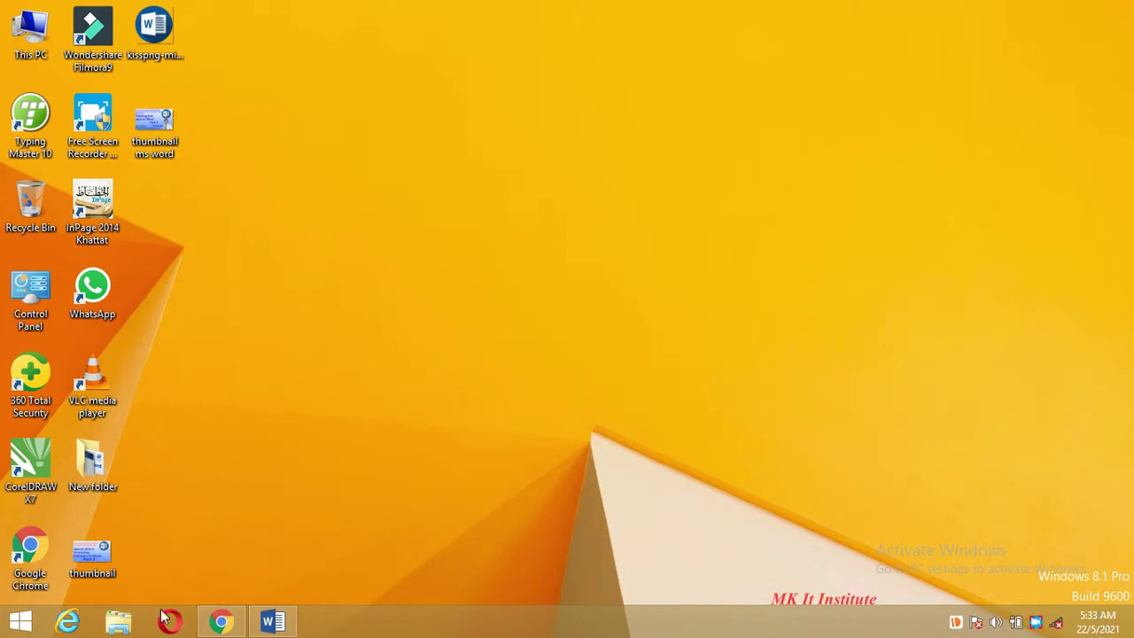
Switch to the blank Word document and insert the Ion (Light) built-in cover page
left_click(276, 624)
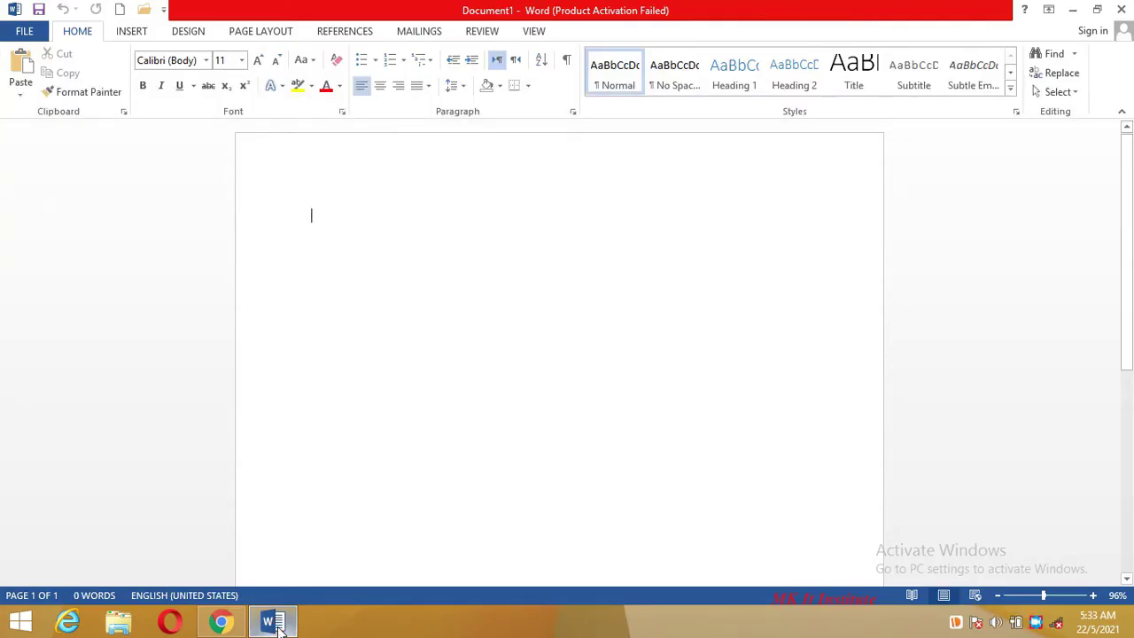
left_click(136, 31)
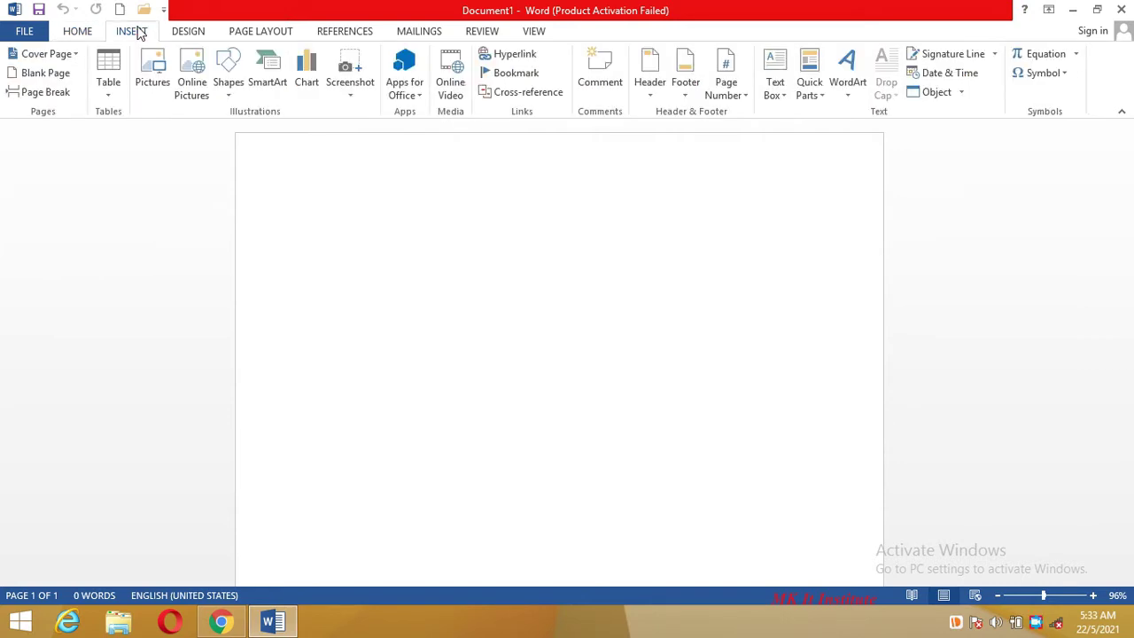
left_click(75, 54)
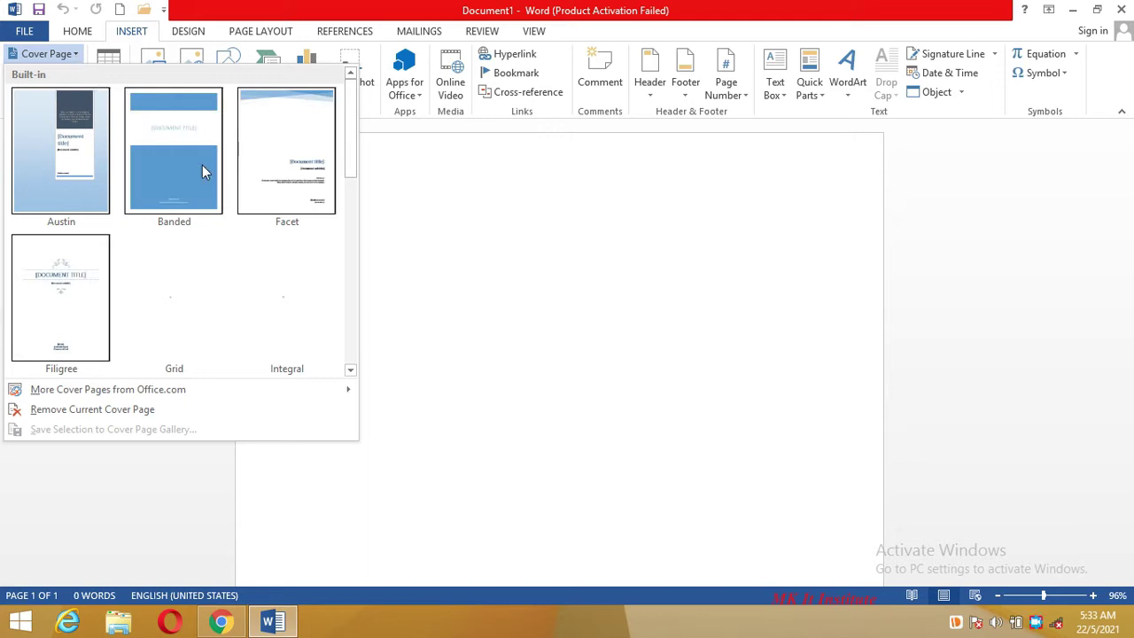
left_click(350, 371)
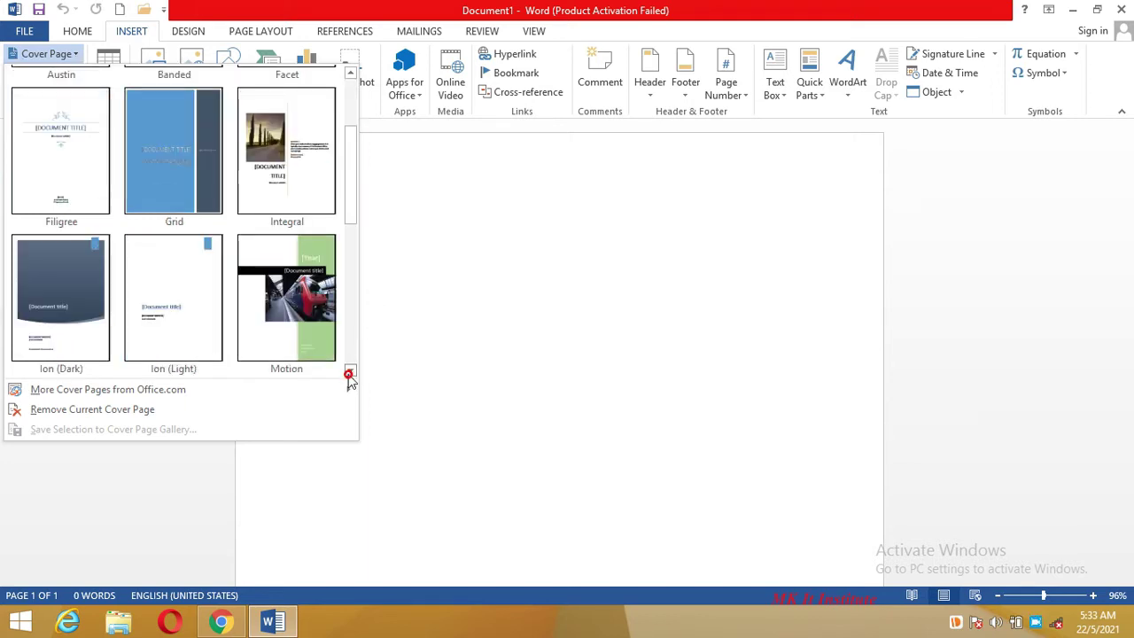
left_click(350, 371)
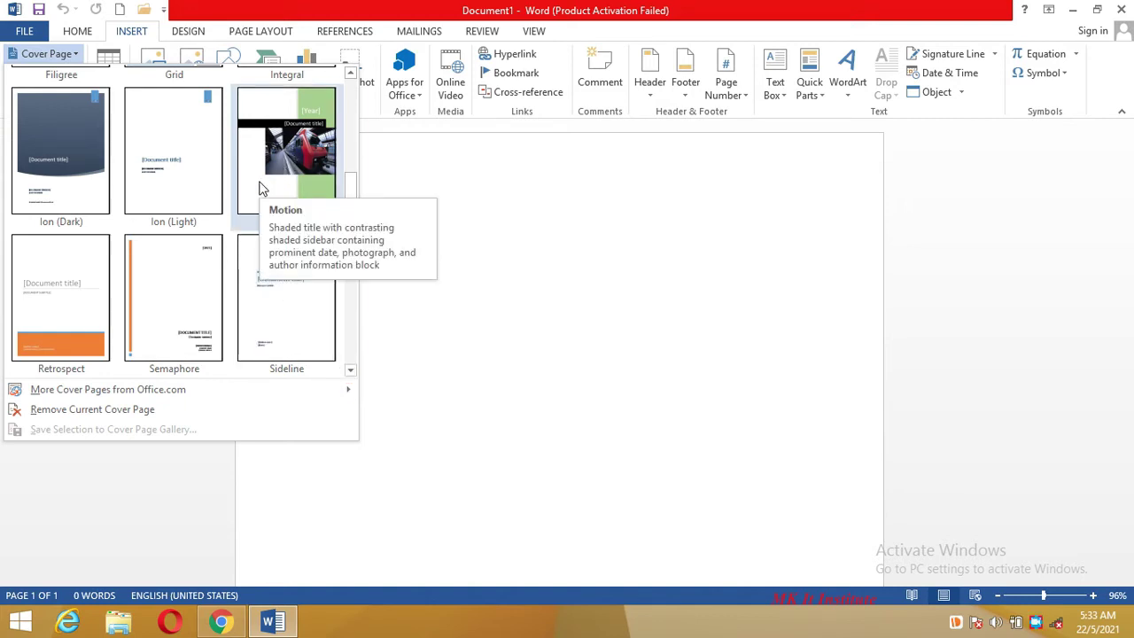
left_click(177, 191)
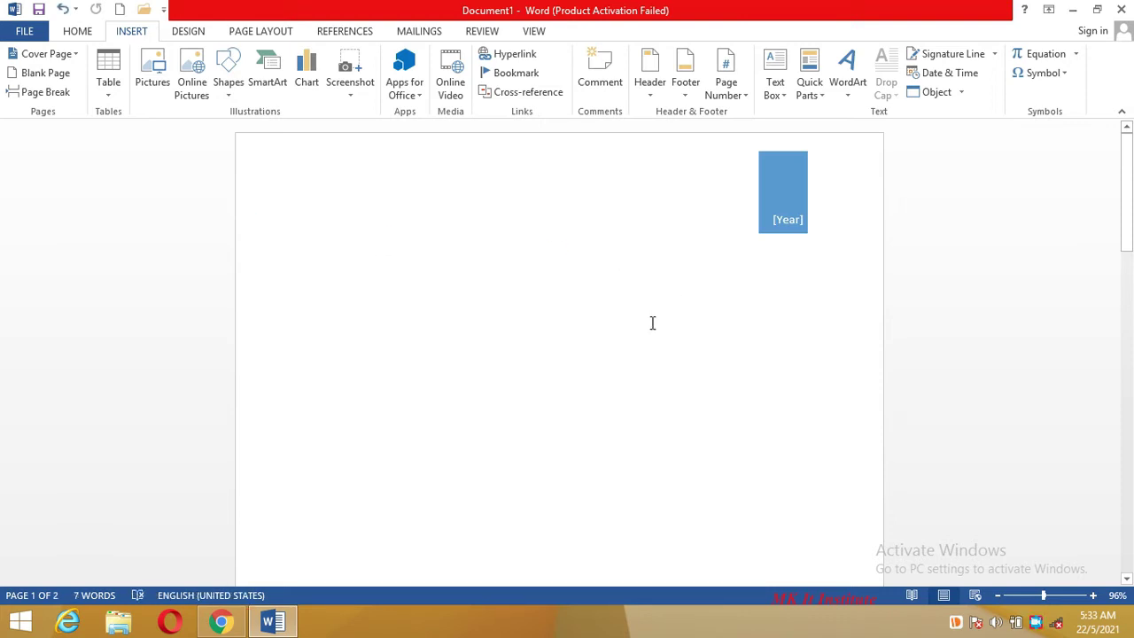
Fill in the cover page's fields with year 2021, title "Office management" and subtitle "MS WORD"
left_click(788, 218)
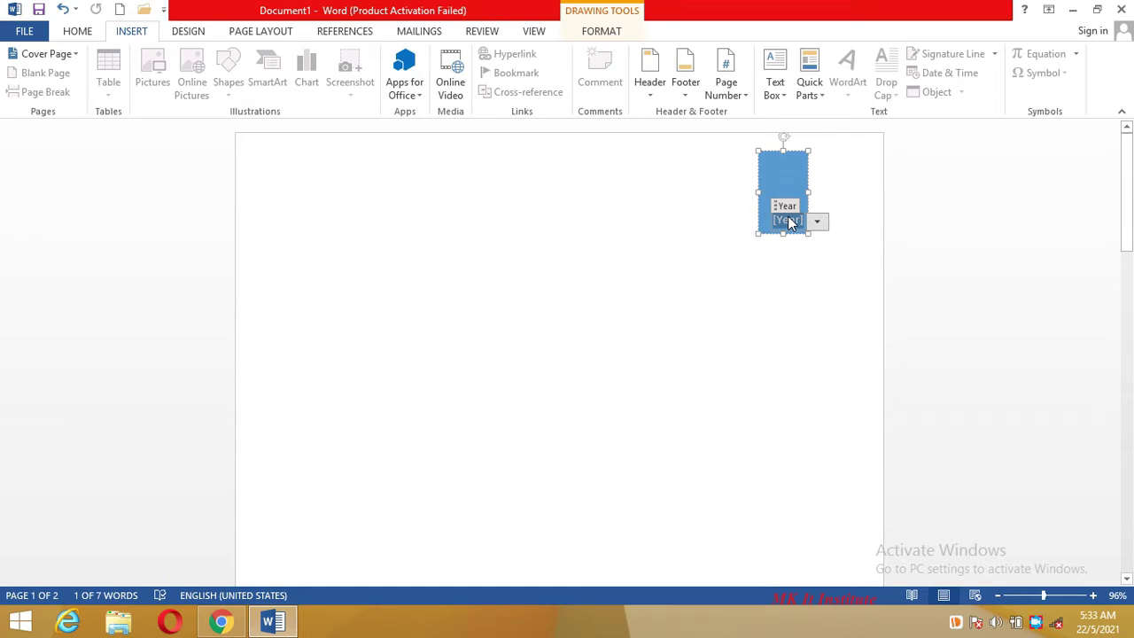
type("2021")
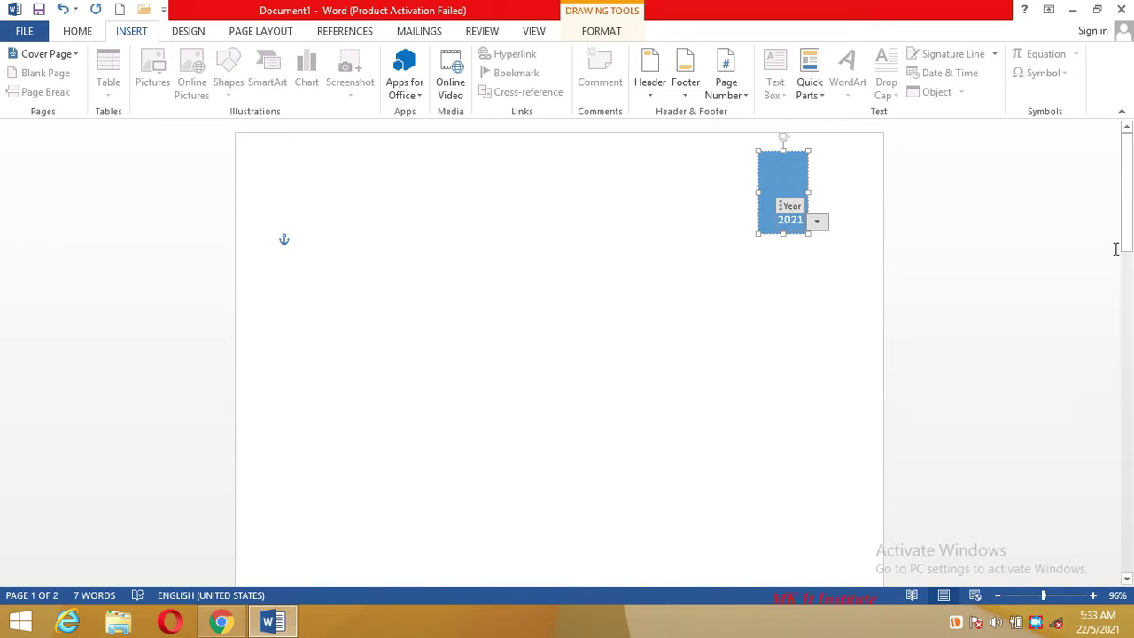
left_click_drag(1129, 252, 1128, 284)
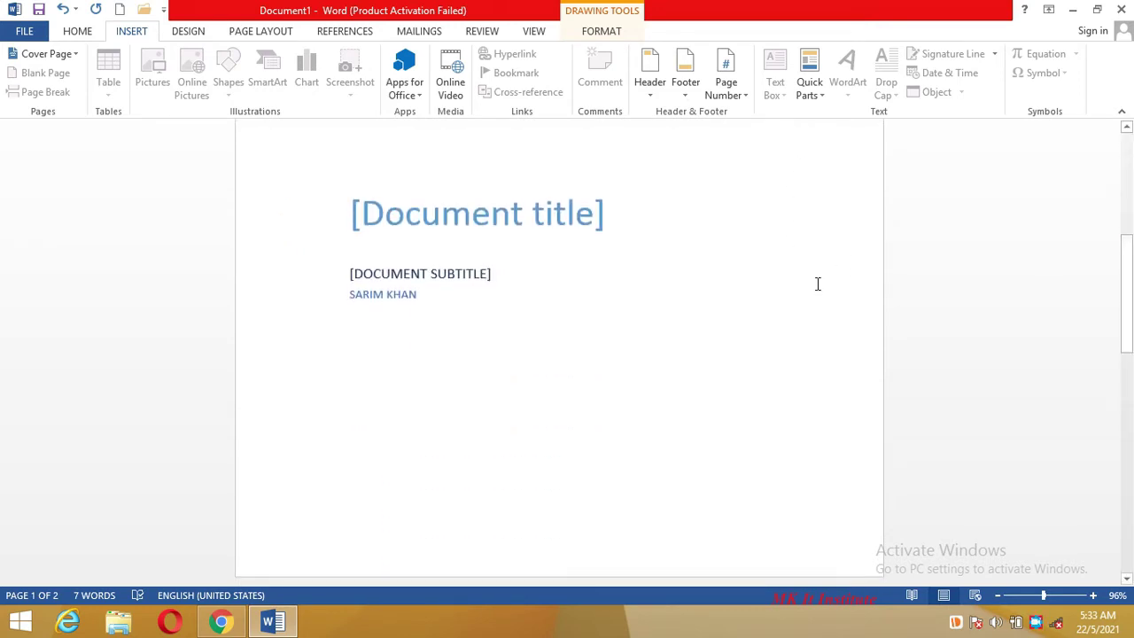
left_click(564, 213)
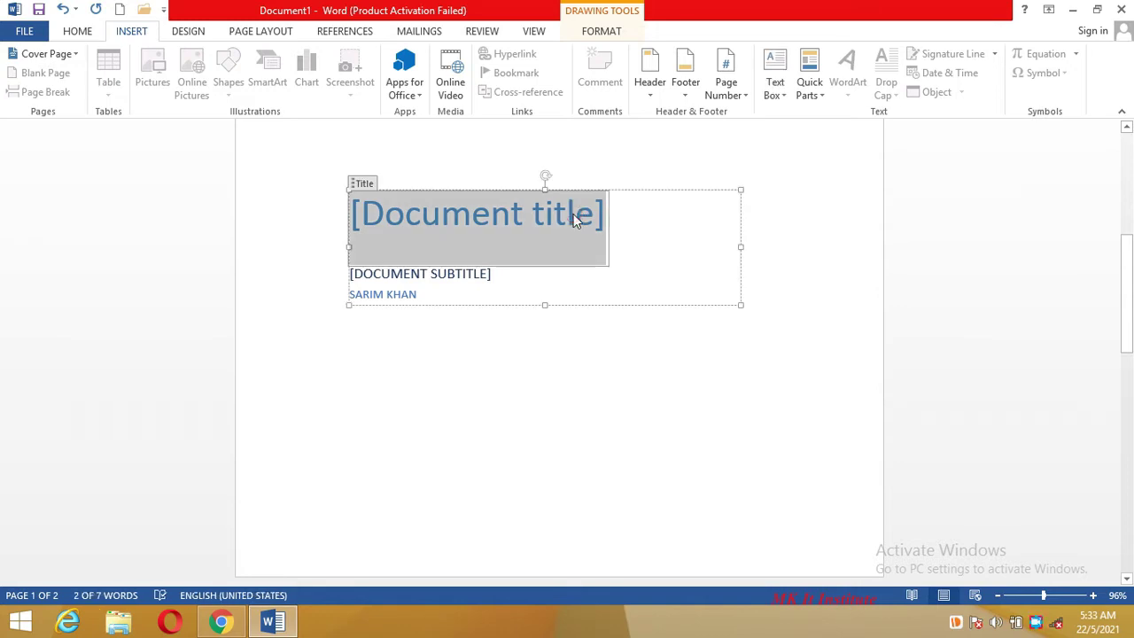
type("Office management")
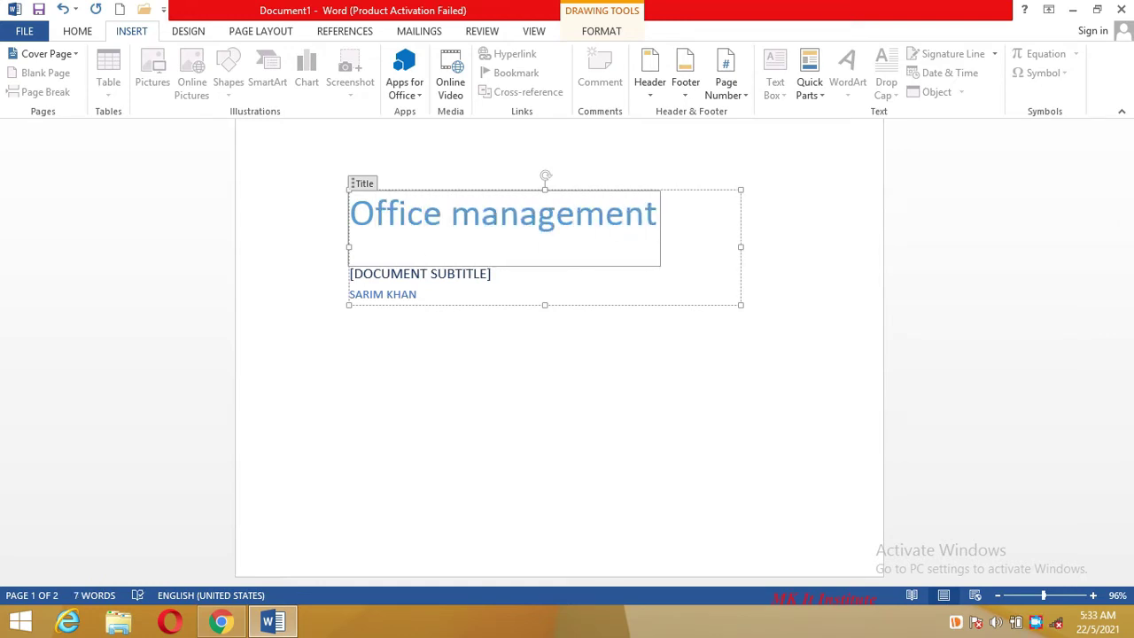
left_click(434, 278)
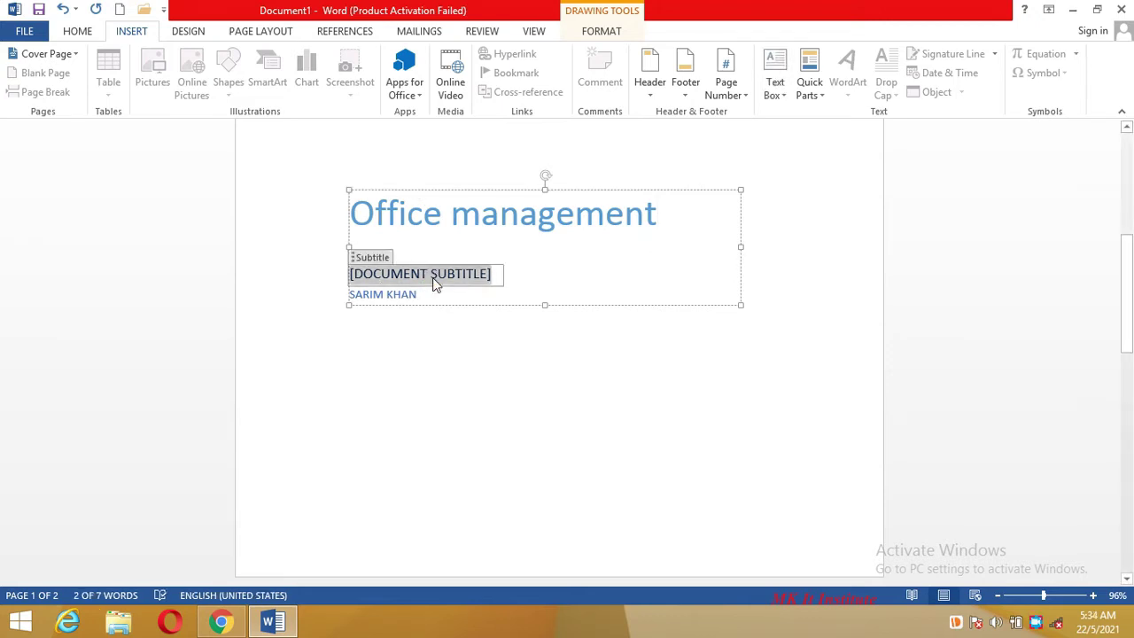
type("MS WORD")
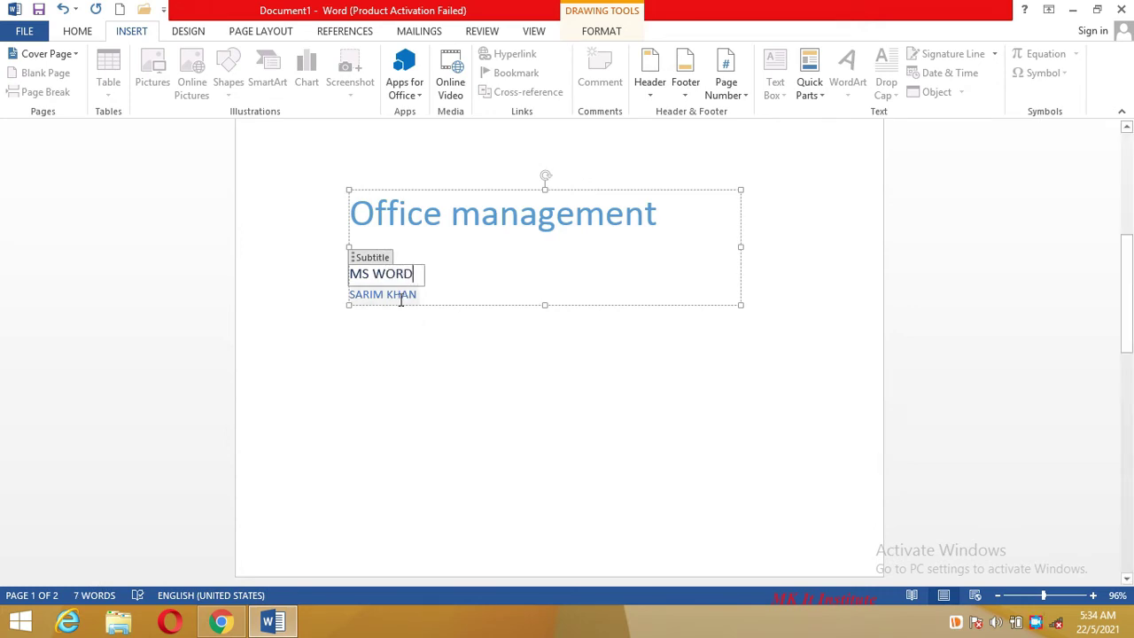
Delete the author and subtitle entries below the cover page title
left_click(400, 296)
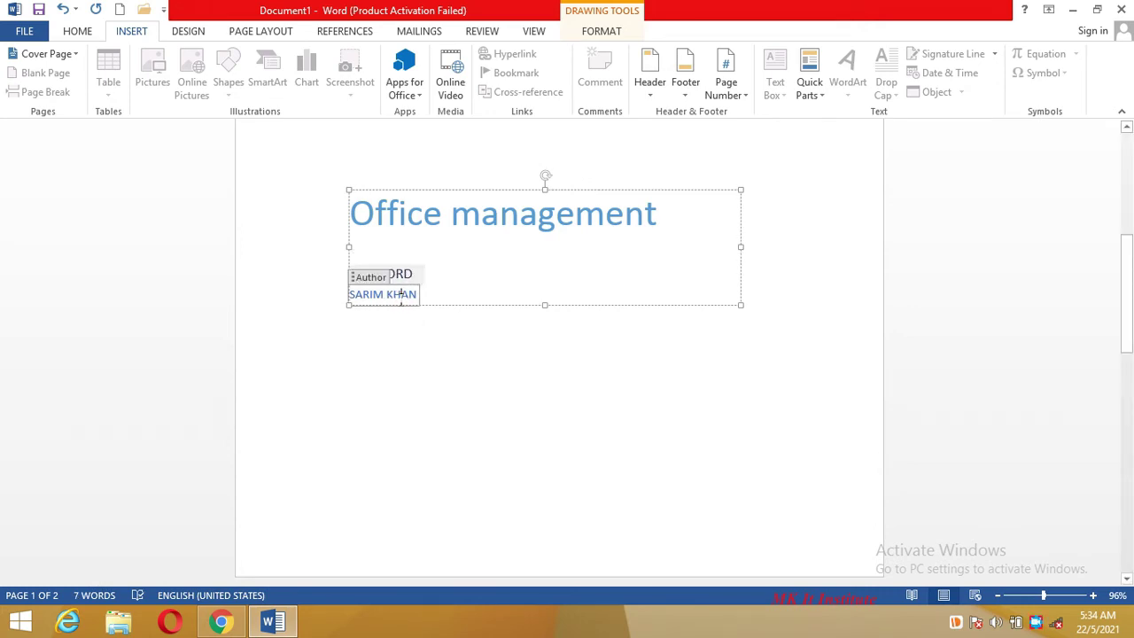
key("BackSpace")
key("BackSpace")
key("BackSpace")
key("BackSpace")
key("BackSpace")
key("BackSpace")
key("BackSpace")
key("BackSpace")
key("BackSpace")
key("BackSpace")
key("BackSpace")
key("BackSpace")
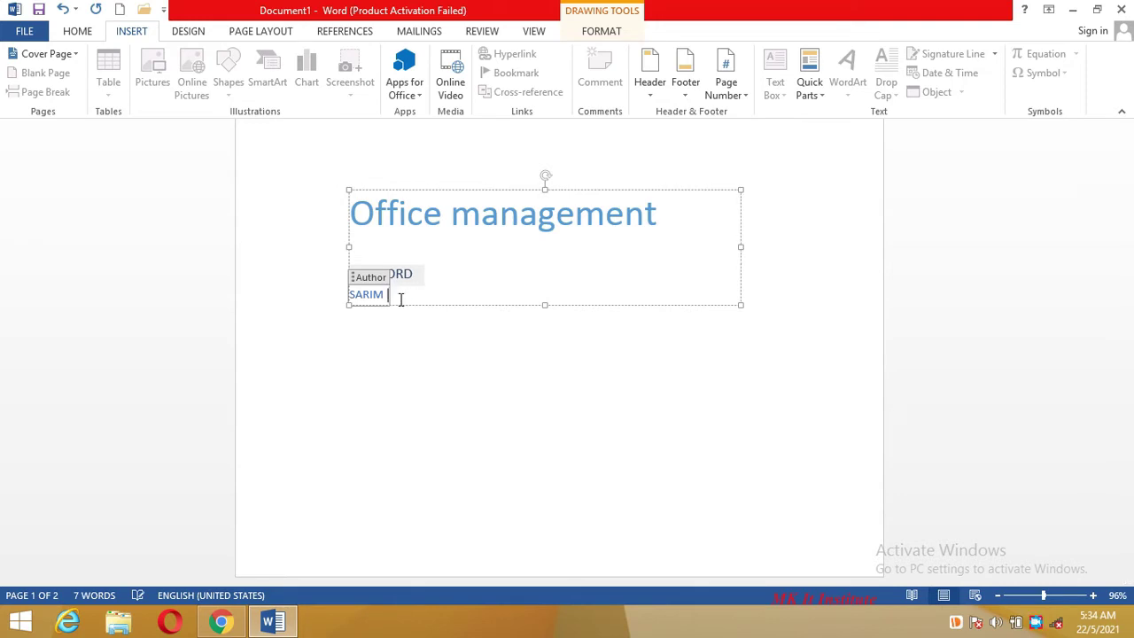
key("BackSpace")
key("BackSpace")
type("M")
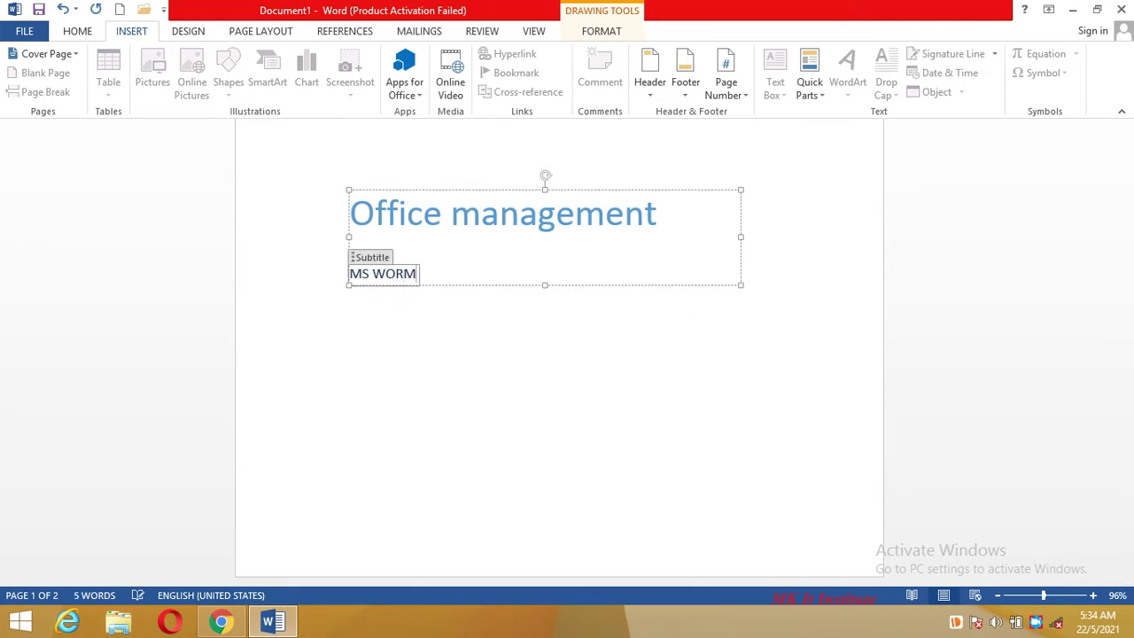
key("BackSpace")
key("BackSpace")
key("BackSpace")
key("BackSpace")
key("BackSpace")
key("BackSpace")
key("BackSpace")
key("BackSpace")
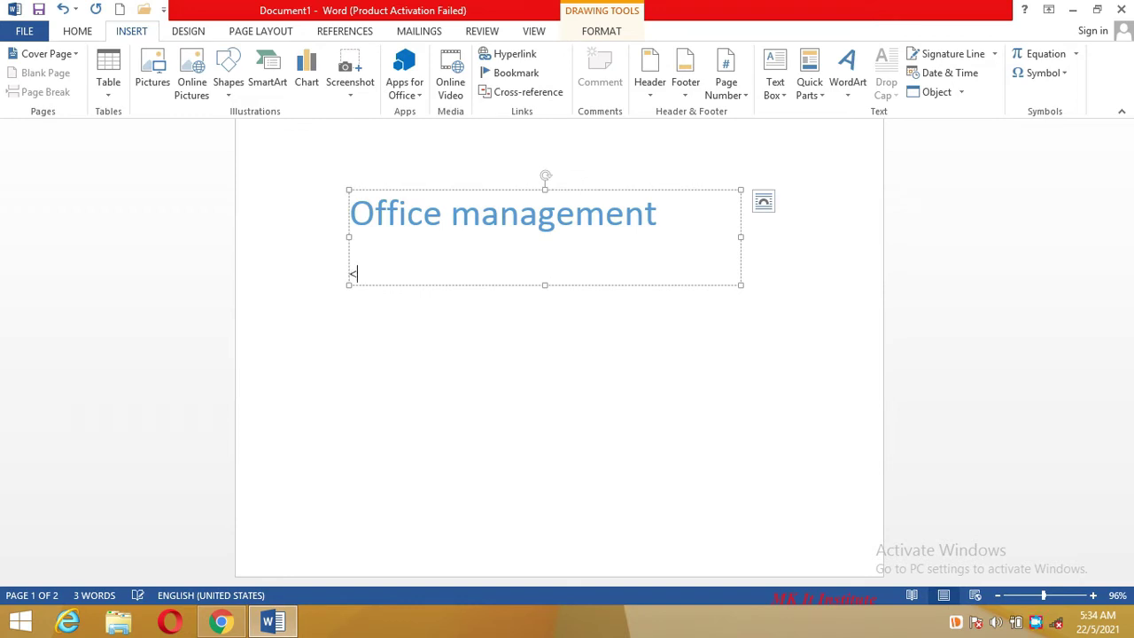
key("BackSpace")
Enter the author's full name in the empty line below the cover page title
type("MOIN KH")
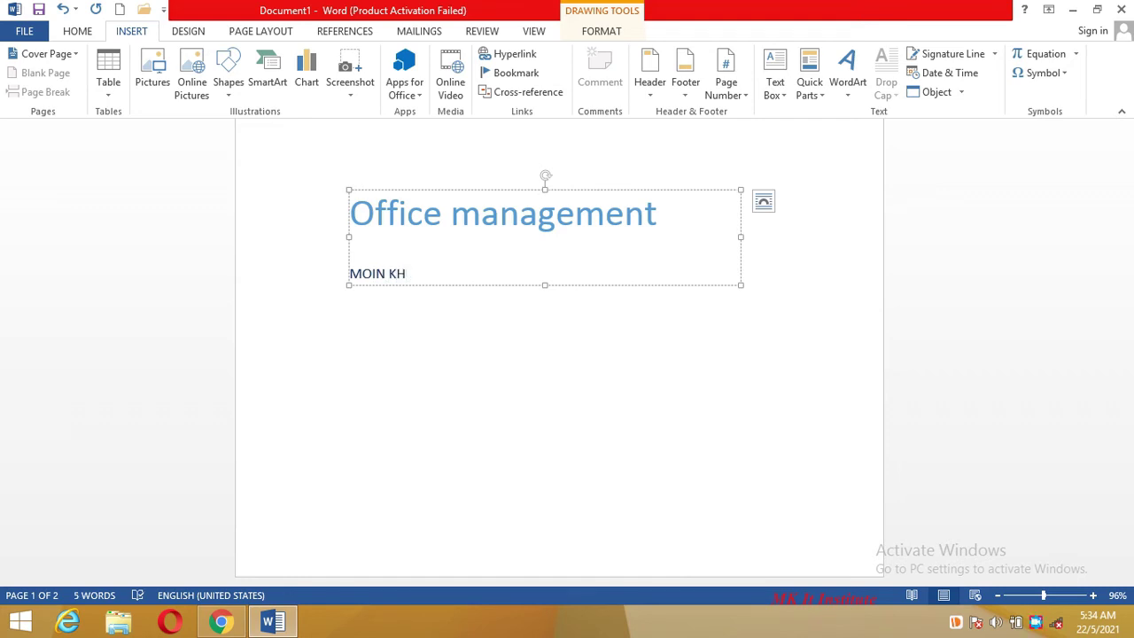
type("AN")
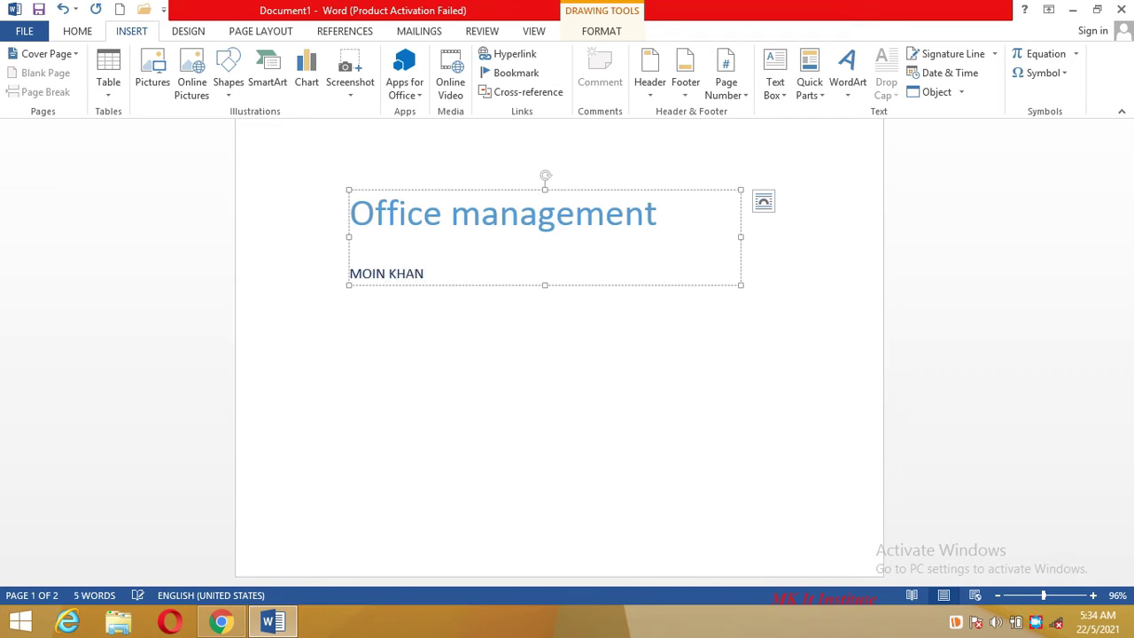
left_click(573, 328)
left_click_drag(1129, 279, 1128, 215)
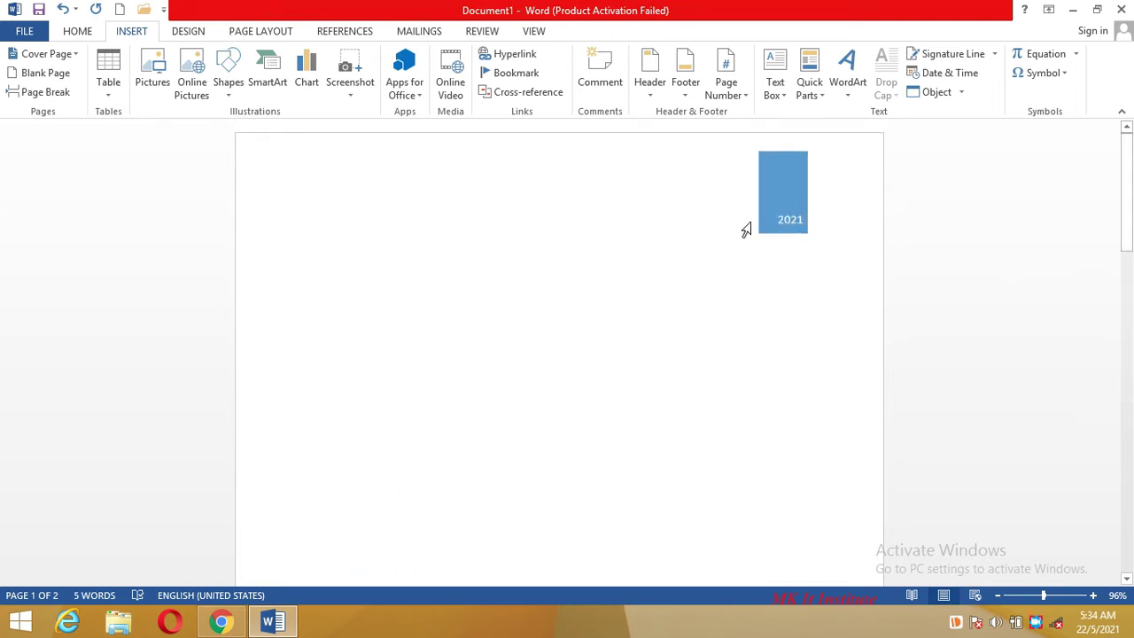
Replace the cover page with the Banded design and look over its full page
left_click(75, 55)
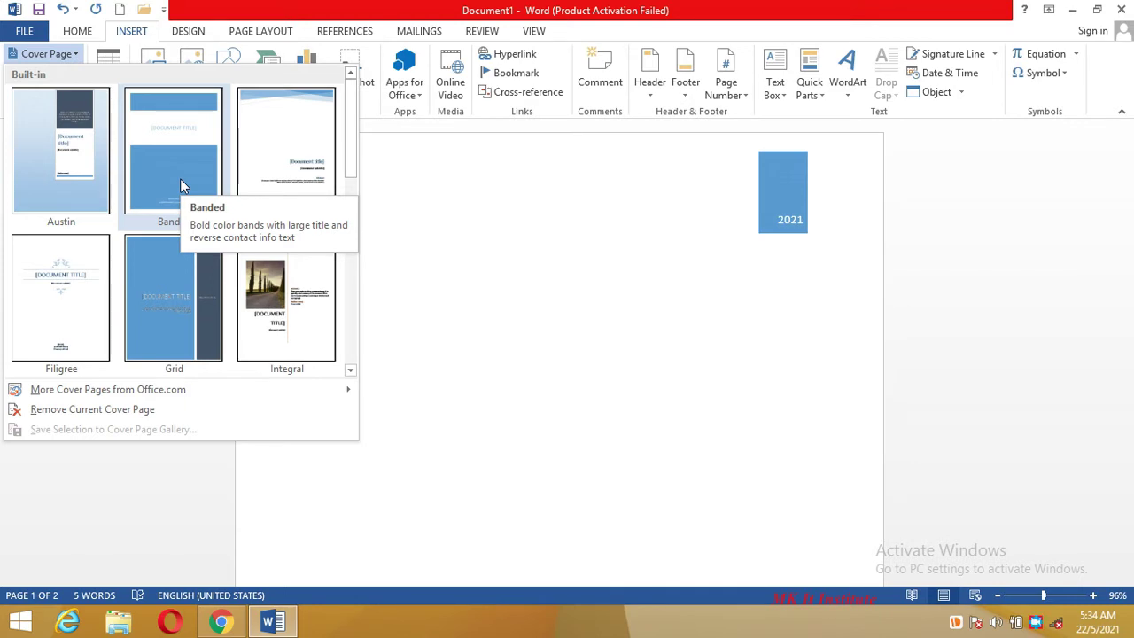
left_click(183, 195)
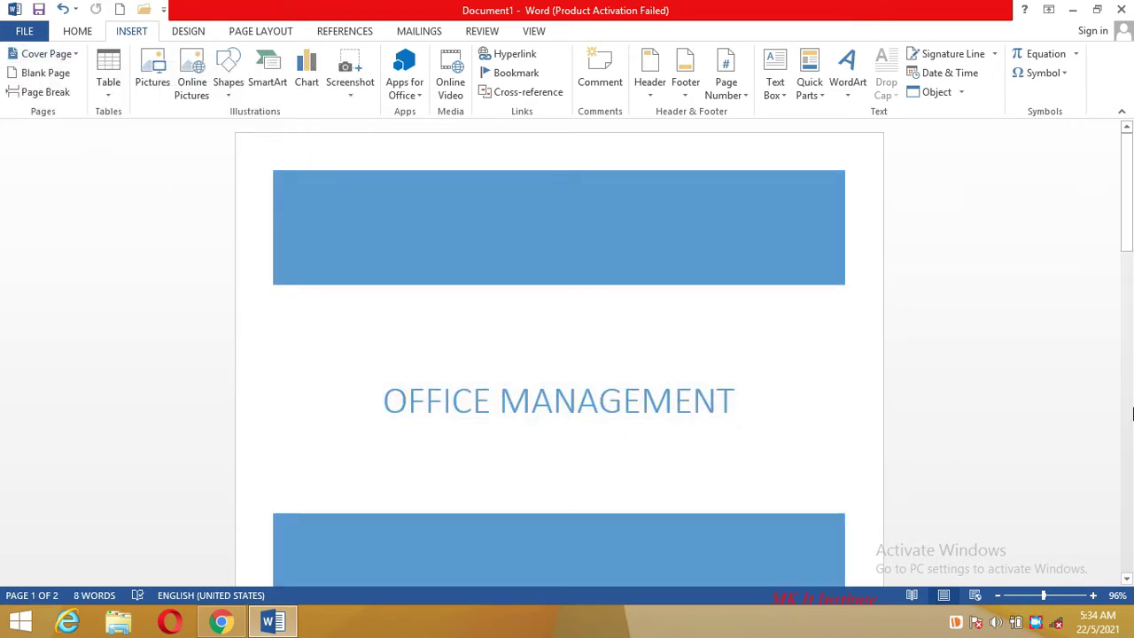
left_click_drag(1126, 255, 1127, 357)
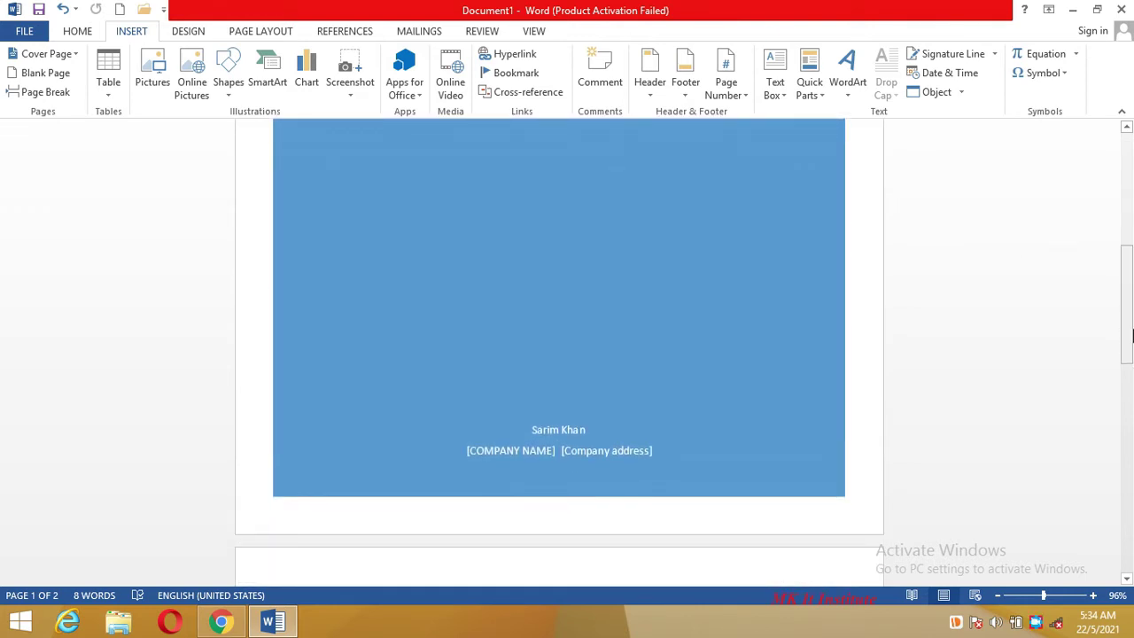
left_click_drag(1126, 300, 1125, 164)
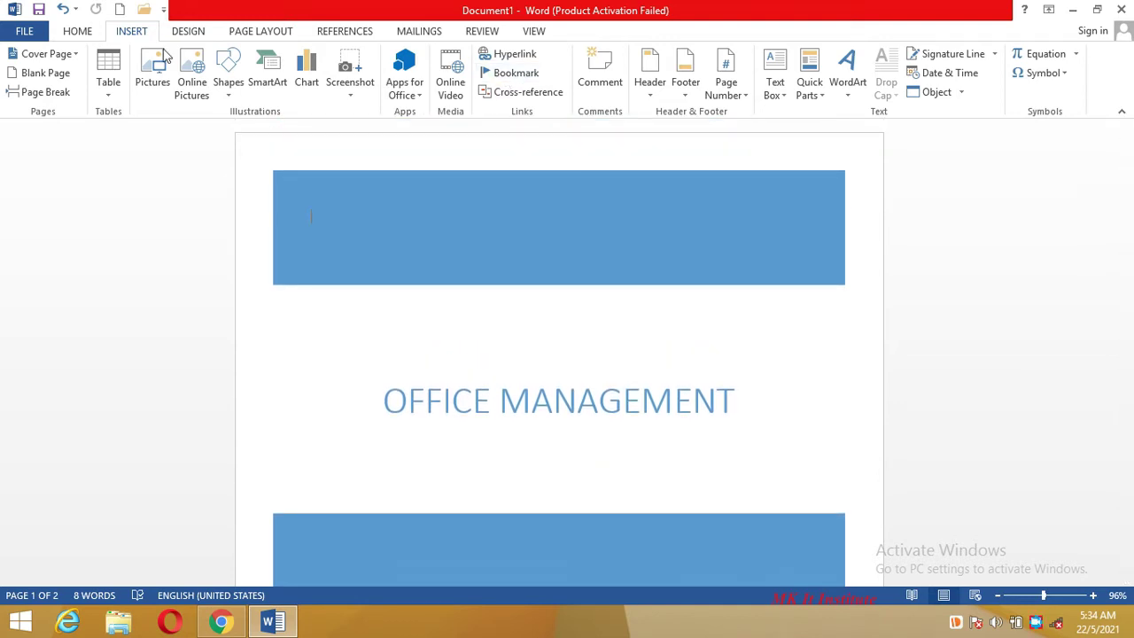
Replace the current cover page with the Austin design
left_click(76, 55)
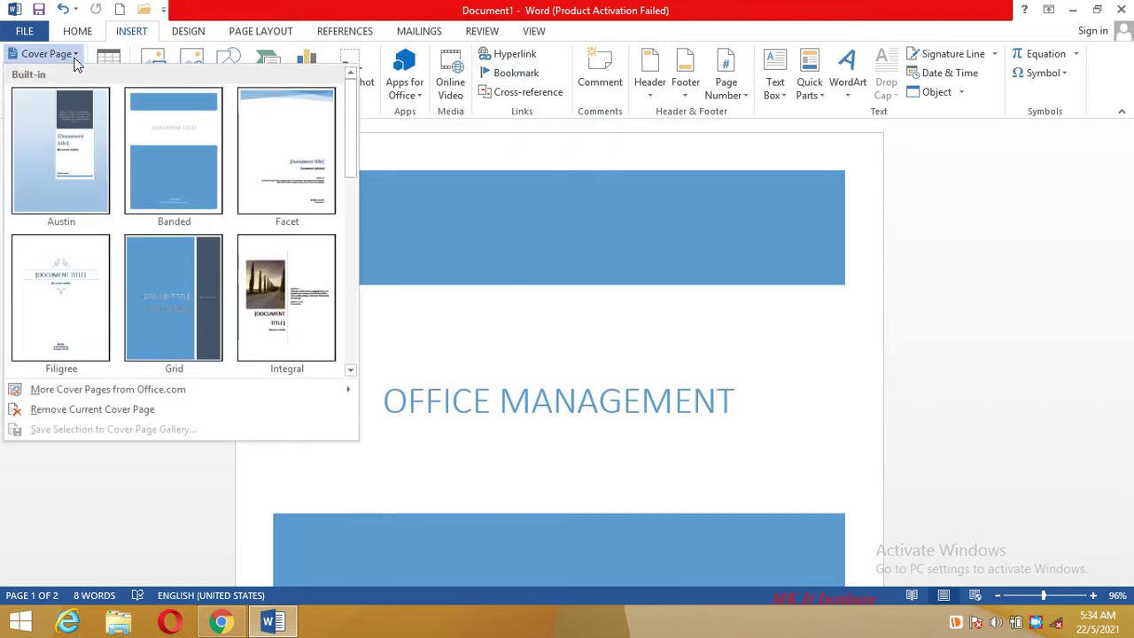
left_click(77, 129)
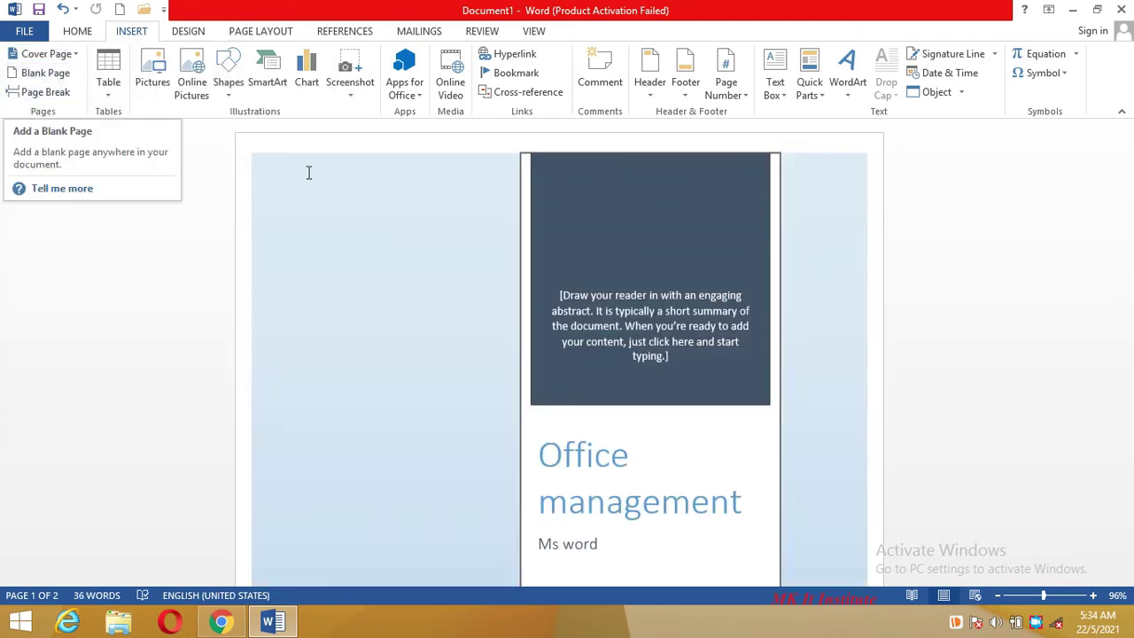
left_click_drag(1127, 244, 1128, 572)
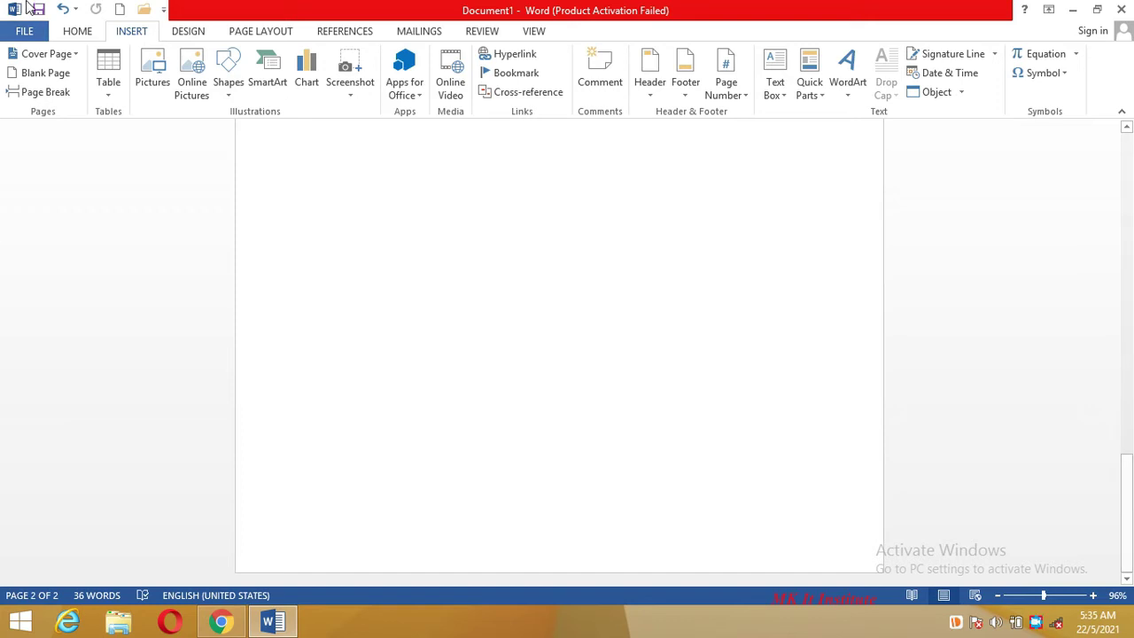
Insert a blank page at the beginning of the document
left_click(54, 82)
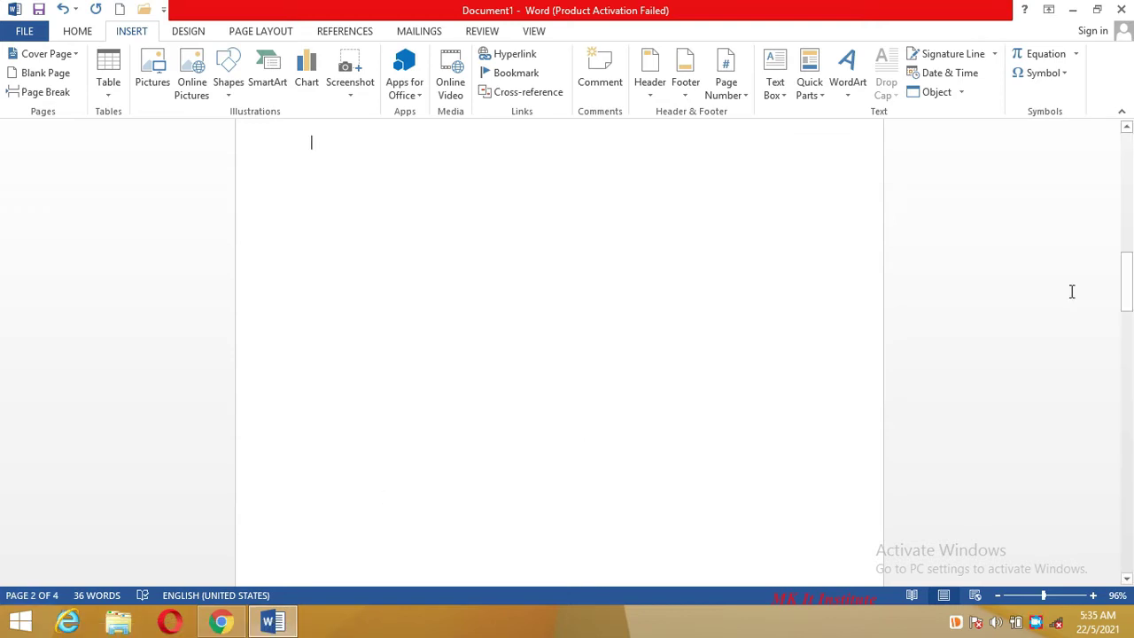
left_click(1129, 295)
left_click_drag(1129, 295, 1123, 113)
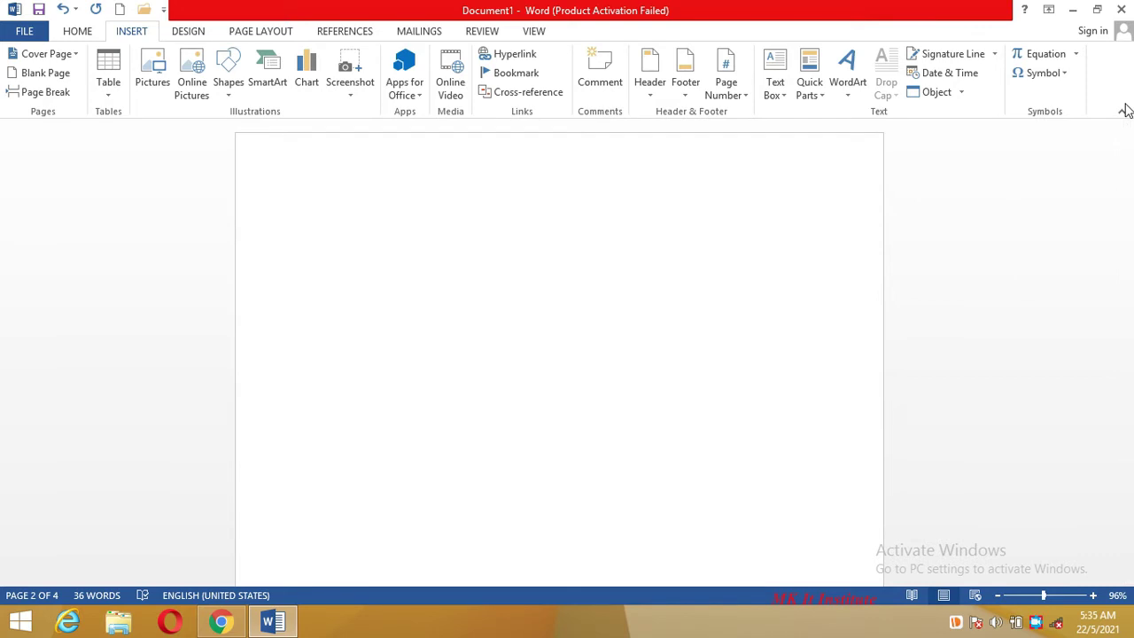
key("super+c")
key("Escape")
key("Return")
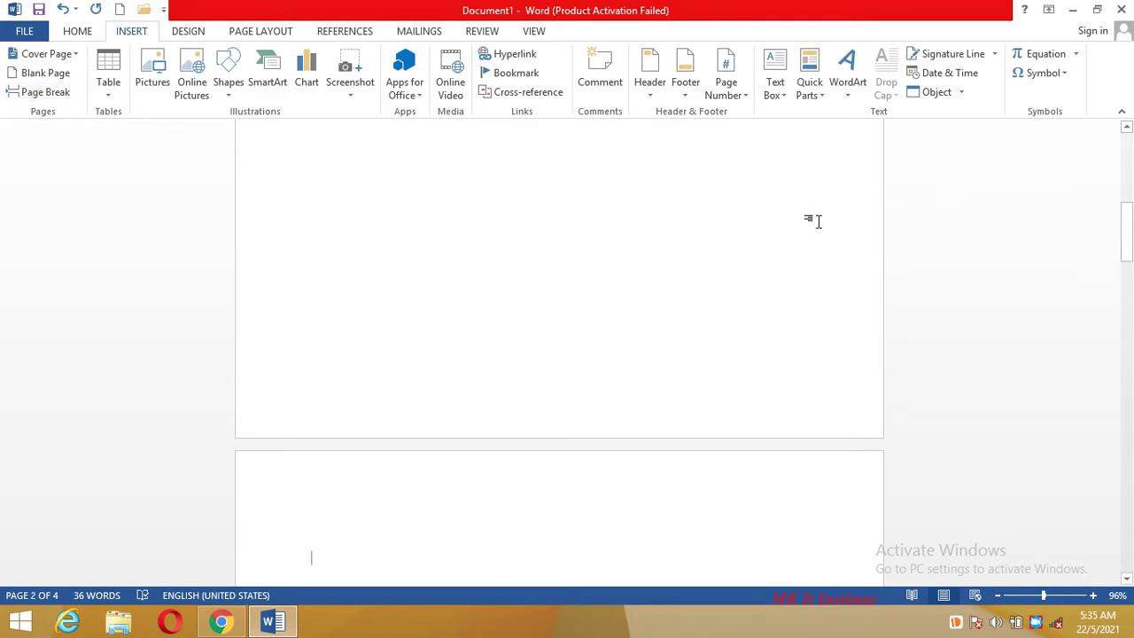
Generate sample paragraphs at the start of the empty first page with the =rand function
left_click_drag(1123, 236, 1124, 138)
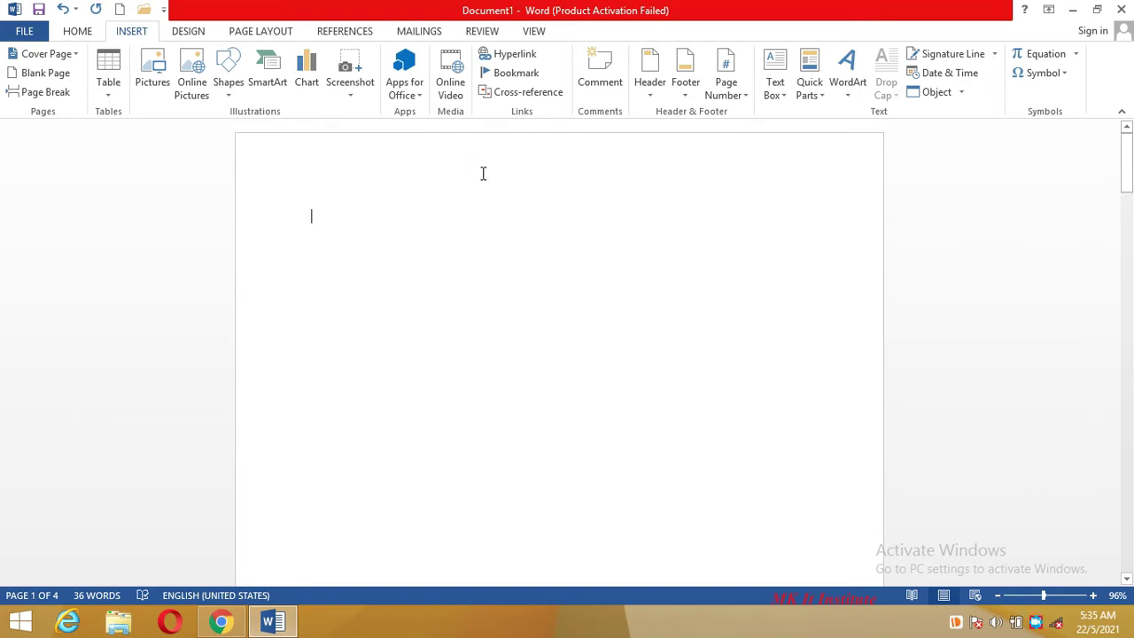
type("ran")
key("BackSpace")
key("BackSpace")
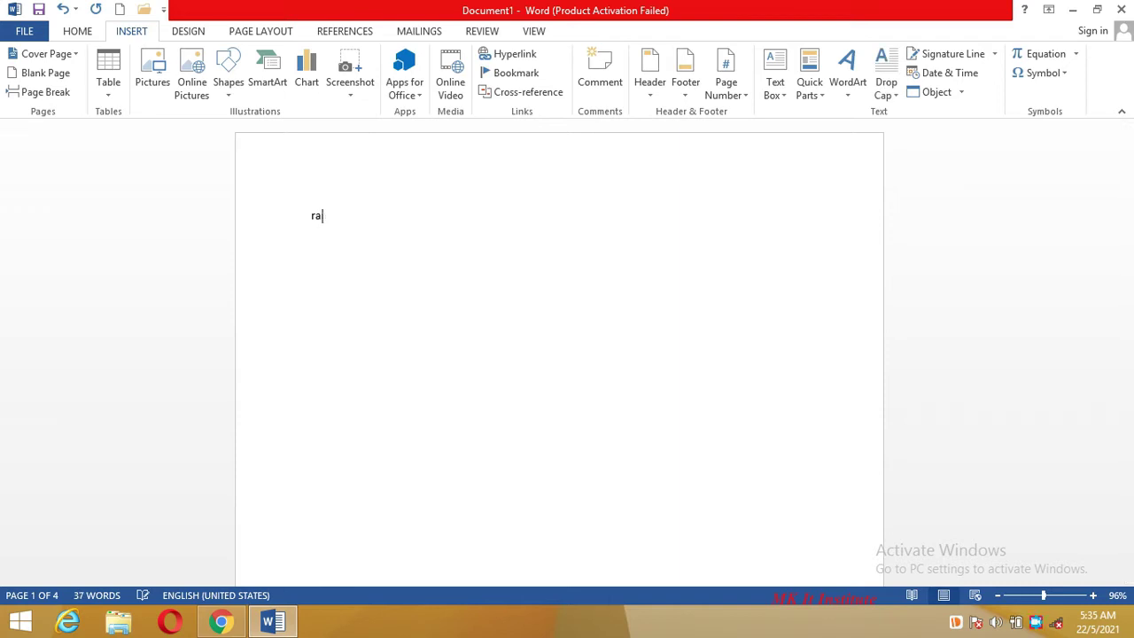
key("BackSpace")
key("BackSpace")
type("=rand")
key("Return")
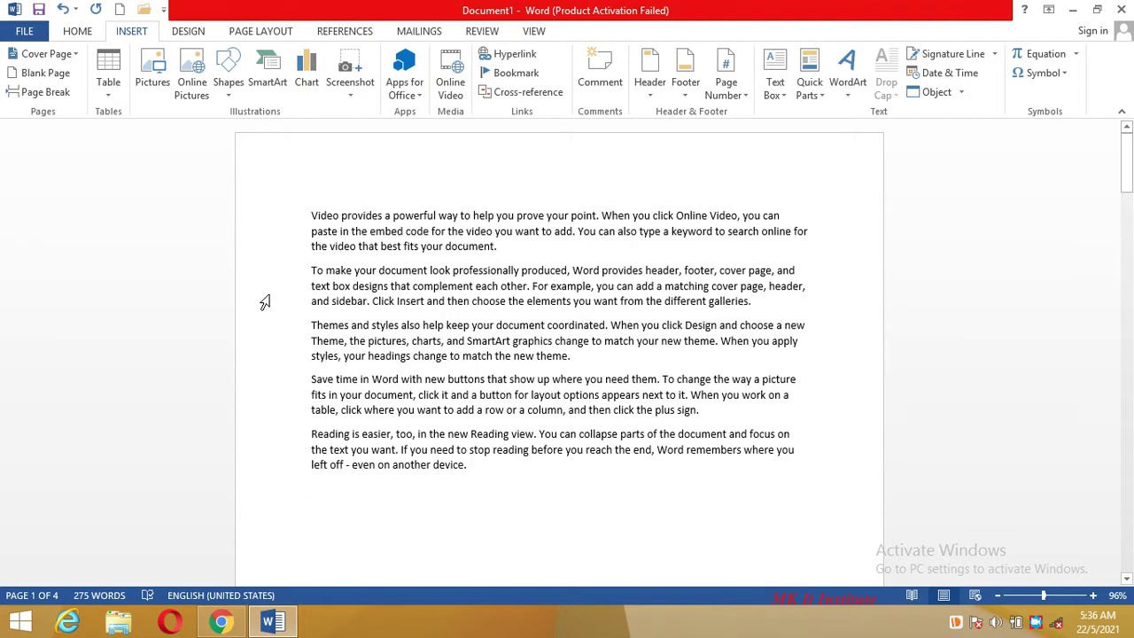
Insert a page break after the sample paragraphs on the first page
left_click(63, 97)
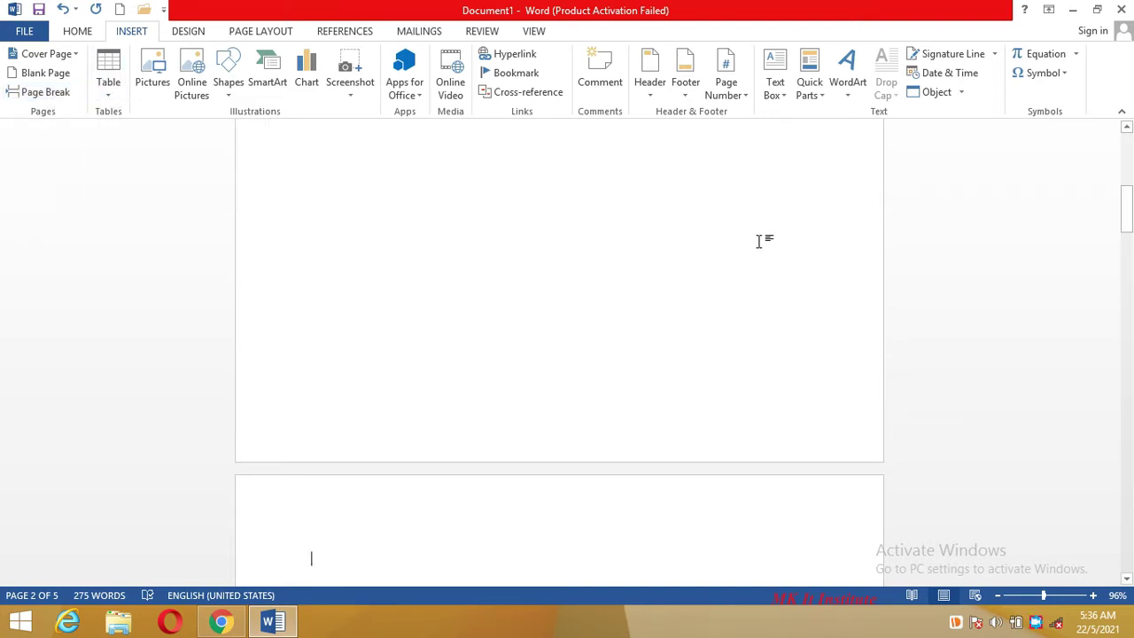
scroll(756, 240, "up", 10)
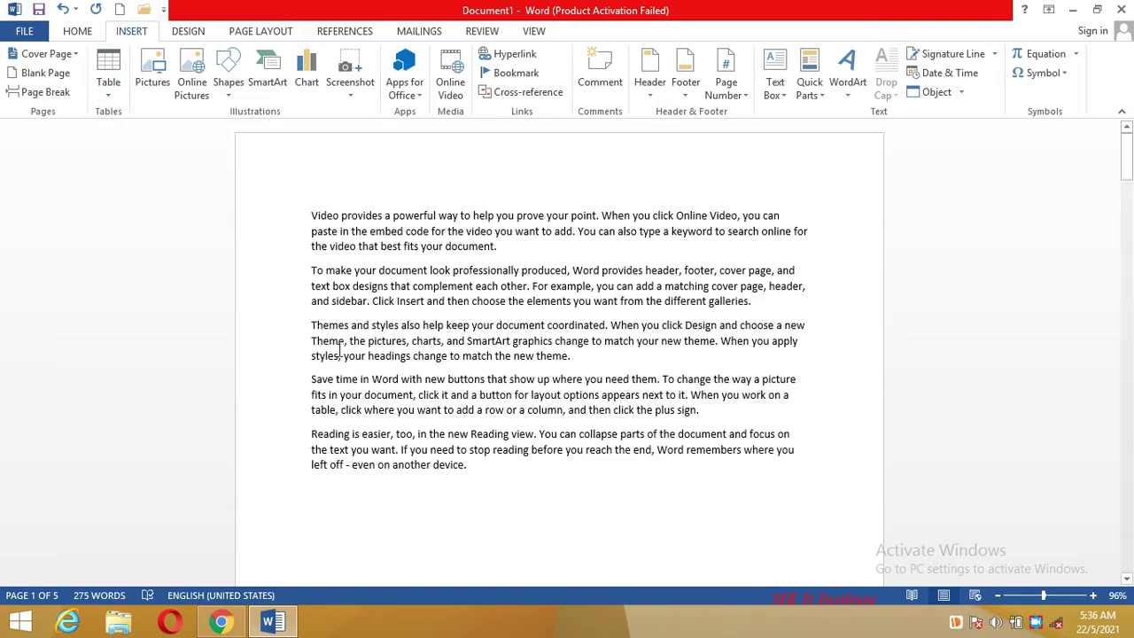
Delete the entire content of the document to leave a blank page
left_click(488, 464)
key("ctrl+a")
key("Delete")
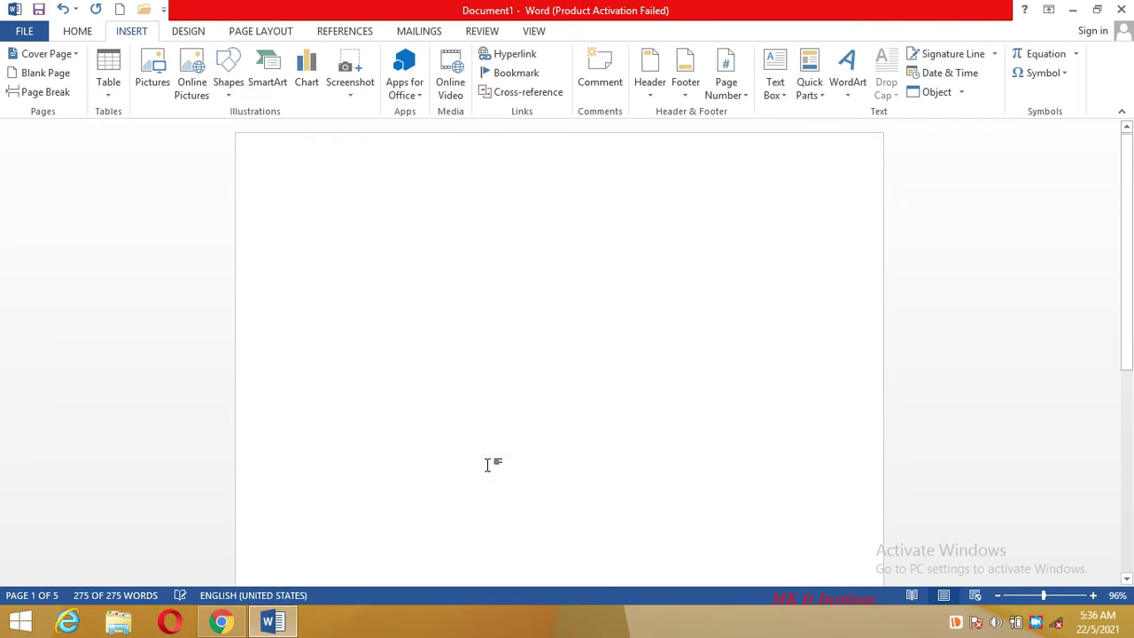
Insert a table with 10 columns and 8 rows using the table size grid
left_click(110, 99)
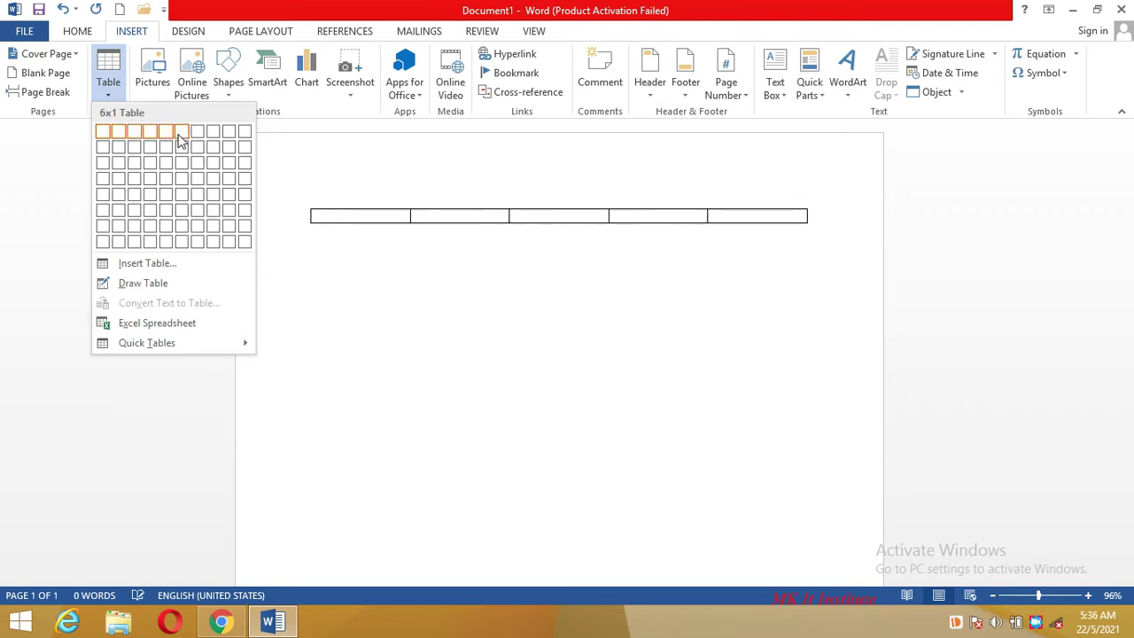
left_click(246, 246)
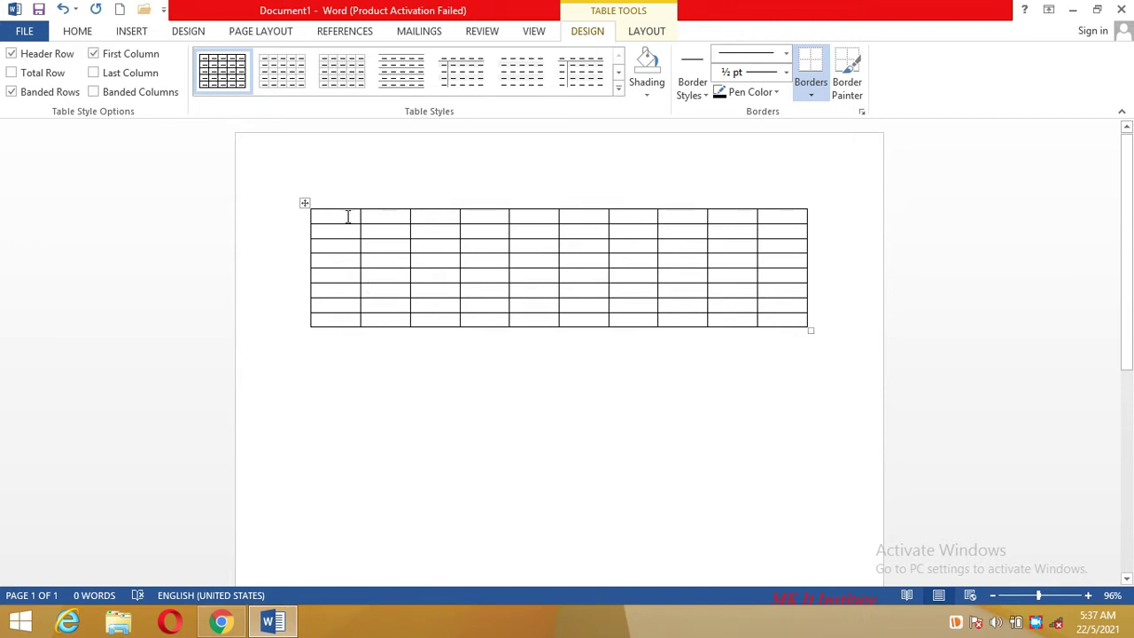
Delete the whole 10-column, 8-row table from the page
left_click(131, 35)
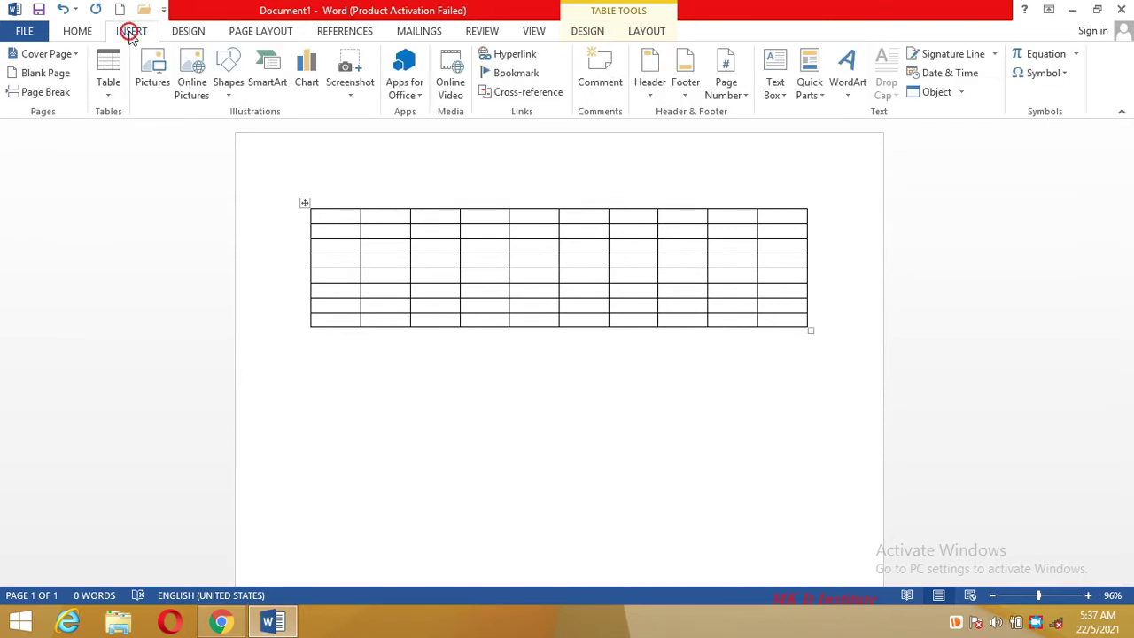
left_click(108, 97)
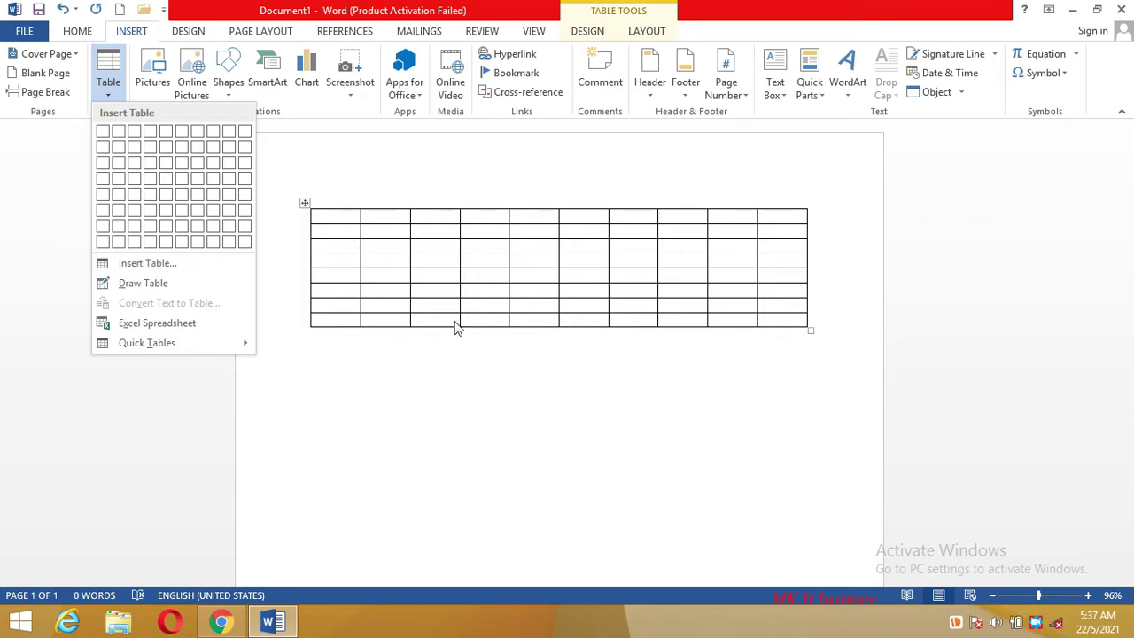
left_click(347, 229)
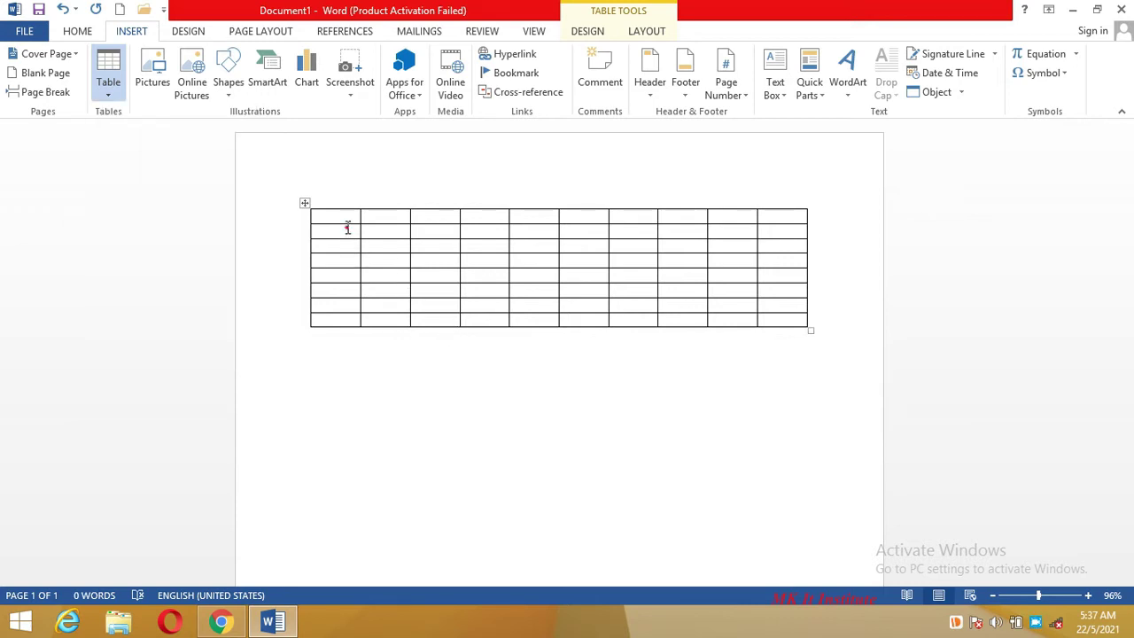
left_click(305, 206)
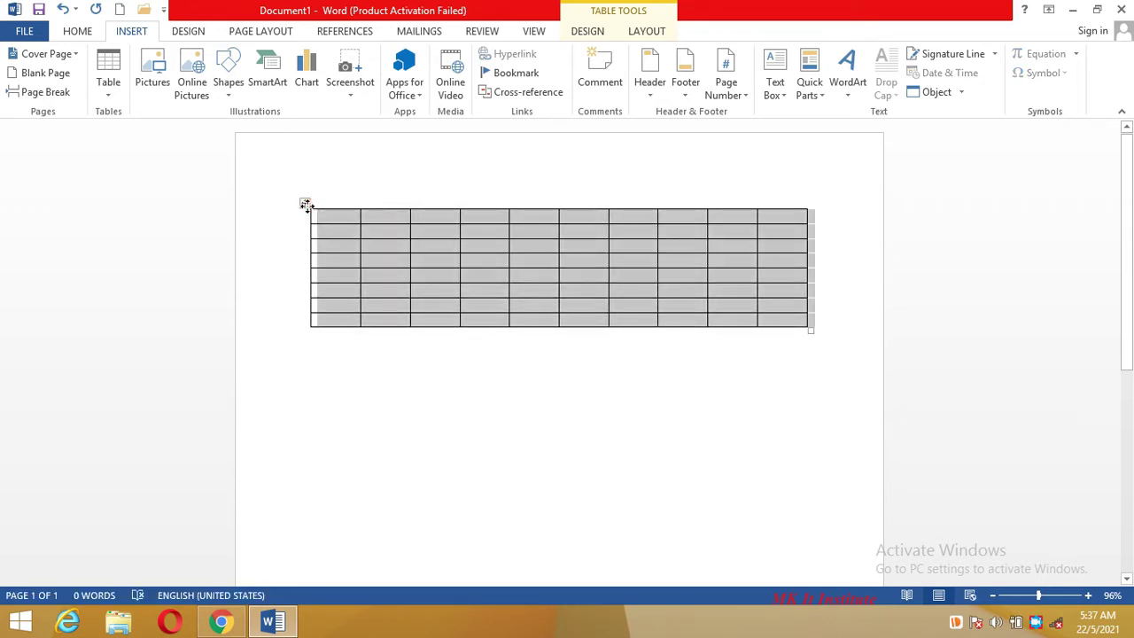
left_click(307, 205)
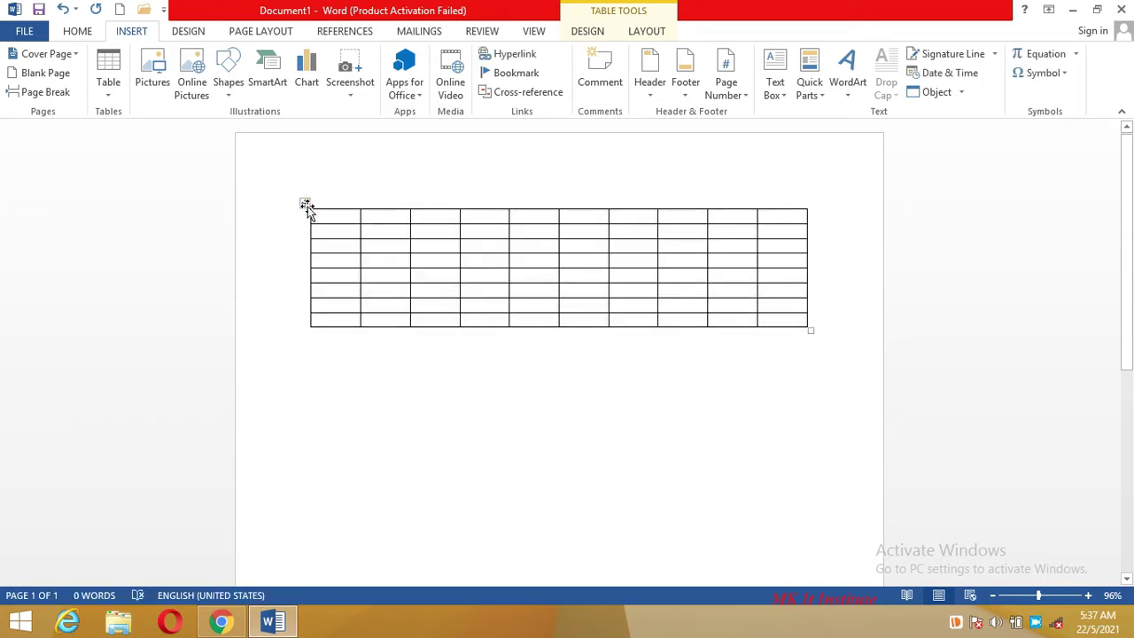
left_click(305, 205)
key("BackSpace")
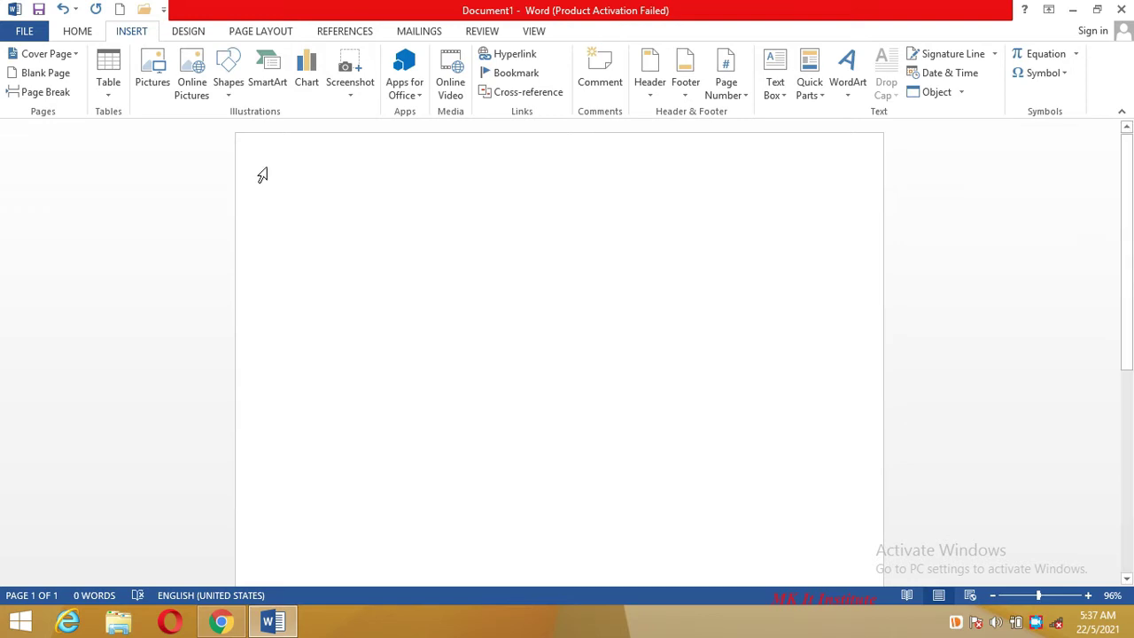
Insert a table with 10 columns and 10 rows by specifying its size in the Insert Table dialog
left_click(108, 80)
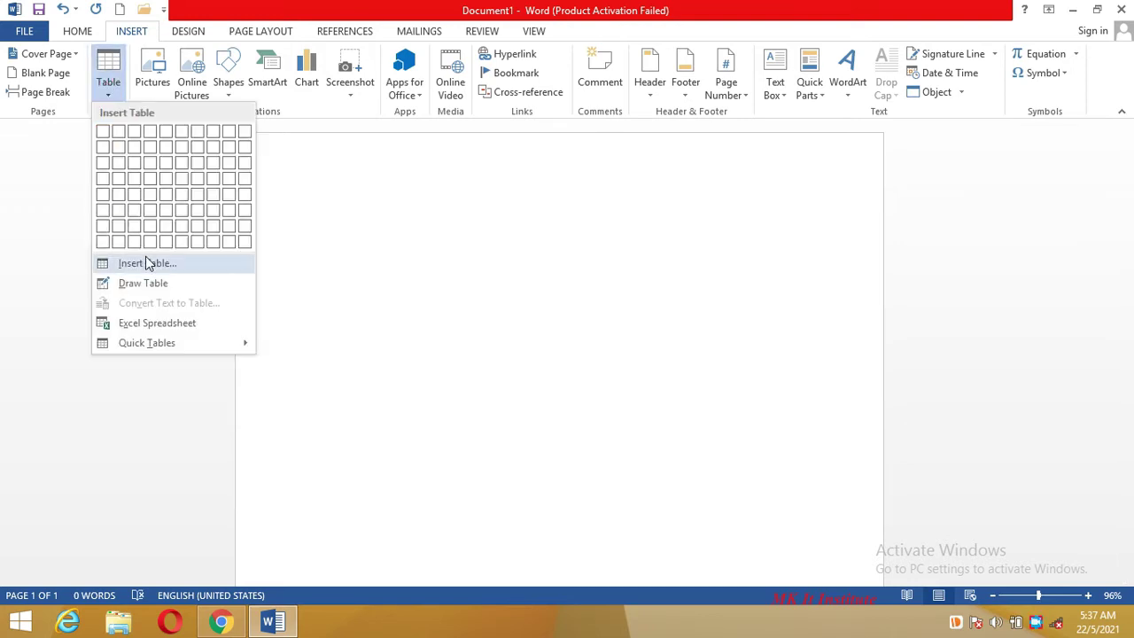
left_click(155, 267)
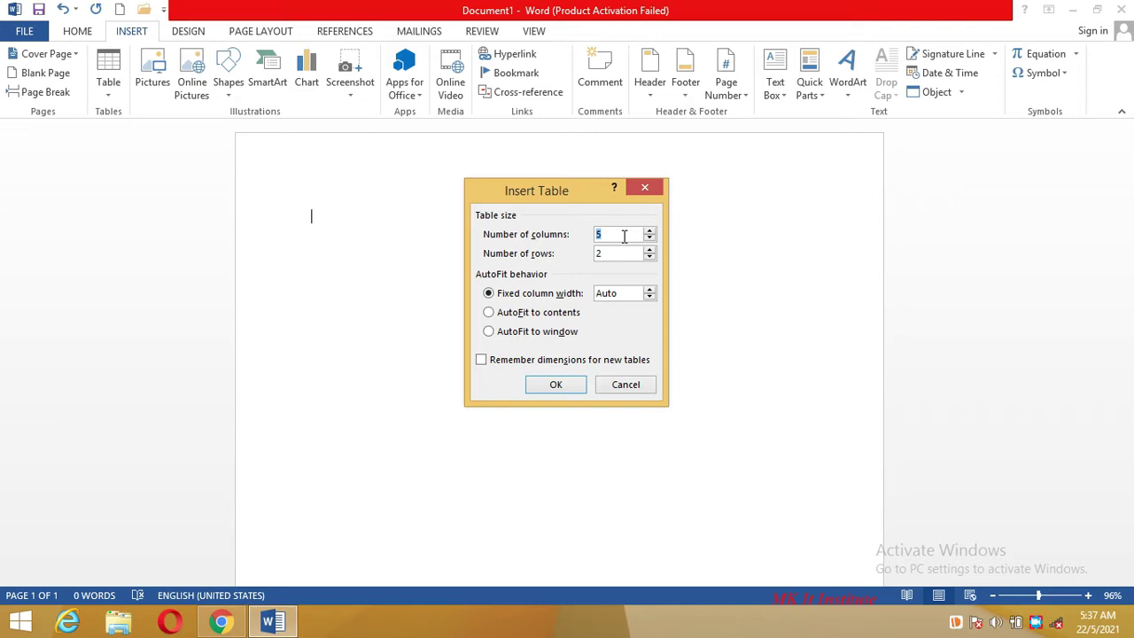
type("1")
key("BackSpace")
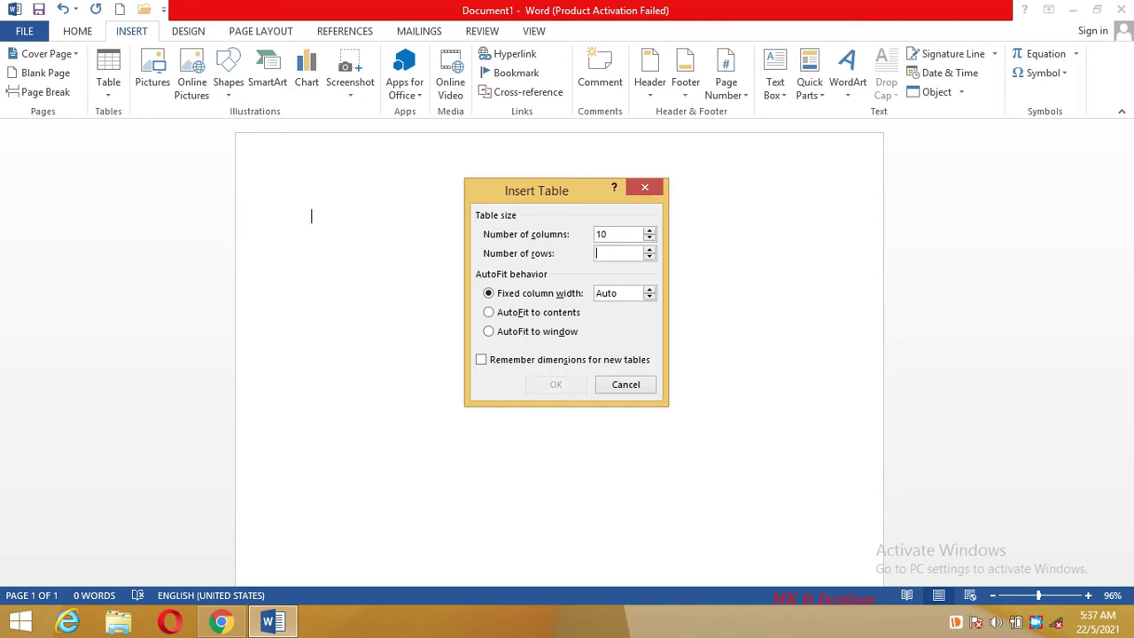
type("10")
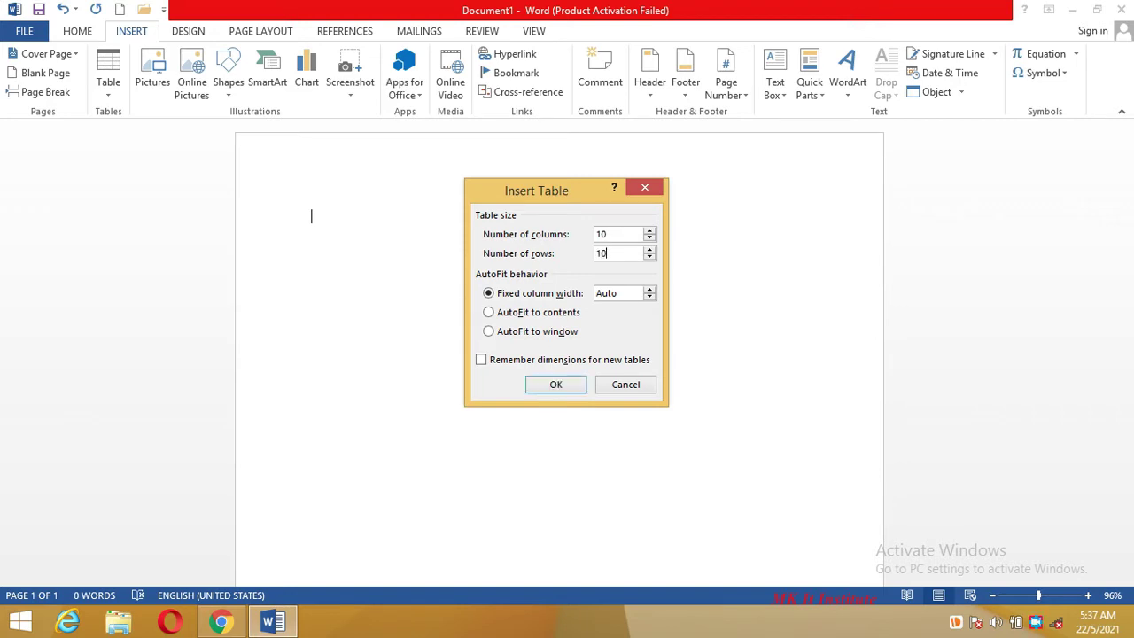
left_click(563, 383)
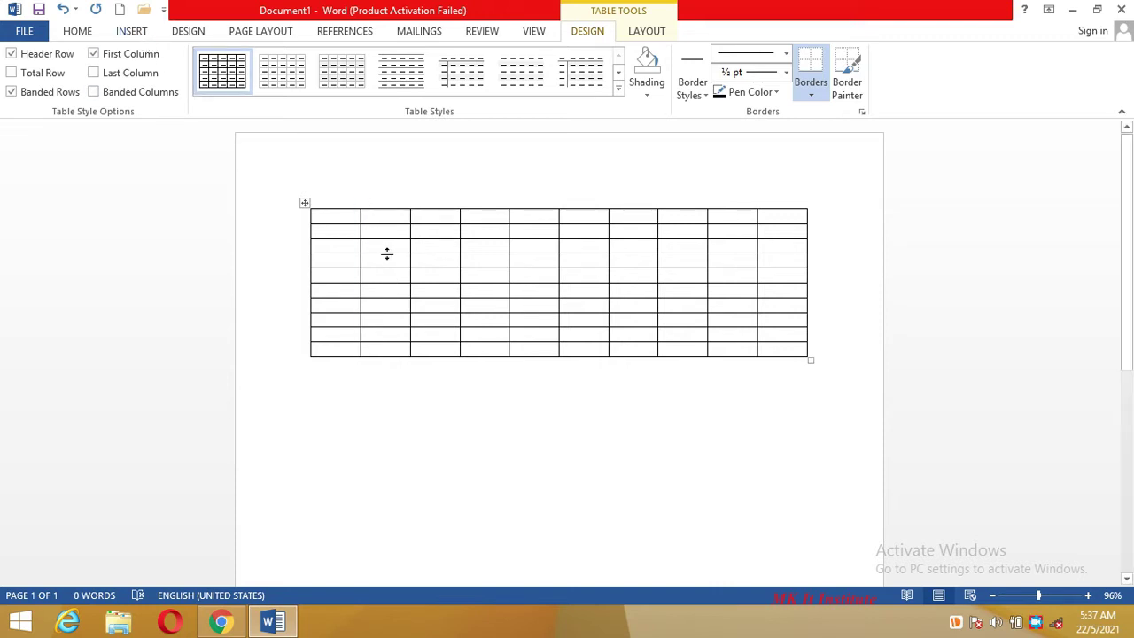
Draw a full-width table cell about 1.55" high directly below the existing table with Draw Table
left_click(133, 33)
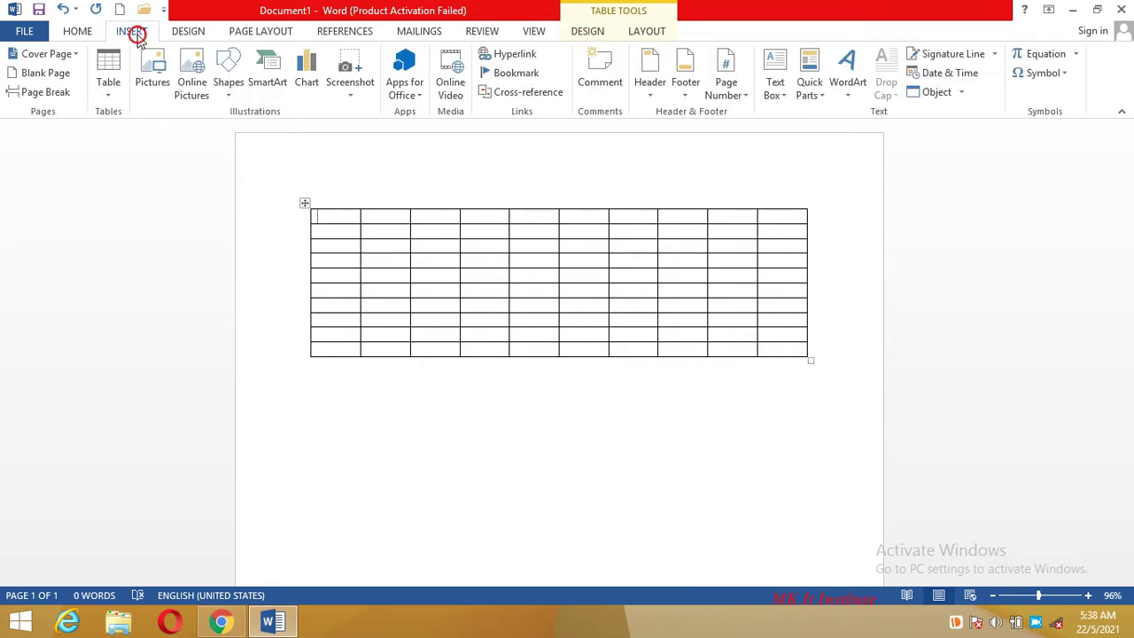
left_click(106, 97)
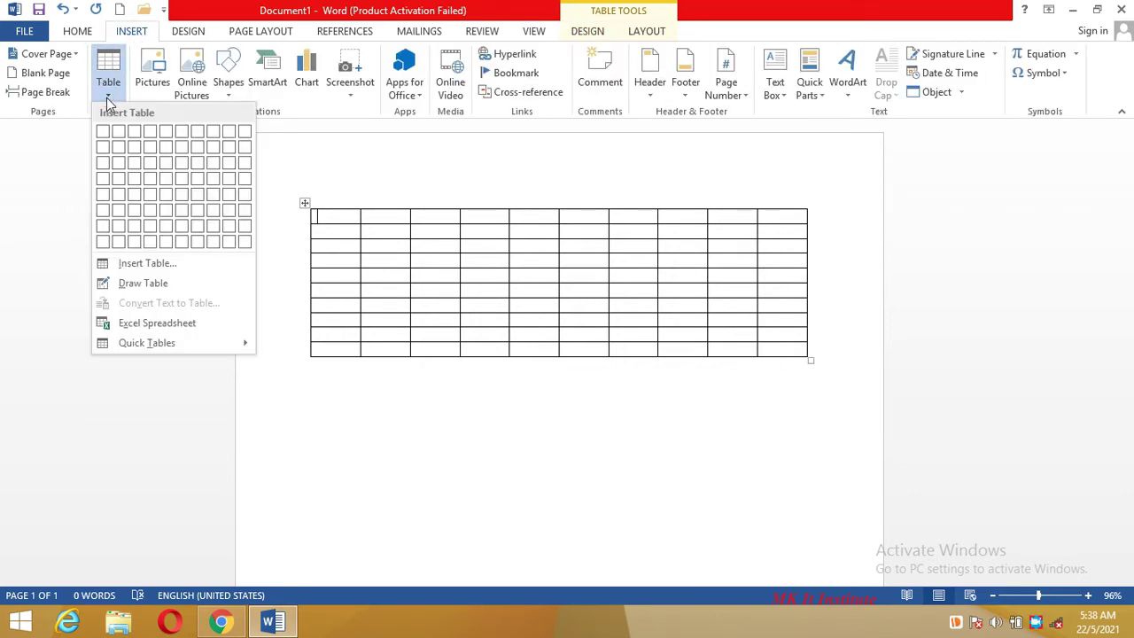
left_click(149, 283)
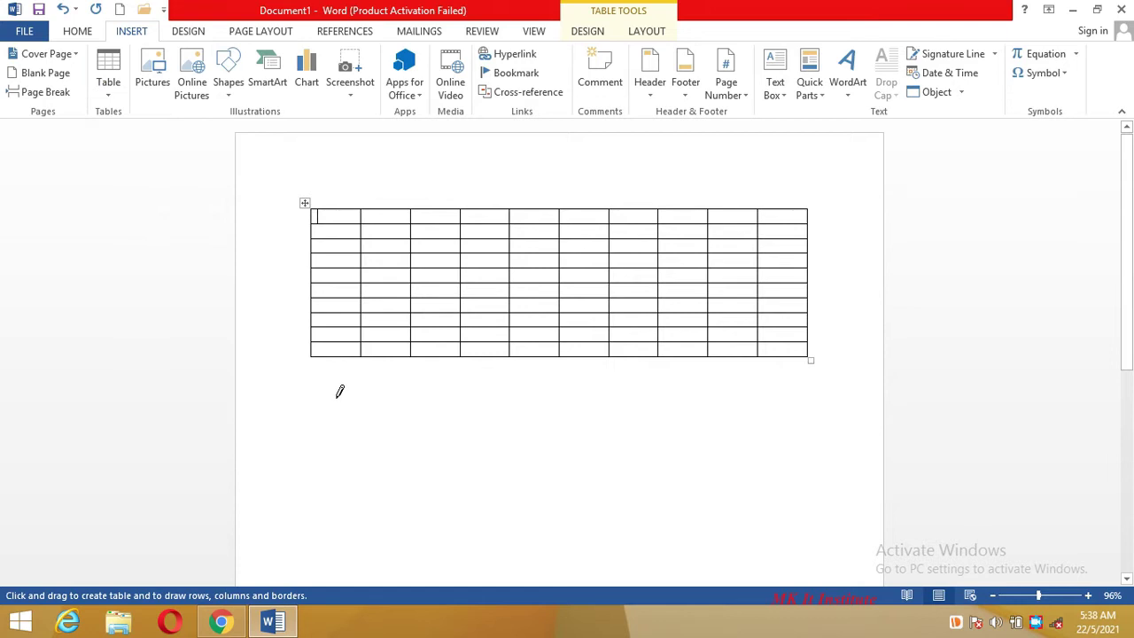
left_click(310, 374)
left_click_drag(458, 449, 809, 490)
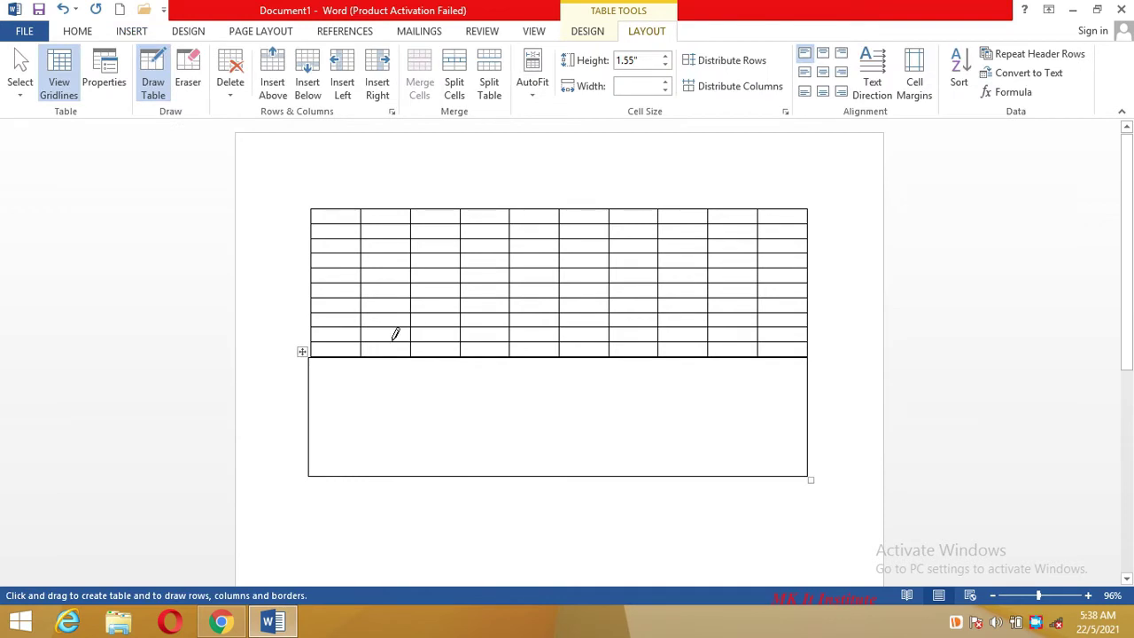
Draw five vertical and two horizontal lines inside the drawn cell to divide it into columns and rows
left_click_drag(362, 364, 377, 440)
mouse_move(458, 365)
left_mouse_down()
mouse_move(481, 464)
mouse_move(481, 453)
left_mouse_up()
left_click_drag(319, 395, 674, 390)
left_click_drag(344, 434, 620, 436)
left_click_drag(593, 360, 602, 510)
left_click_drag(718, 370, 732, 481)
left_click_drag(769, 369, 771, 498)
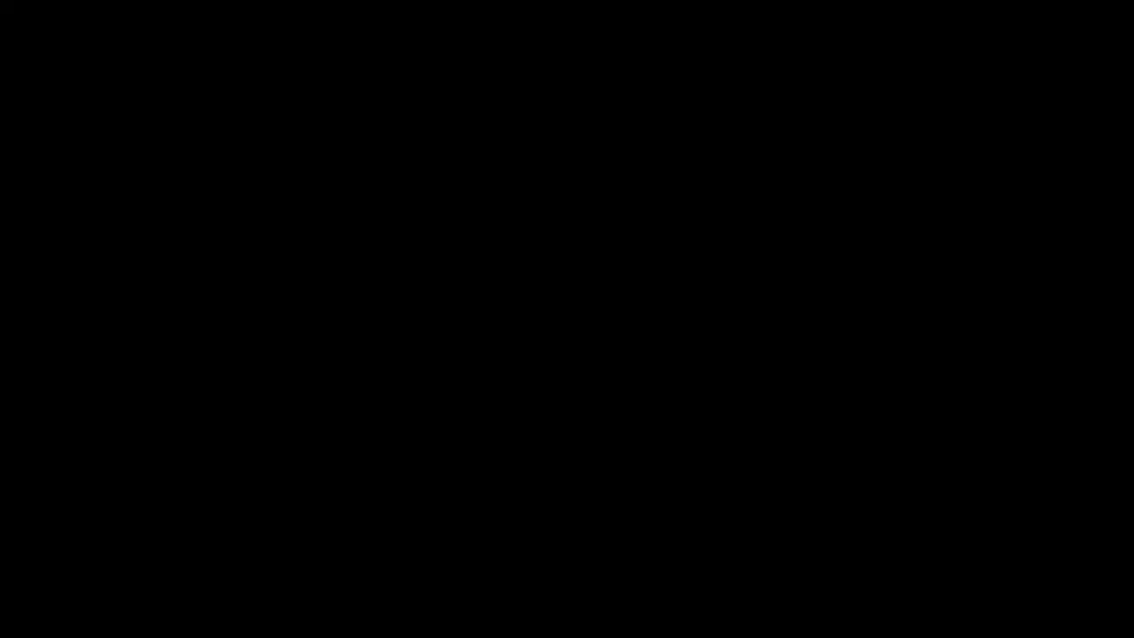
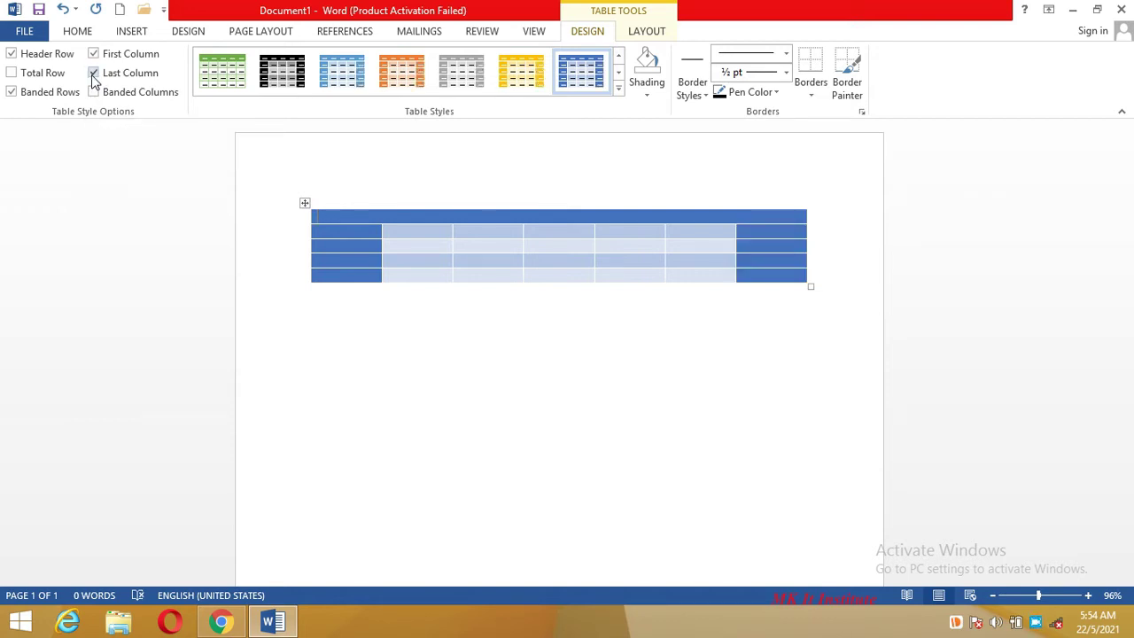
Turn off the blue table's Last Column formatting and turn on Banded Columns
left_click(93, 75)
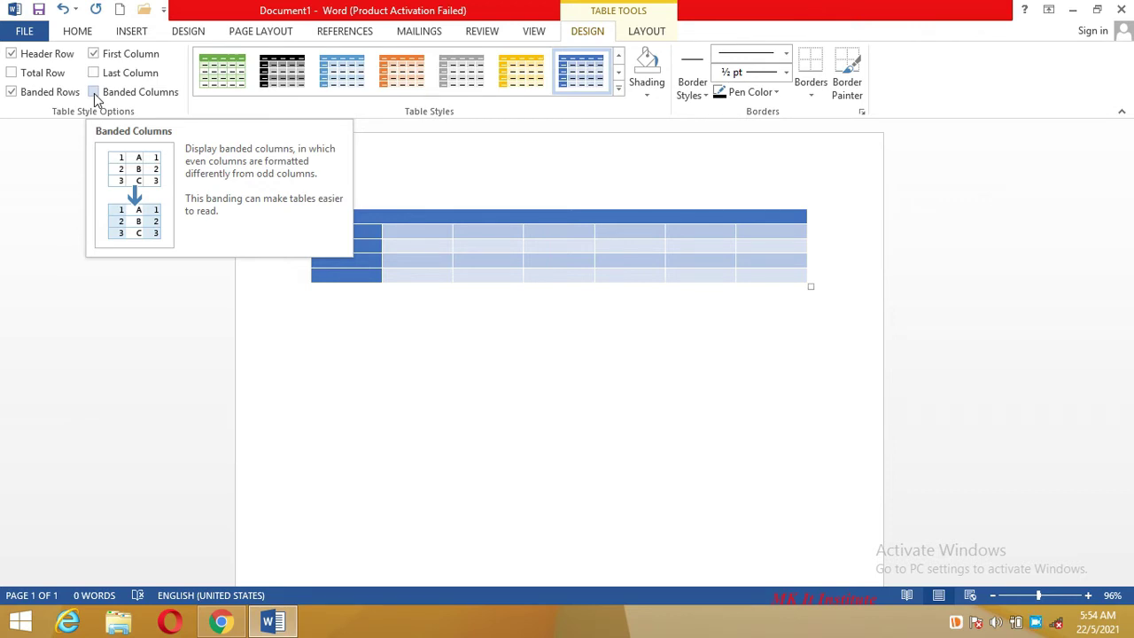
left_click(94, 92)
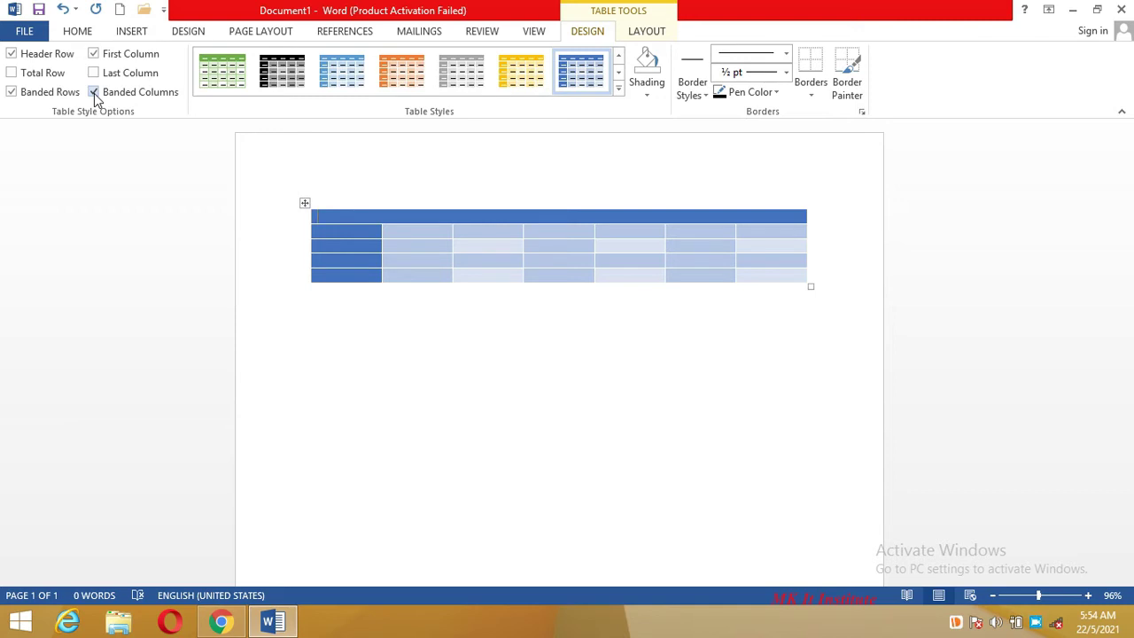
left_click(94, 93)
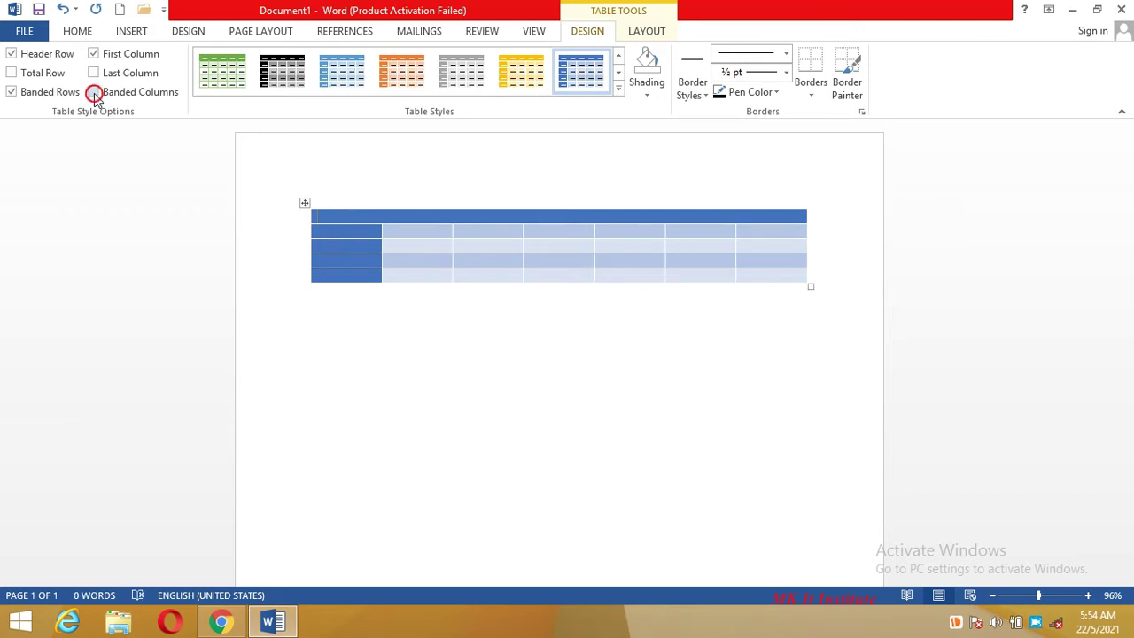
left_click(95, 93)
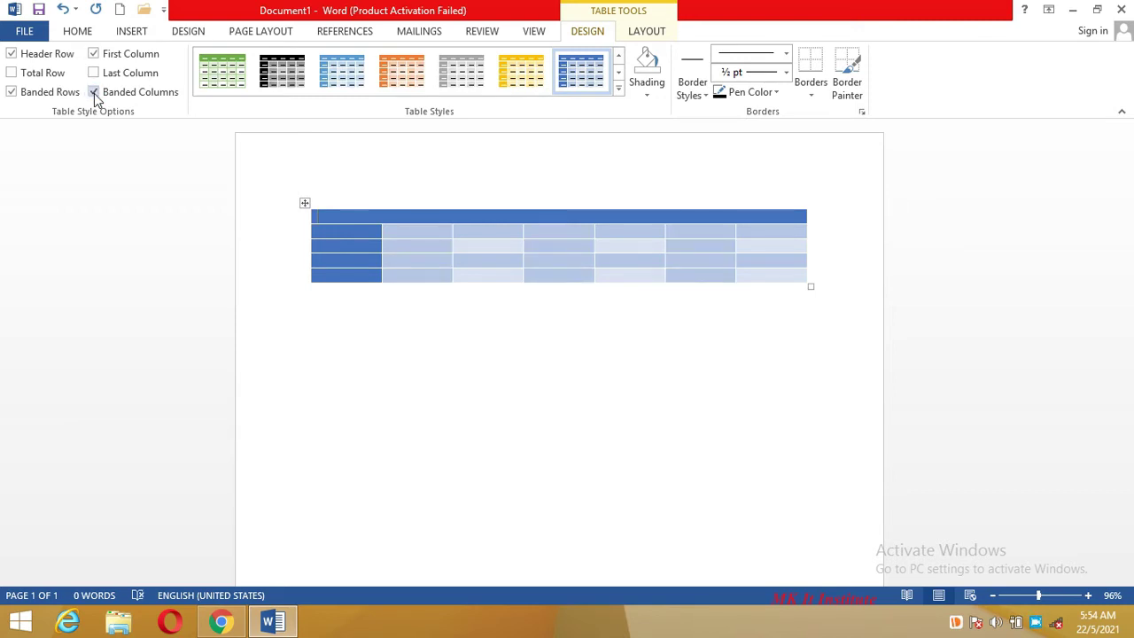
Shade the first header cell light blue and recolour the whole header row with standard red
left_click(648, 97)
left_click(719, 220)
left_click_drag(761, 213, 366, 214)
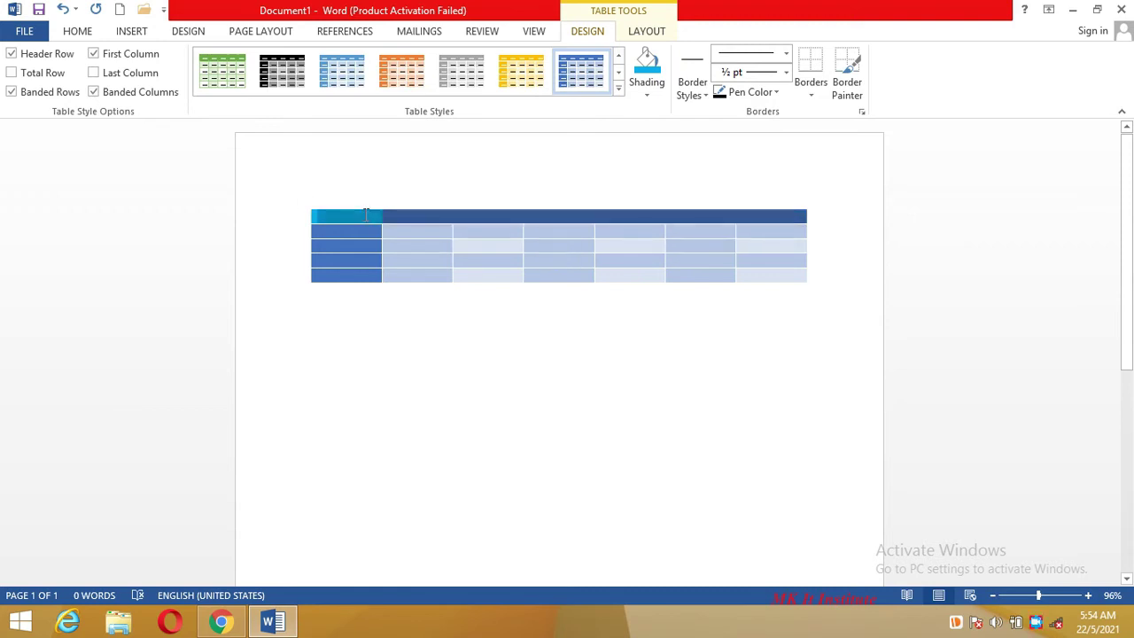
left_click(646, 97)
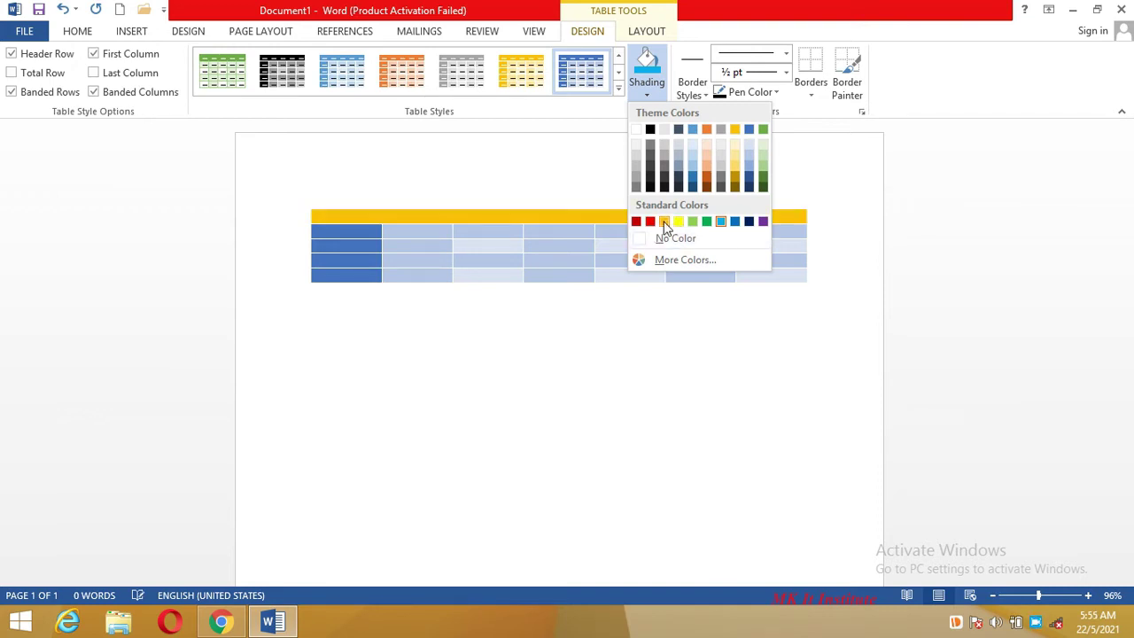
left_click(649, 220)
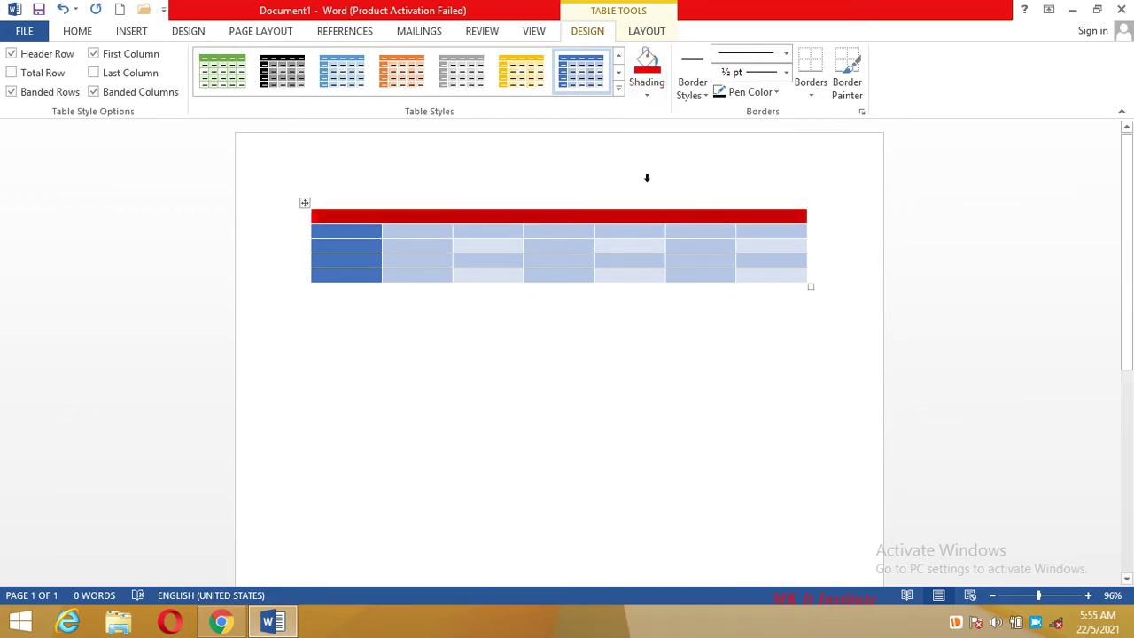
Choose the orange double solid lines, 1/2 pt theme border style for the Border Painter
left_click(706, 96)
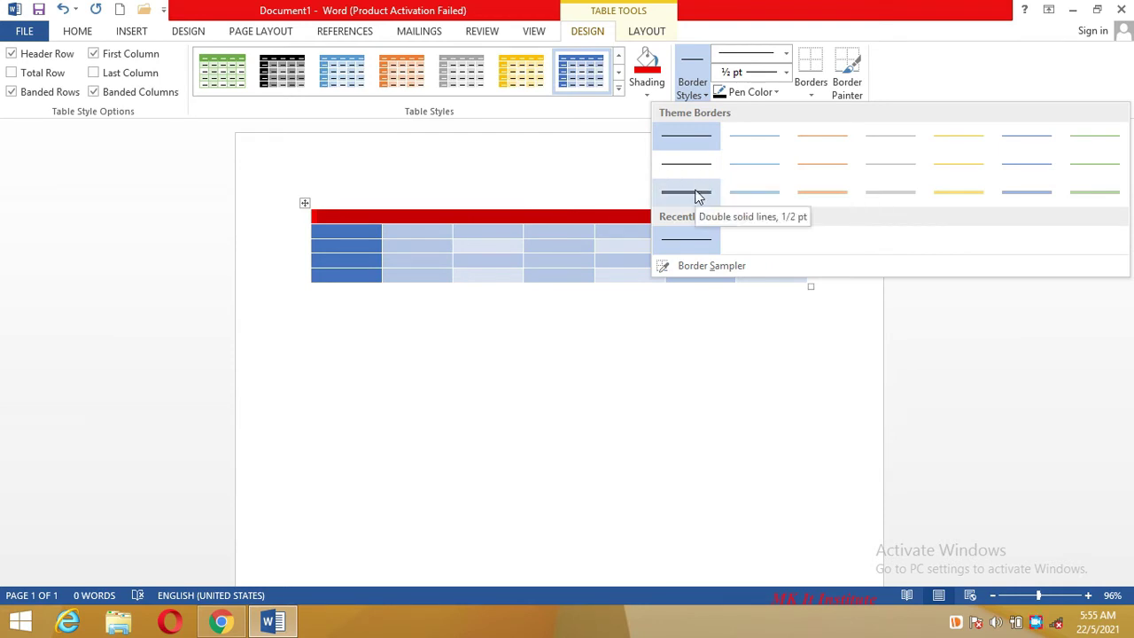
left_click(826, 193)
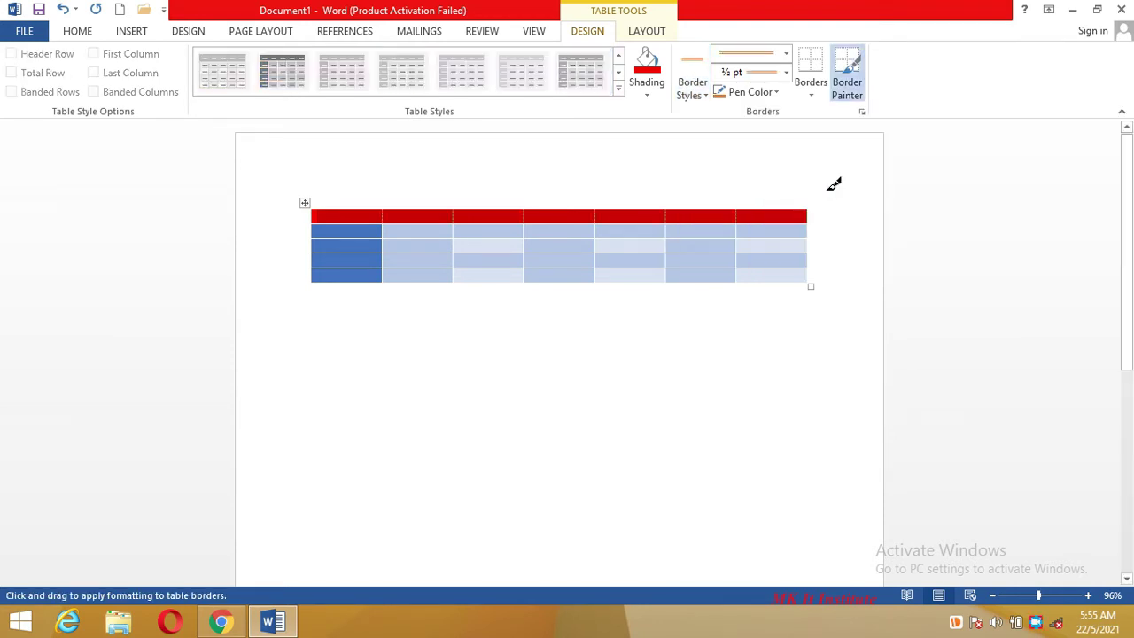
key("super+c")
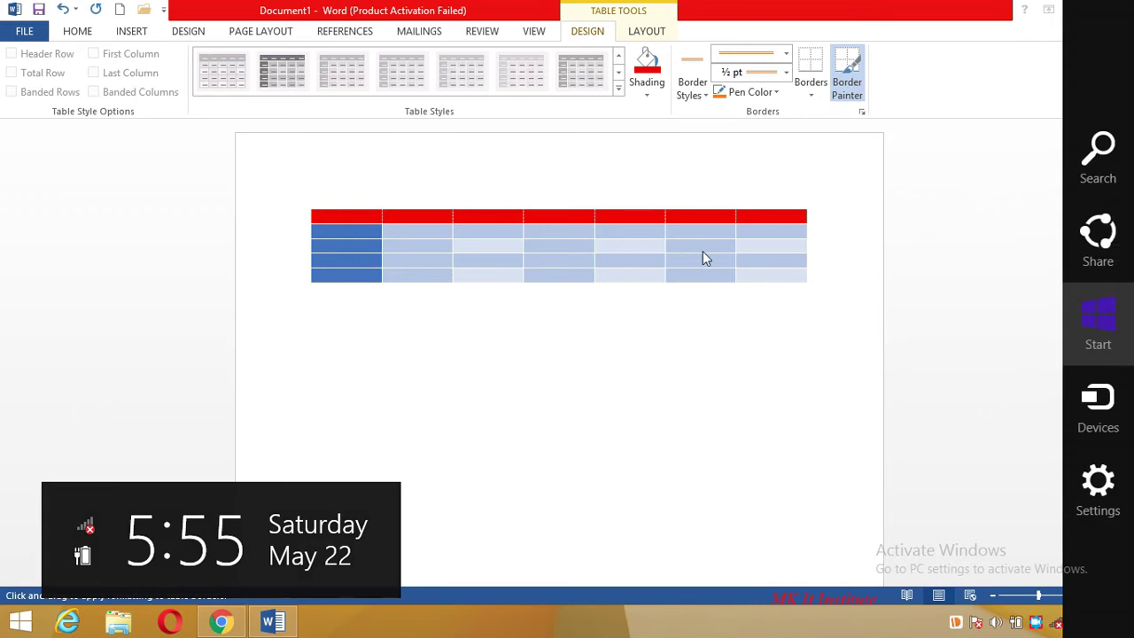
left_click(702, 250)
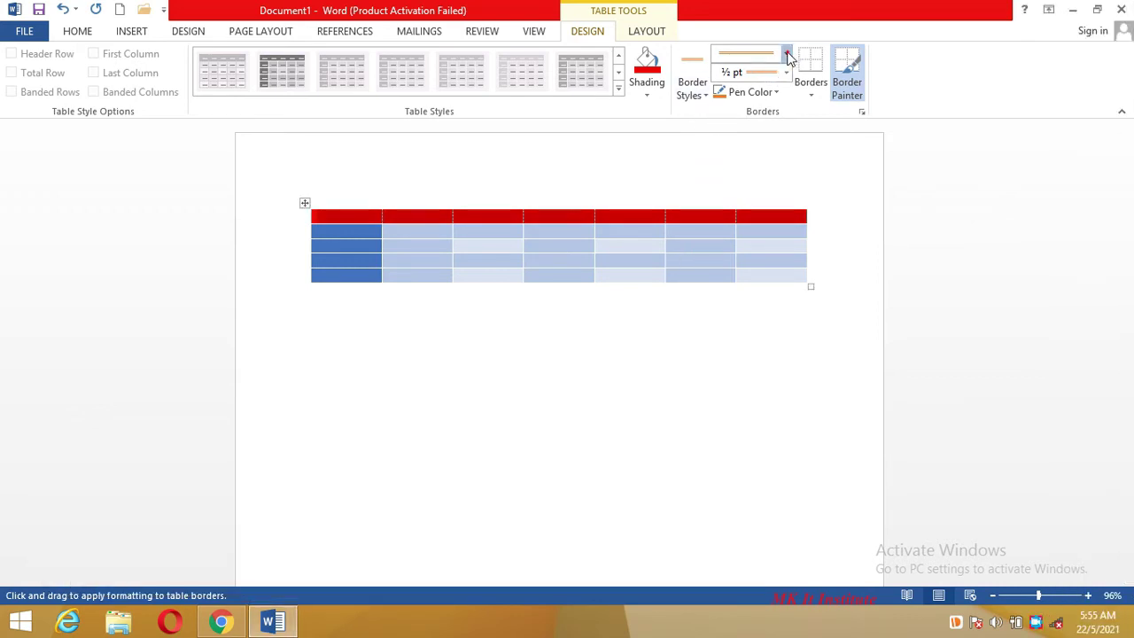
Set the border line style to the thin-thick-thin triple line and its weight to 2 ¼ pt
left_click(787, 56)
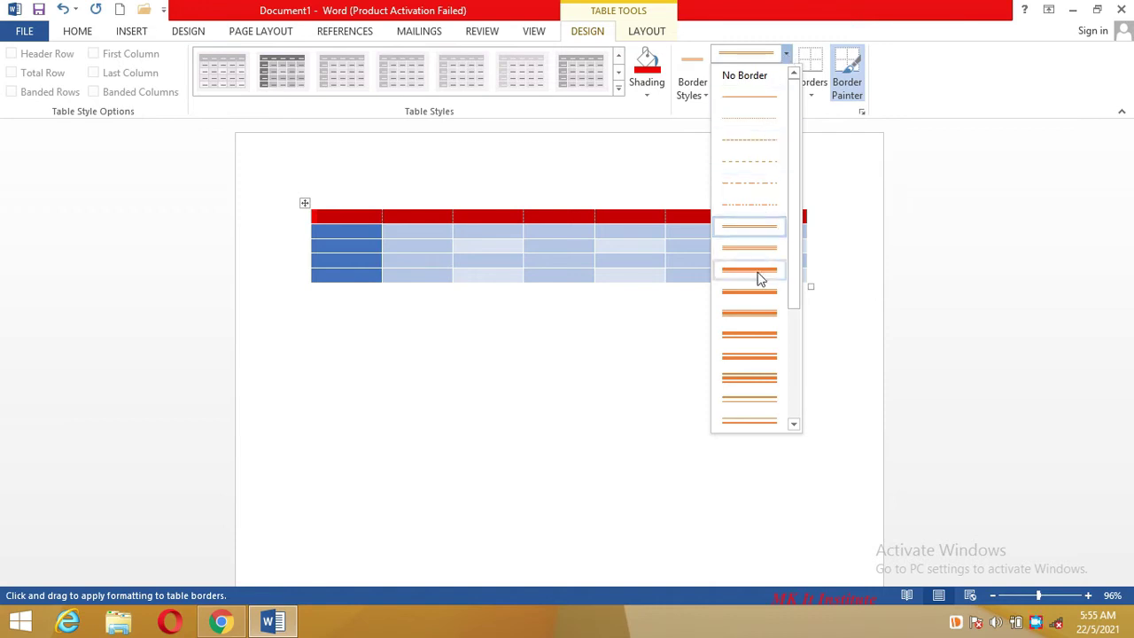
left_click(757, 379)
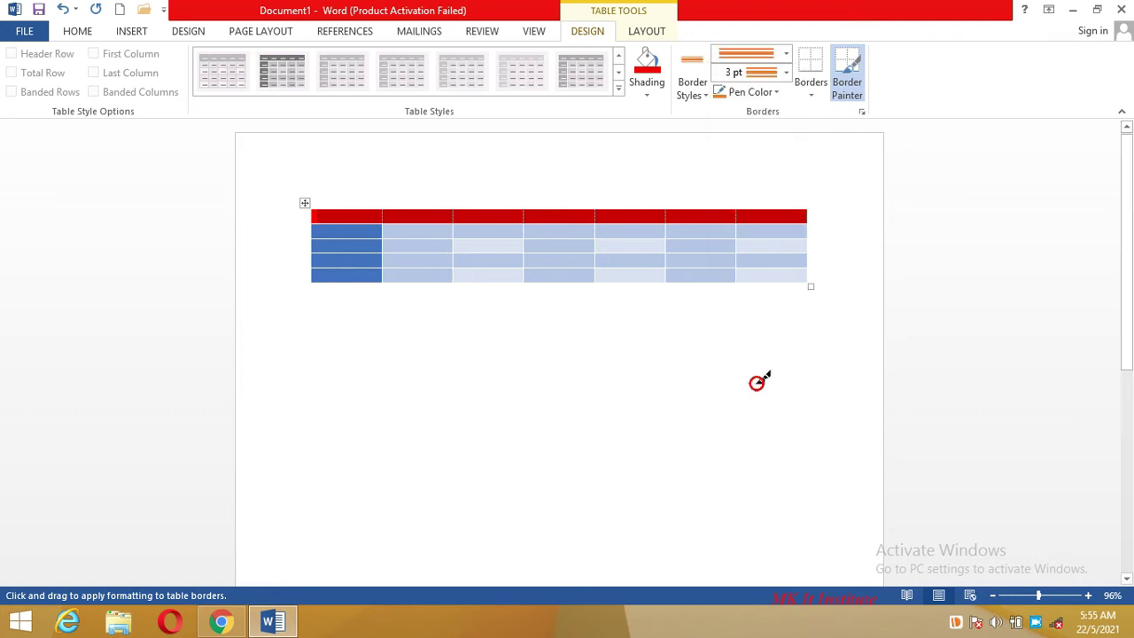
left_click(788, 72)
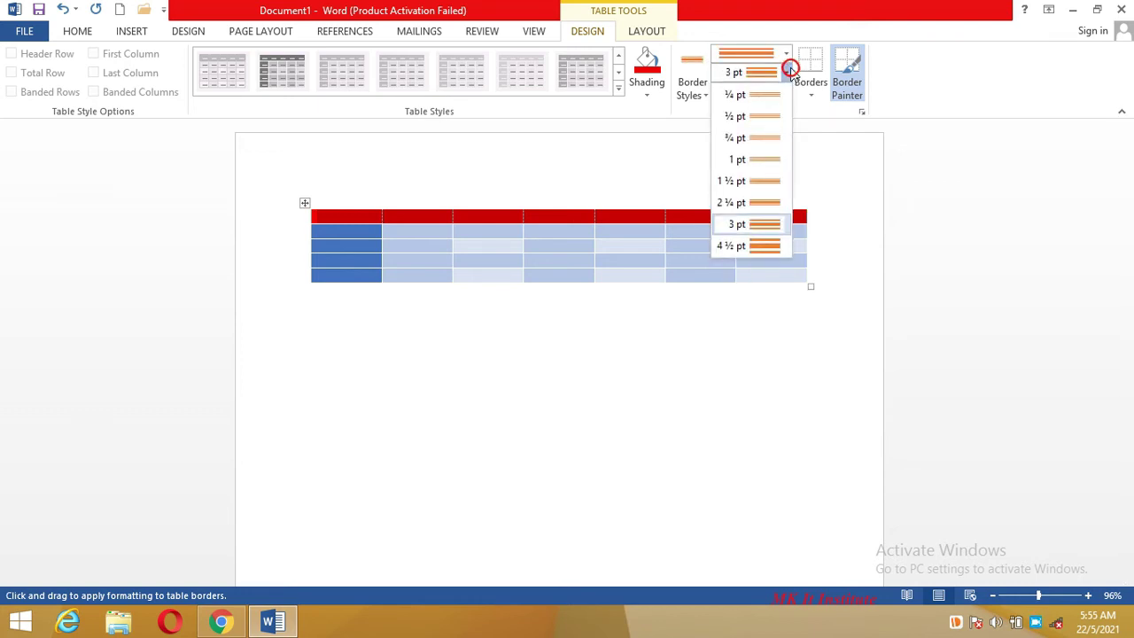
left_click(758, 202)
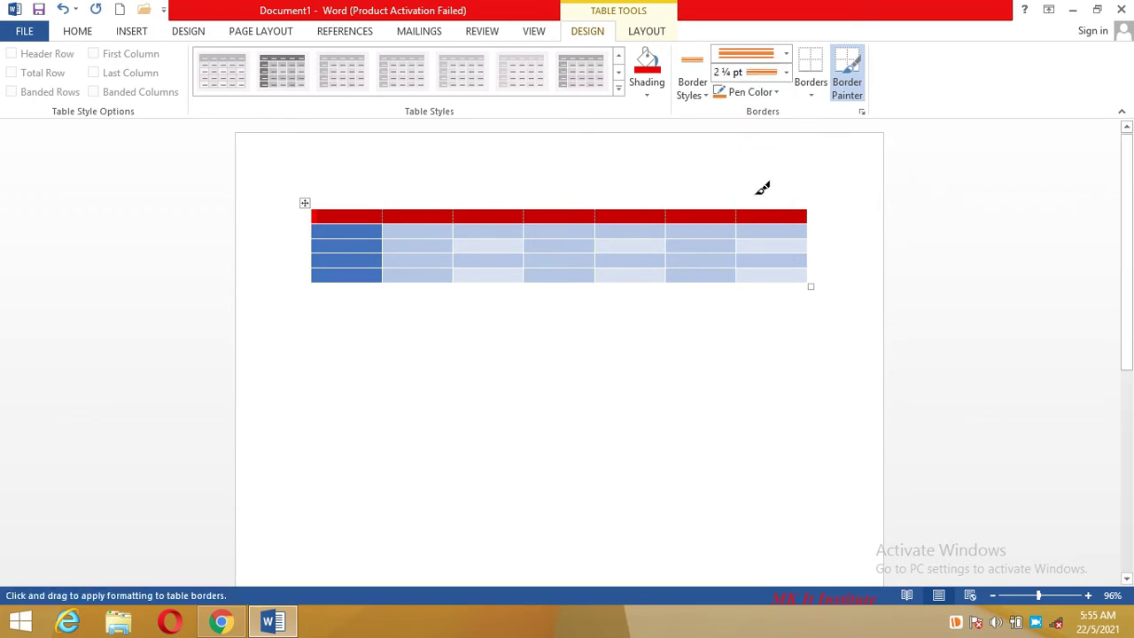
Set the pen colour to standard yellow and apply outside borders to the red header row
left_click(779, 91)
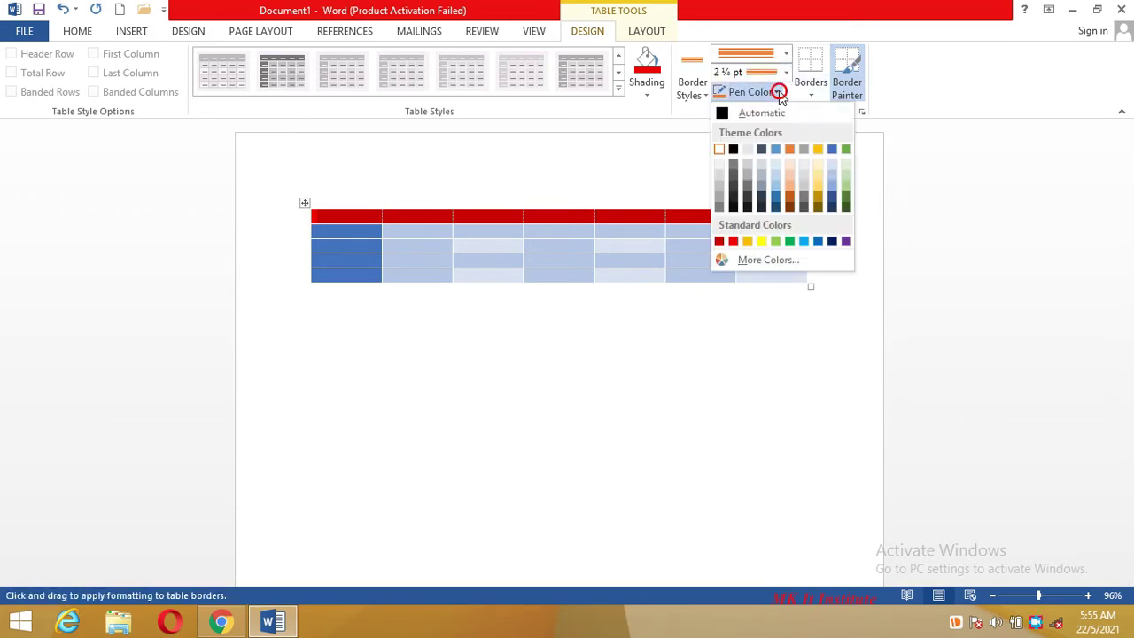
left_click(758, 243)
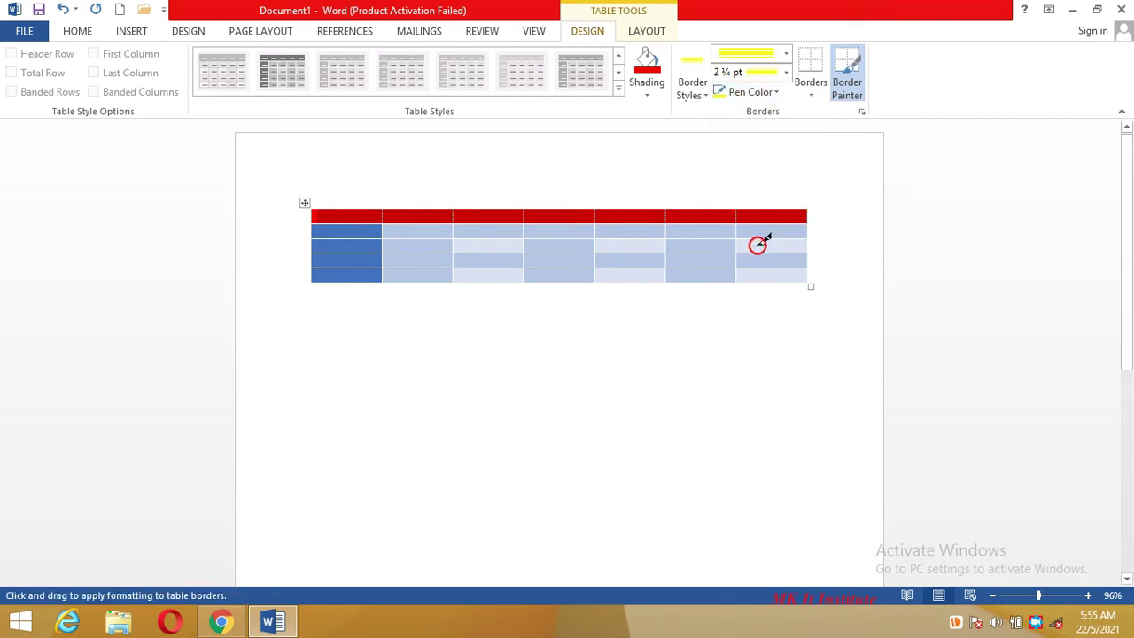
left_click(811, 97)
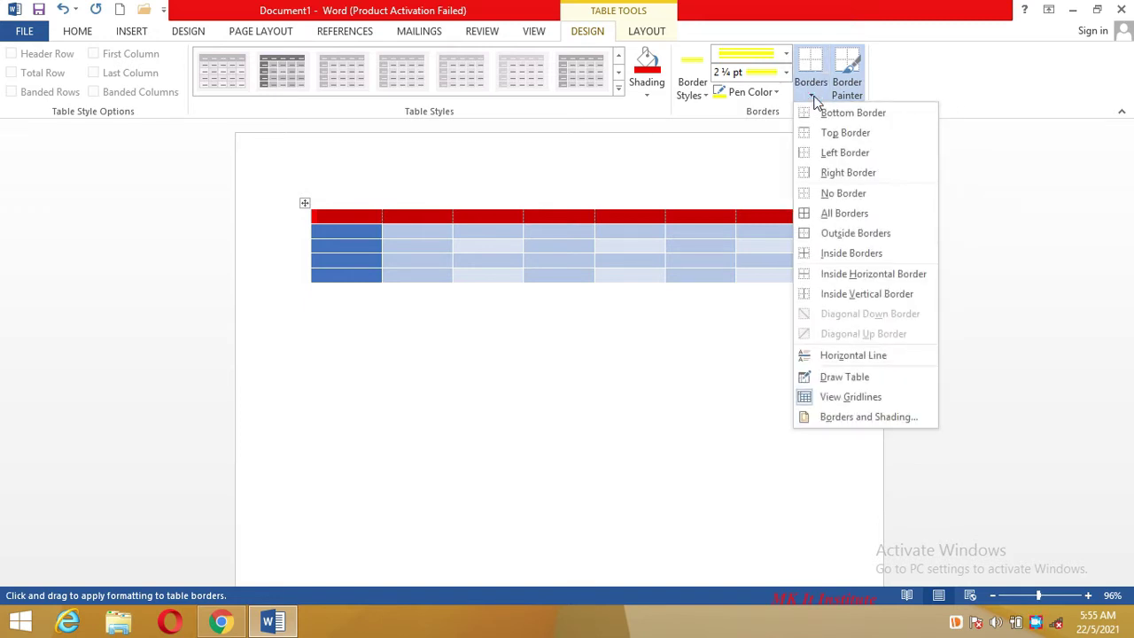
left_click(842, 236)
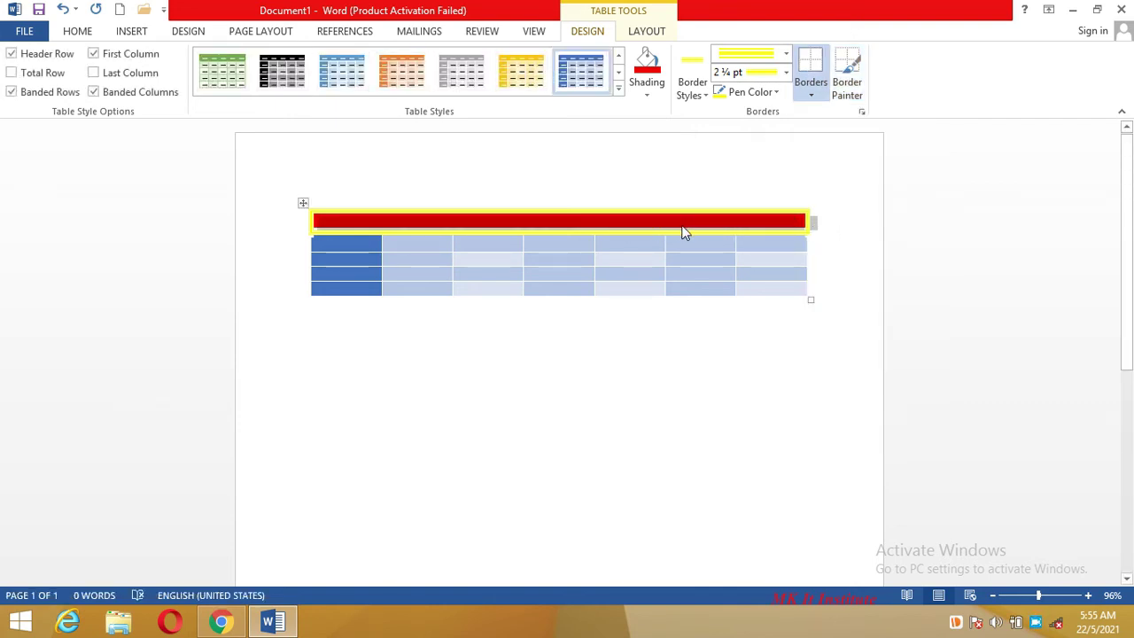
key("super+c")
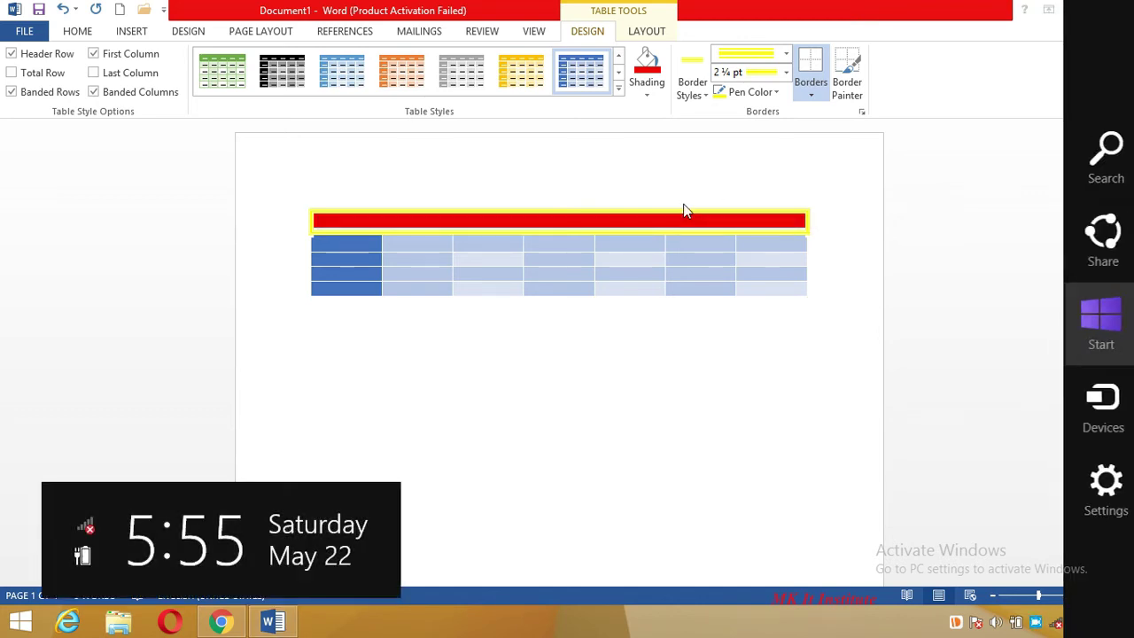
key("Escape")
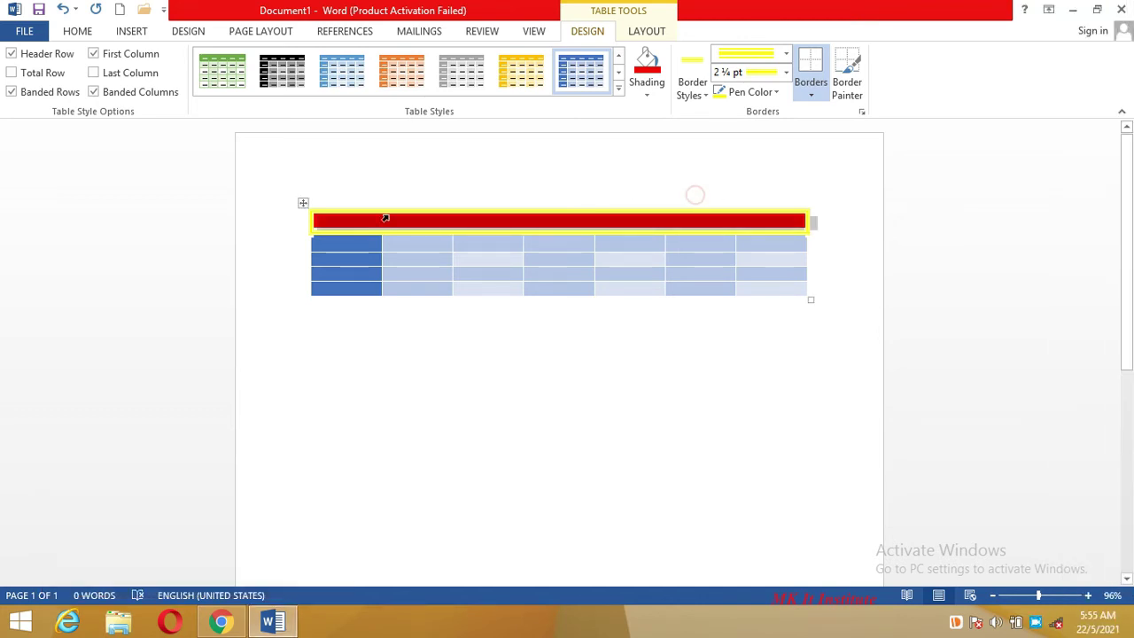
Select the whole table and apply the yellow outside borders around it
left_click(303, 203)
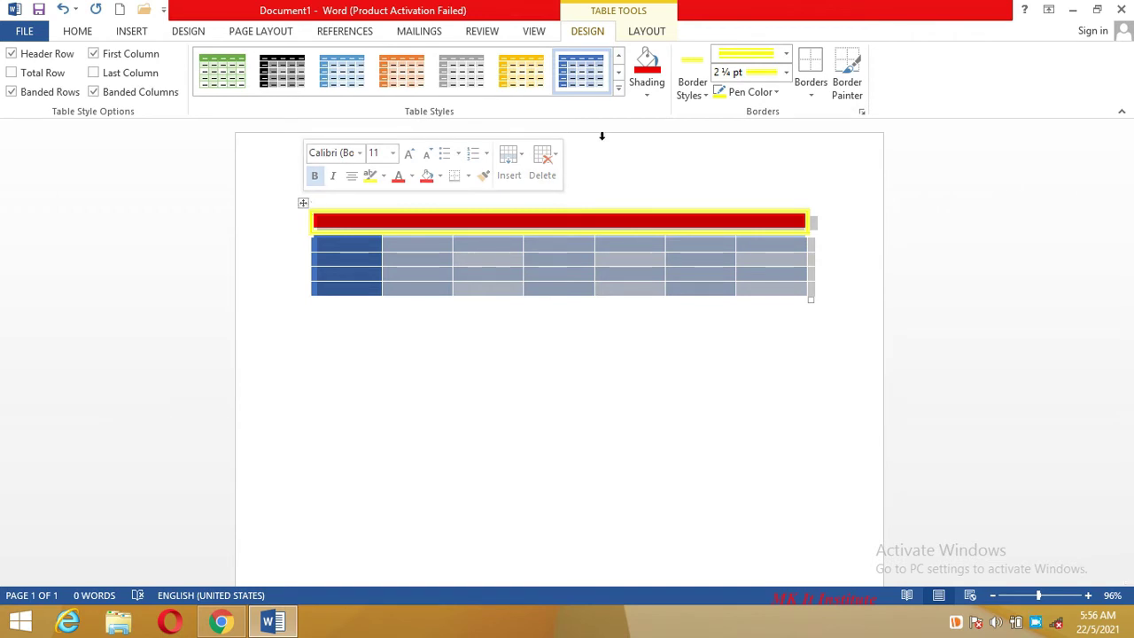
left_click(810, 94)
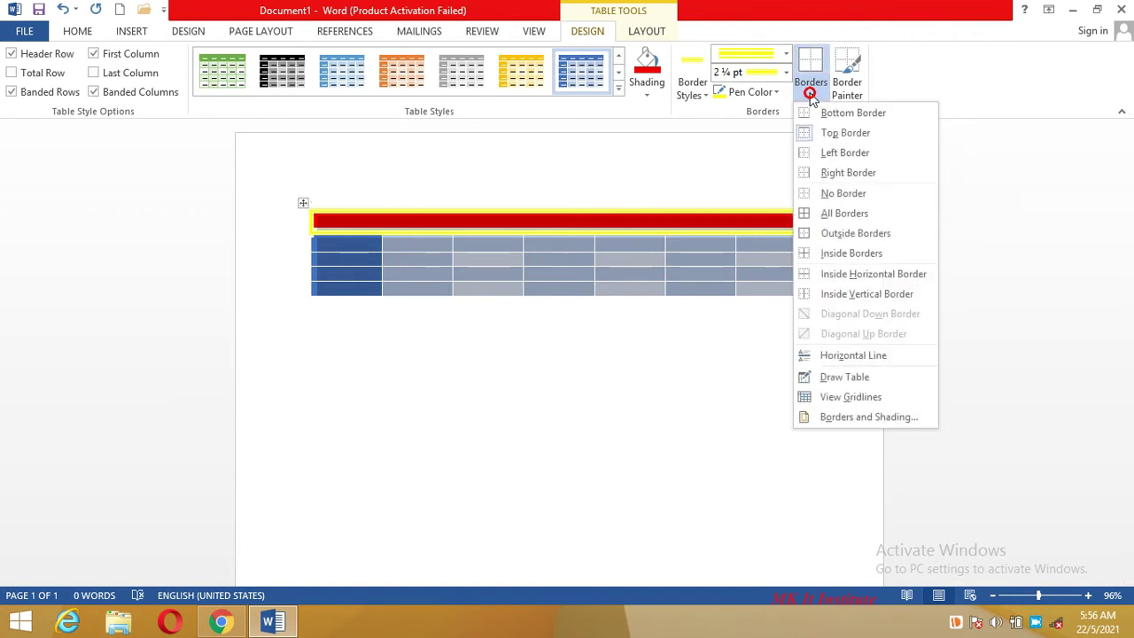
left_click(823, 232)
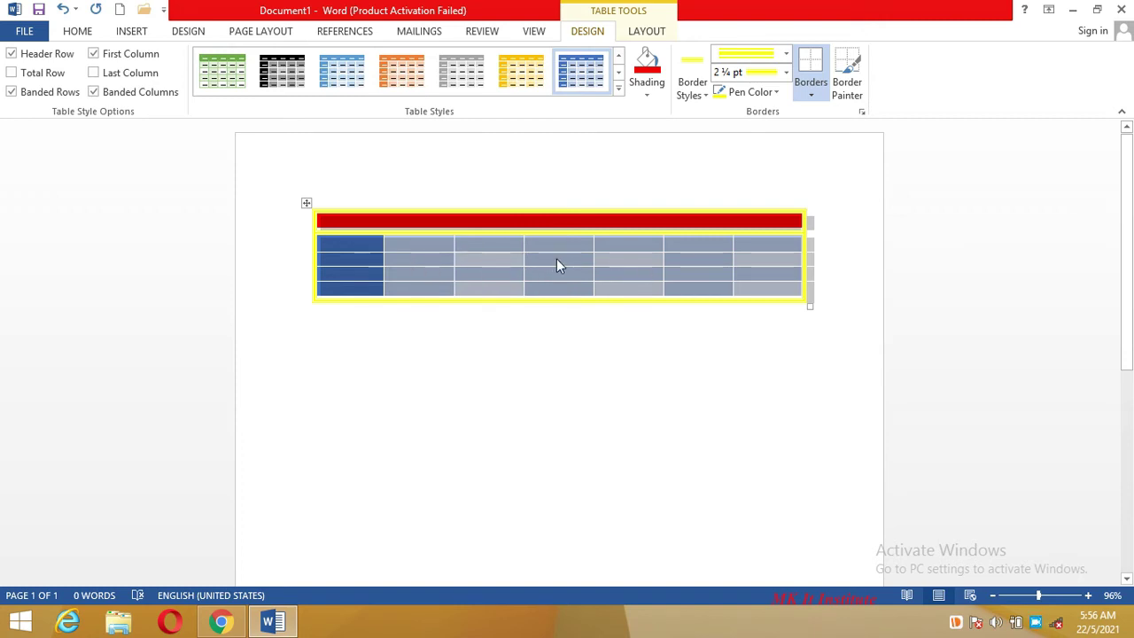
Apply inside borders to the whole table using a black double line of ½ pt
left_click(785, 54)
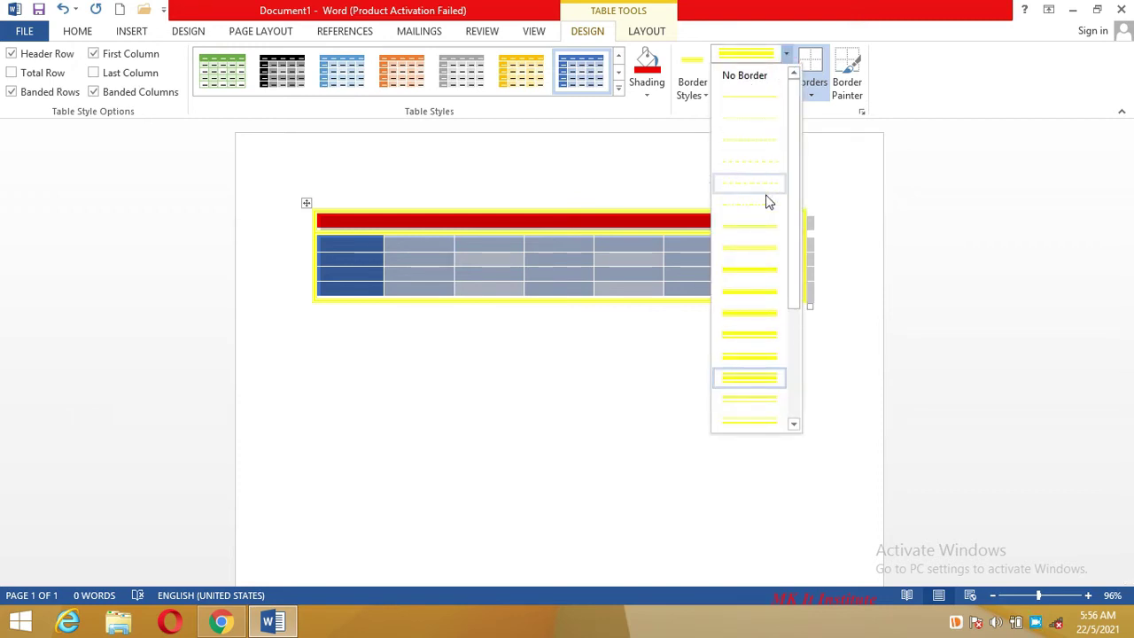
left_click(759, 226)
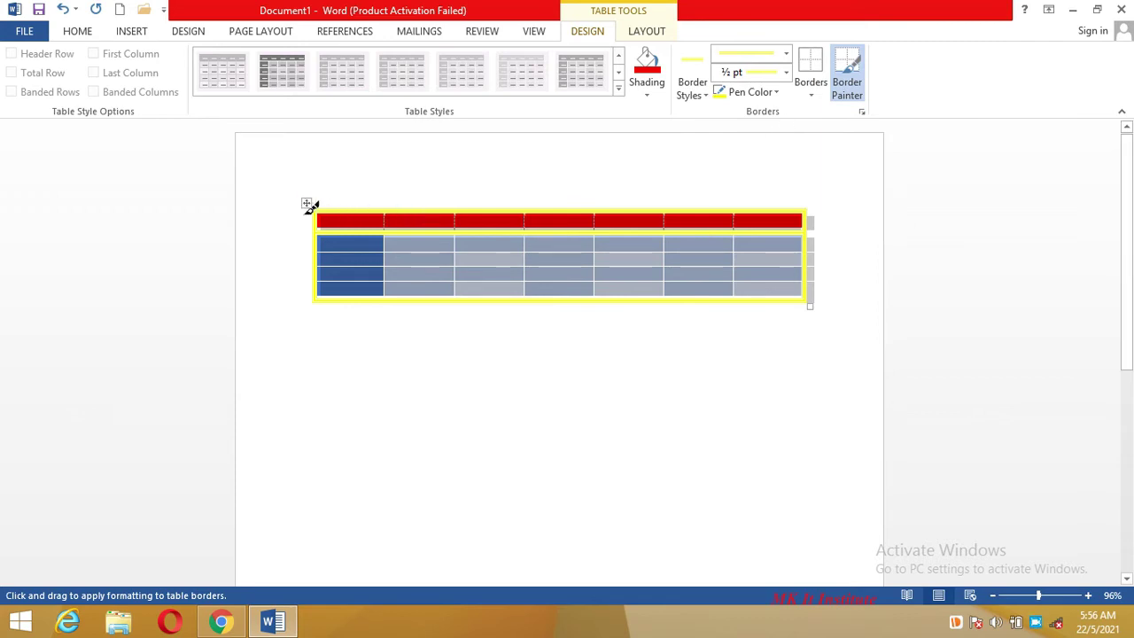
left_click(817, 97)
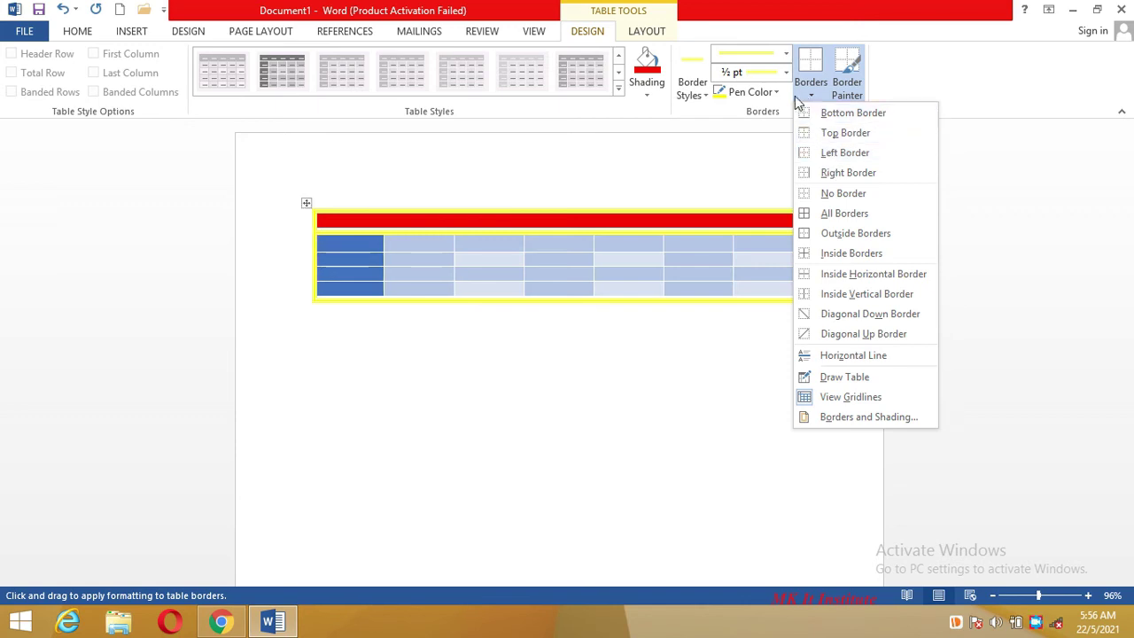
left_click(775, 92)
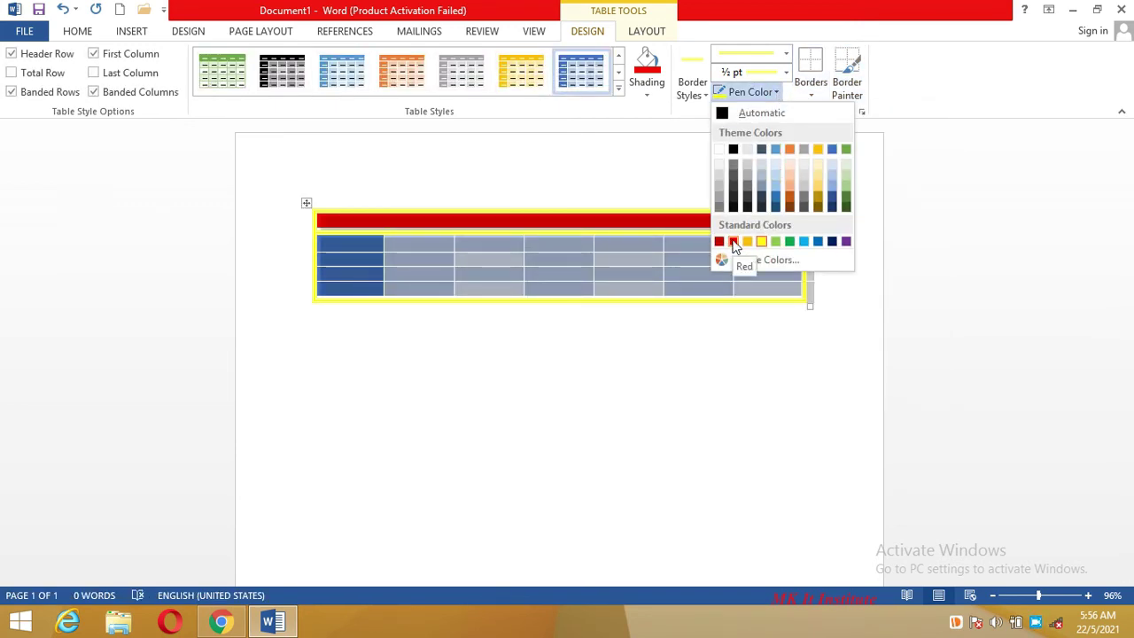
left_click(731, 151)
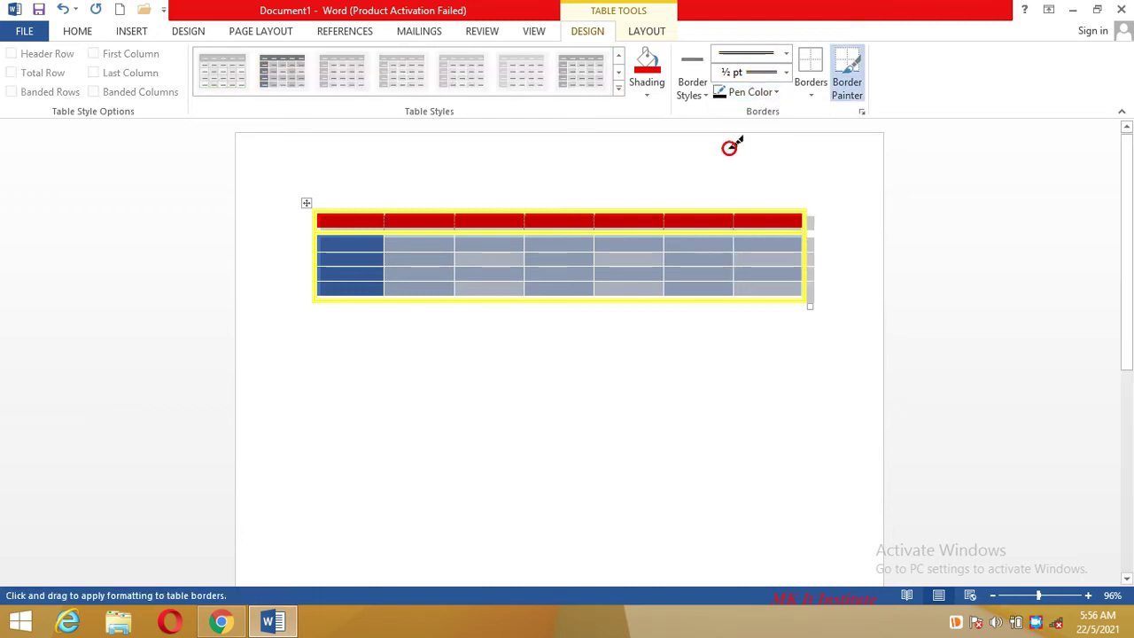
left_click(813, 96)
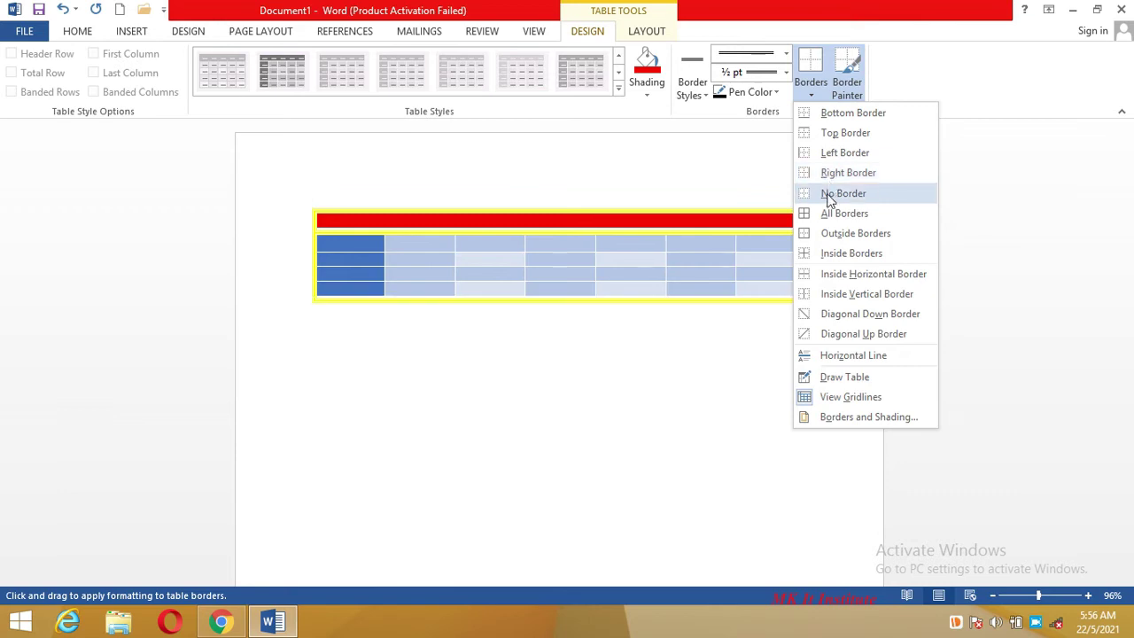
left_click(834, 252)
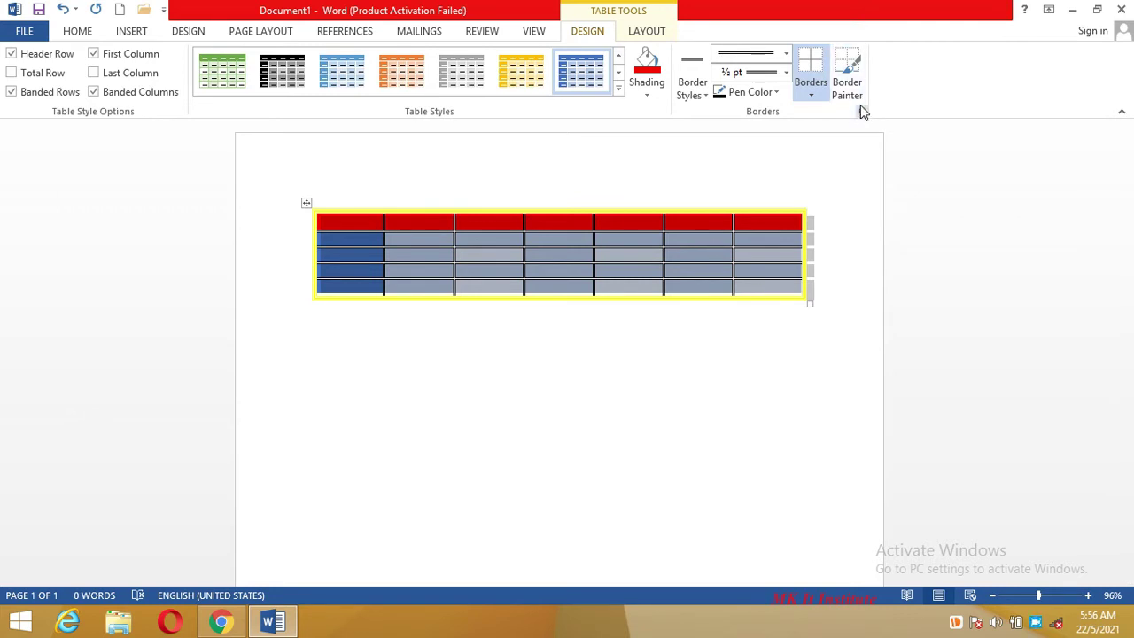
Paint the last three columns' left borders and the header row's bottom border from the third column onward with a 3 pt thick-and-thin line
left_click(786, 54)
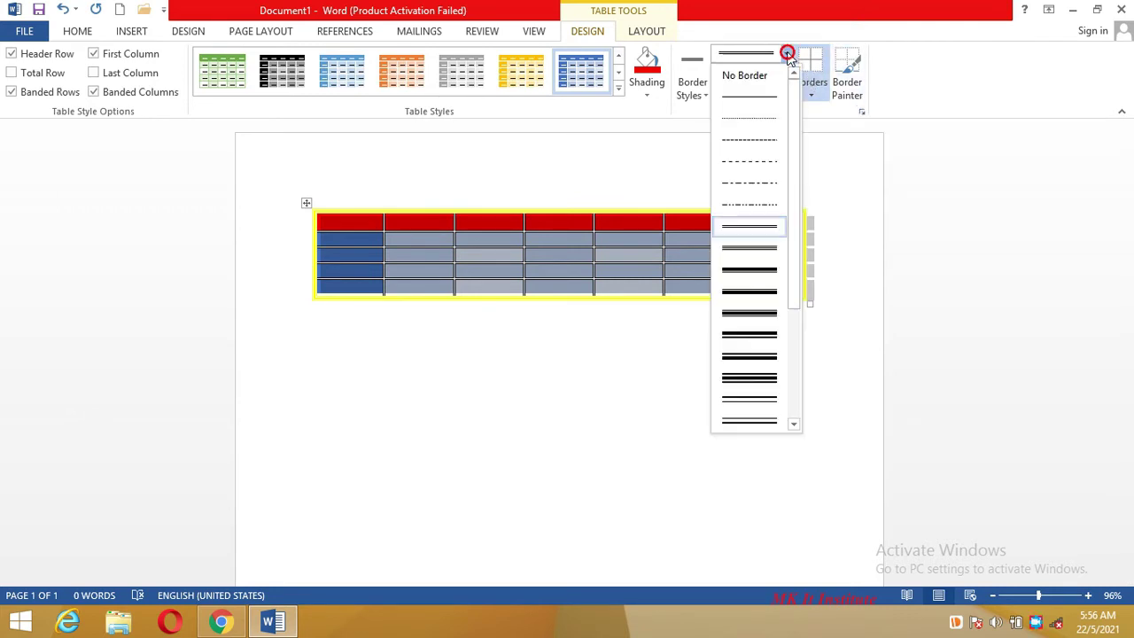
left_click(758, 300)
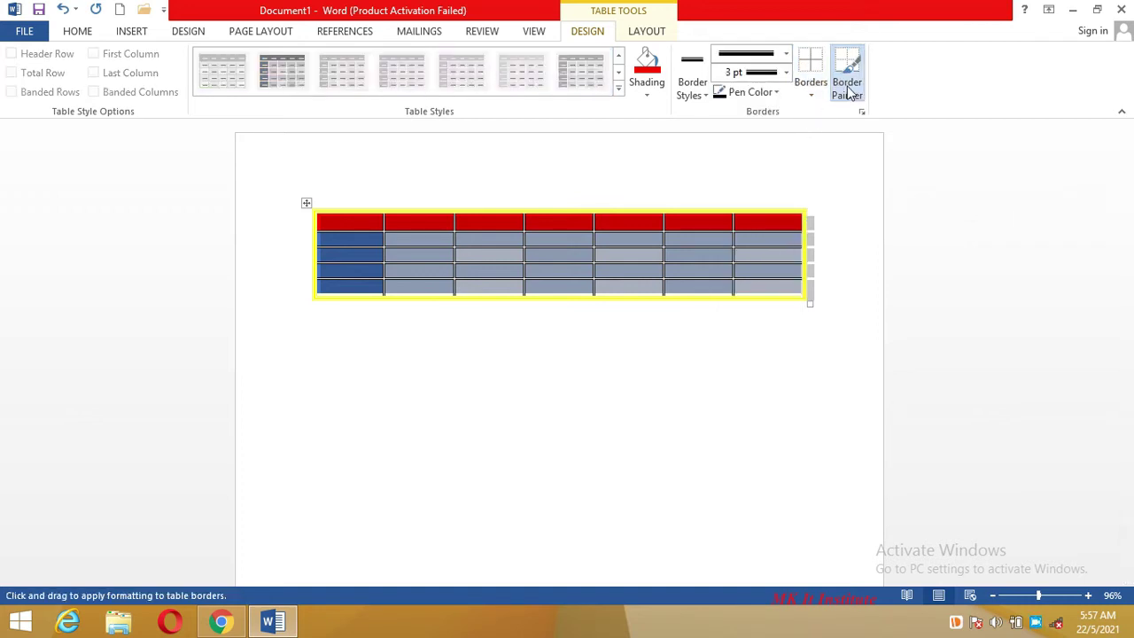
left_click_drag(737, 221, 742, 283)
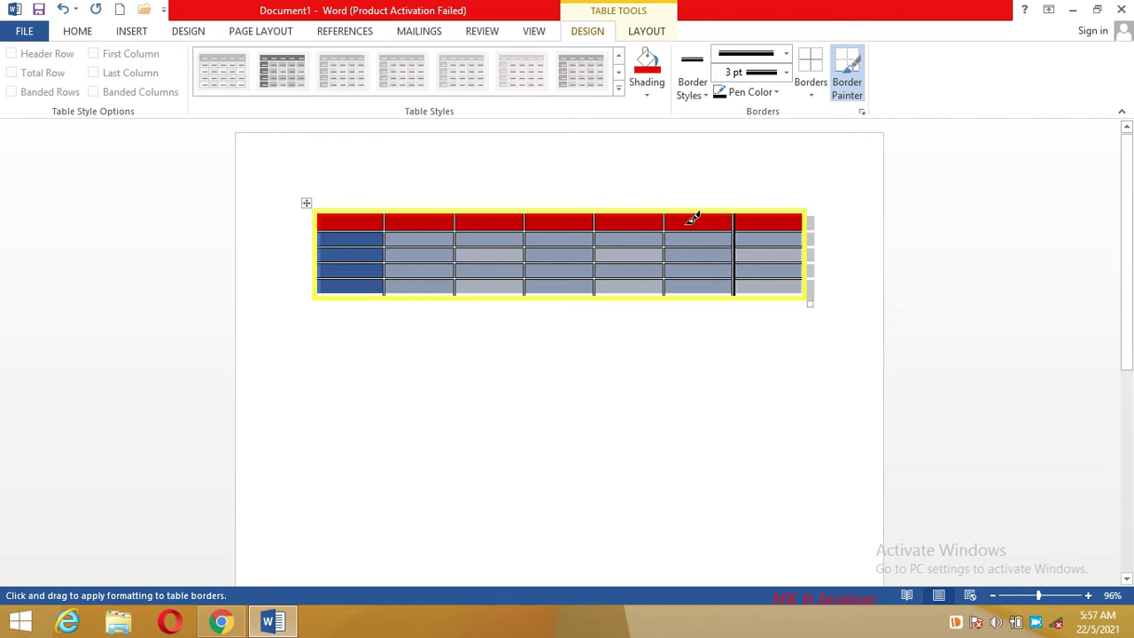
left_click_drag(671, 216, 671, 272)
left_click_drag(596, 217, 603, 268)
left_click_drag(513, 224, 805, 222)
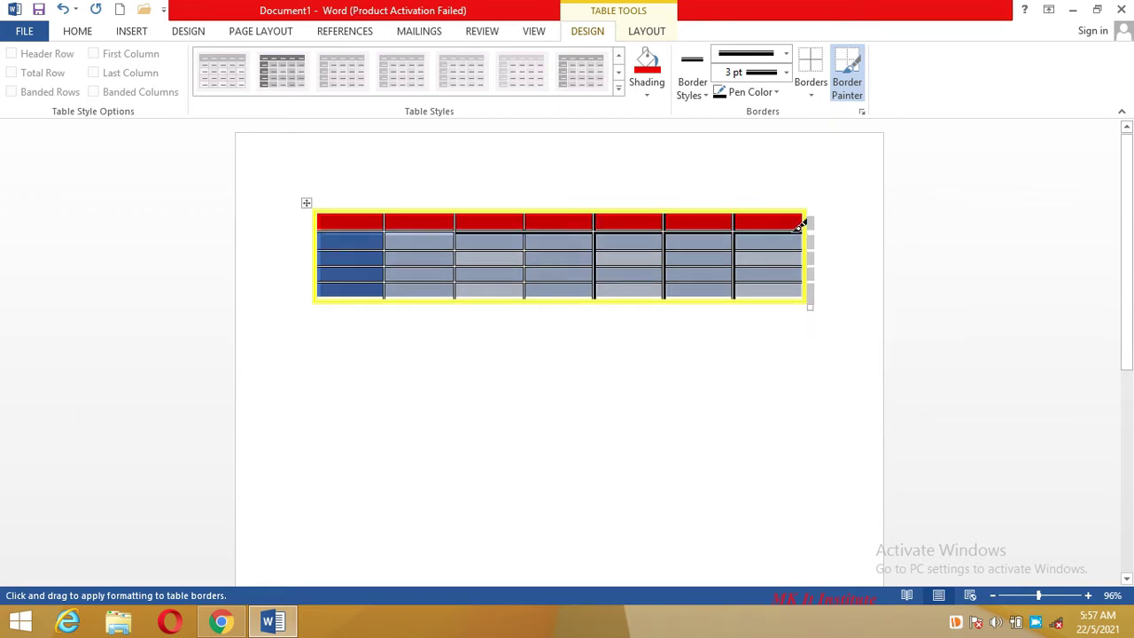
Paint the horizontal borders below the second and third rows with the 3 pt line, from the third to the last column
key("super+c")
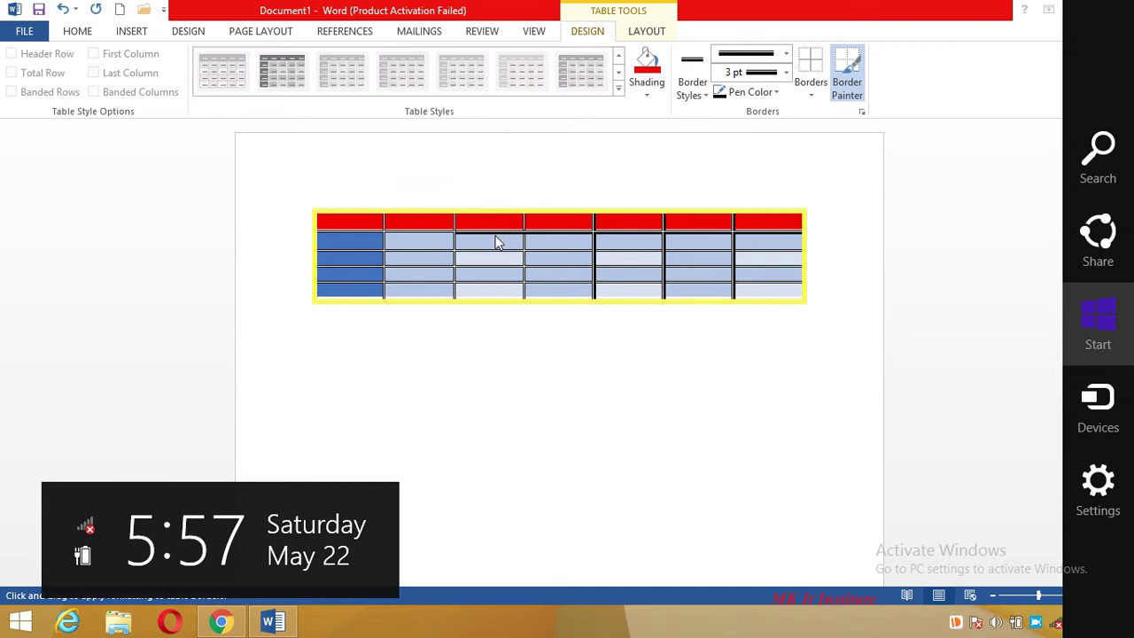
left_click(485, 237)
left_click_drag(458, 253, 801, 255)
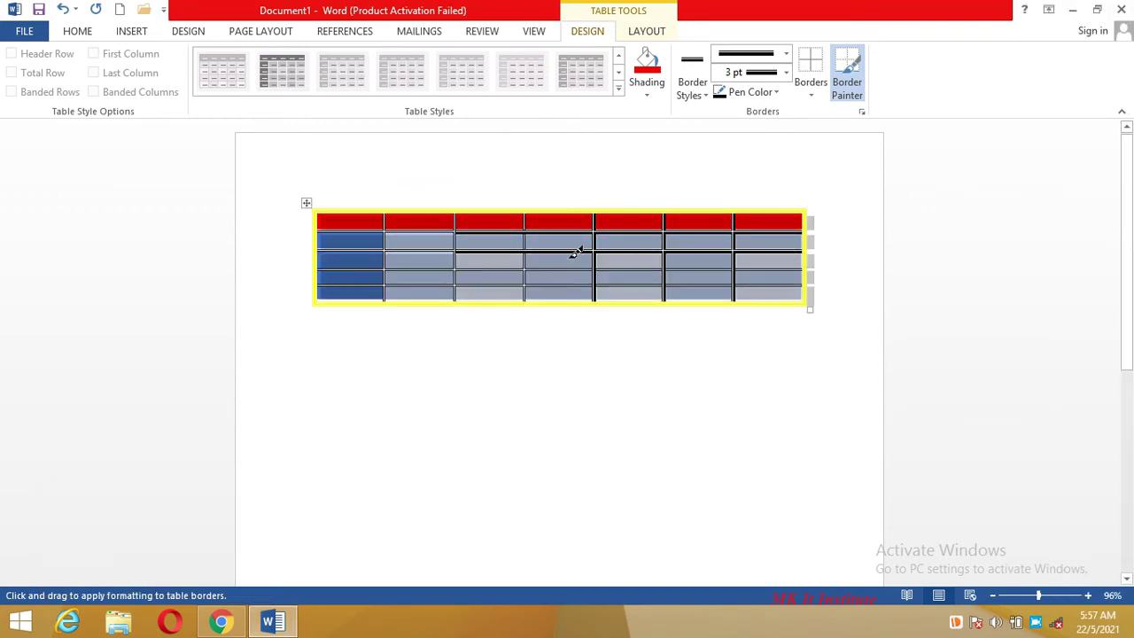
mouse_move(471, 256)
left_mouse_down()
mouse_move(649, 270)
mouse_move(726, 251)
mouse_move(809, 254)
left_mouse_up()
left_click_drag(804, 264, 496, 262)
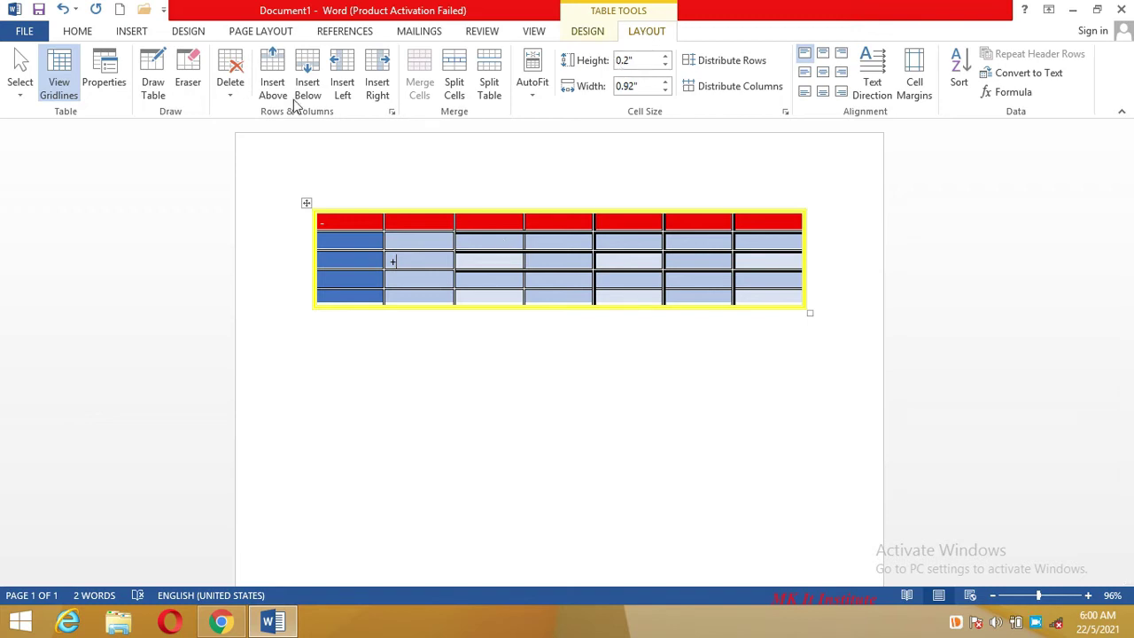
Use Select Cell on the cell containing "+" and on the fifth cell of the same row
left_click(29, 104)
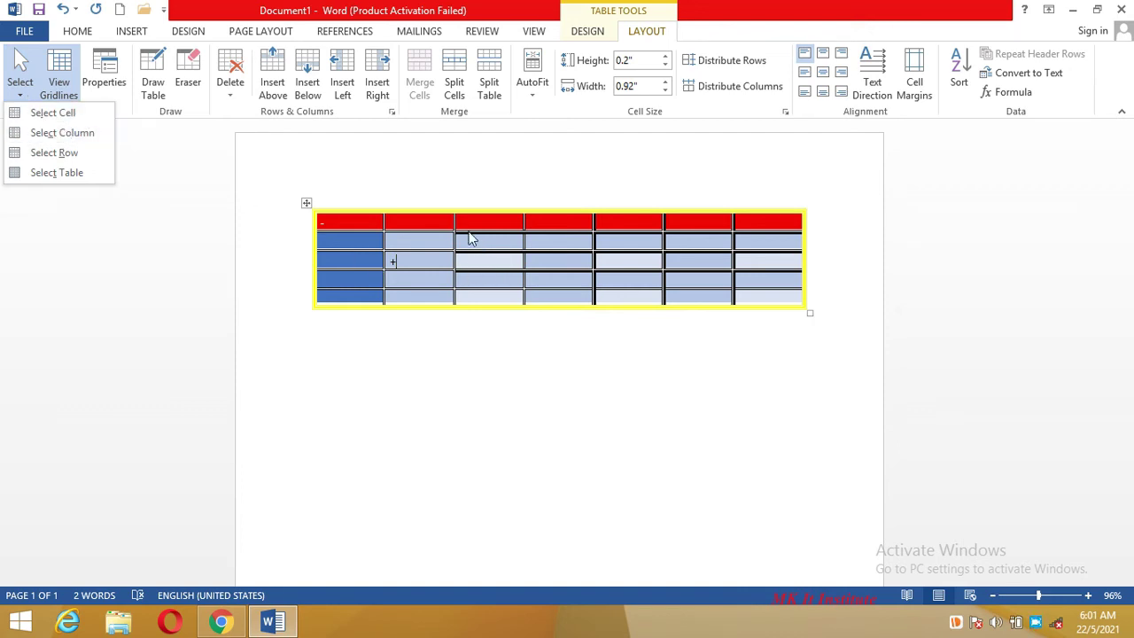
left_click(419, 243)
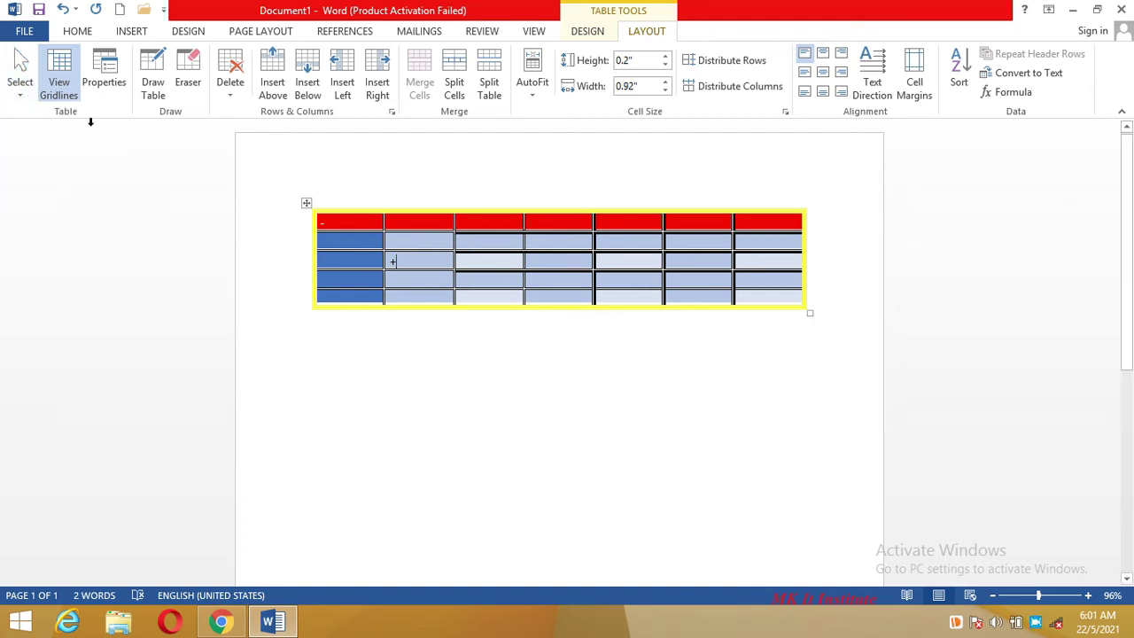
left_click(20, 89)
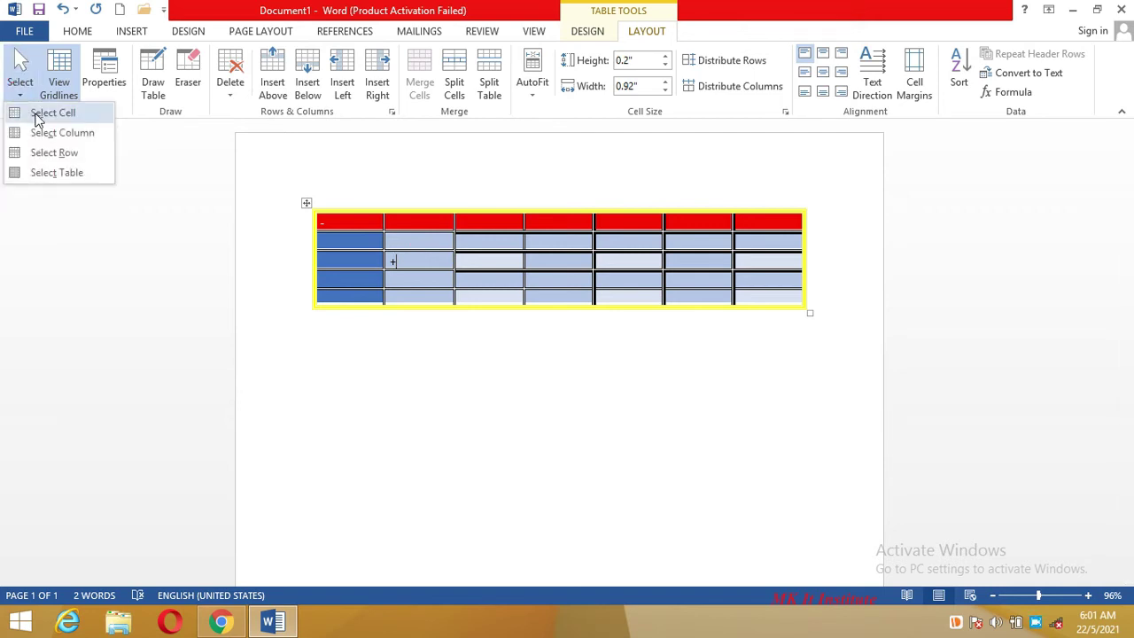
left_click(35, 119)
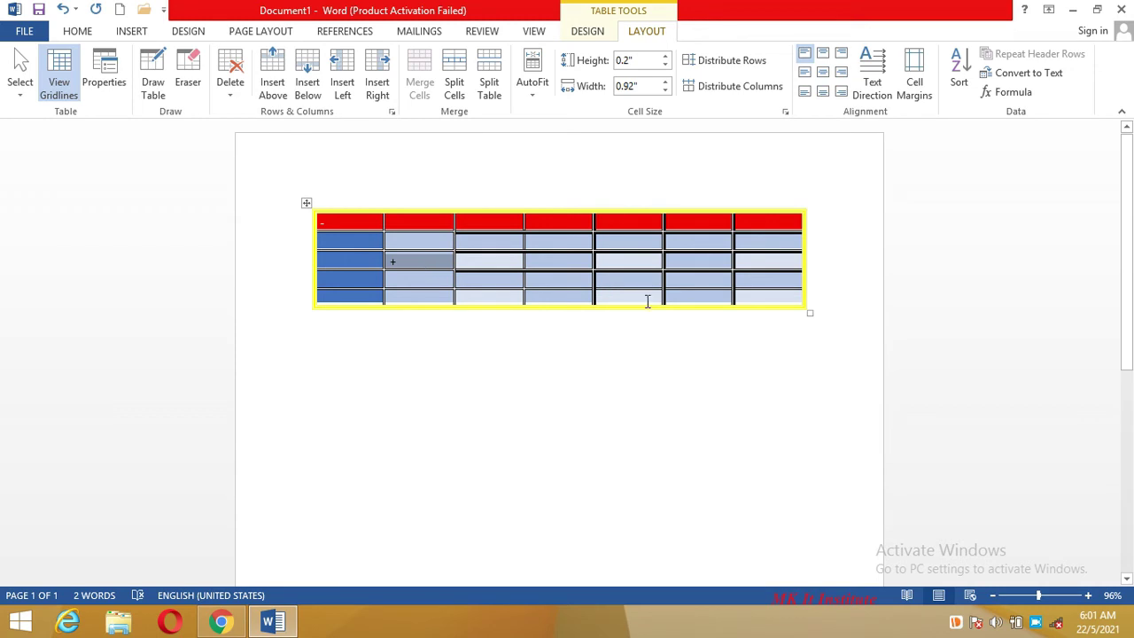
left_click(628, 263)
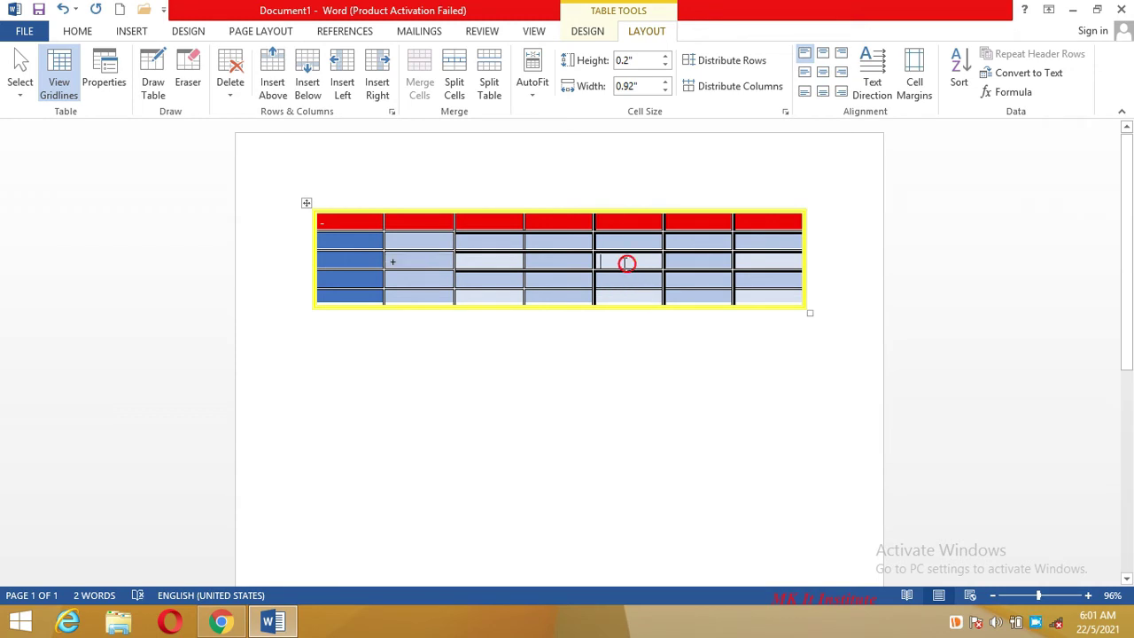
left_click(20, 87)
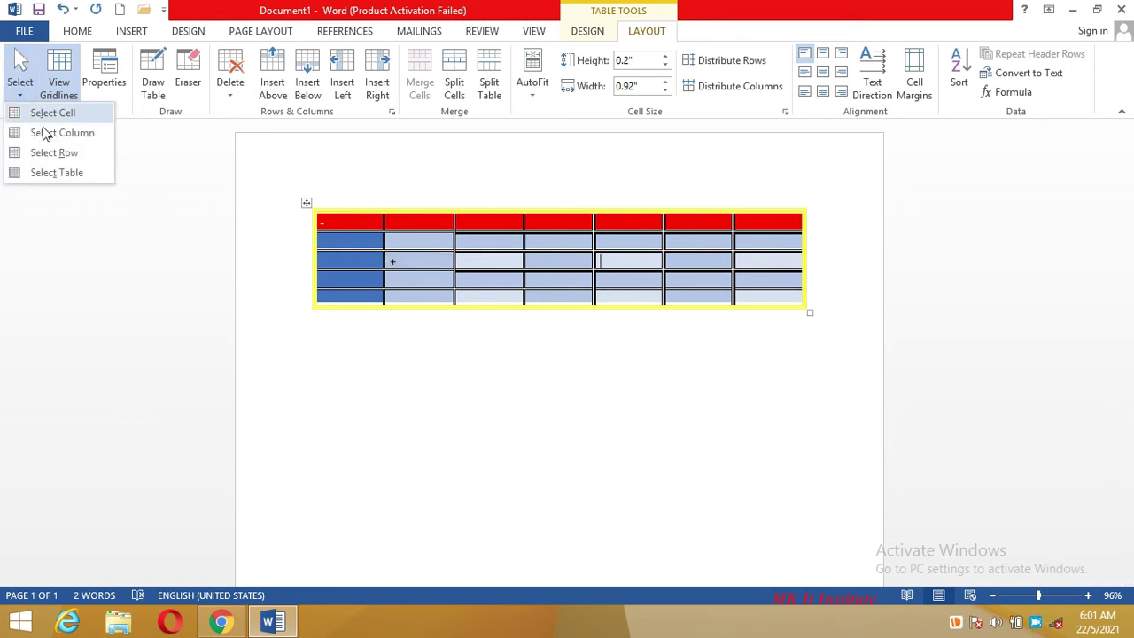
left_click(49, 116)
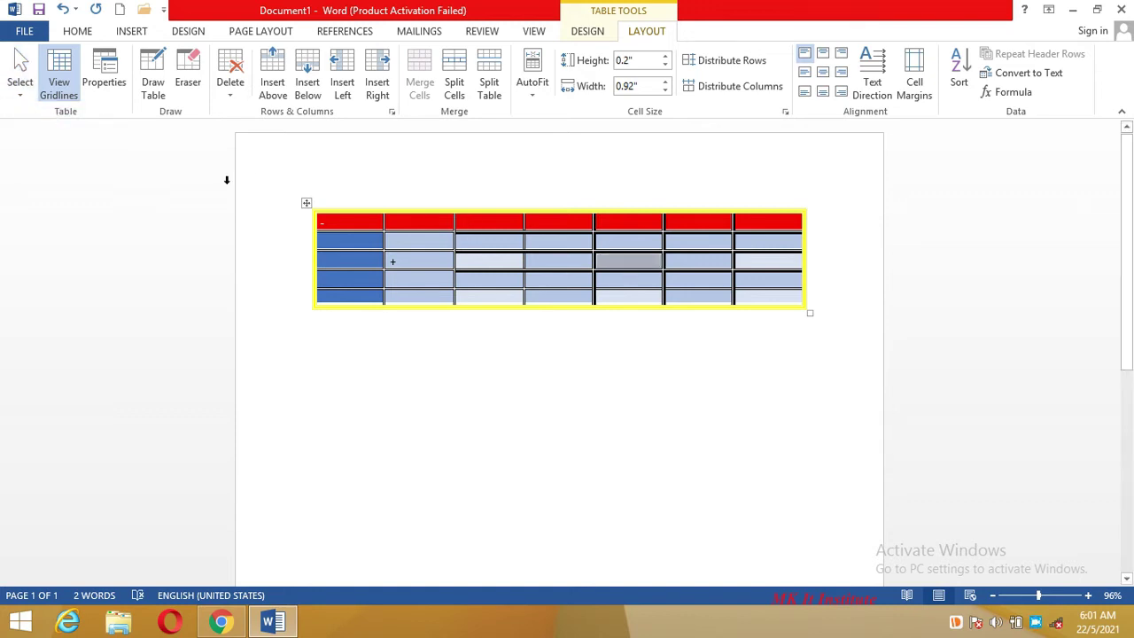
Place the cursor in the third column and select that whole column with Select Column
left_click(24, 91)
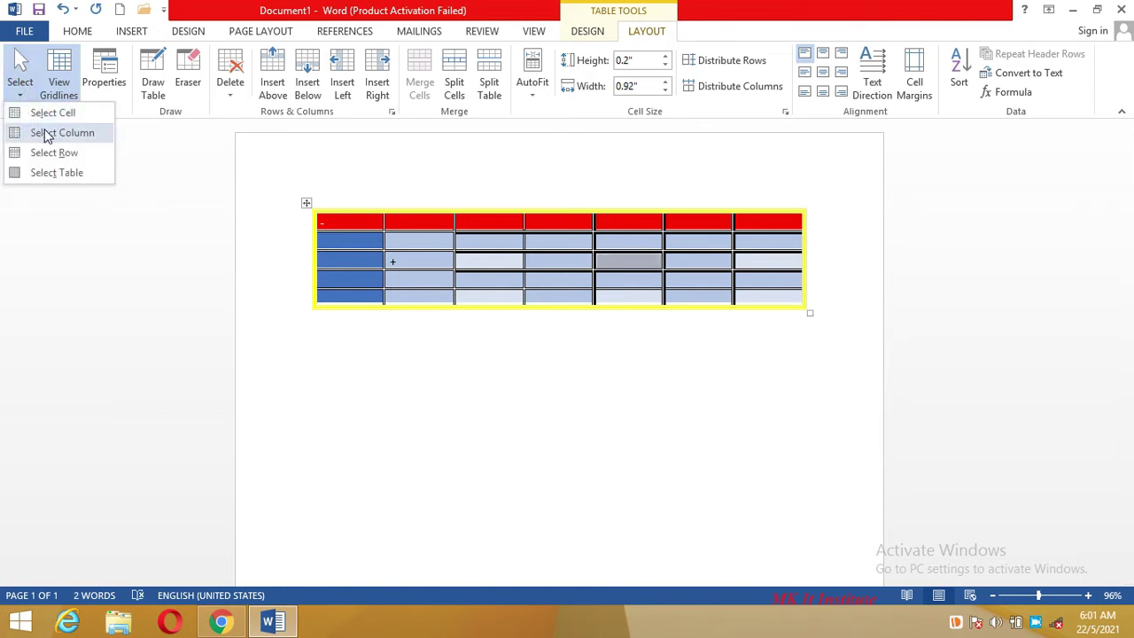
left_click(503, 263)
left_click(503, 262)
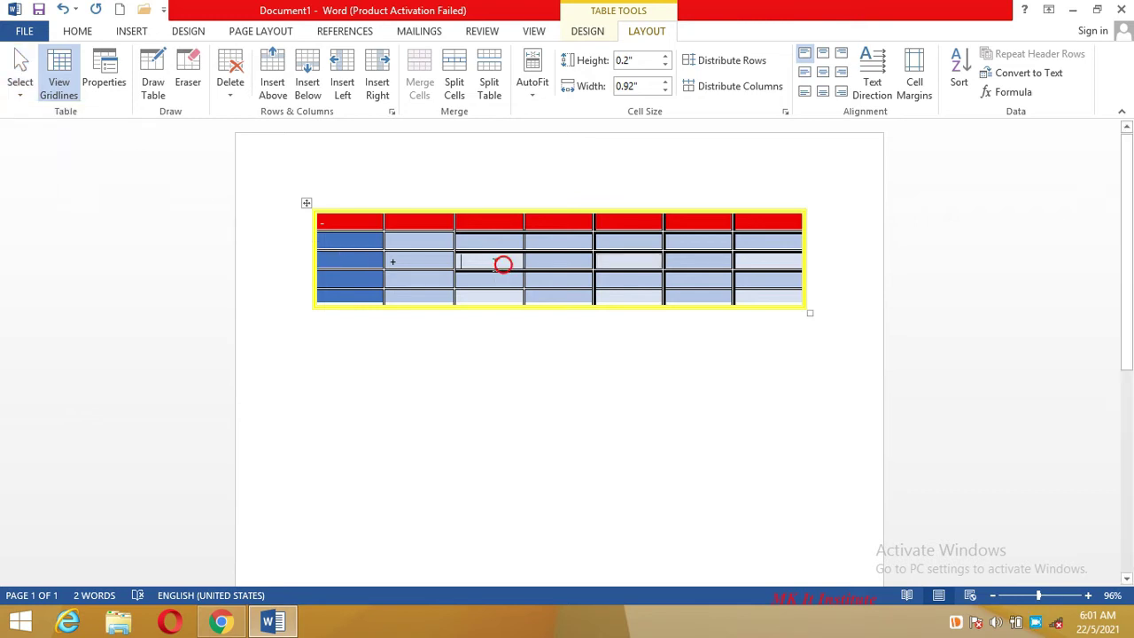
left_click(14, 92)
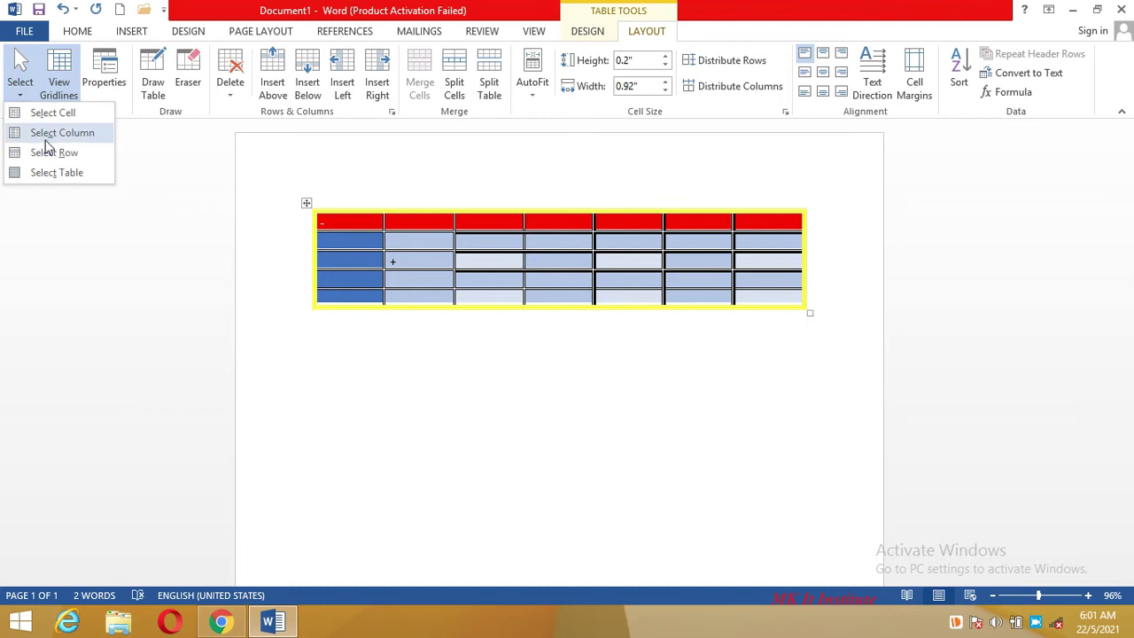
left_click(54, 133)
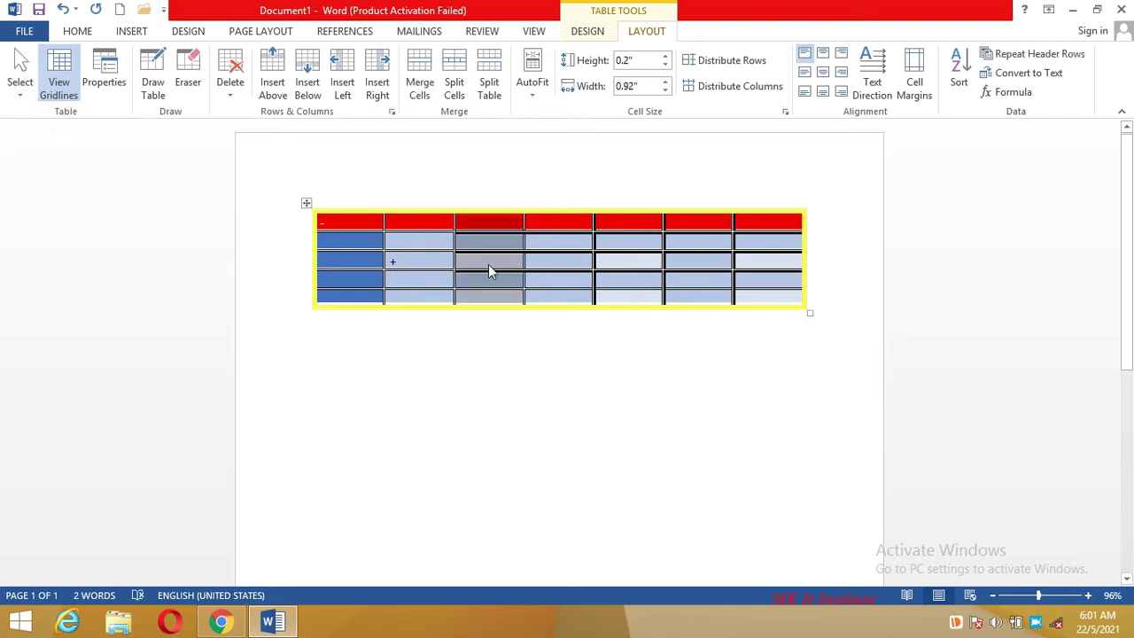
Use Select Row on the table's second row, and select the entire table with Select Table
left_click(26, 94)
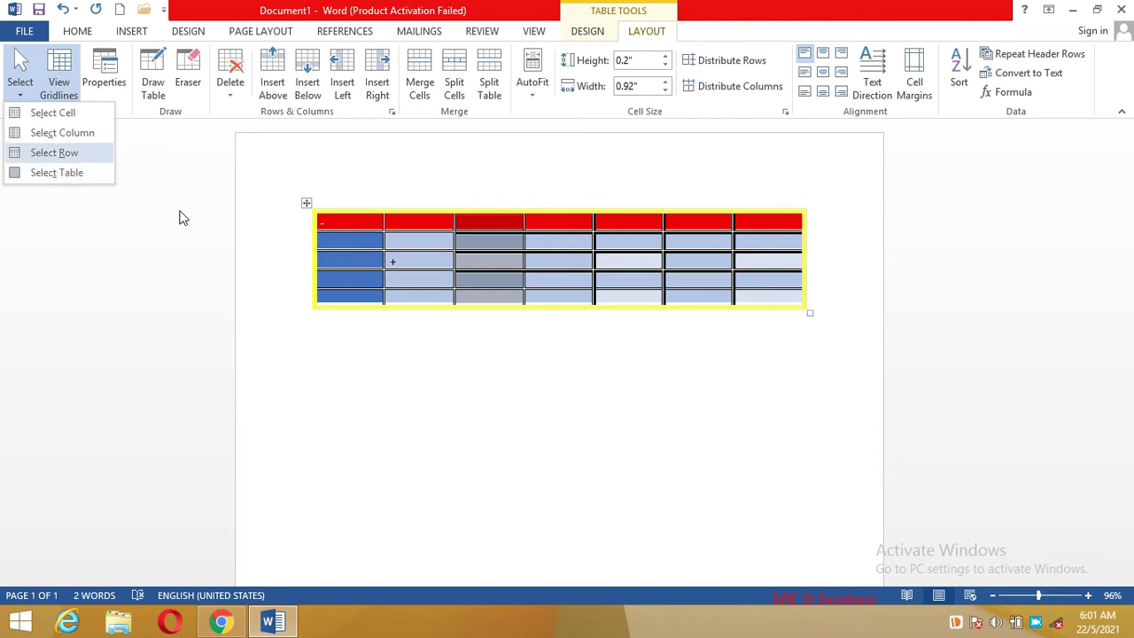
left_click(418, 241)
left_click(417, 238)
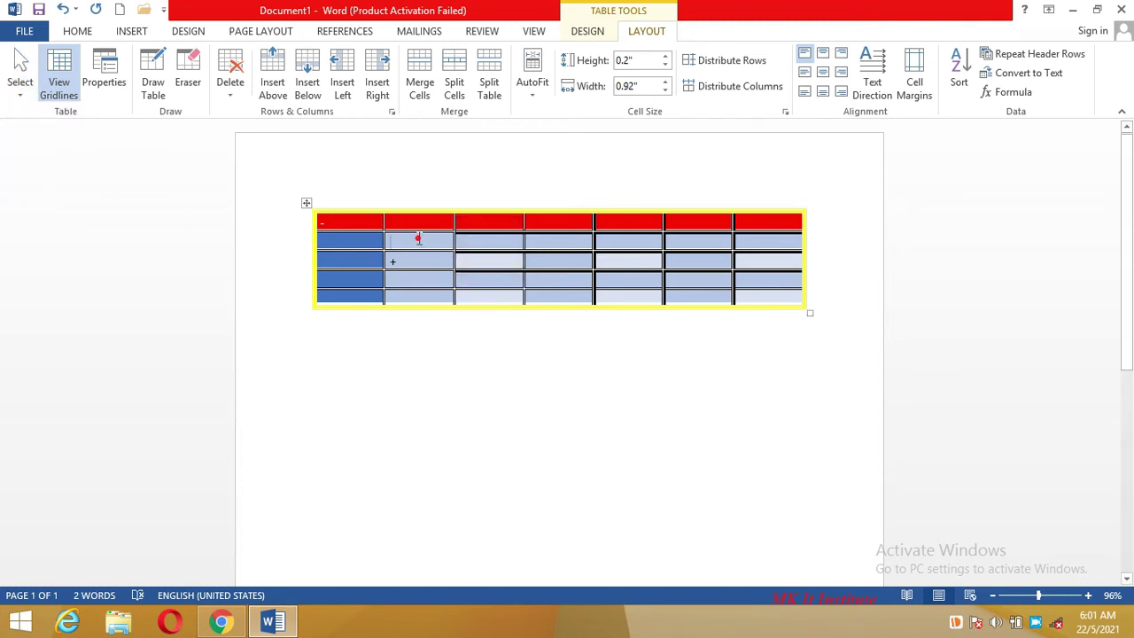
left_click(26, 94)
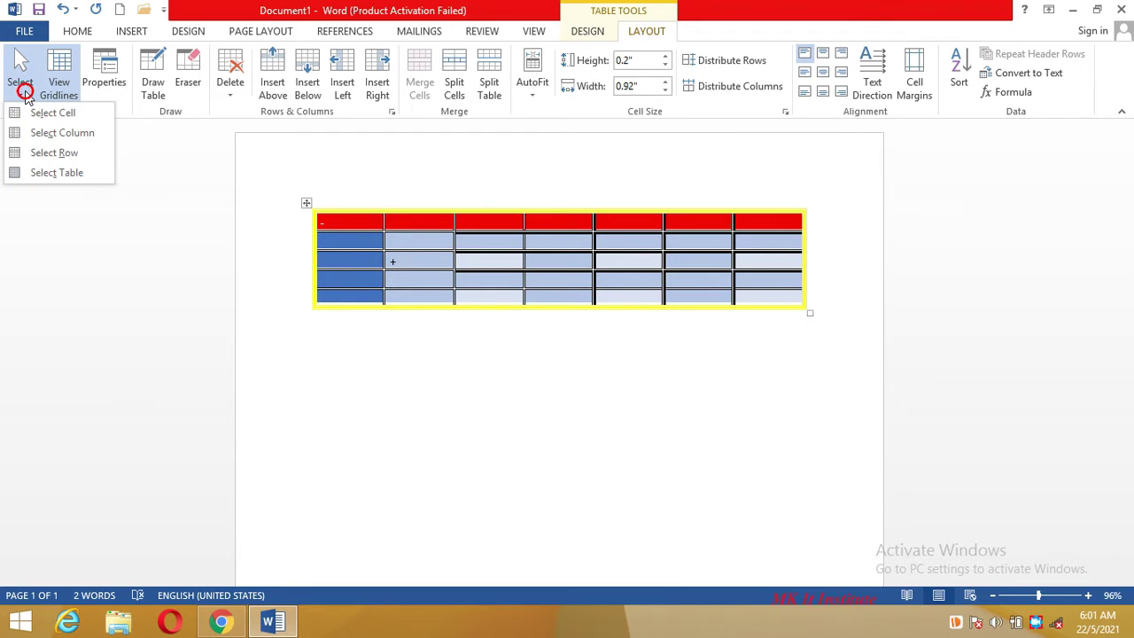
left_click(45, 151)
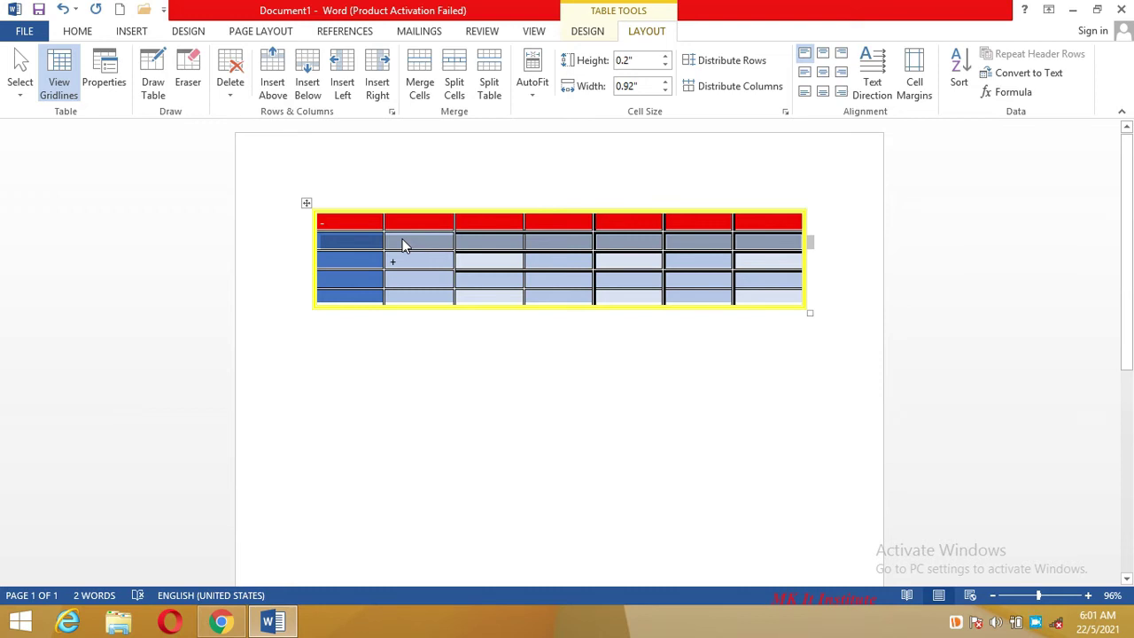
left_click(21, 96)
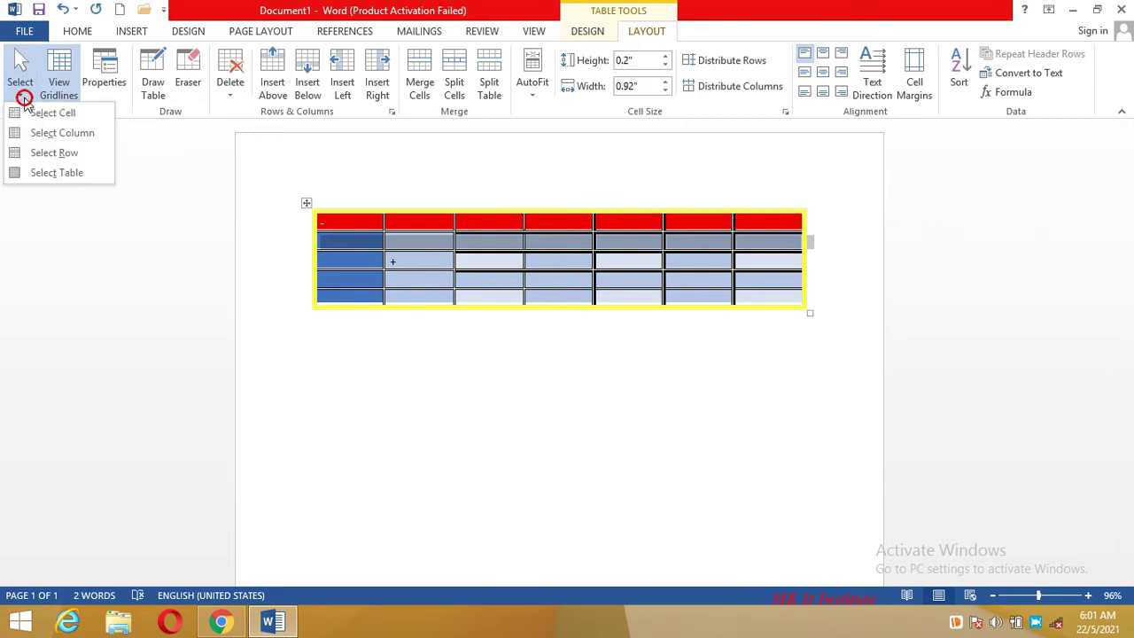
left_click(66, 173)
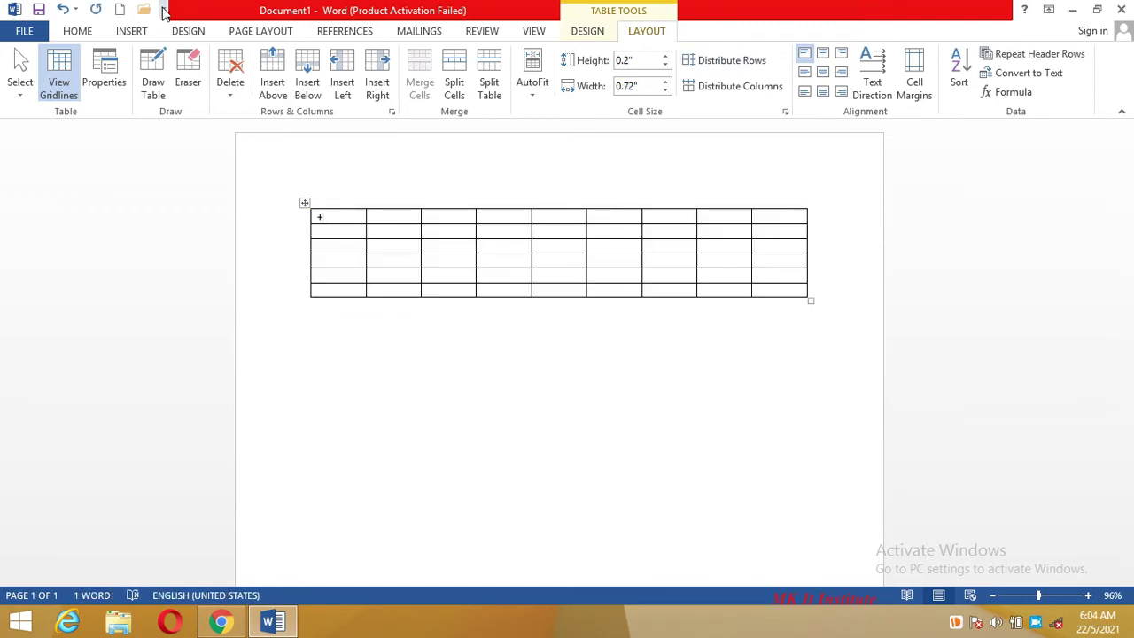
Select the whole nine-column table and remove all its borders with No Border
left_click(66, 80)
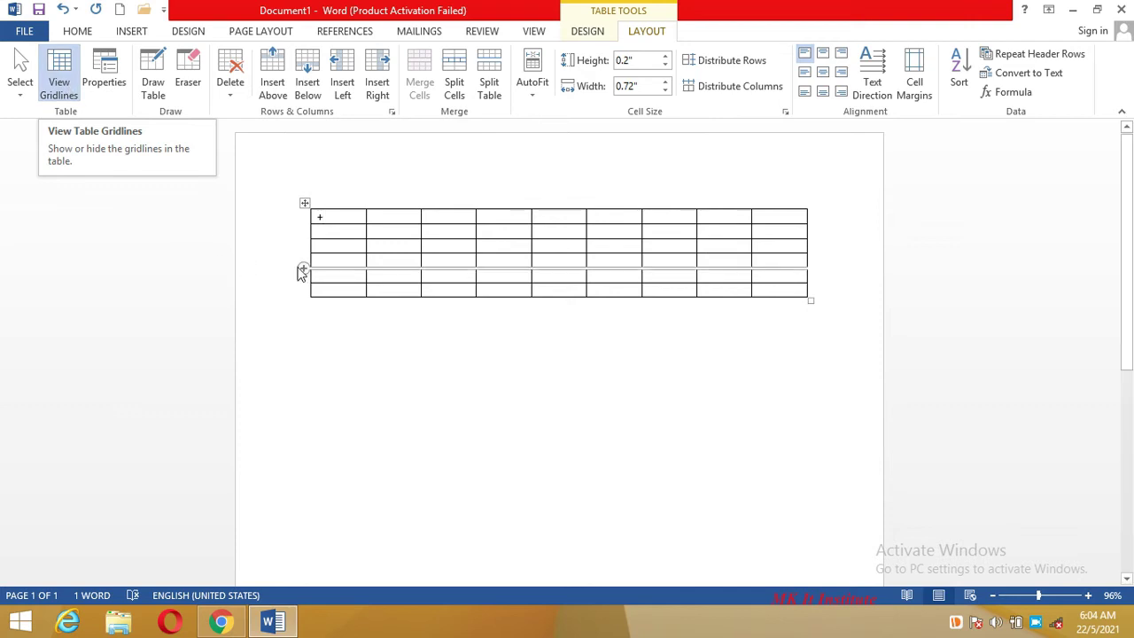
left_click(304, 202)
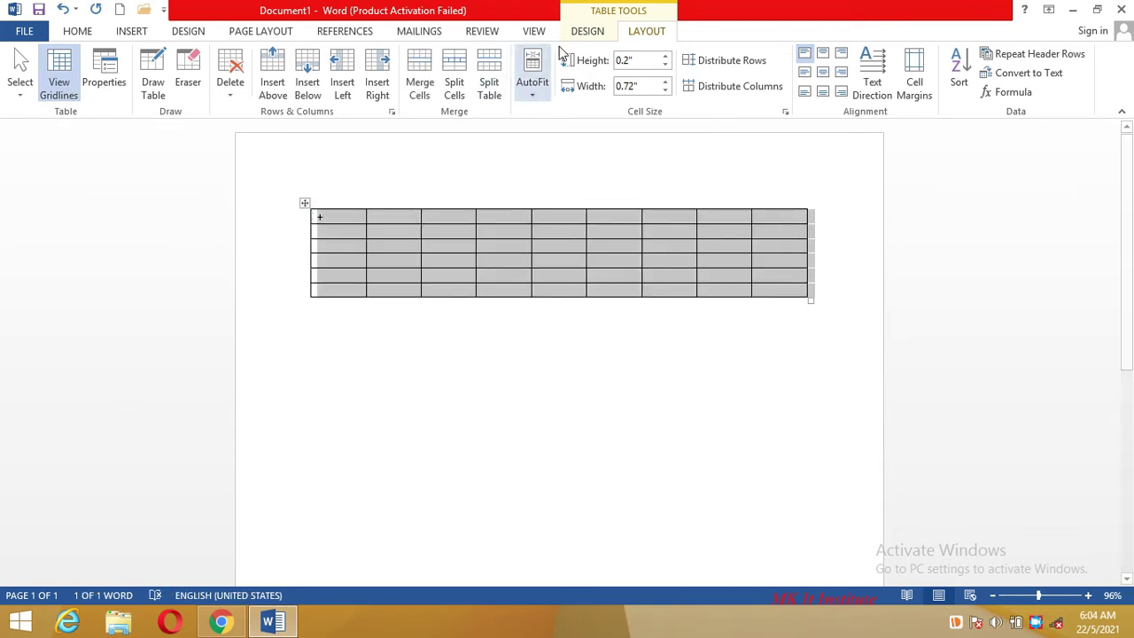
left_click(596, 36)
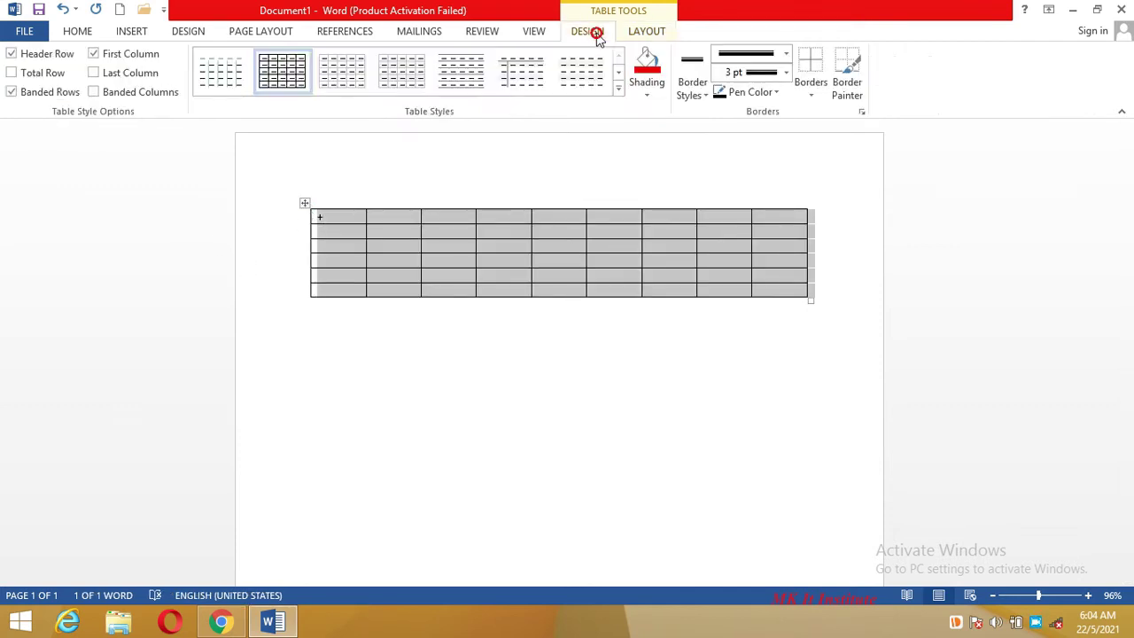
left_click(815, 96)
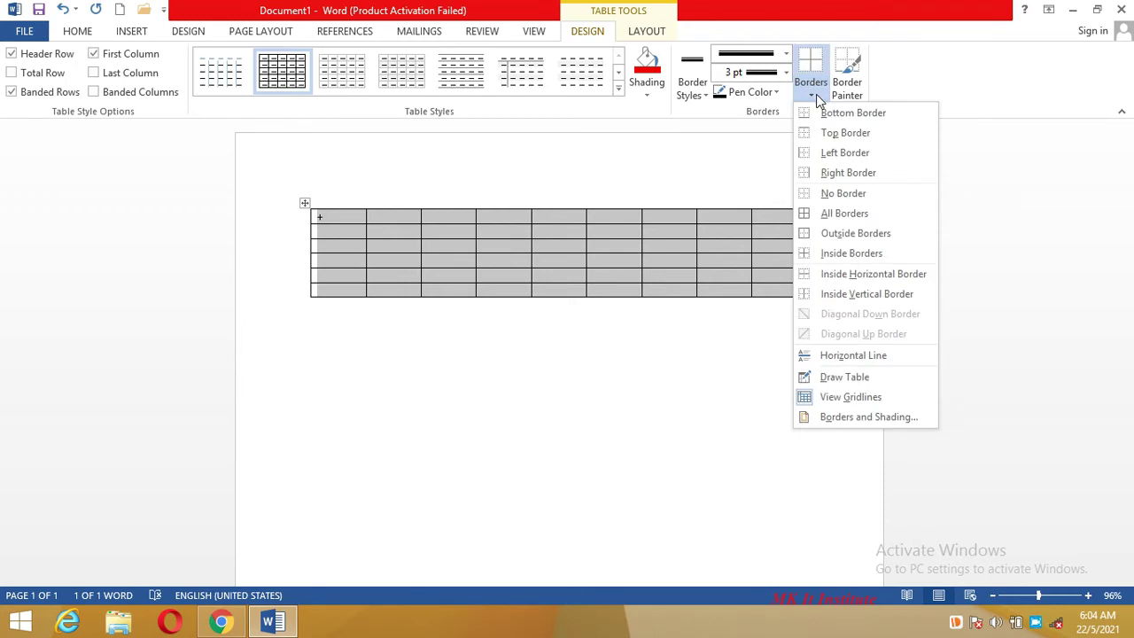
left_click(835, 193)
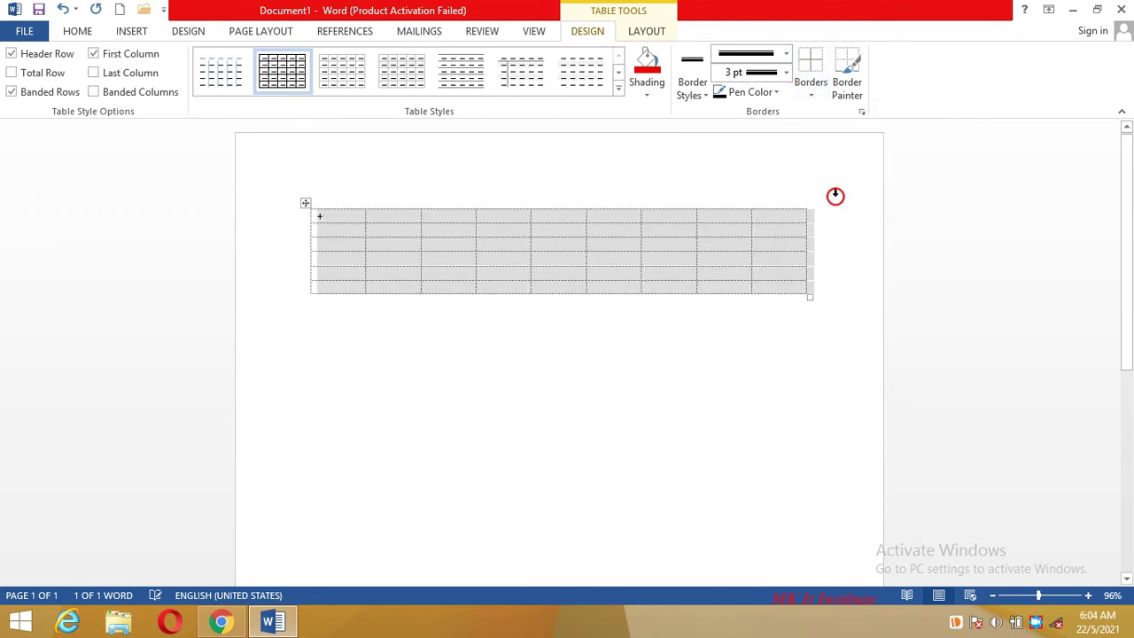
Deselect the table and delete the "+" from its first cell
left_click(565, 252)
left_click(557, 241)
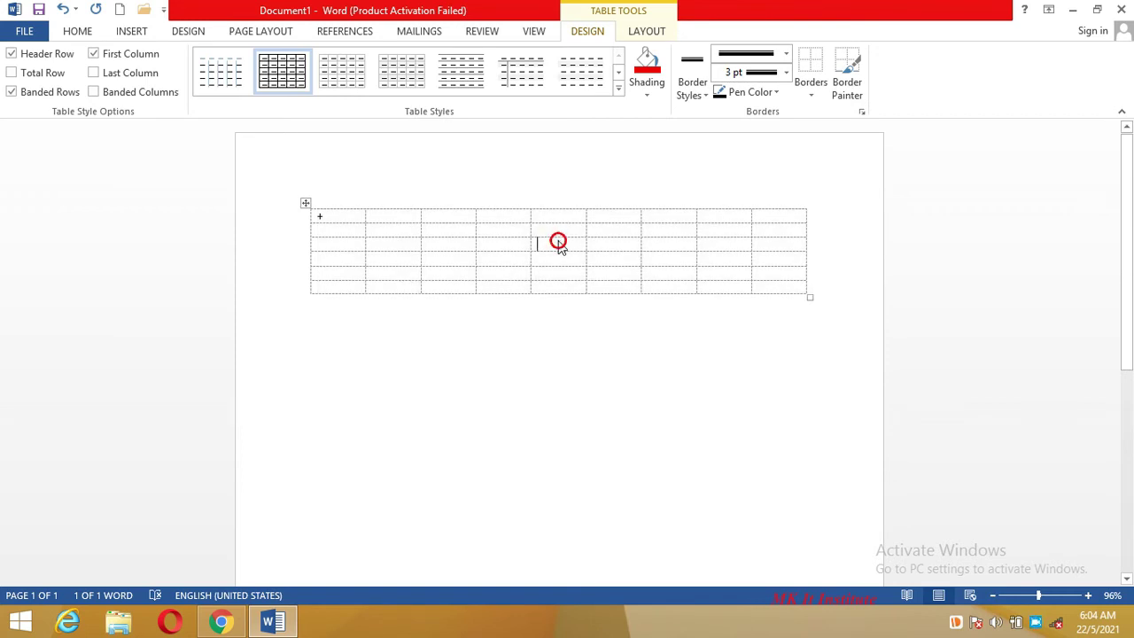
left_click(344, 216)
key("BackSpace")
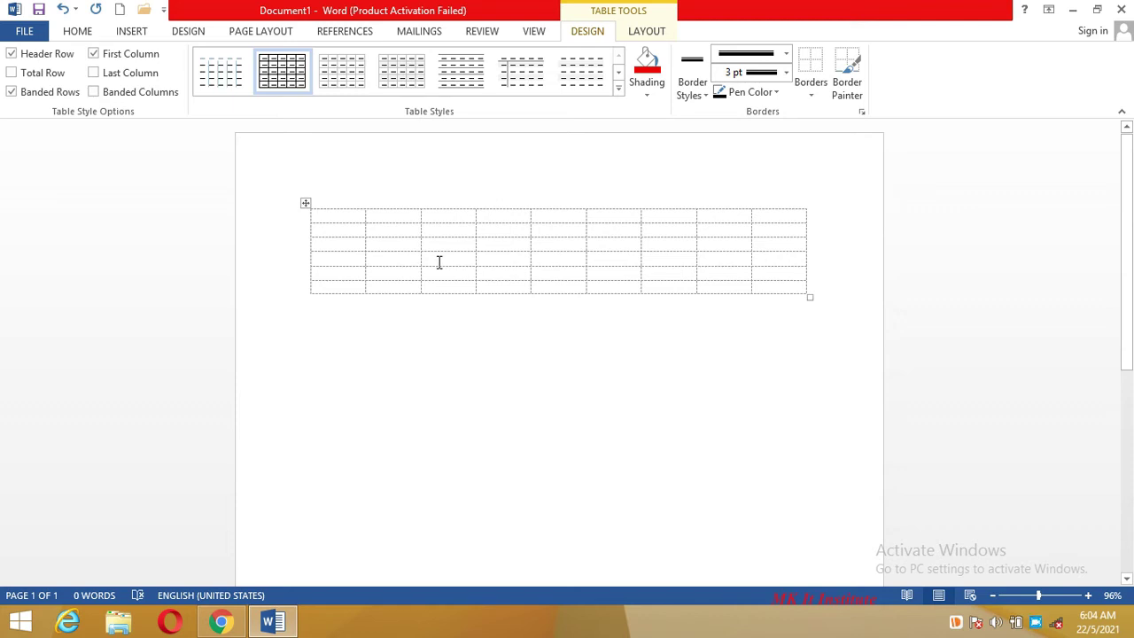
Hide the borderless table's gridlines with View Gridlines and show them again
left_click(131, 32)
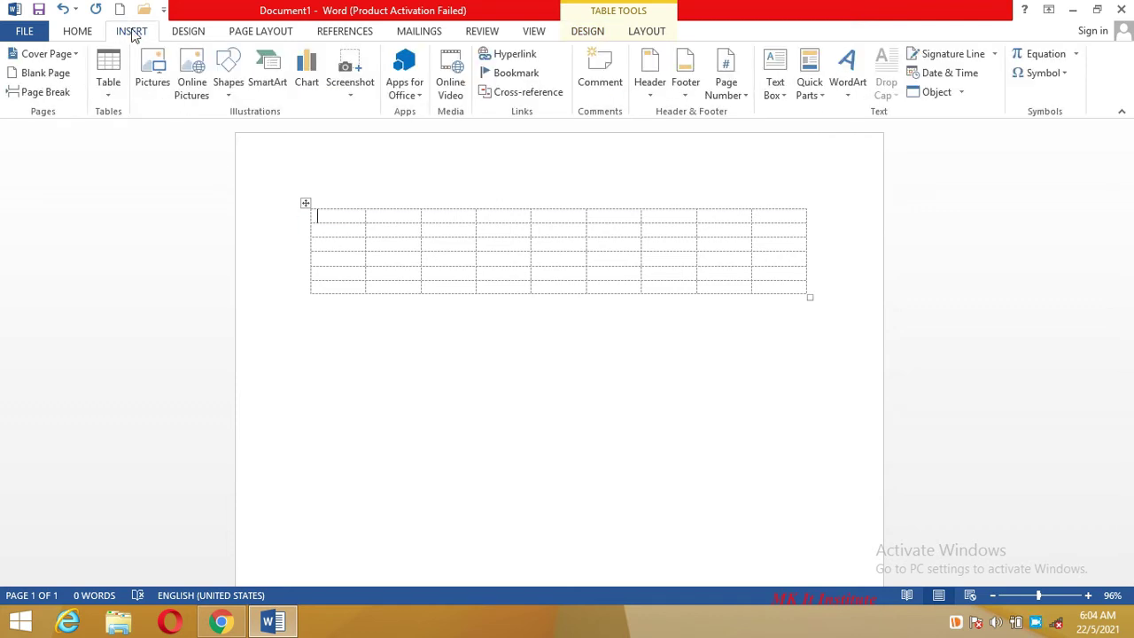
left_click(647, 32)
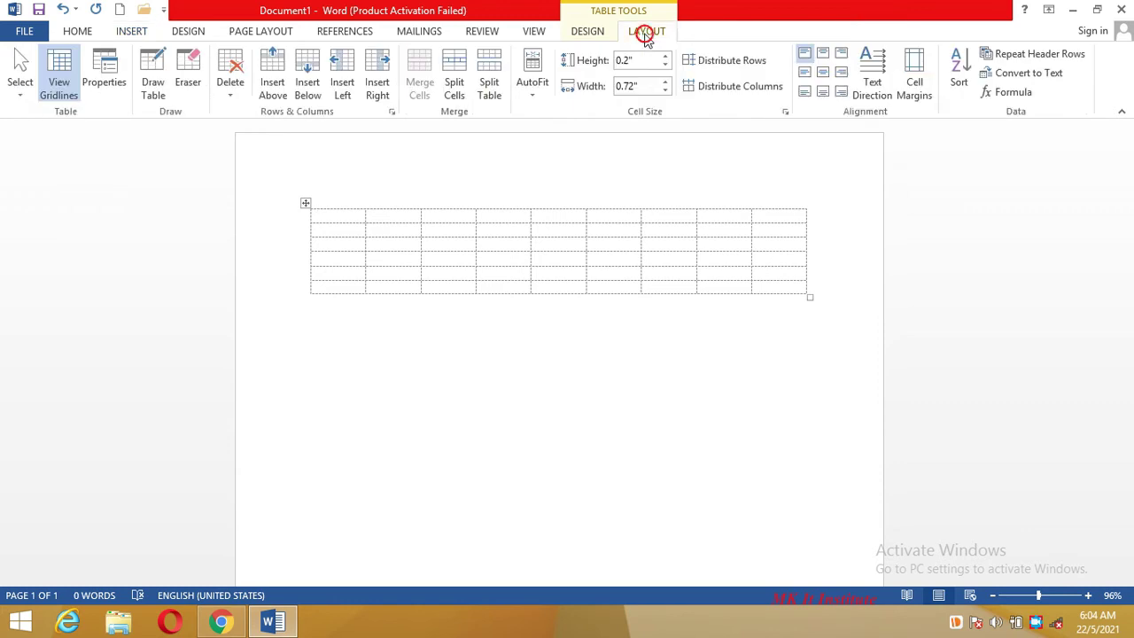
left_click(59, 96)
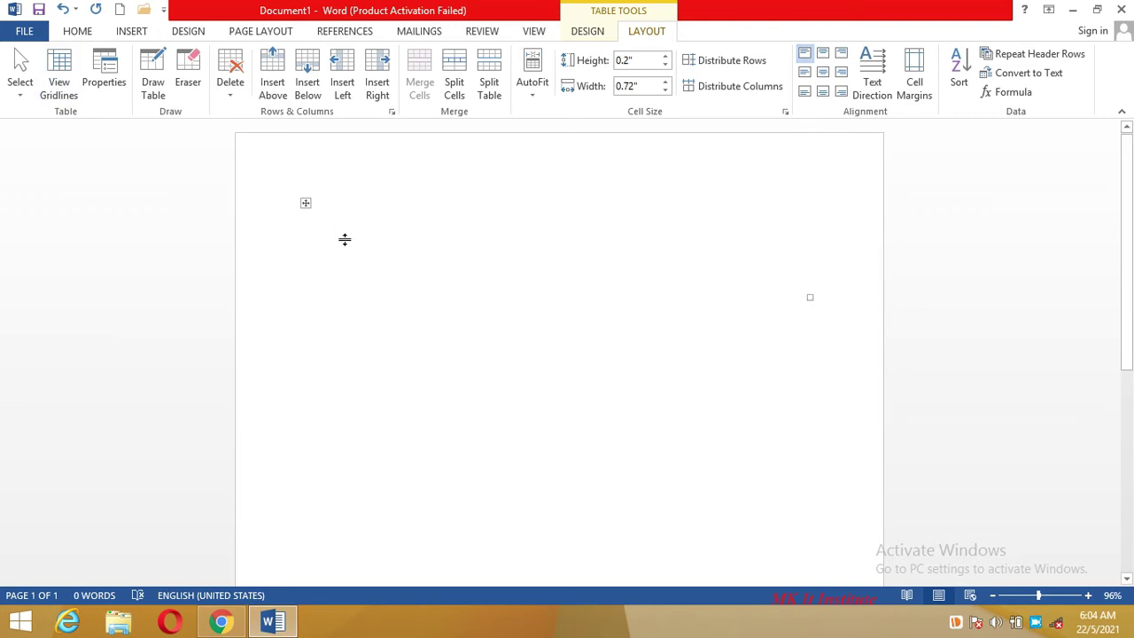
left_click(58, 84)
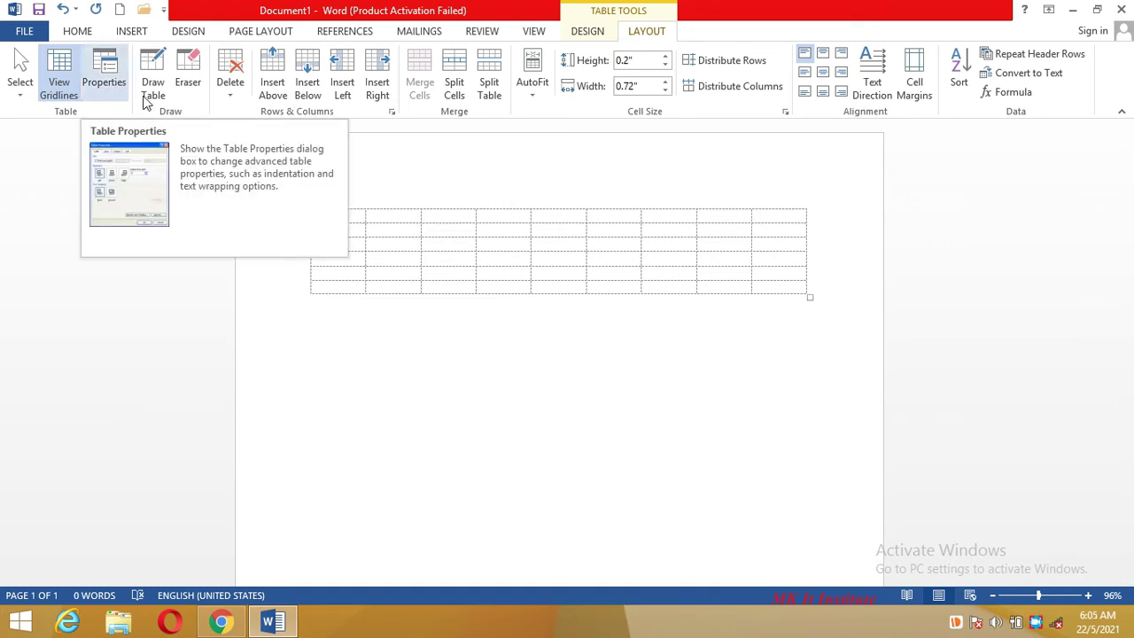
Shrink the table to roughly half its width, with columns about 0.38" wide, and center it on the page through Table Properties
left_click_drag(809, 297, 572, 297)
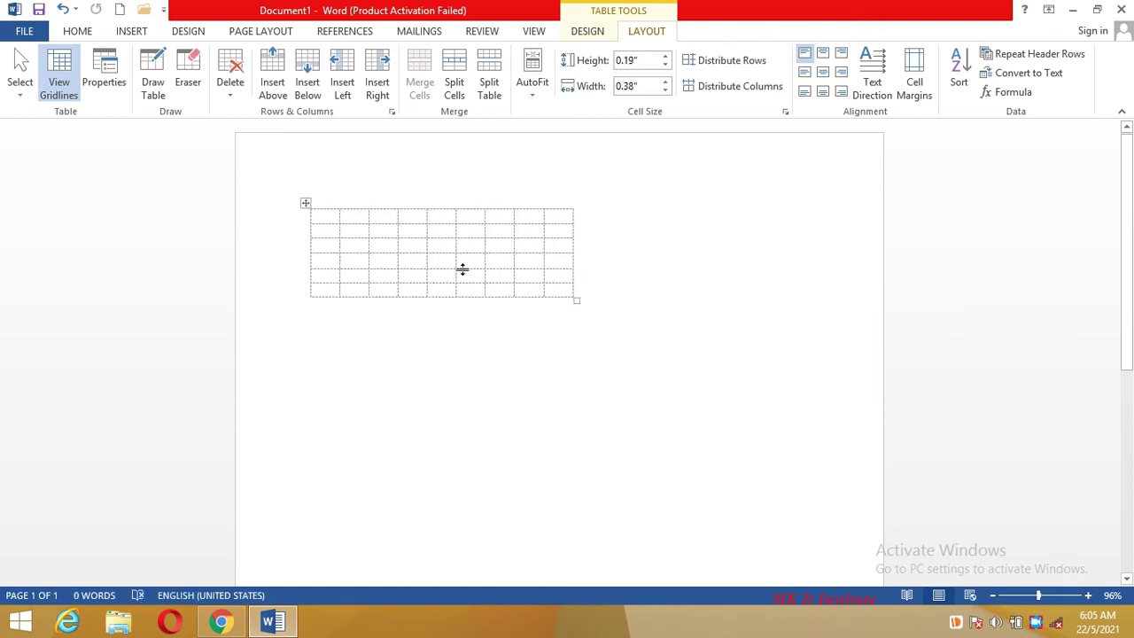
left_click(116, 75)
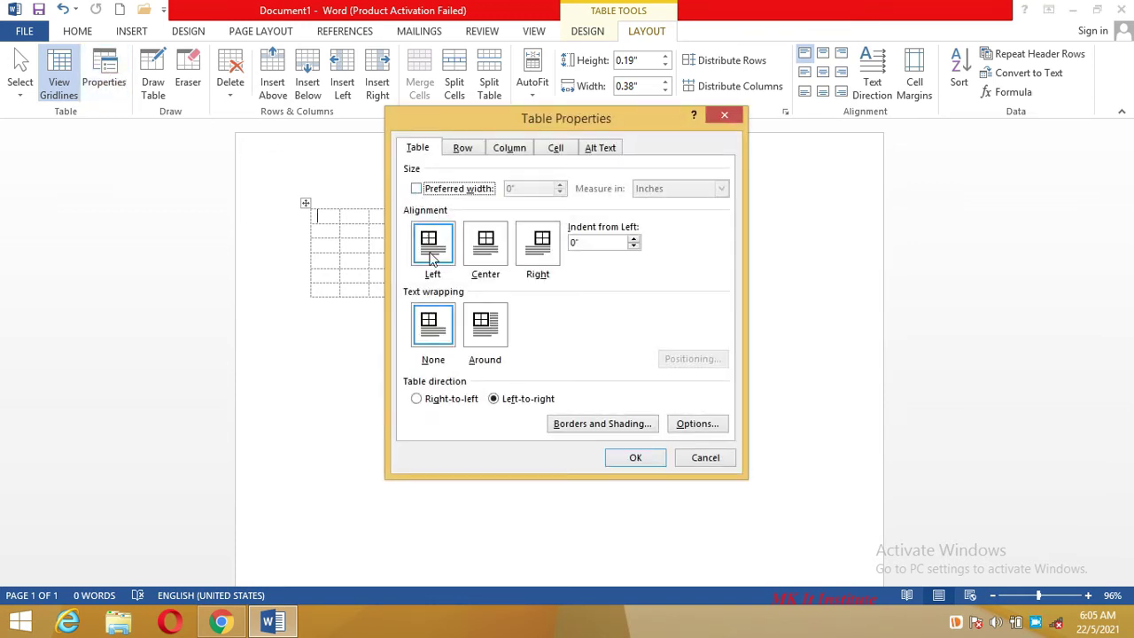
left_click(485, 252)
left_click(634, 459)
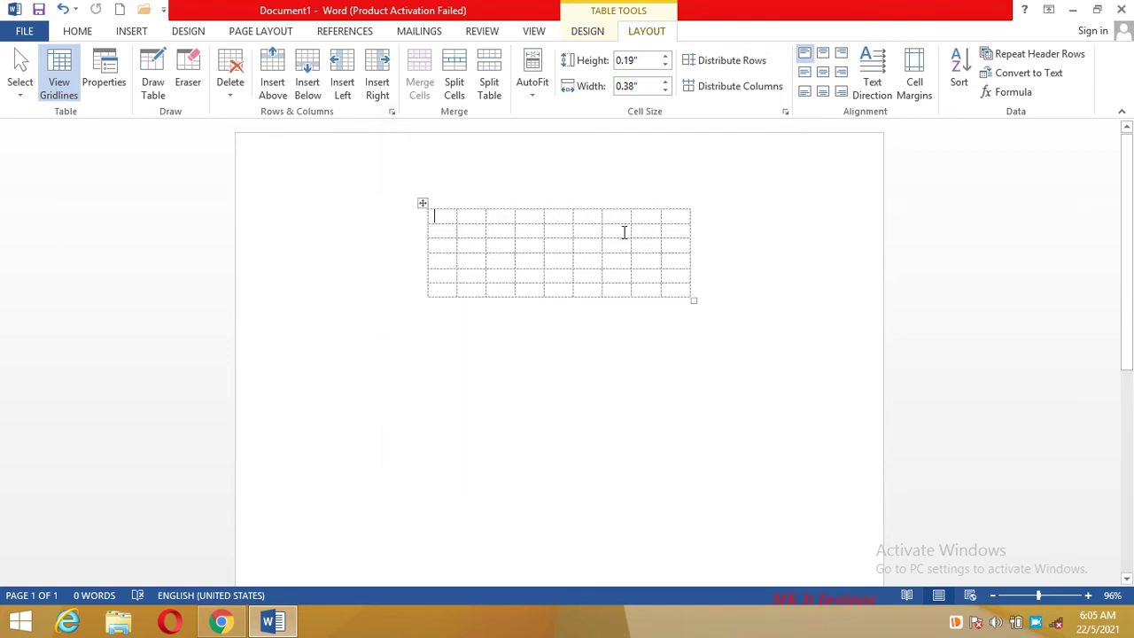
Set the table's alignment to Right in Table Properties, and return it to Left alignment
left_click(103, 75)
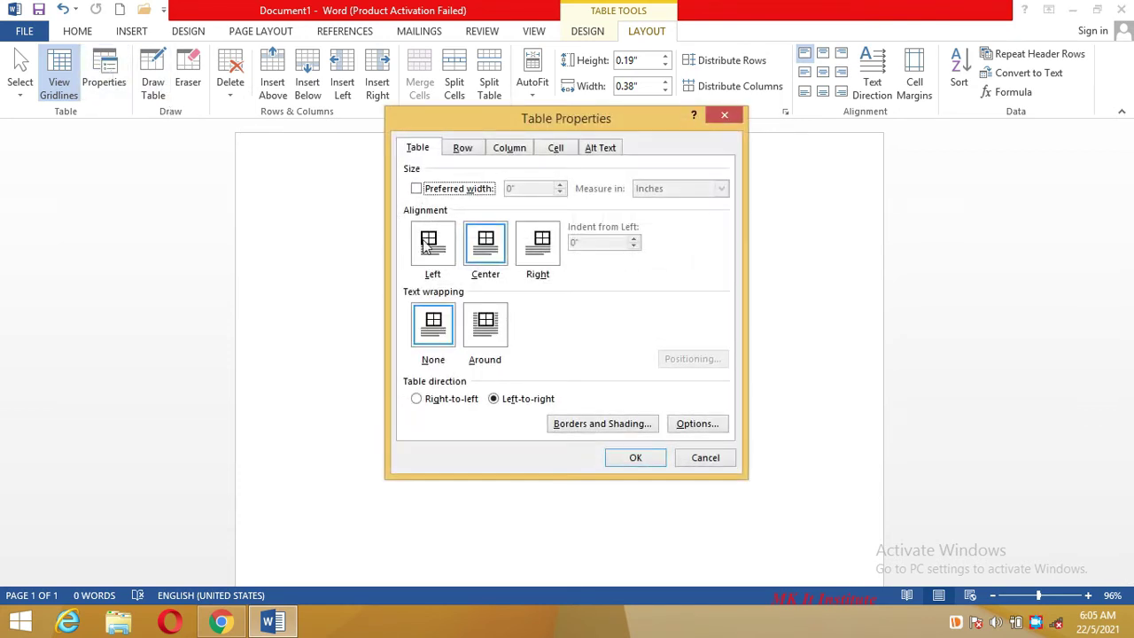
left_click(542, 251)
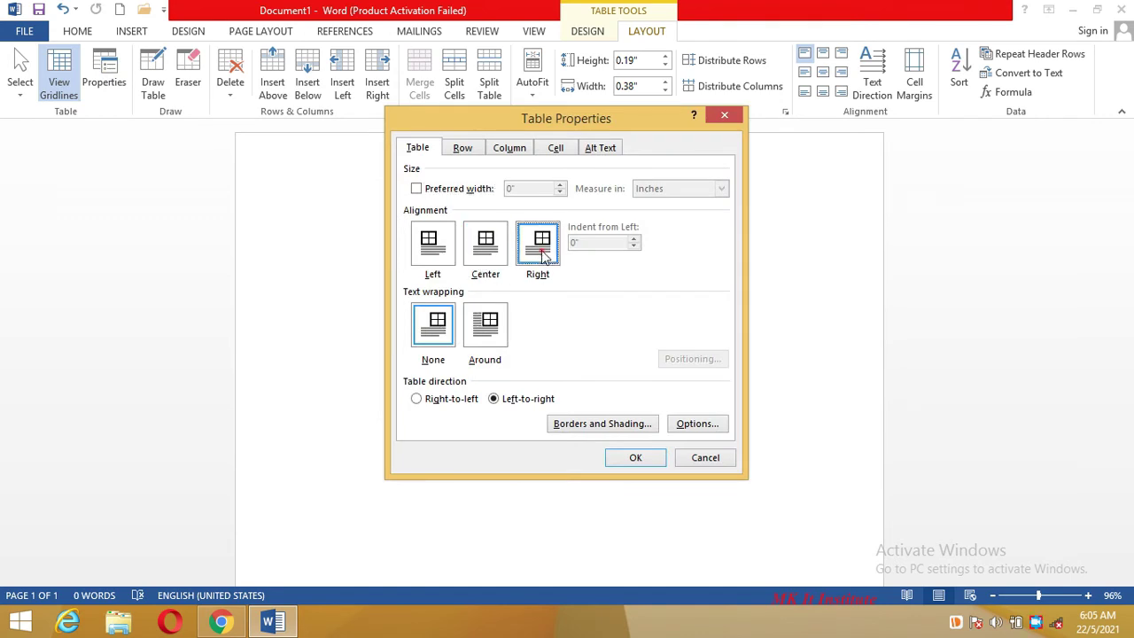
left_click(644, 458)
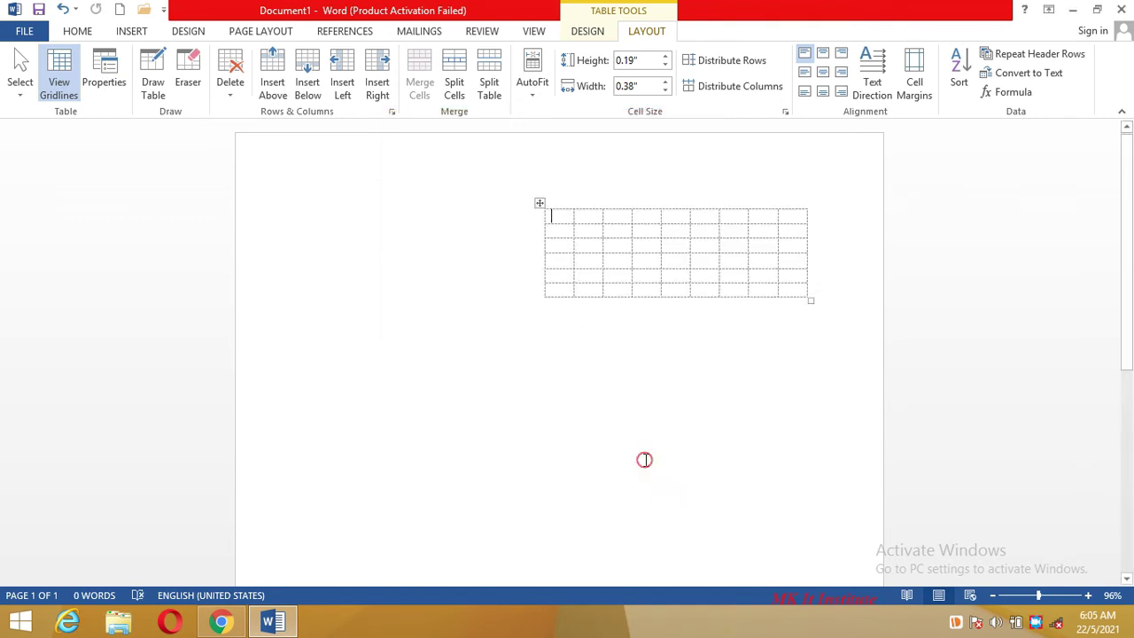
left_click(104, 76)
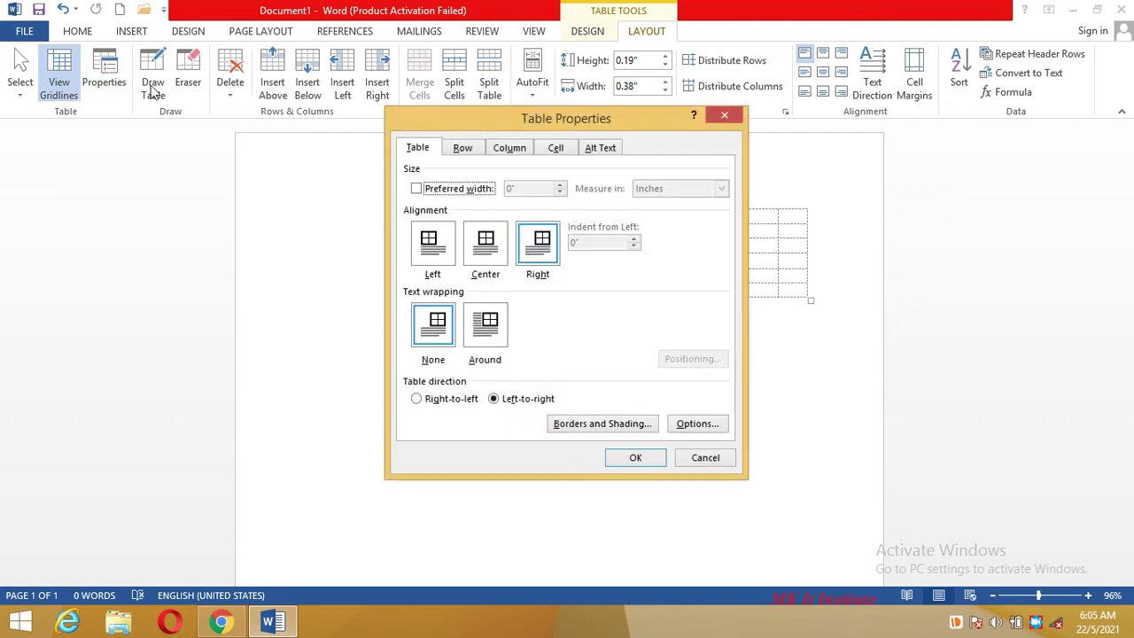
left_click(433, 252)
left_click(617, 458)
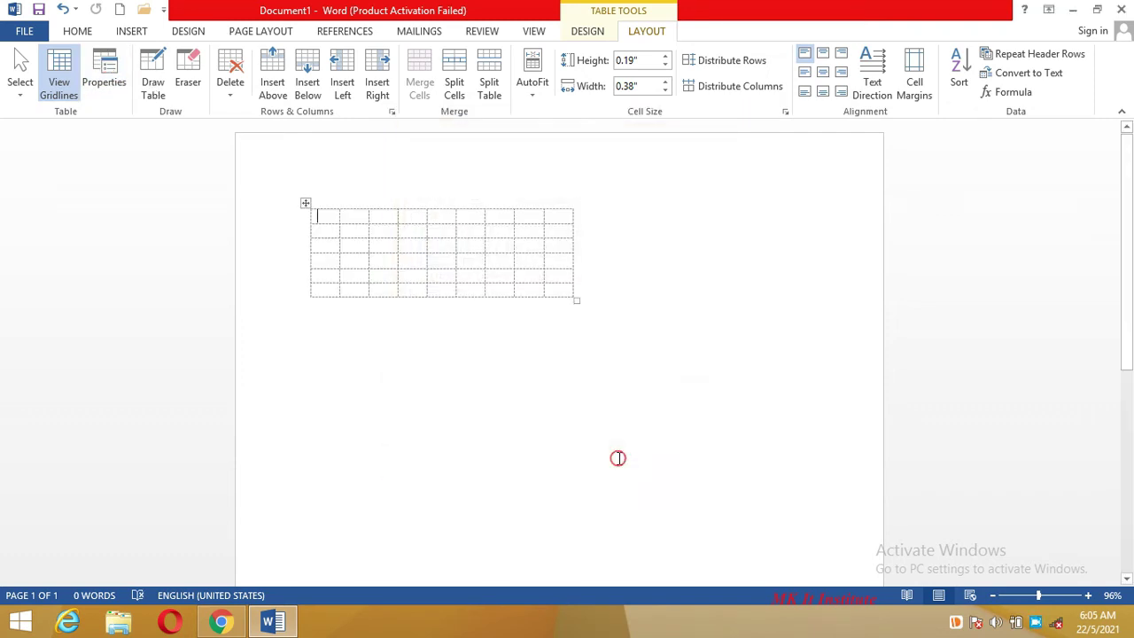
Draw a table about 1.34" high directly below the existing one, divided by two vertical lines and one horizontal line
left_click(153, 88)
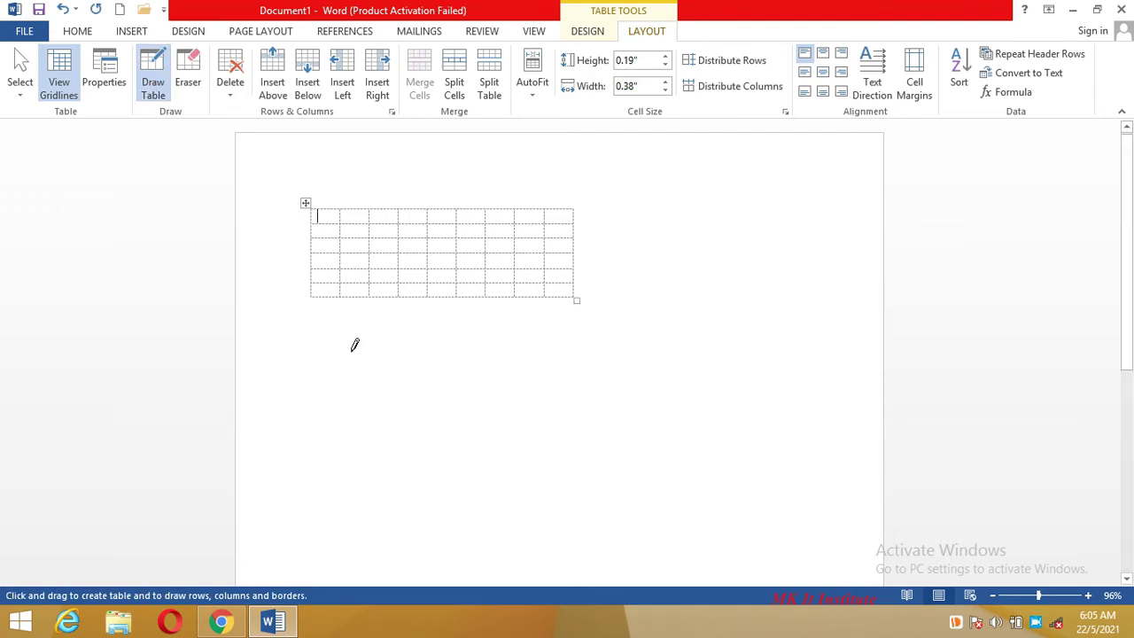
left_click_drag(332, 301, 725, 407)
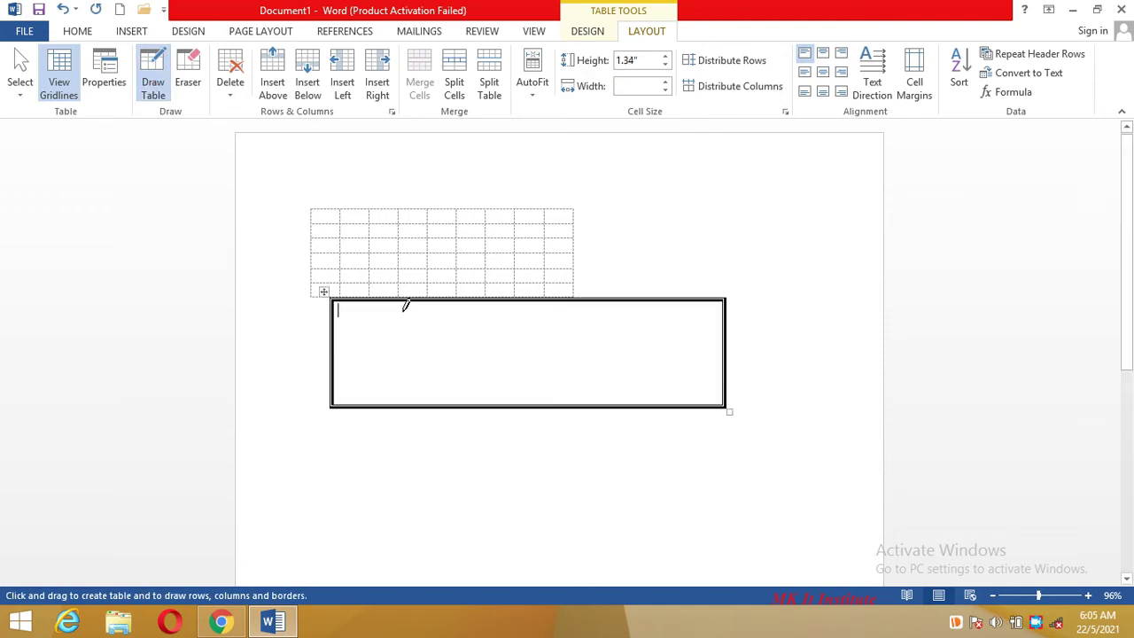
left_click_drag(404, 309, 412, 400)
left_click_drag(512, 299, 517, 381)
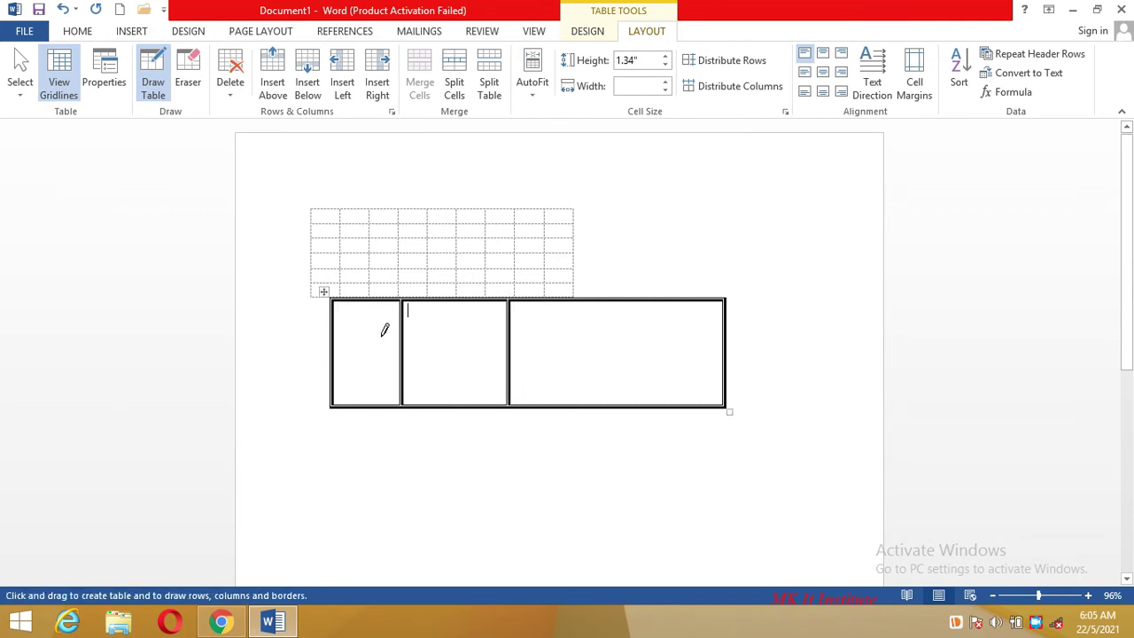
left_click_drag(354, 347, 718, 346)
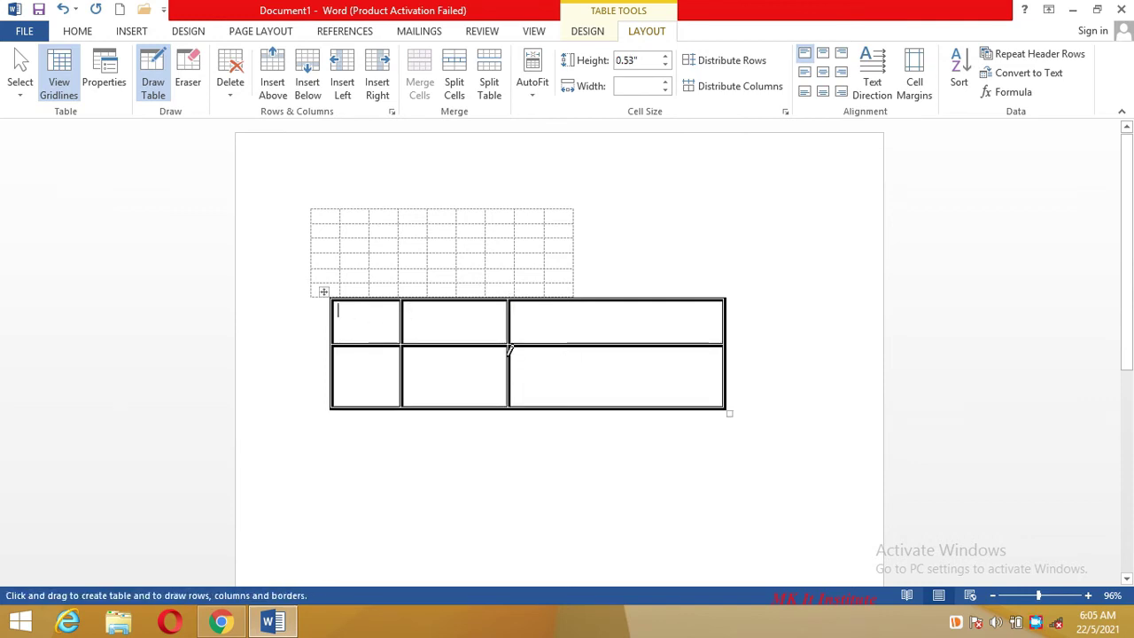
Draw a horizontal line through the drawn table's bottom row and four more vertical lines, making three rows and seven columns
left_click_drag(376, 361, 597, 369)
left_click_drag(601, 330, 611, 406)
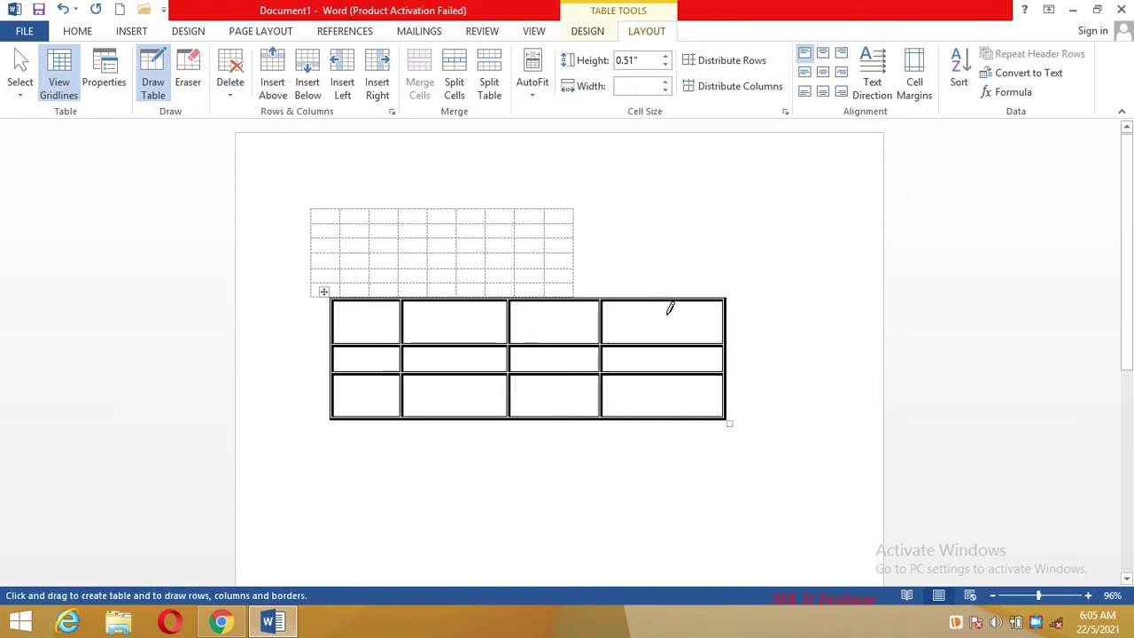
left_click_drag(670, 315, 678, 410)
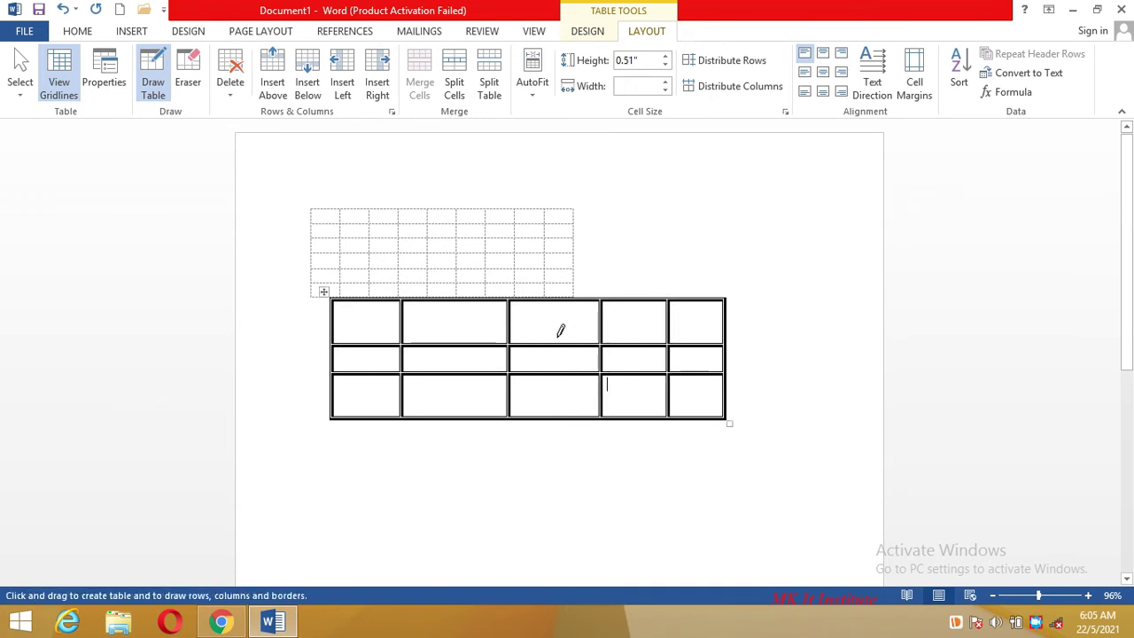
left_click_drag(551, 329, 553, 383)
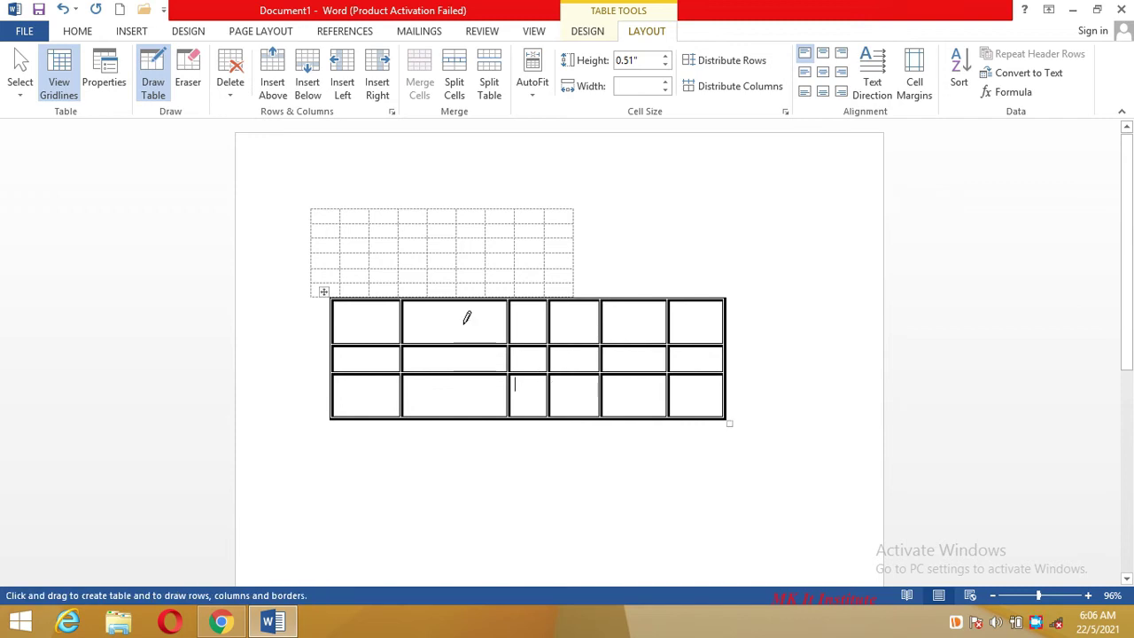
left_click_drag(461, 321, 459, 382)
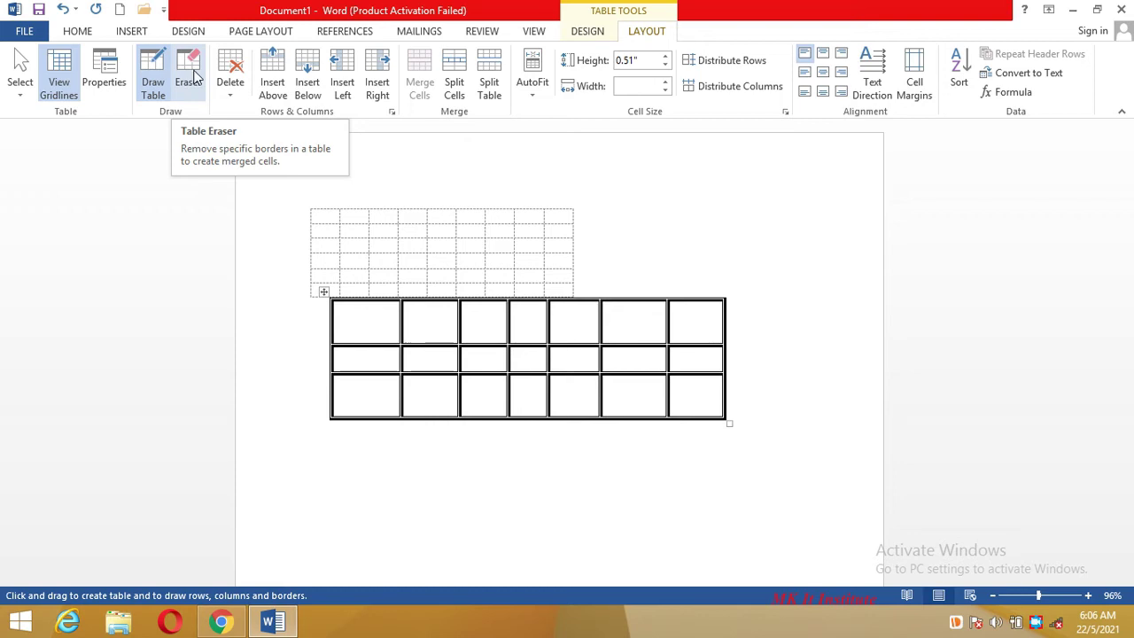
Erase the first, third and fourth inner vertical borders of the drawn table's top row and the border beneath its second to fifth columns
left_click(194, 78)
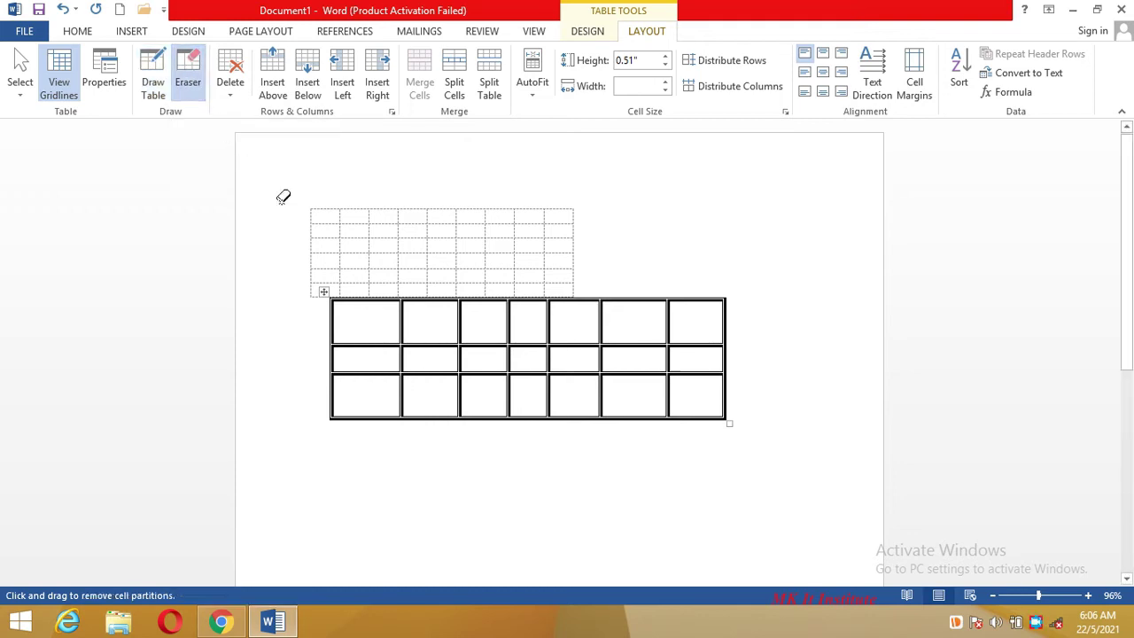
left_click(510, 321)
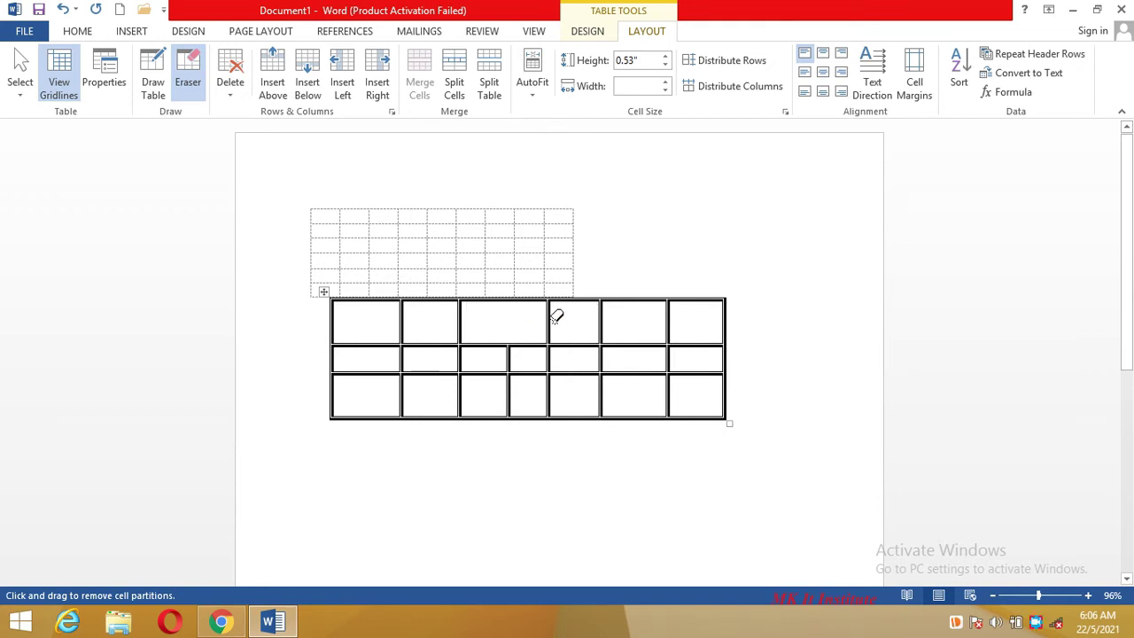
left_click(549, 320)
left_click(592, 347)
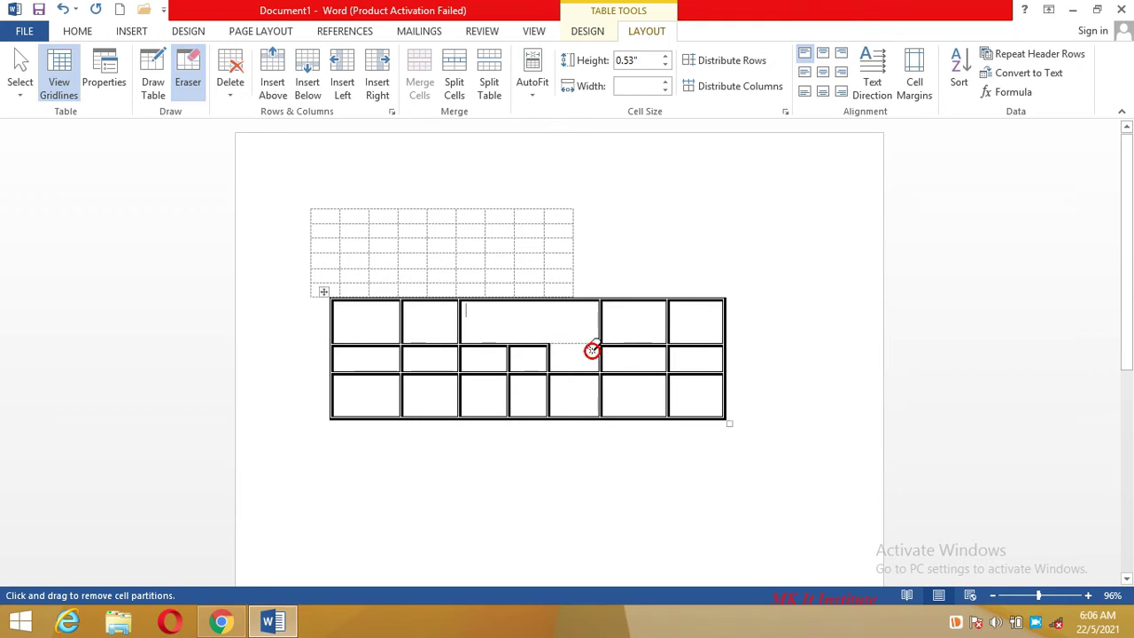
left_click(530, 346)
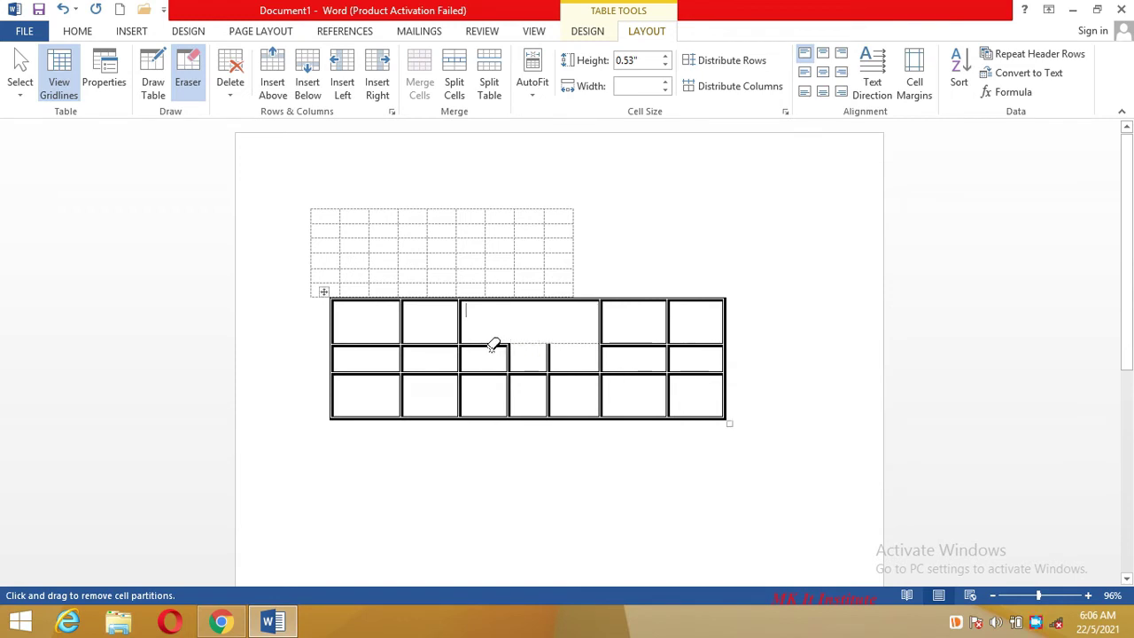
left_click(492, 343)
left_click(423, 344)
left_click(403, 329)
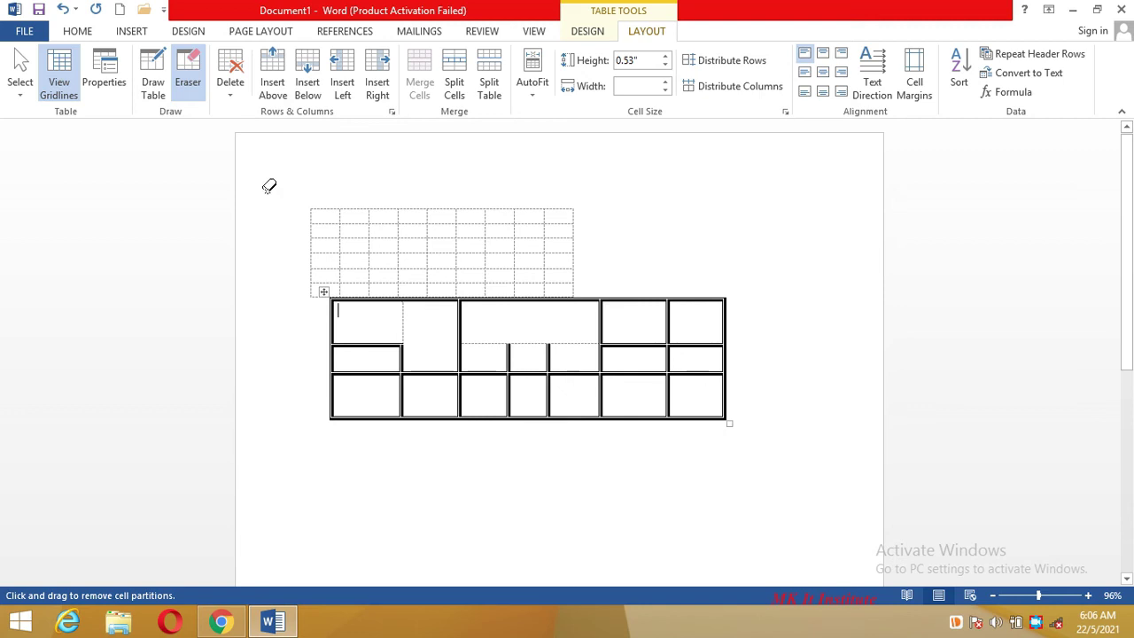
left_click(233, 95)
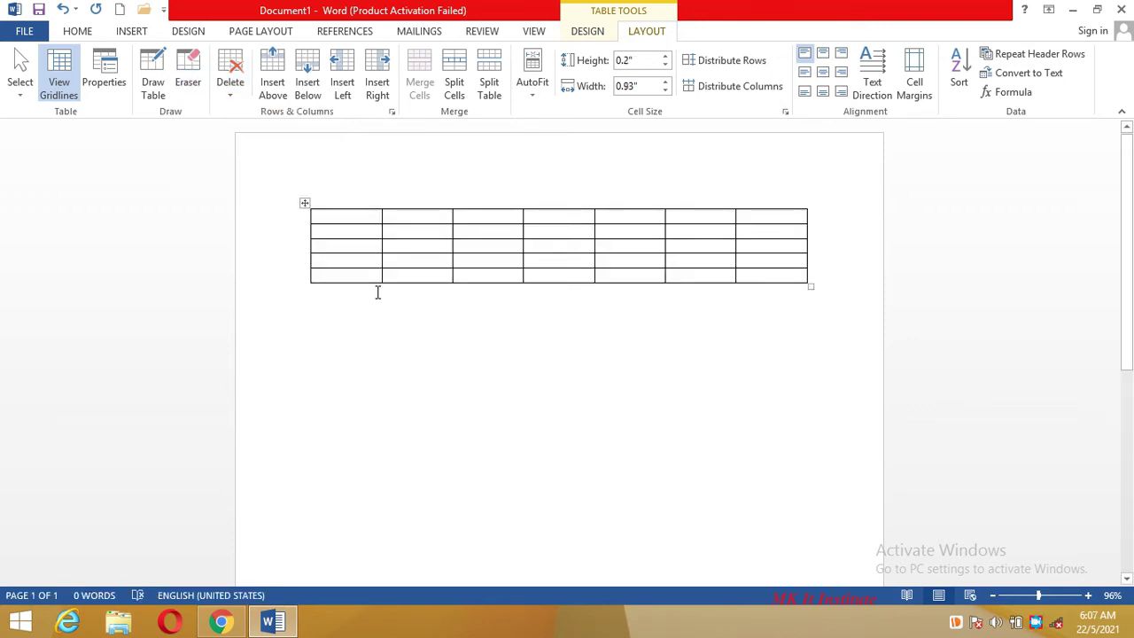
Enter the headings "Roll no", "Name" and "subject" in the first three cells of the table's top row
type("roc")
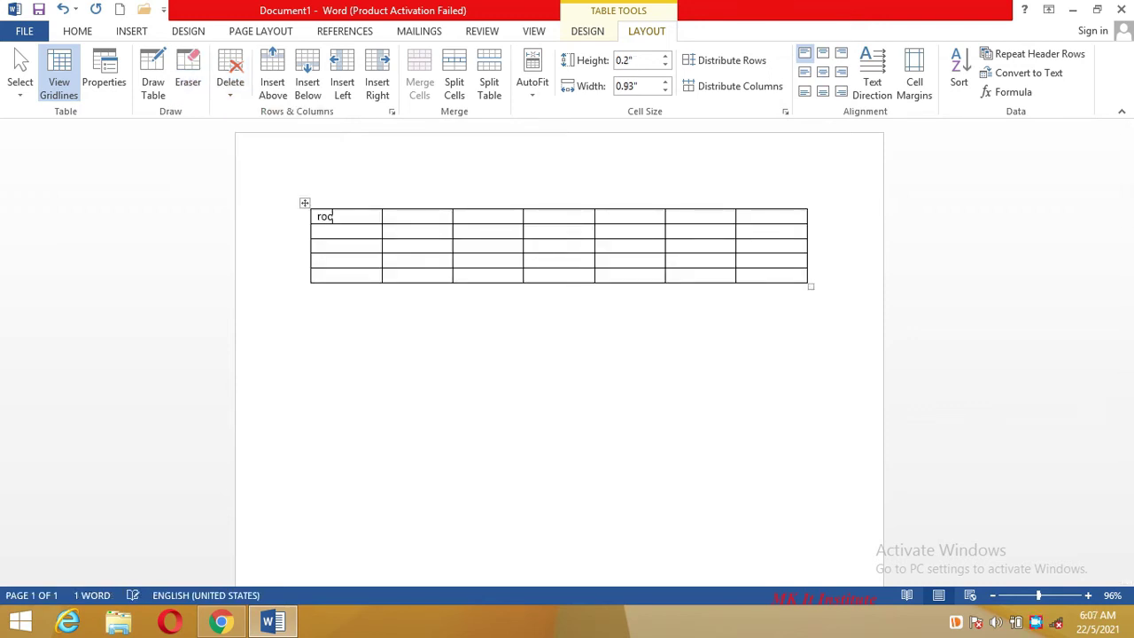
type("l no")
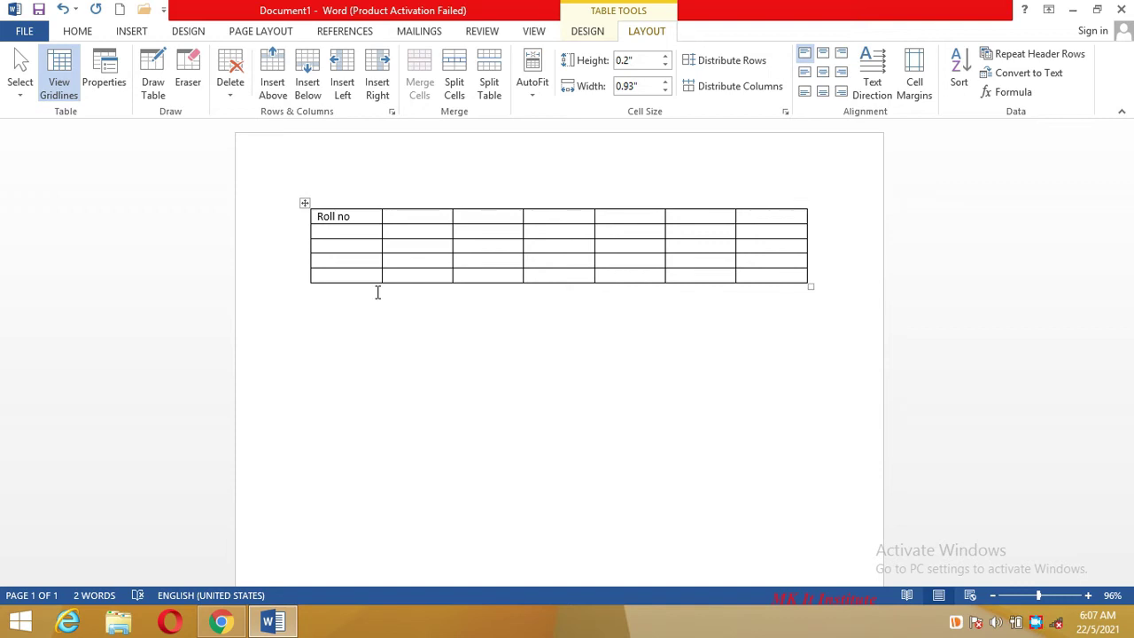
type("name")
left_click(377, 292)
type("ub")
key("BackSpace")
key("BackSpace")
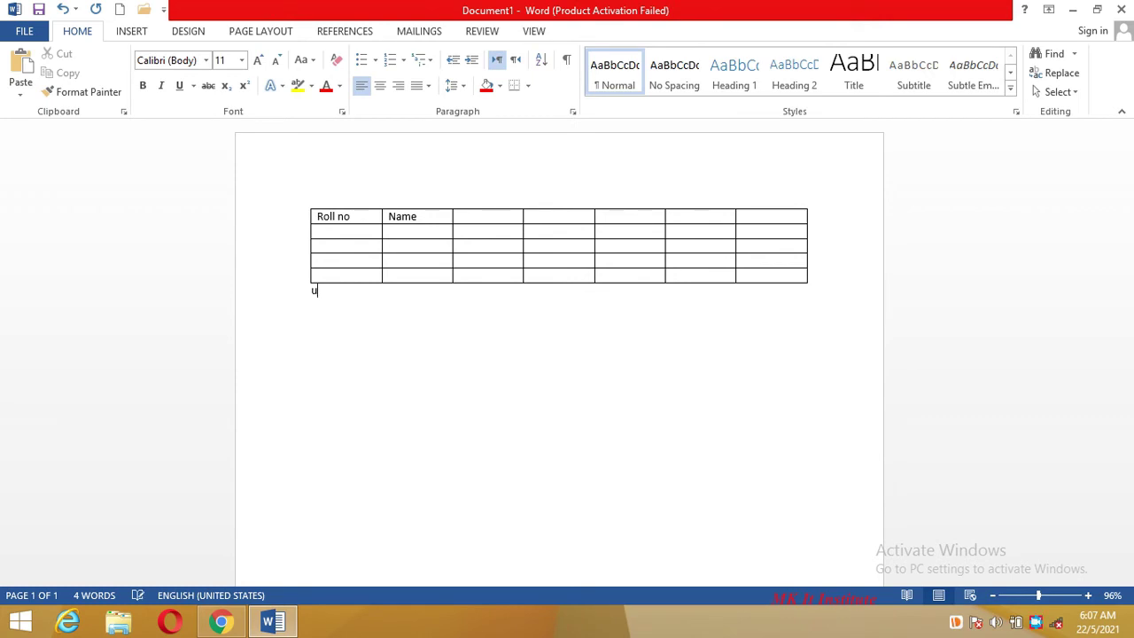
left_click(483, 220)
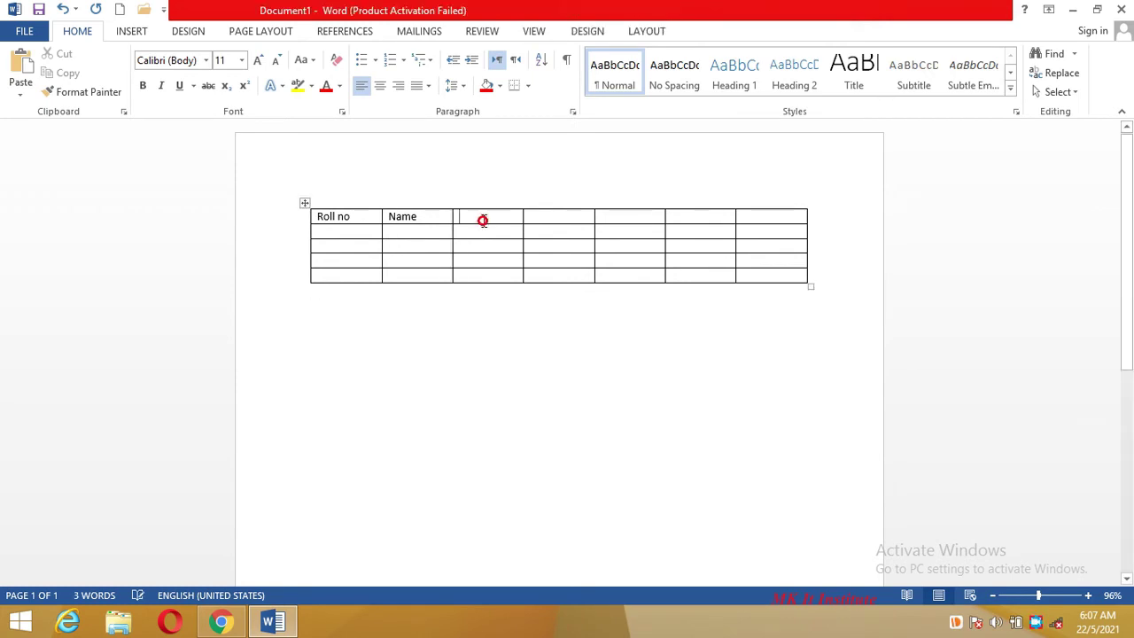
type("subj")
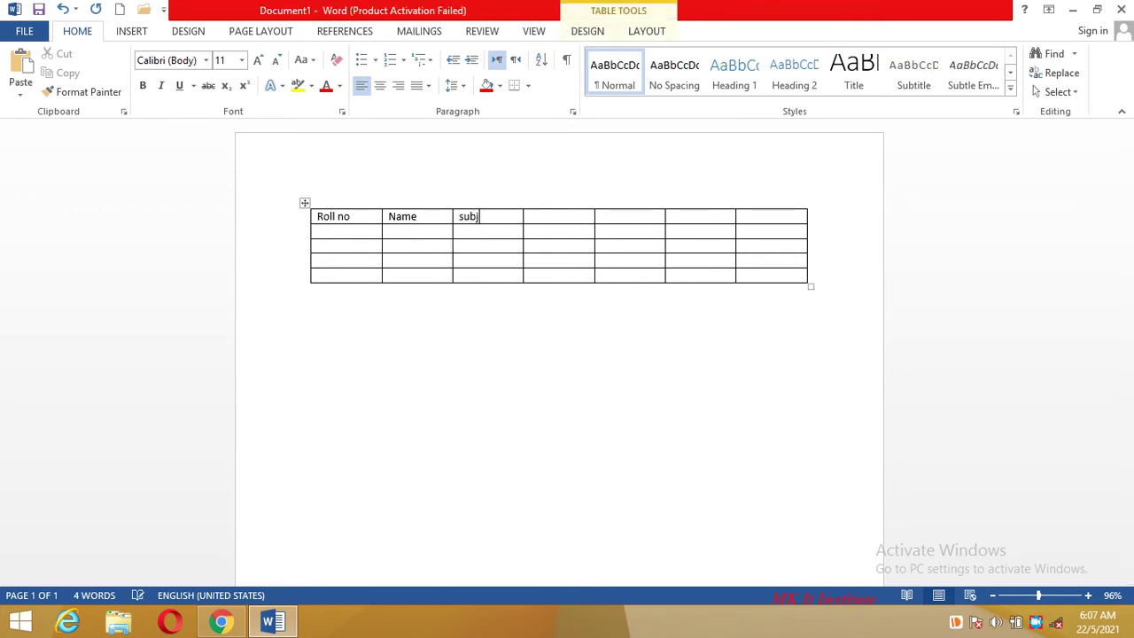
type("ect")
Delete the "Roll no" cell with the option to shift cells left
left_click(370, 221)
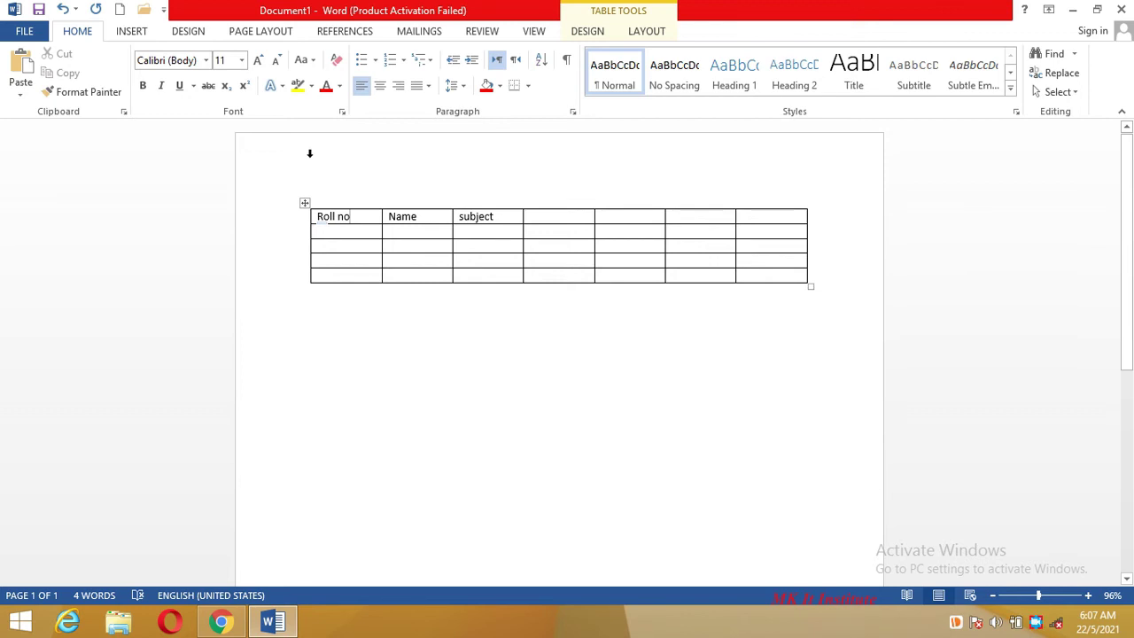
left_click(639, 33)
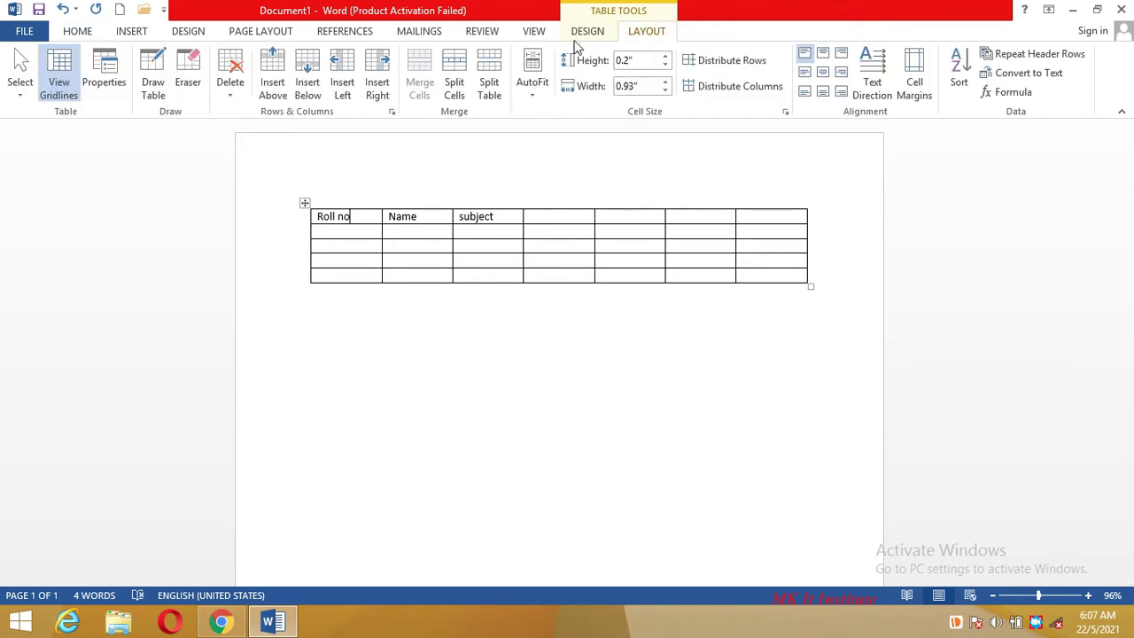
left_click(229, 96)
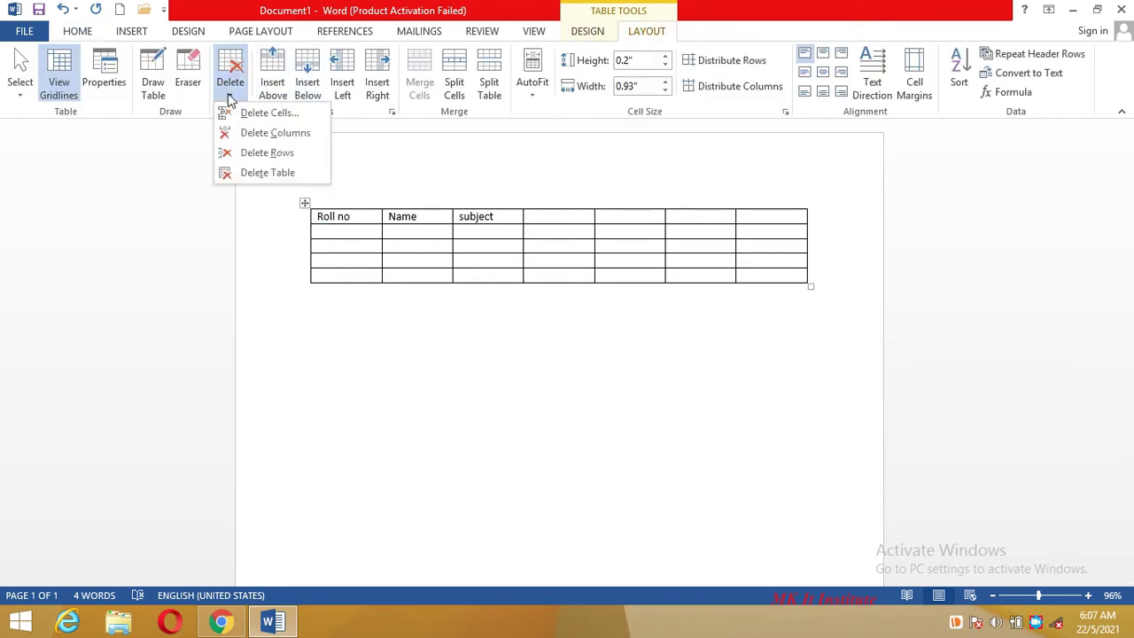
left_click(262, 118)
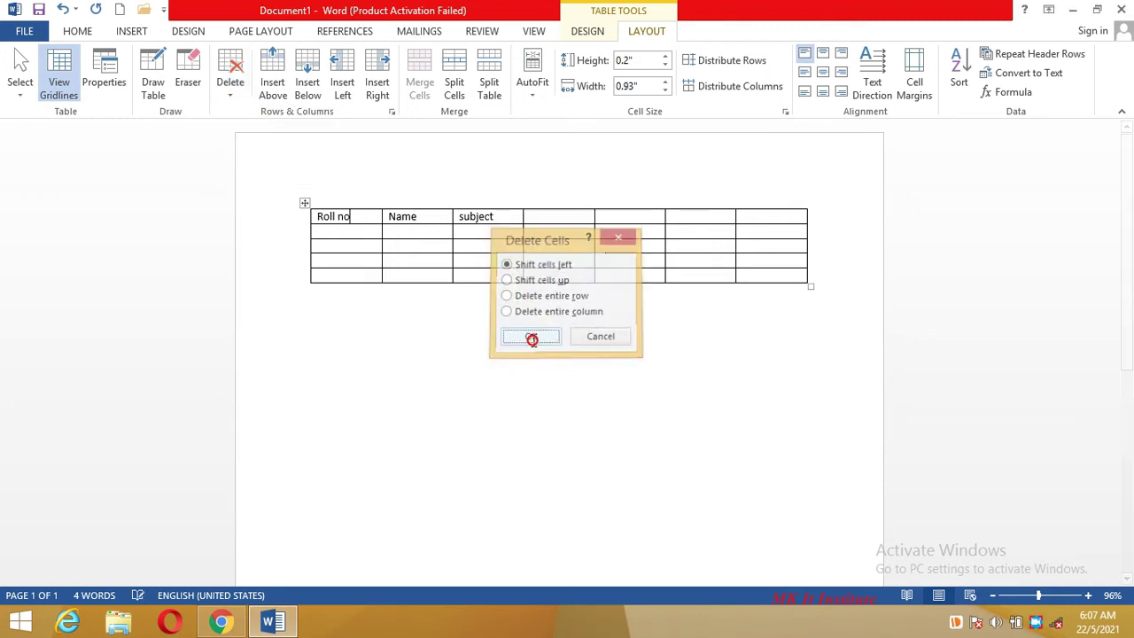
left_click(532, 340)
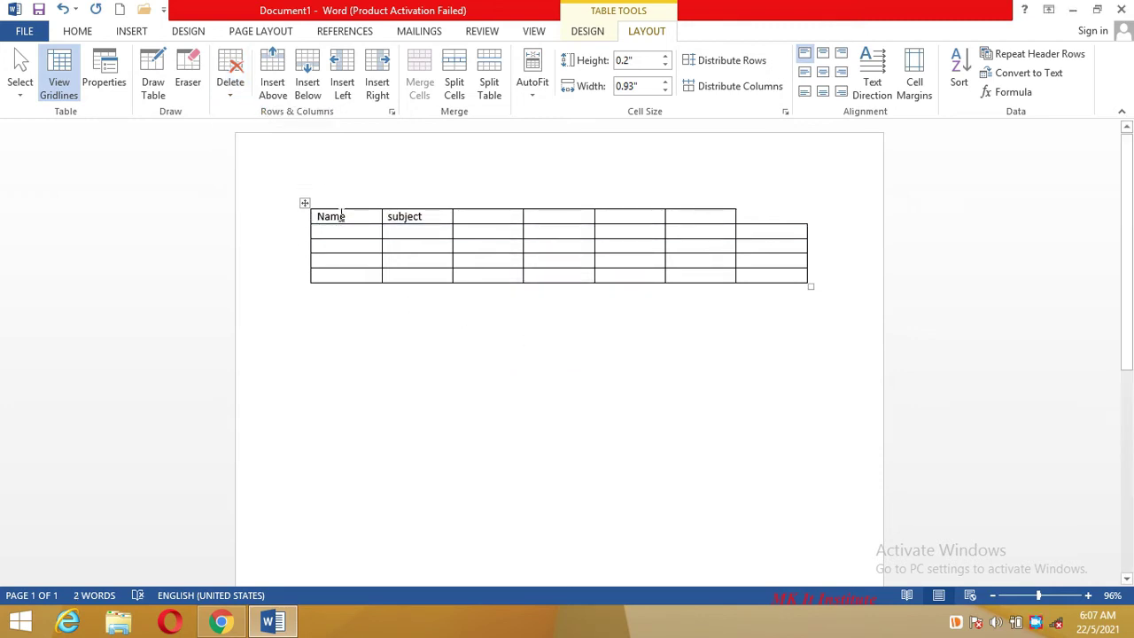
Fill the four cells below "Name" with the sample text "Kdfg", "Gds", "Gsd" and "gdg"
left_click(233, 94)
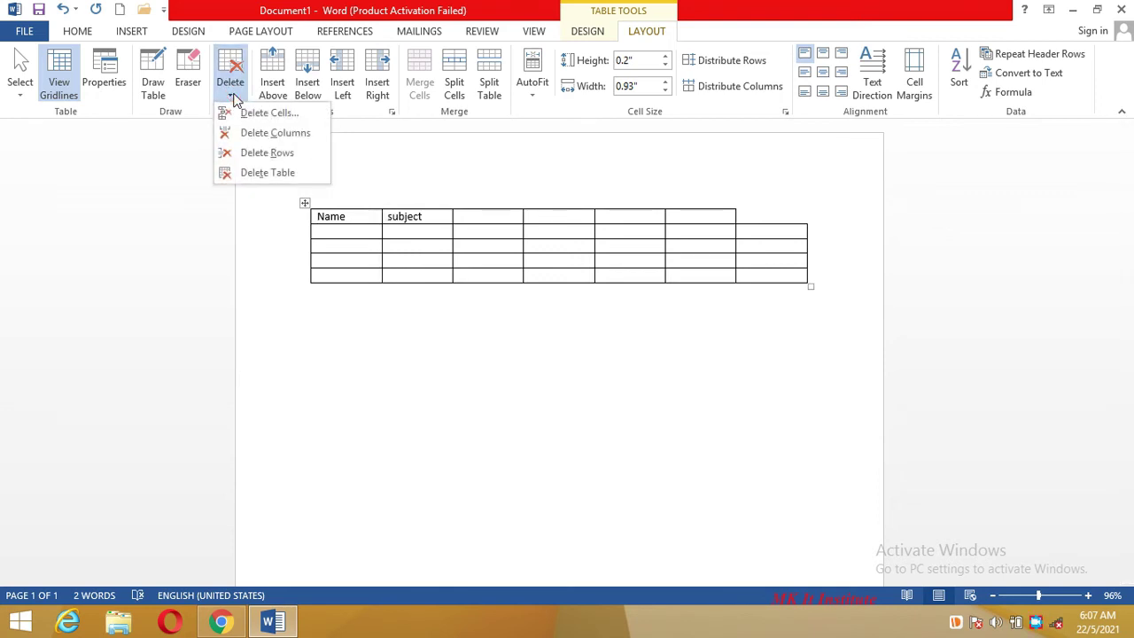
left_click(340, 231)
left_click(339, 231)
type("k")
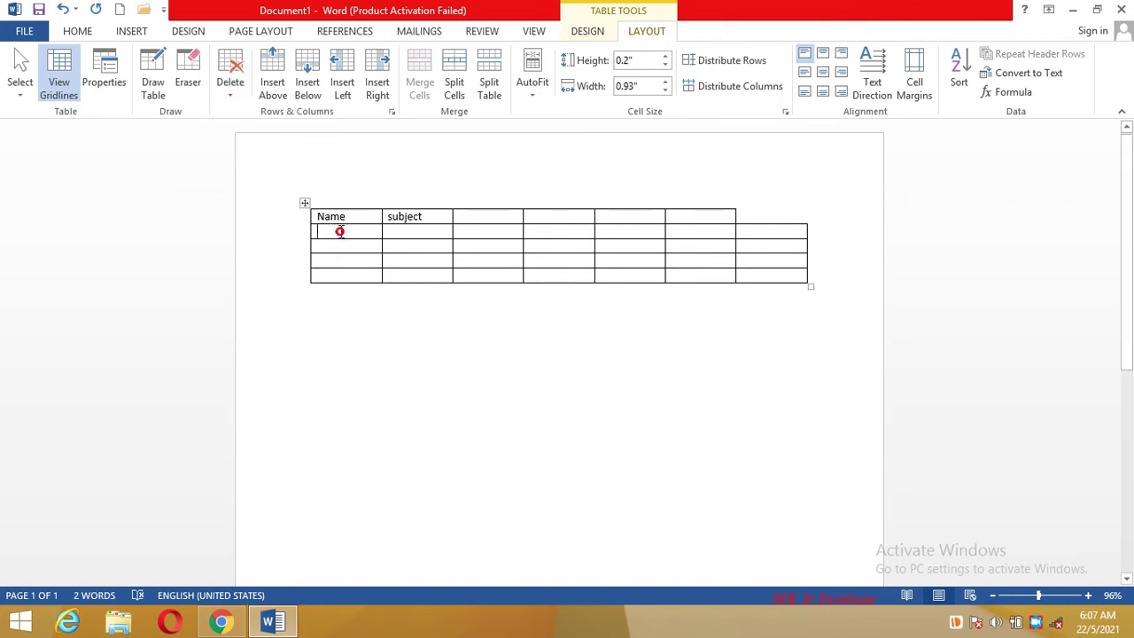
type("dfg")
key("Down")
type("gds")
key("Down")
type("gsd")
key("Down")
type("gdg")
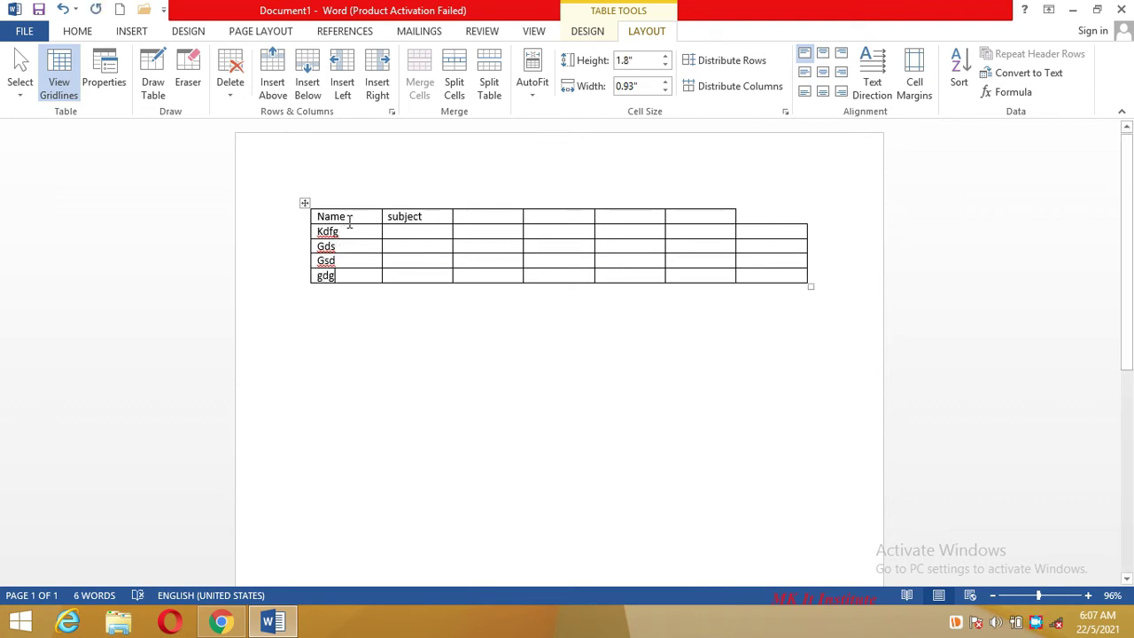
Delete the table's first column headed "Name", and the row containing the "subject" heading
left_click(235, 89)
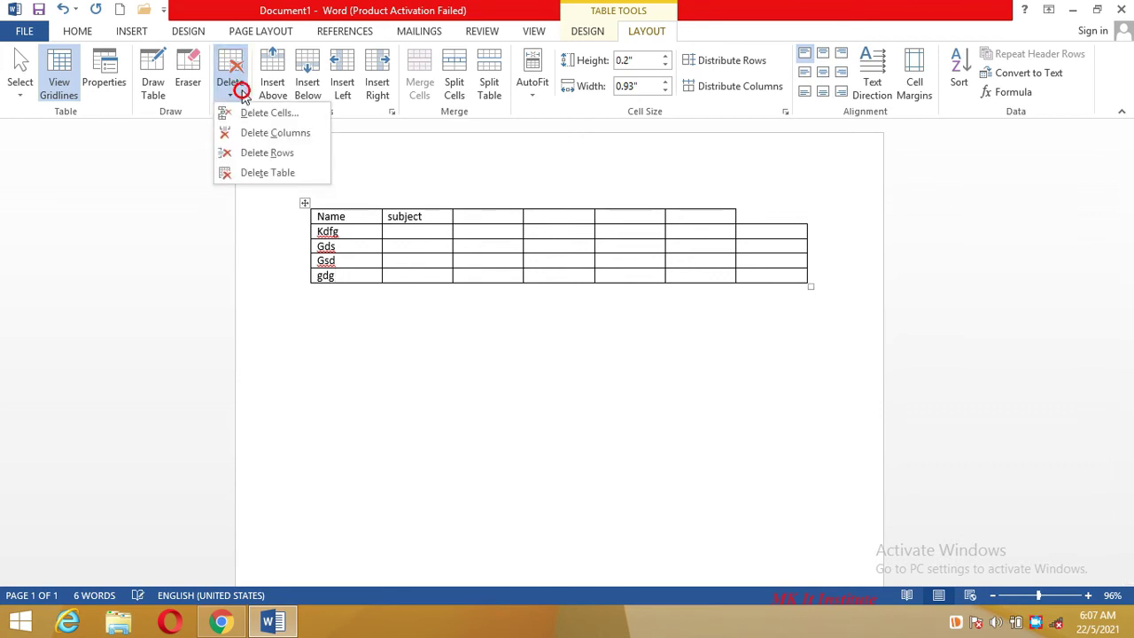
left_click(260, 142)
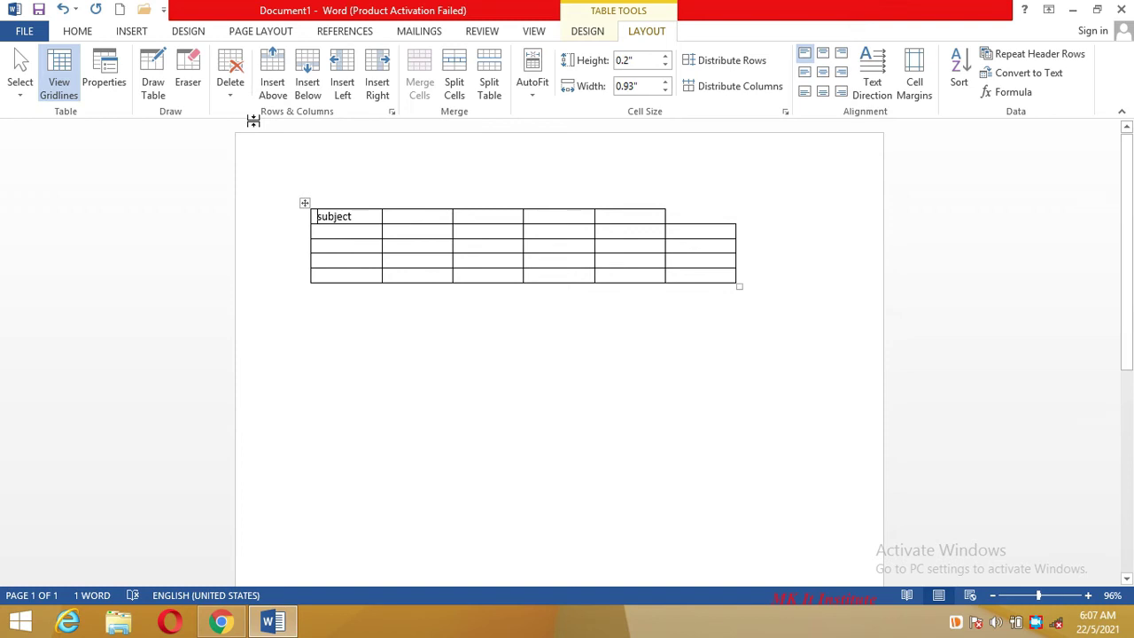
left_click(232, 85)
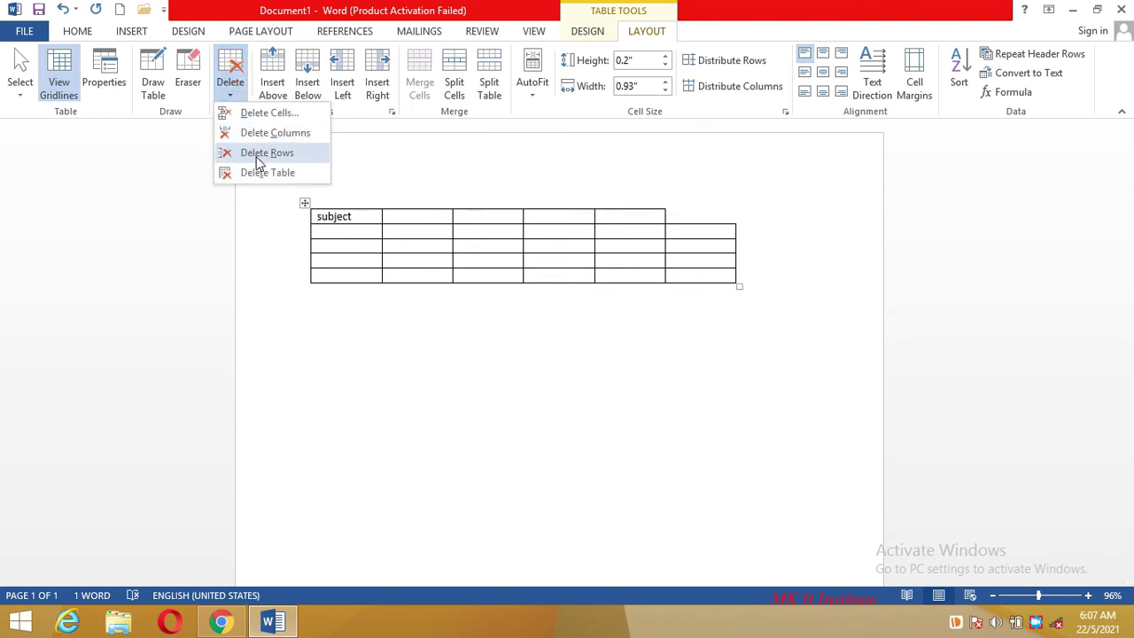
left_click(354, 216)
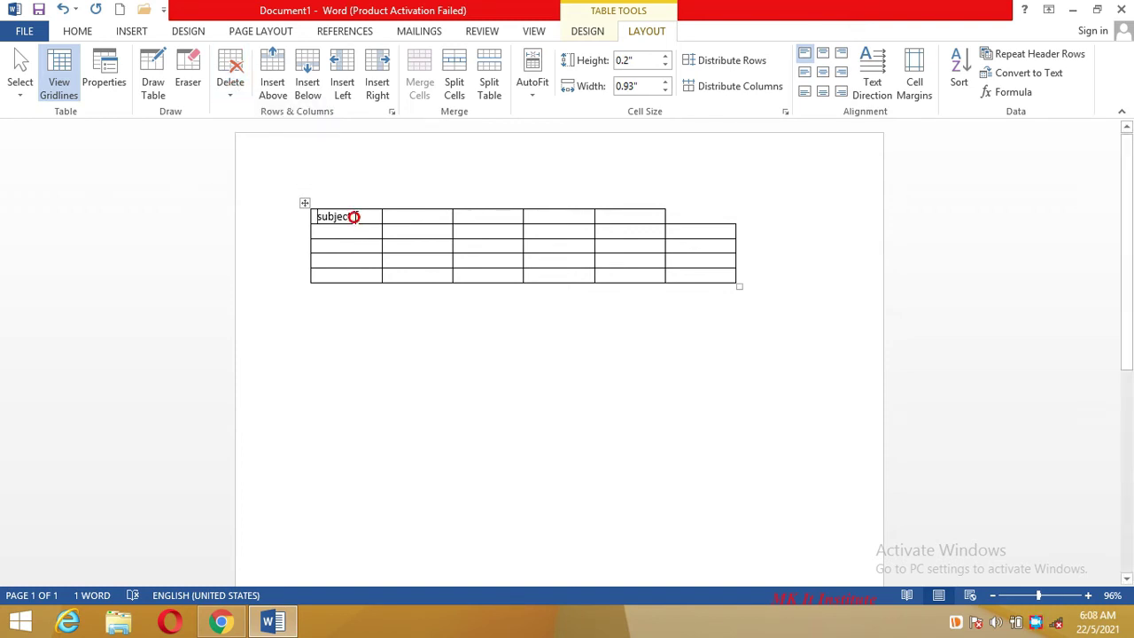
left_click(234, 85)
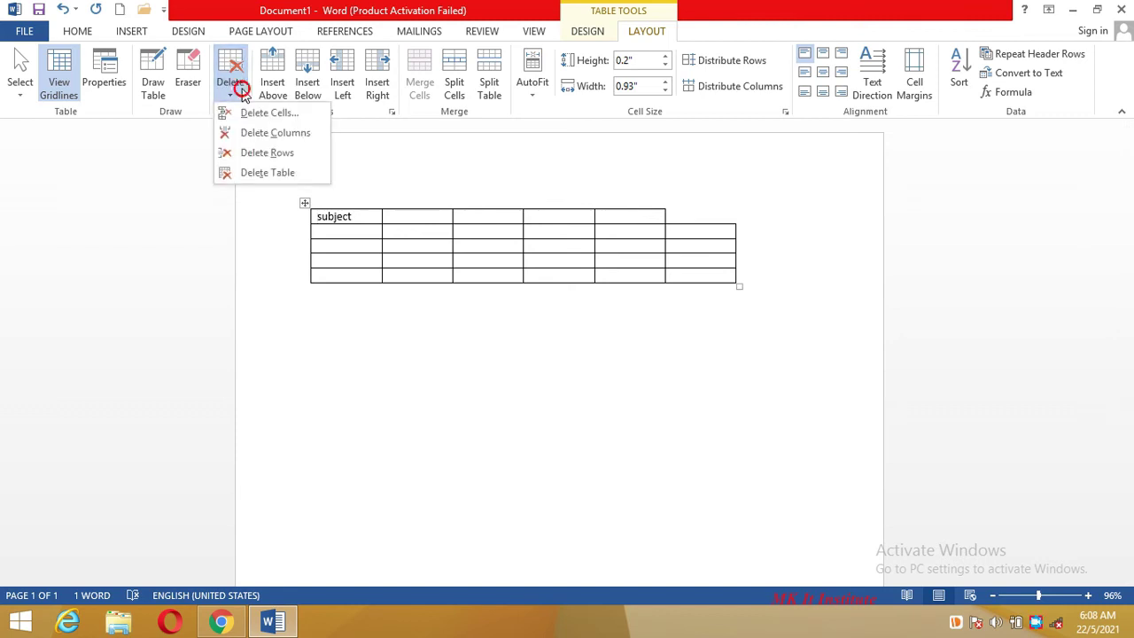
left_click(265, 154)
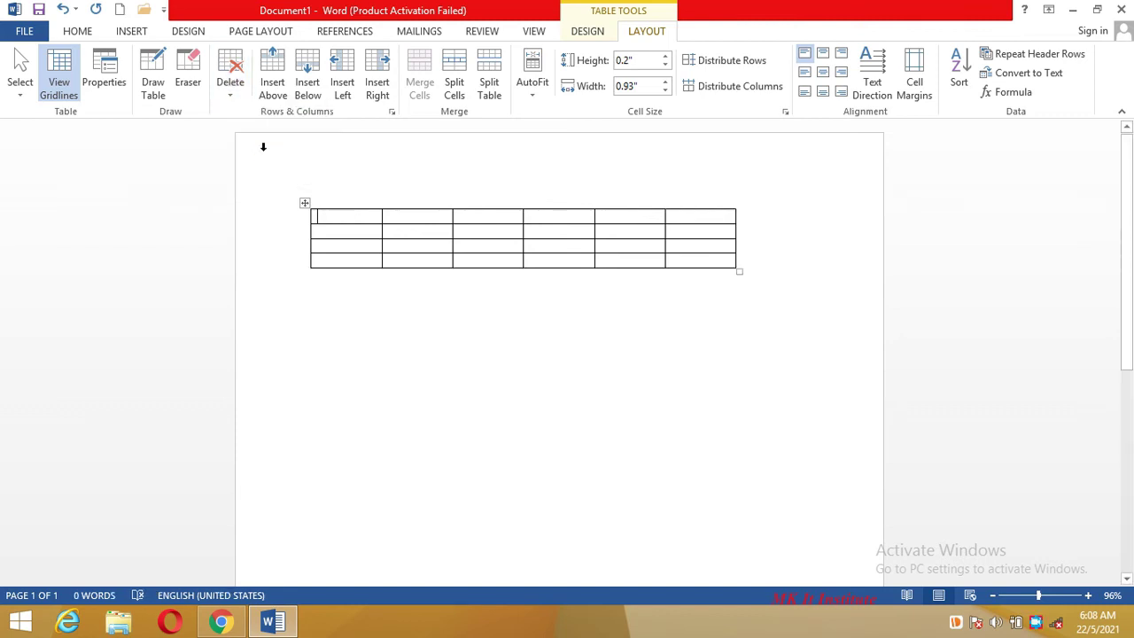
Try to delete the entire table
left_click(230, 96)
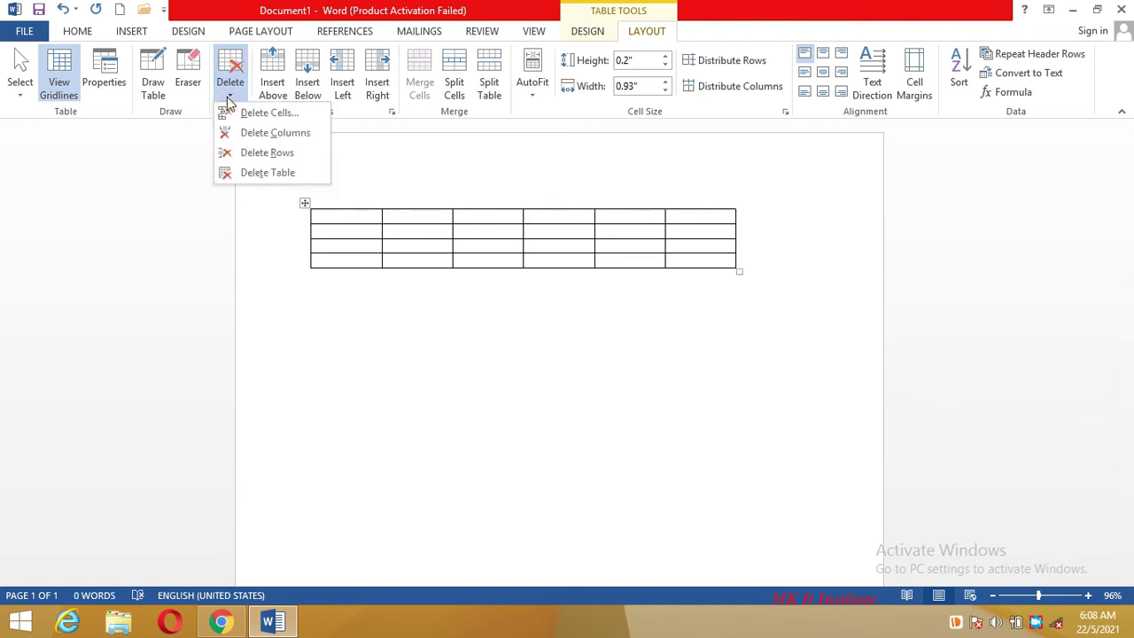
left_click(263, 181)
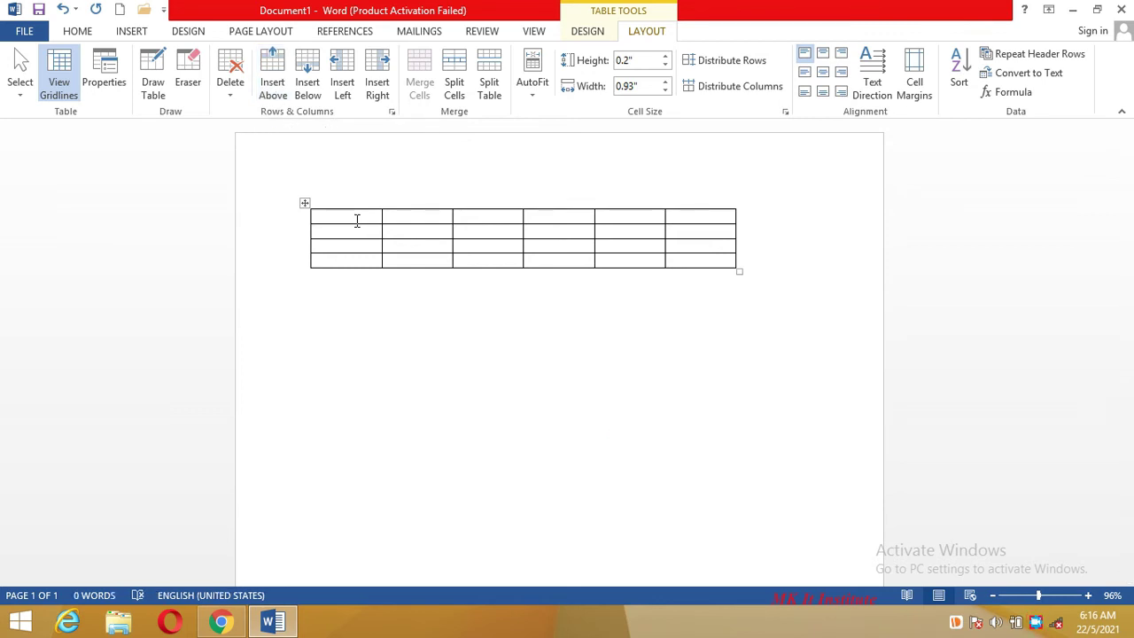
Enter the headings "name" and "subject" in the first two cells of the table's top row
type("me")
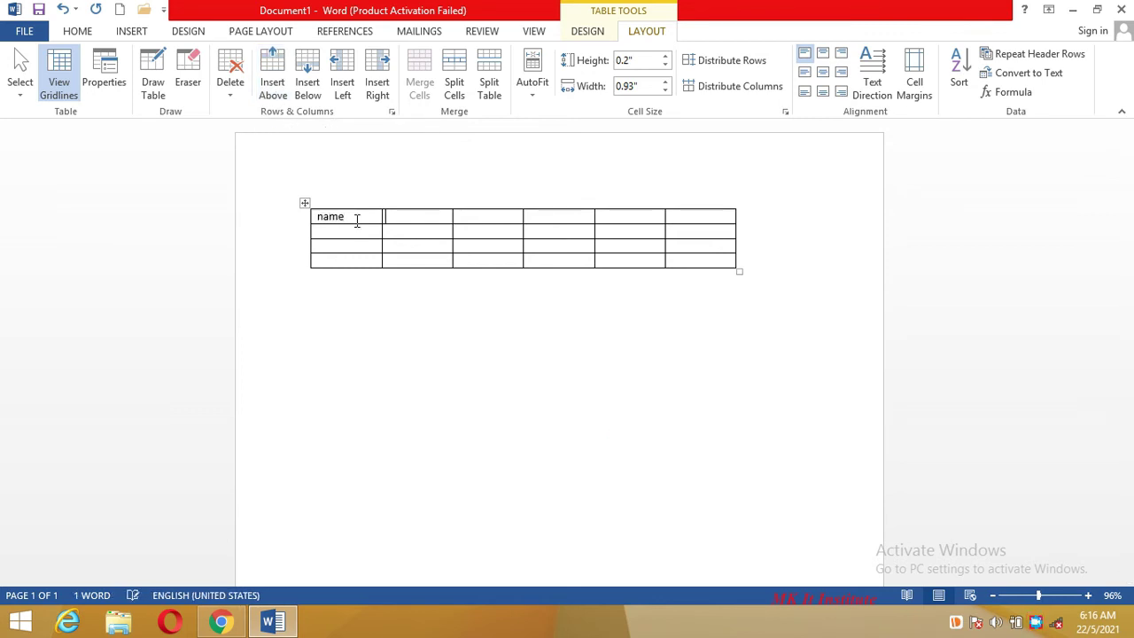
type("ssa")
key("BackSpace")
key("BackSpace")
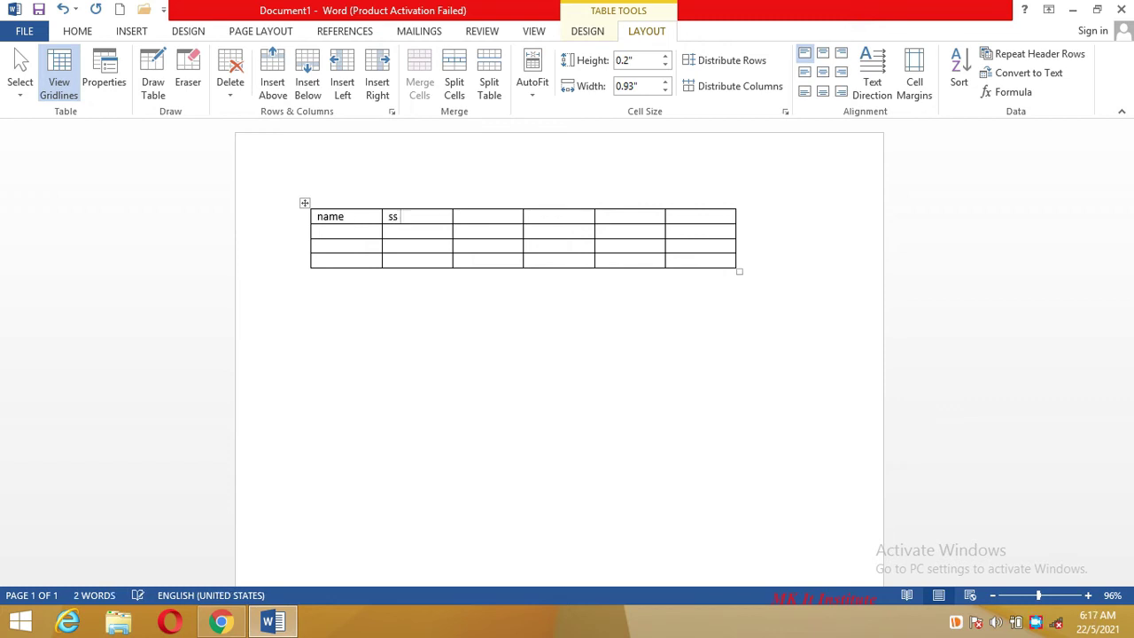
type("ubject")
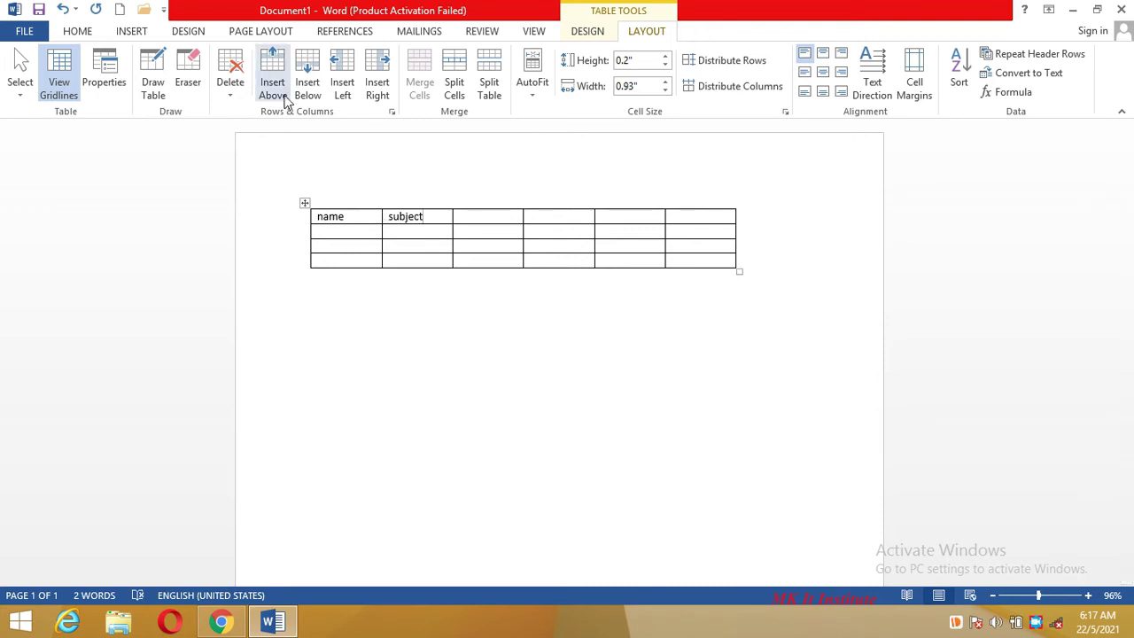
Insert one empty row above the name and subject heading row and another directly below it
left_click(358, 216)
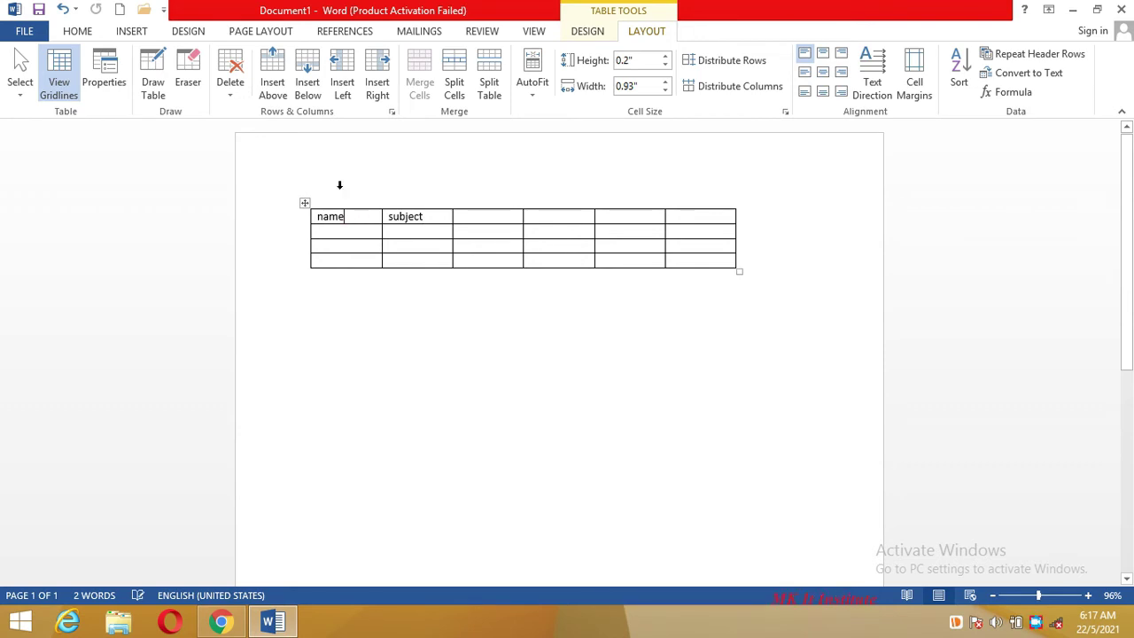
left_click(275, 72)
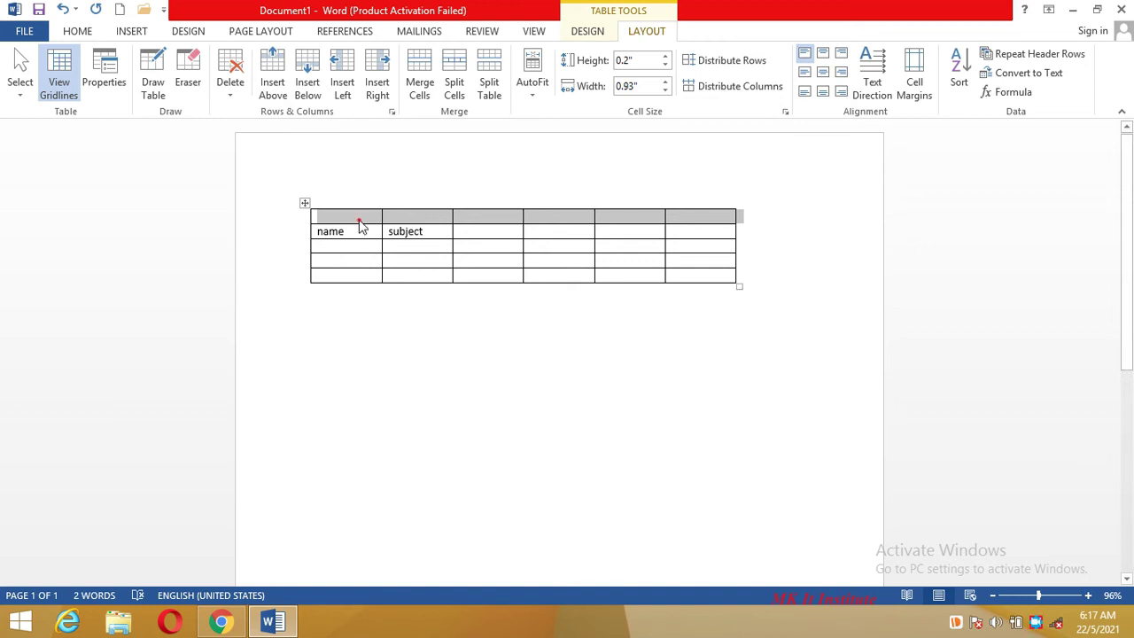
left_click(359, 222)
left_click(359, 234)
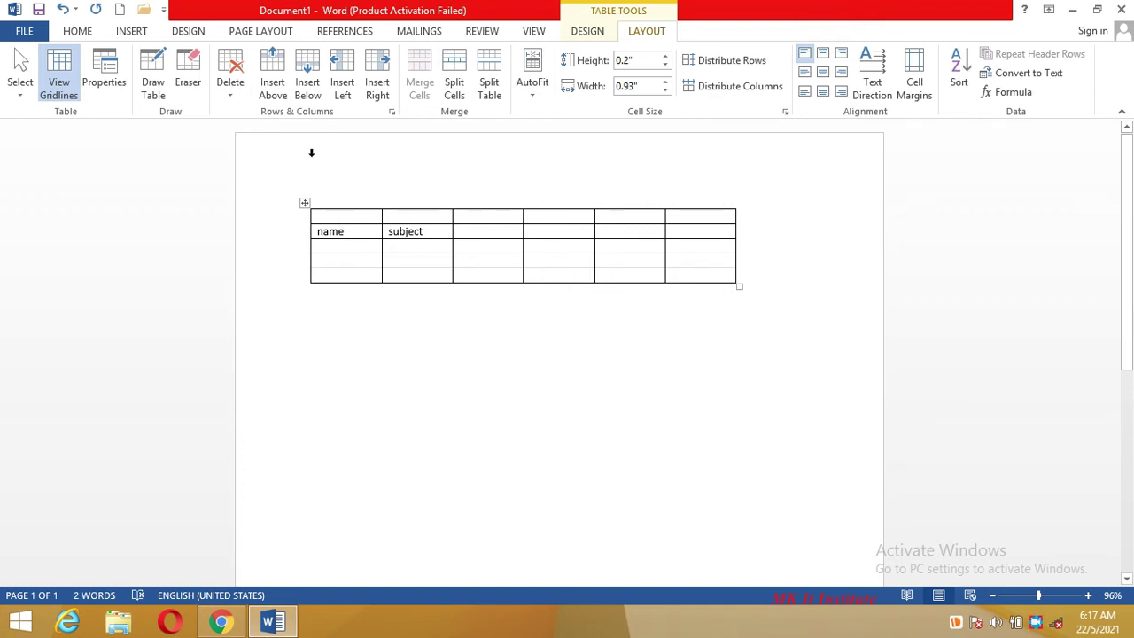
left_click(306, 85)
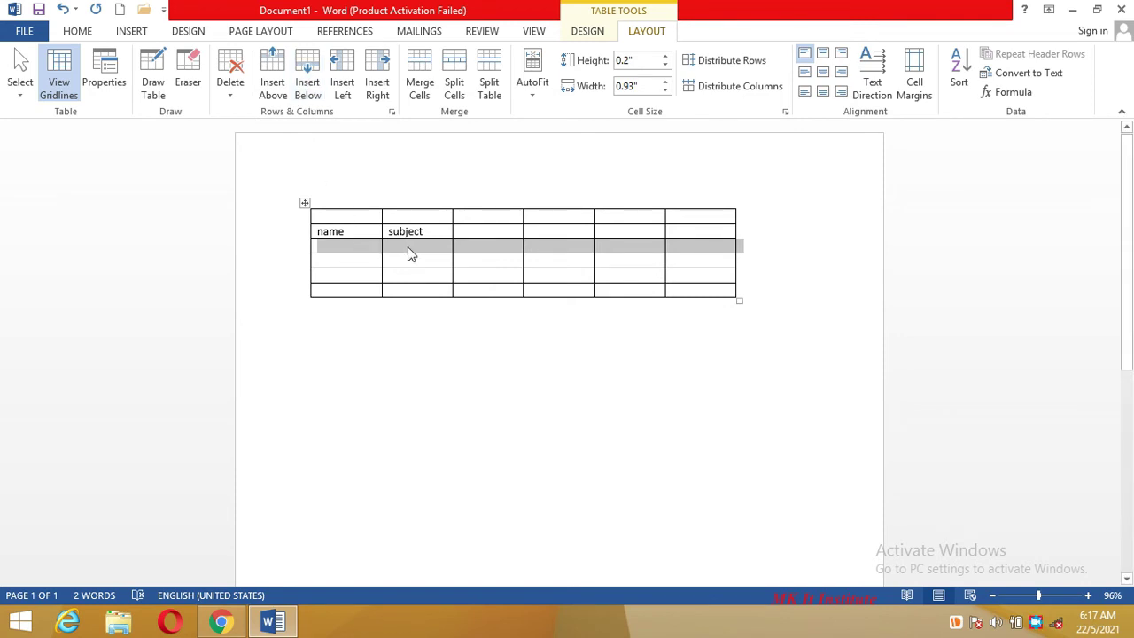
left_click(319, 232)
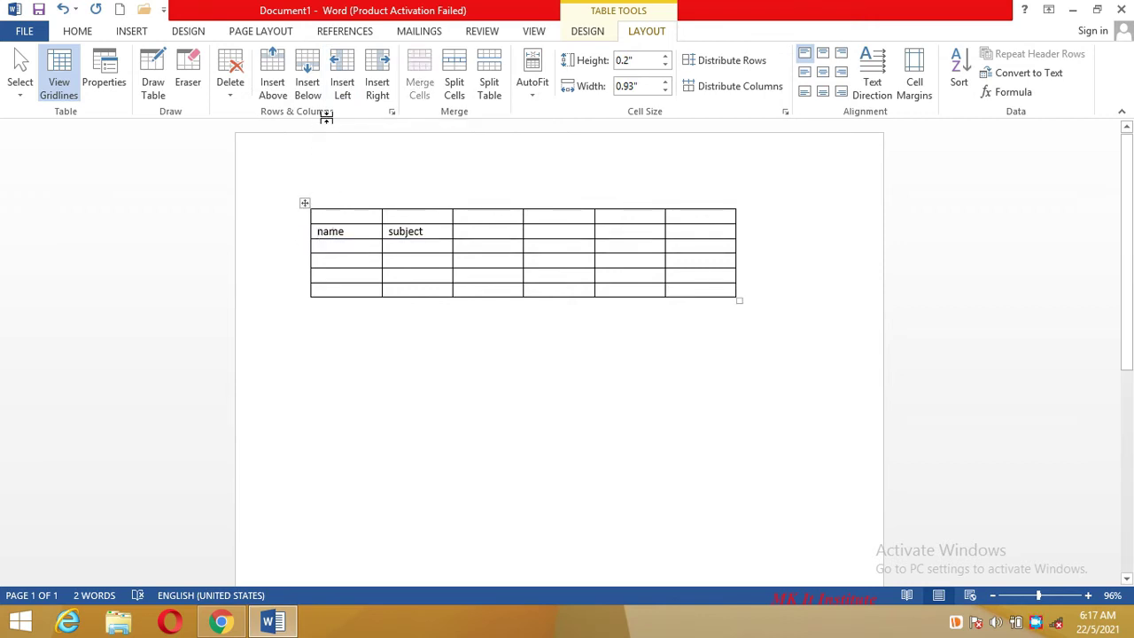
Insert an empty column before the "name" column, and another immediately after that new first column
left_click(346, 91)
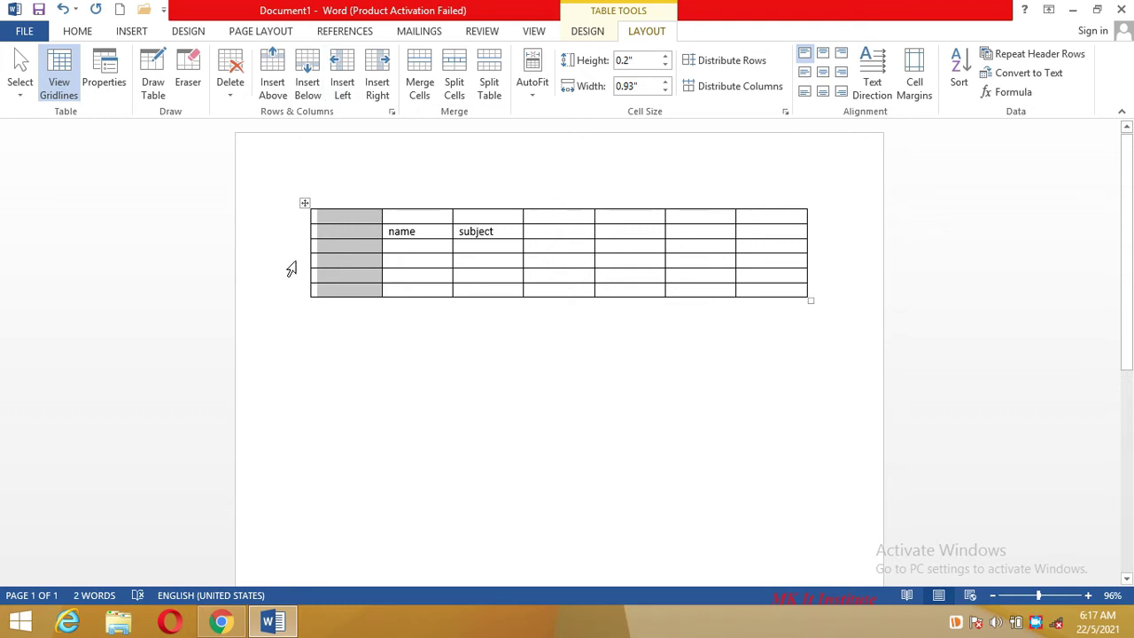
left_click(379, 88)
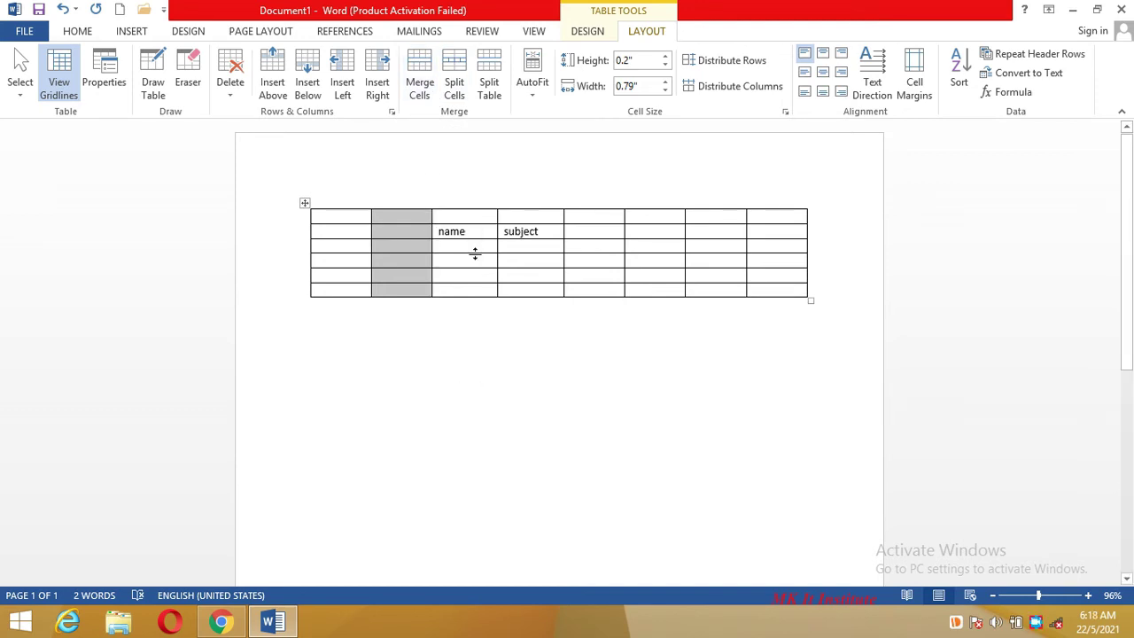
left_click(387, 219)
Enter "Mk it institute" in the table's first cell and merge the entire top row into a single cell
left_click(366, 216)
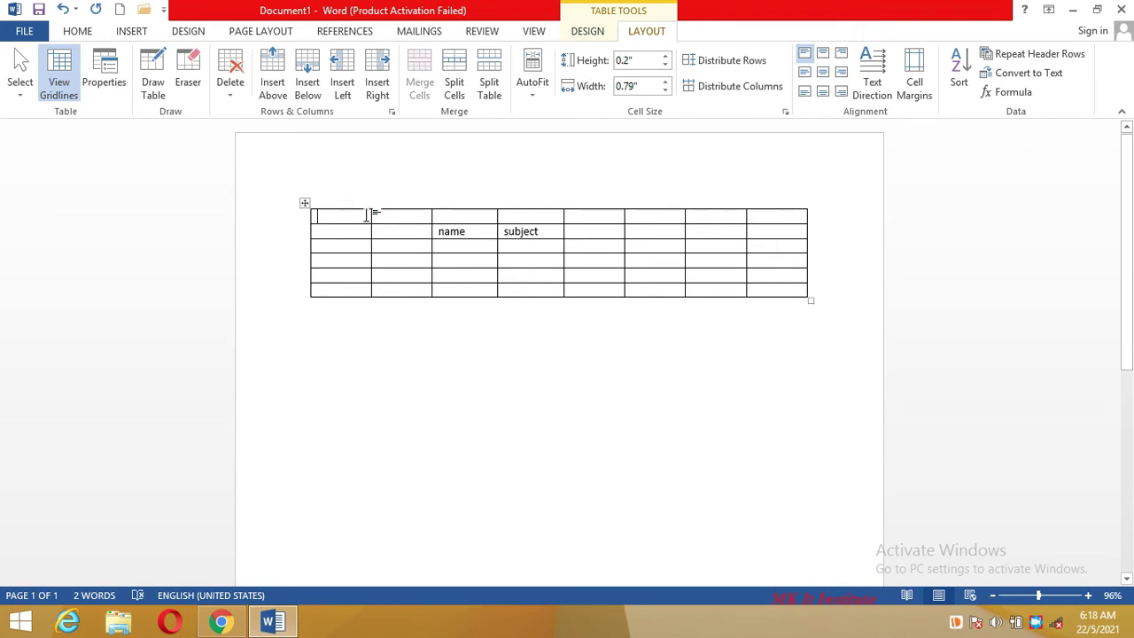
type("Mk i")
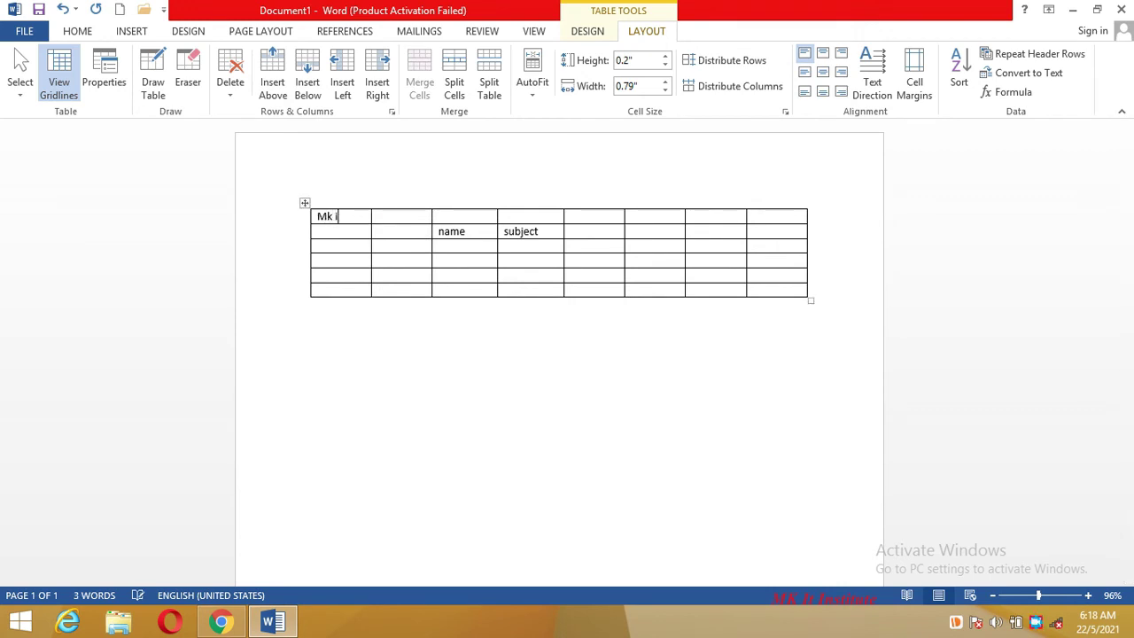
type("t institute")
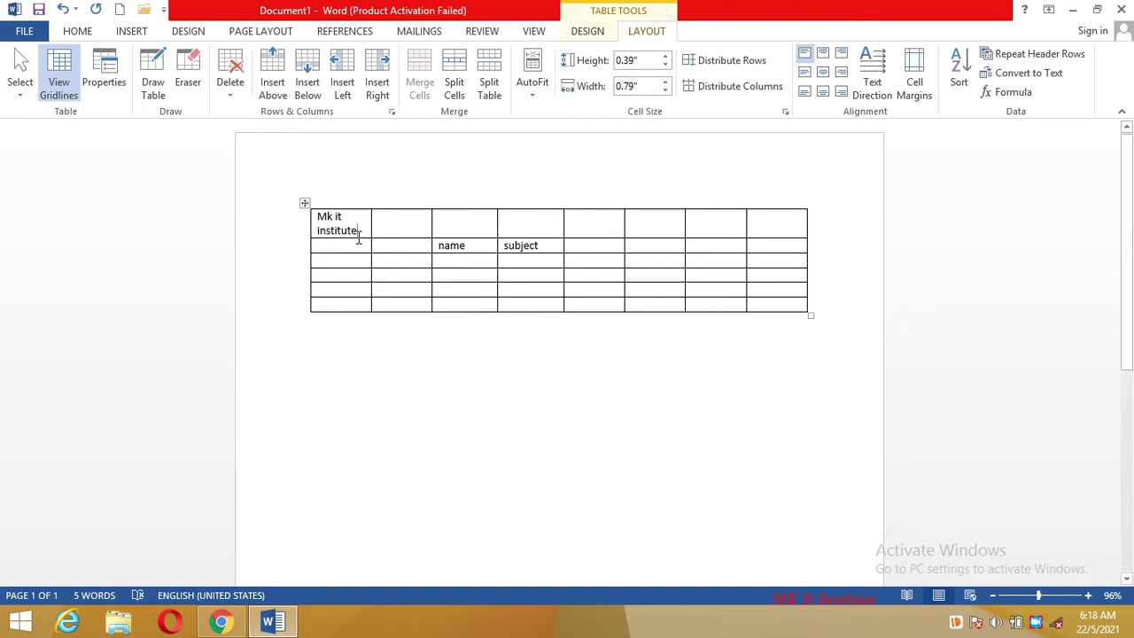
left_click(355, 229)
left_click_drag(413, 226, 751, 227)
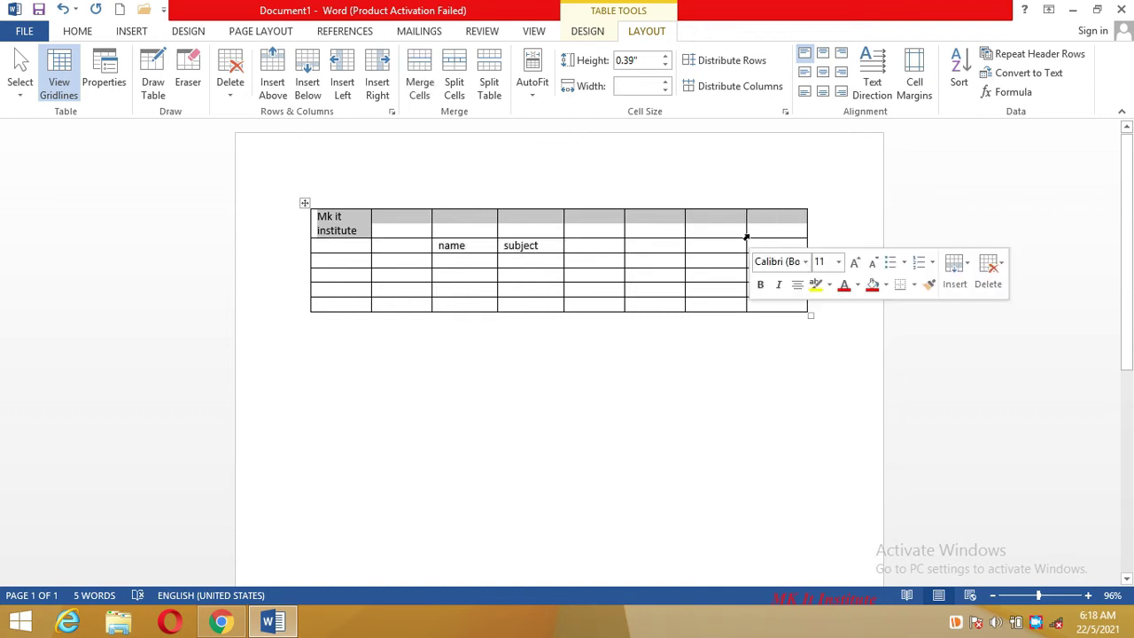
left_click(420, 89)
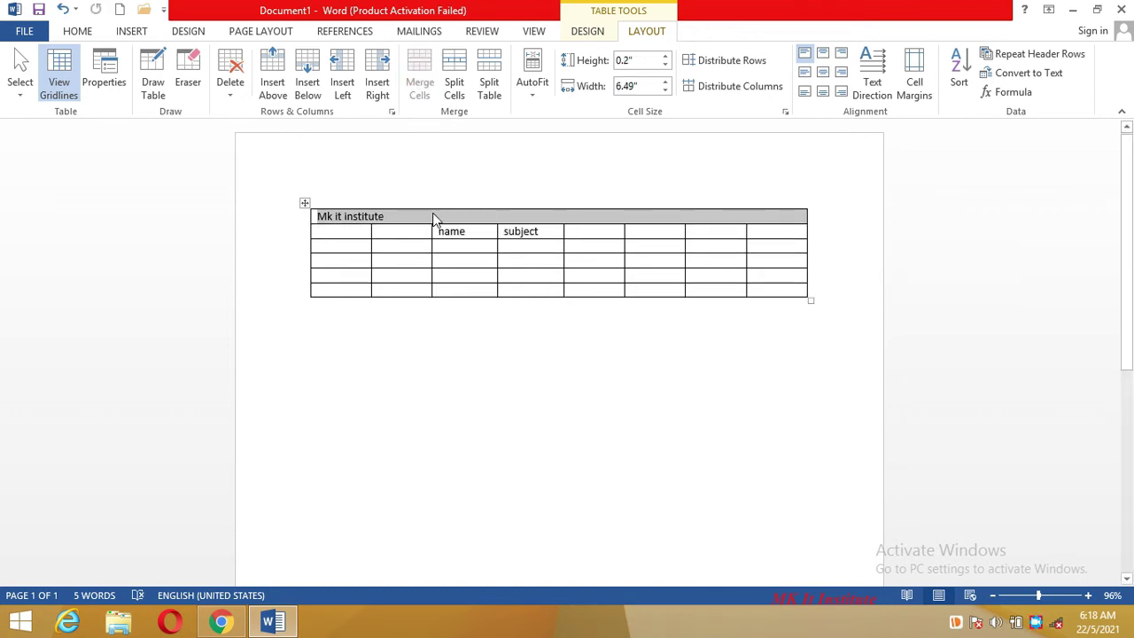
left_click(434, 218)
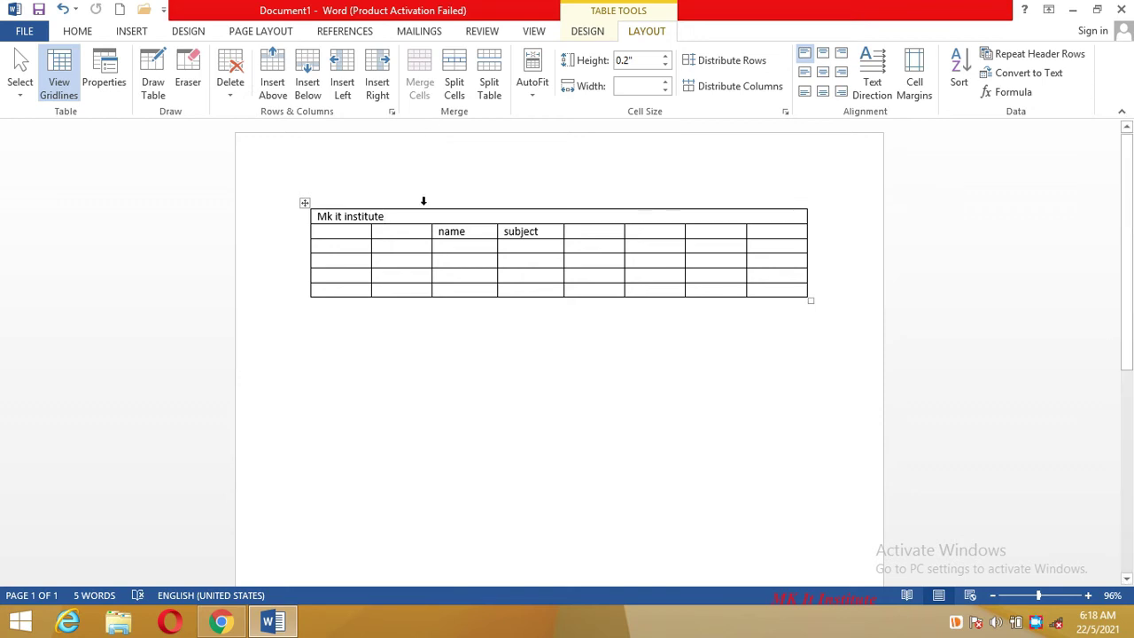
Split the first cell of the third row into 3 columns and 1 row, and enter "date" in the cell above it
left_click(358, 247)
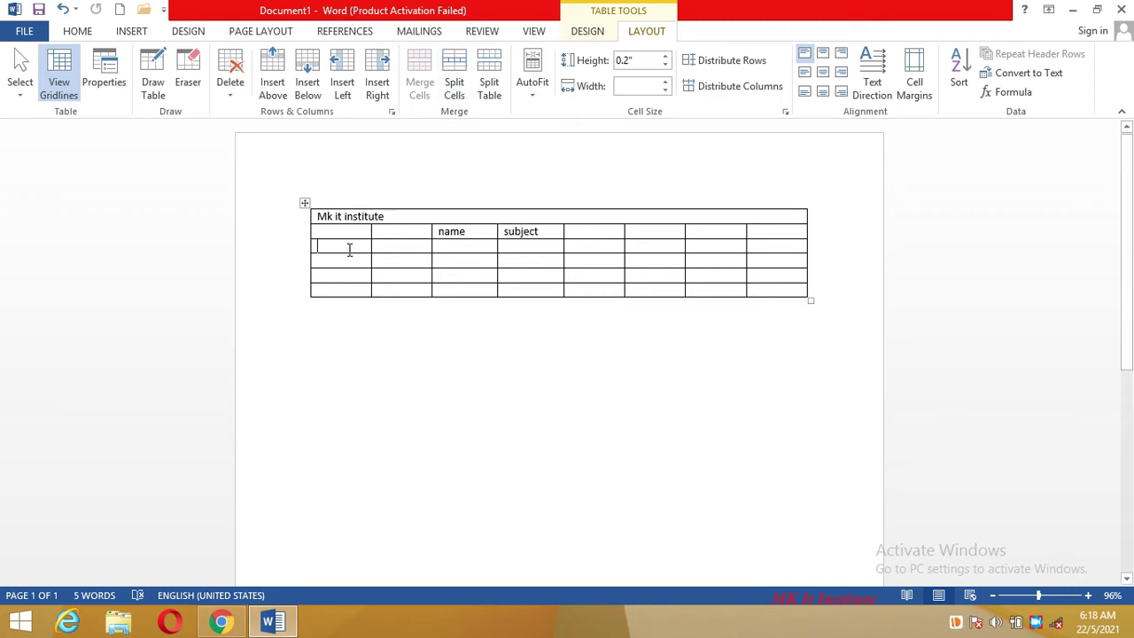
left_click(465, 88)
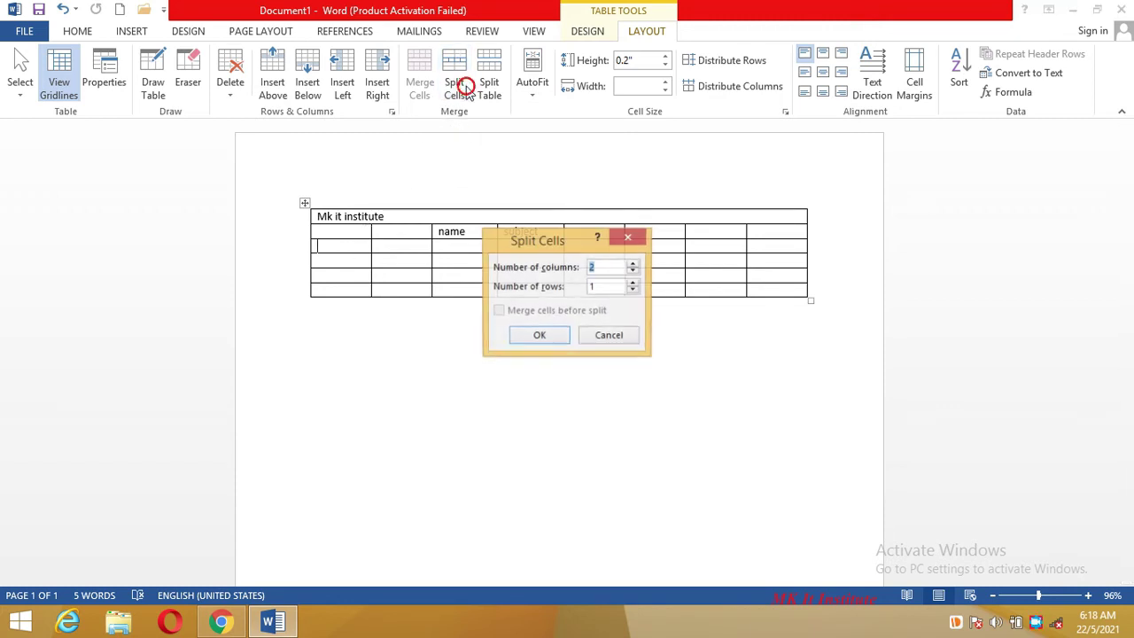
left_click(632, 264)
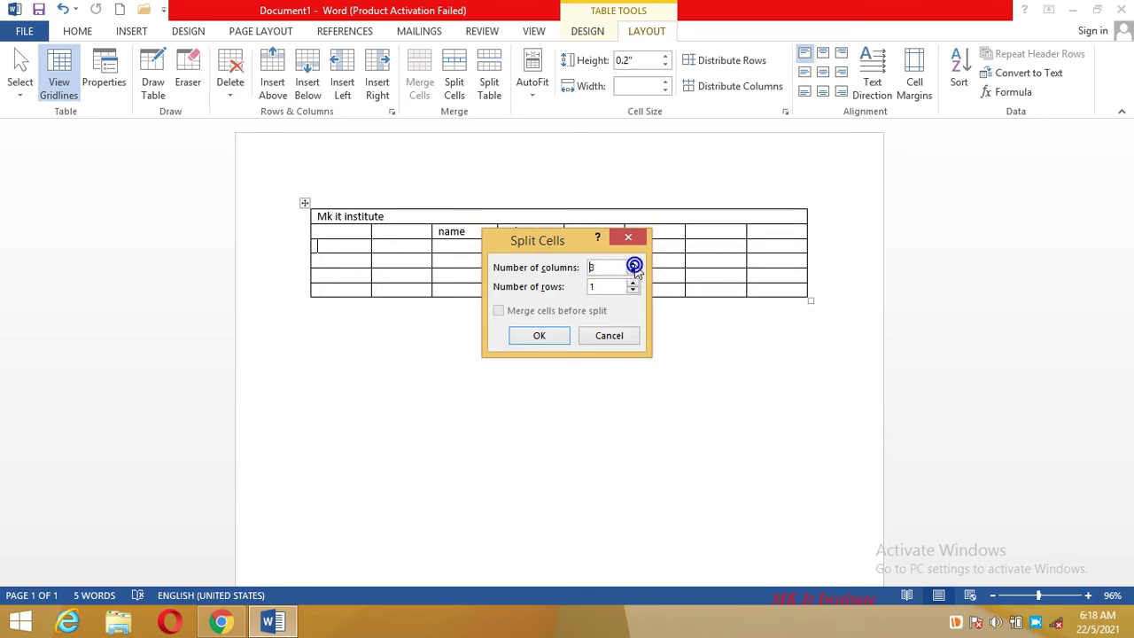
left_click(537, 334)
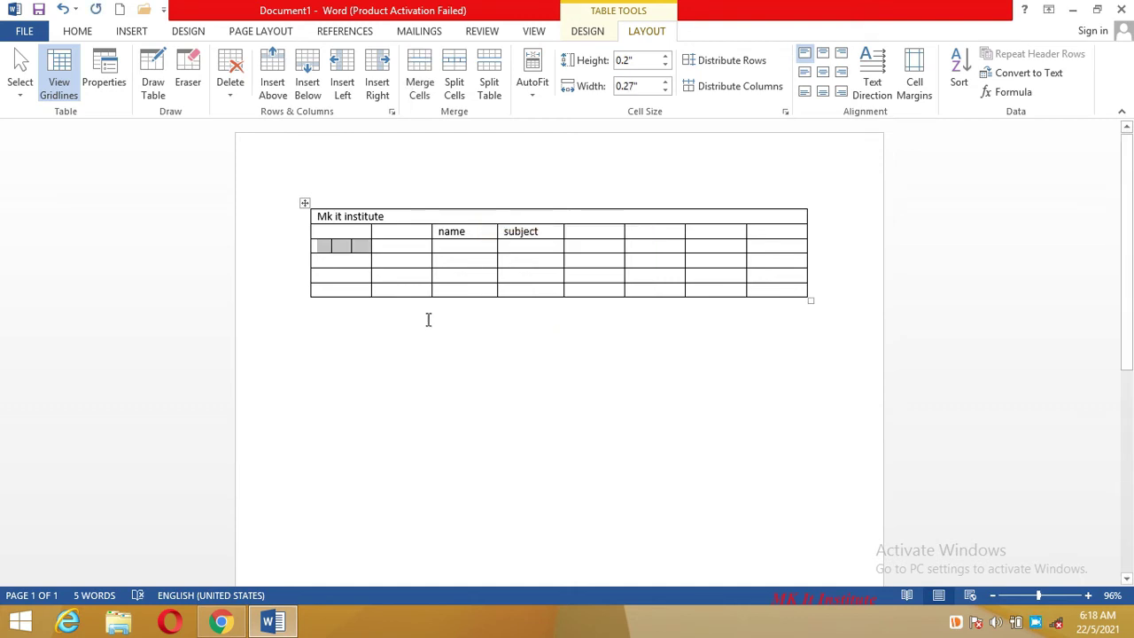
left_click(338, 236)
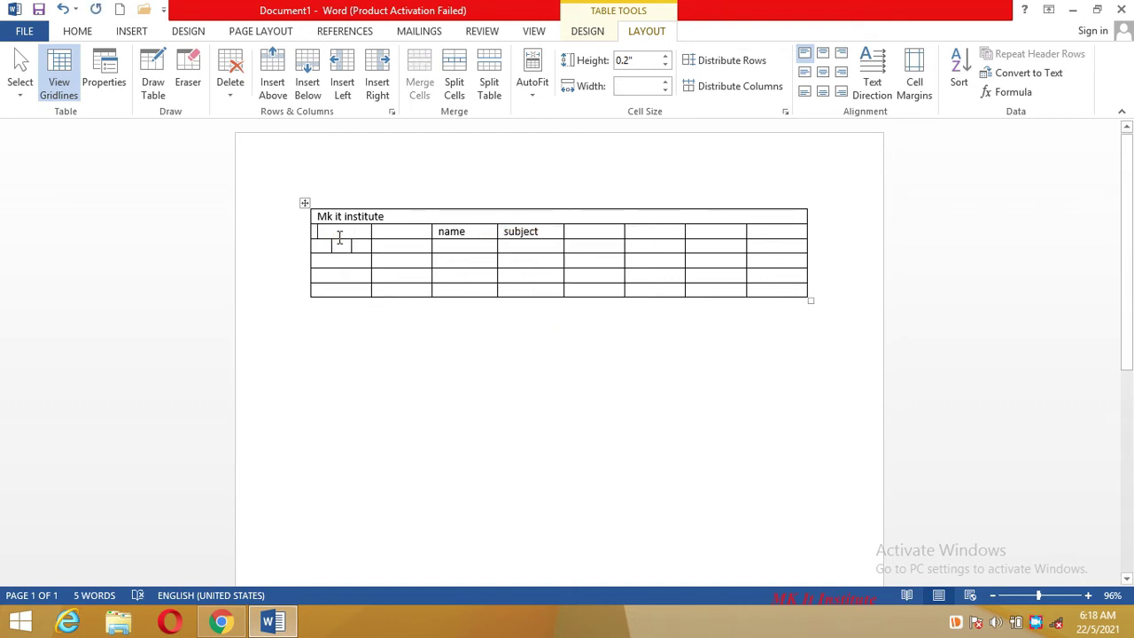
type("date")
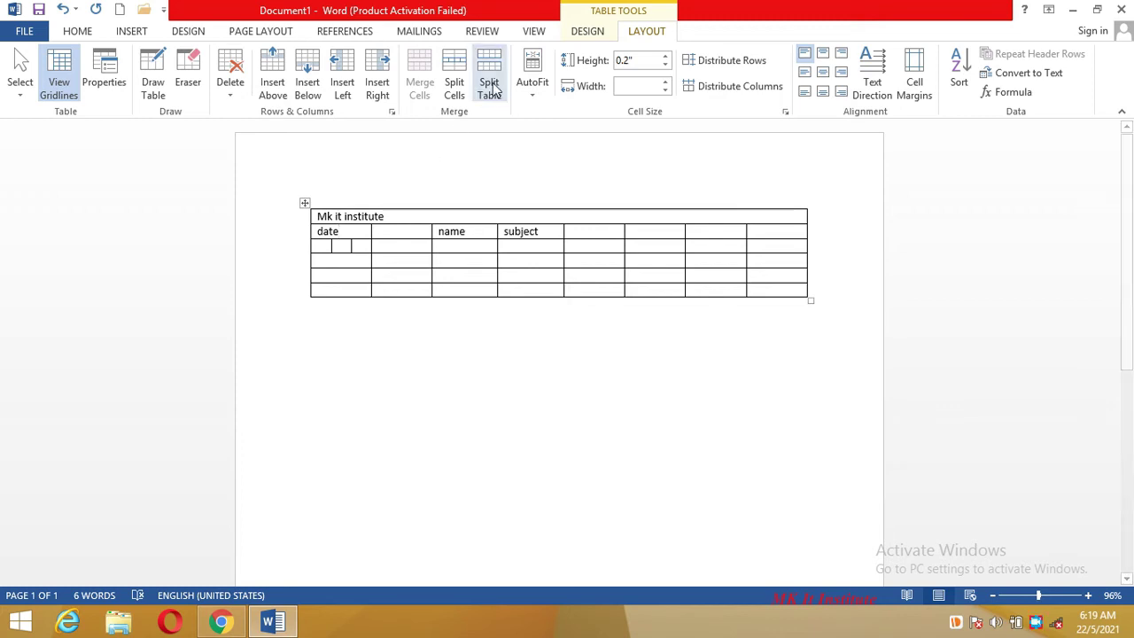
Split the merged "Mk it institute" title cell into 2 columns and 1 row
left_click(432, 218)
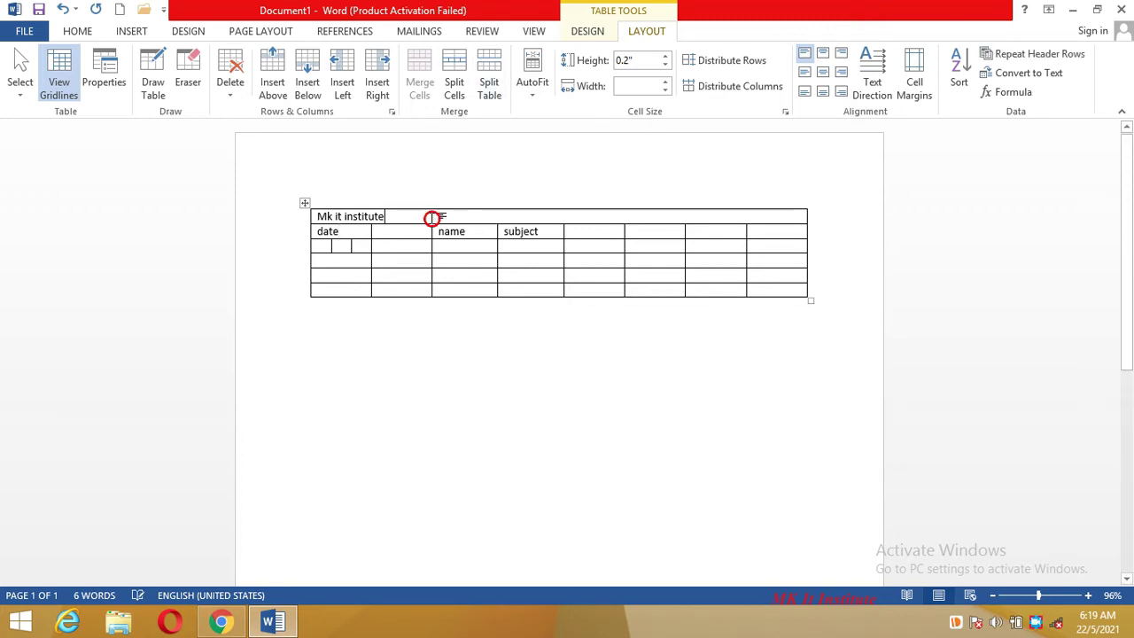
left_click(455, 93)
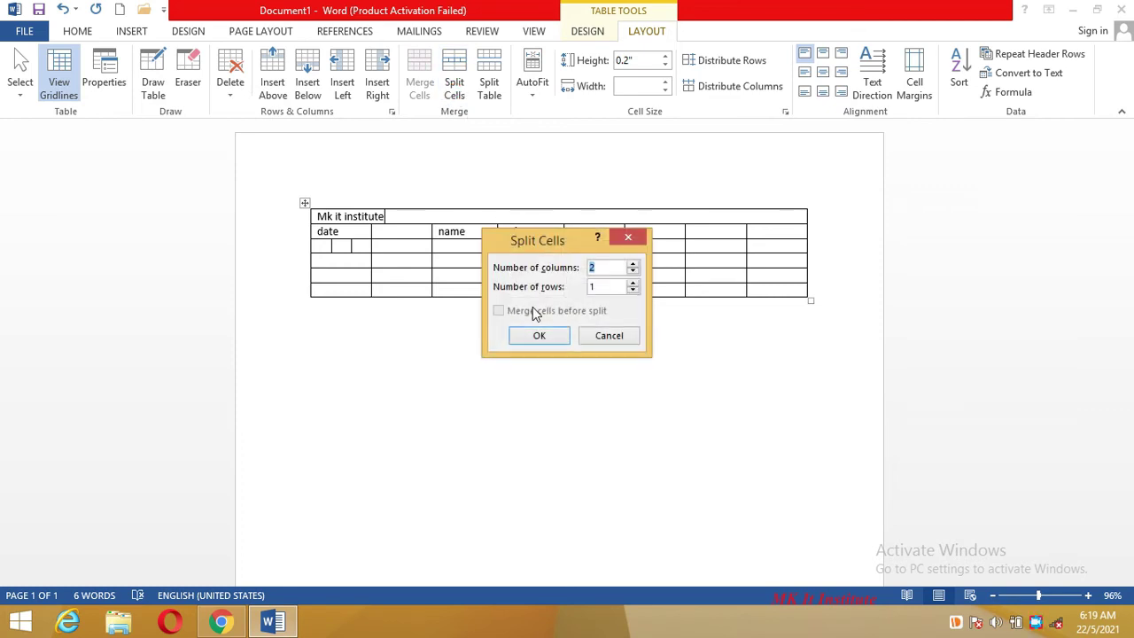
left_click(544, 340)
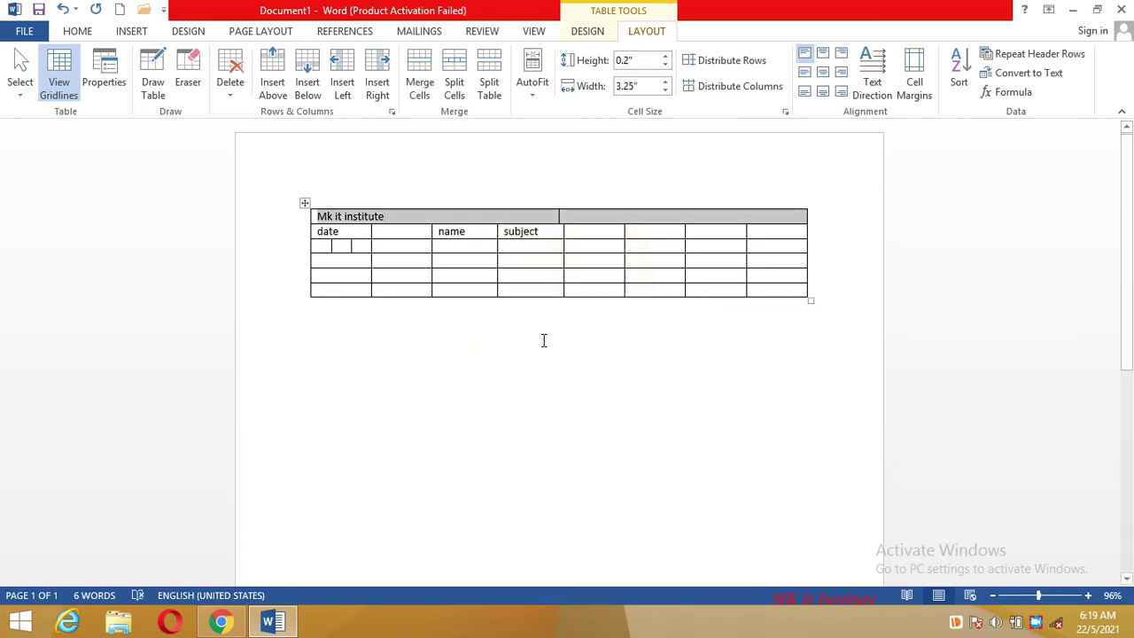
Apply Split Table twice at the "Mk it institute" title row
left_click(521, 218)
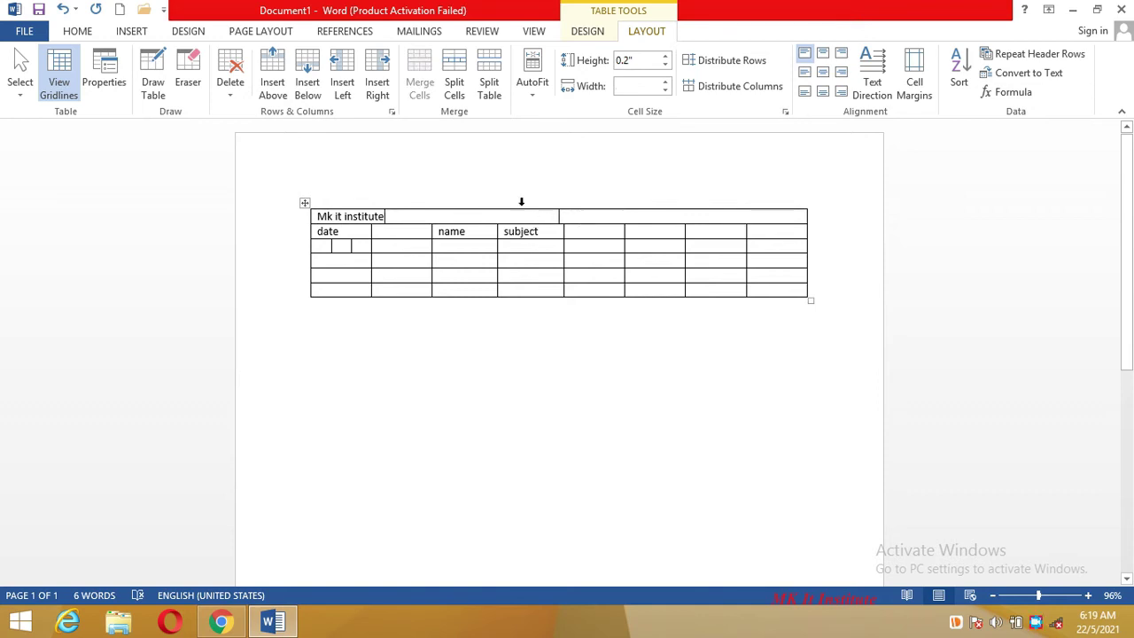
left_click(488, 91)
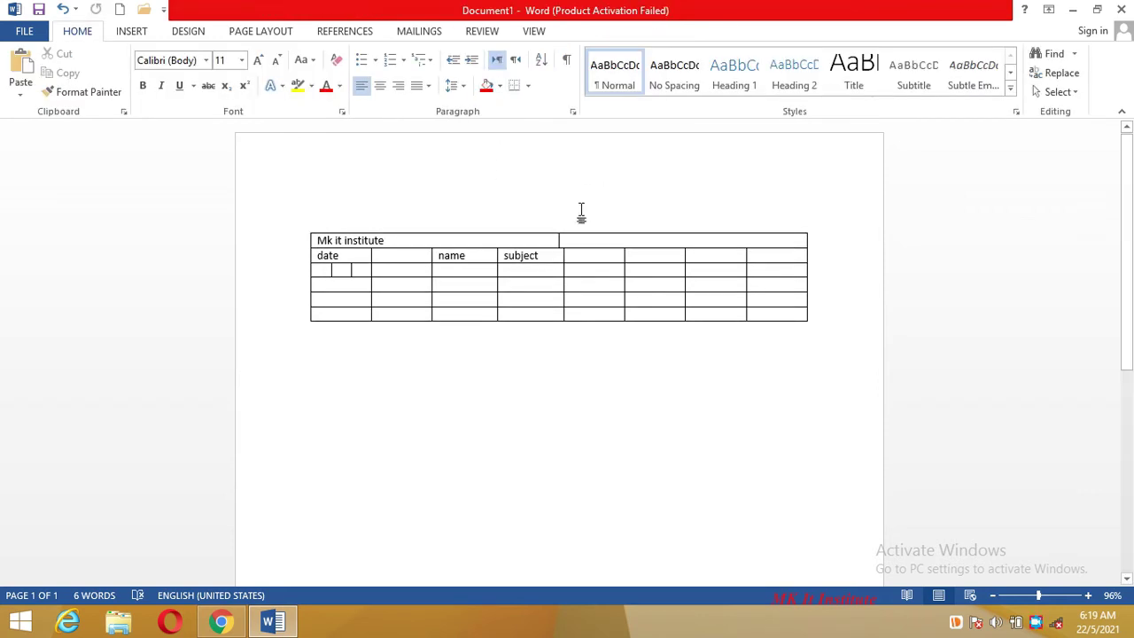
left_click(517, 246)
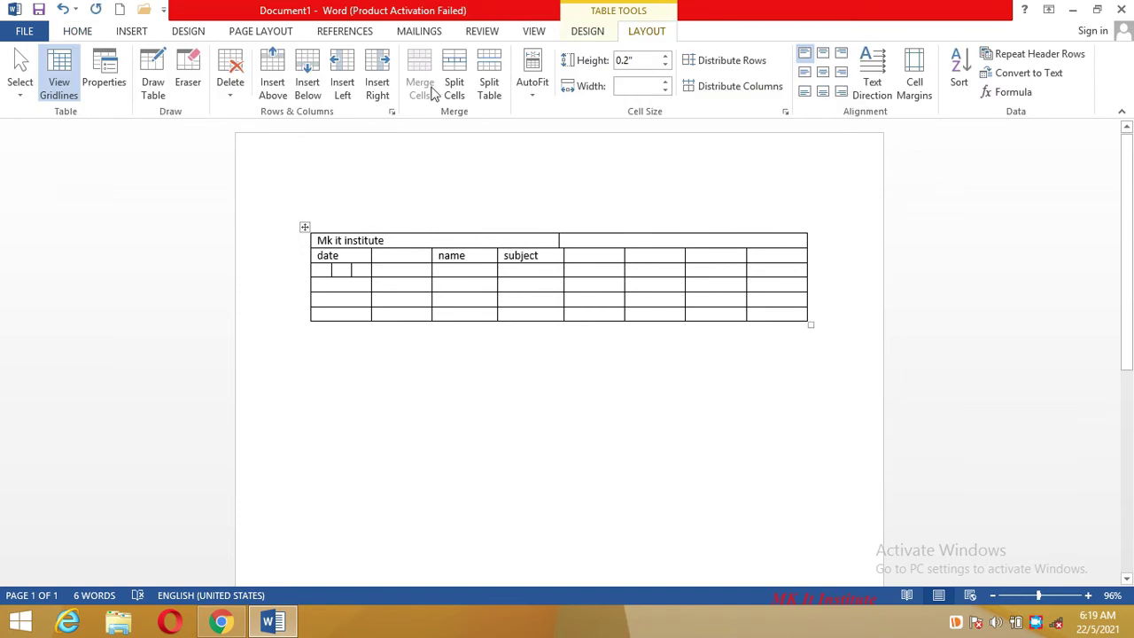
left_click(492, 88)
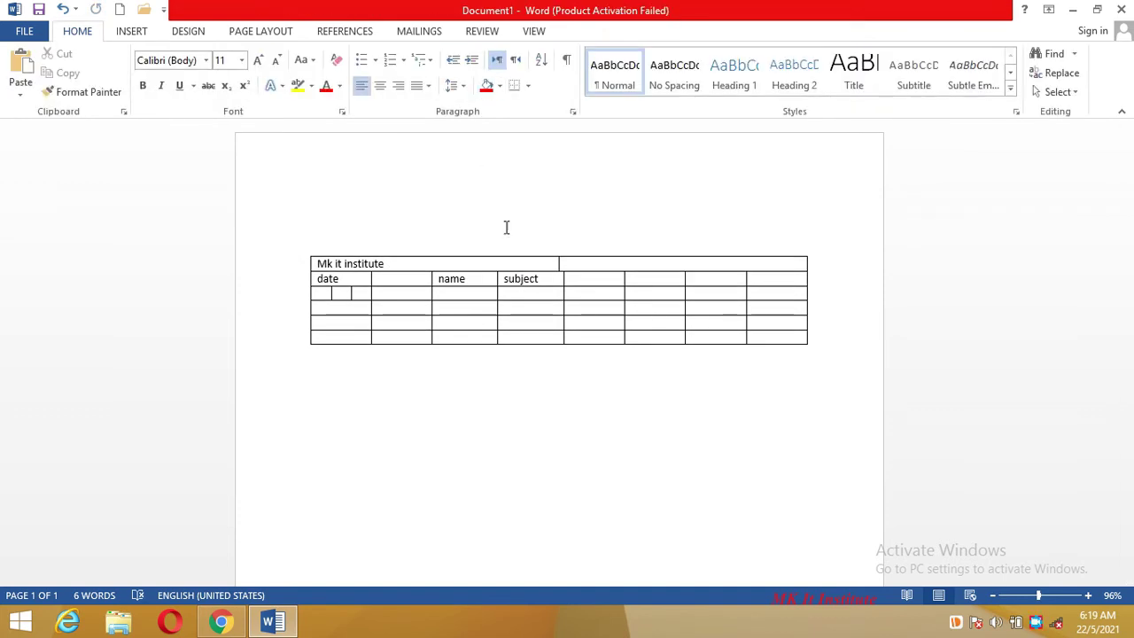
Split the cell containing "Mk it institute" into 5 columns and 1 row
left_click(523, 266)
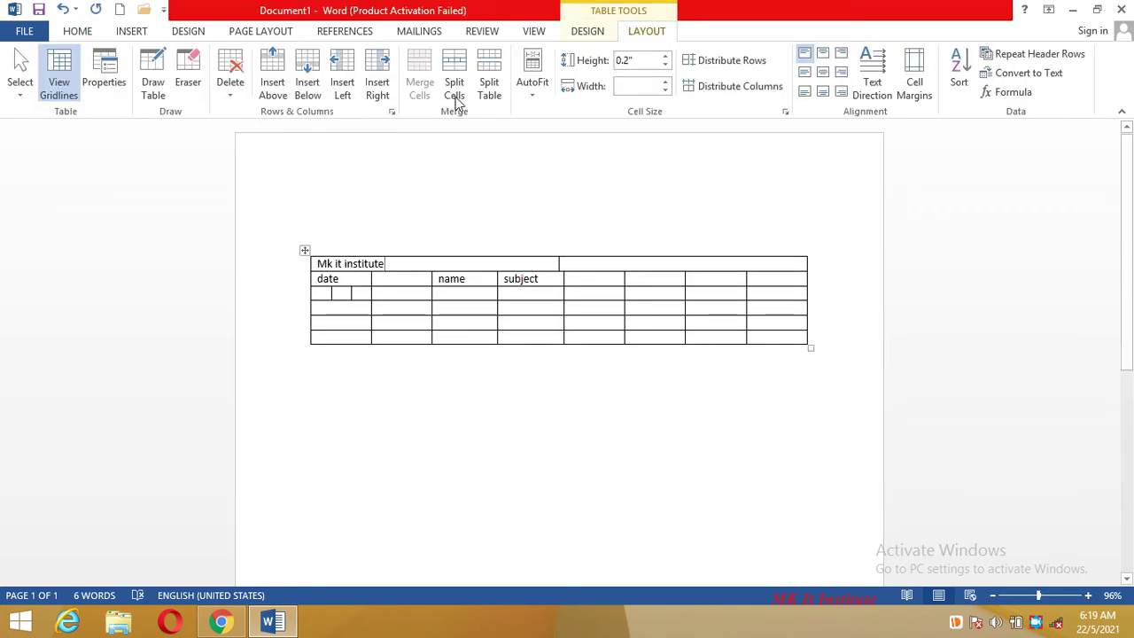
left_click(455, 99)
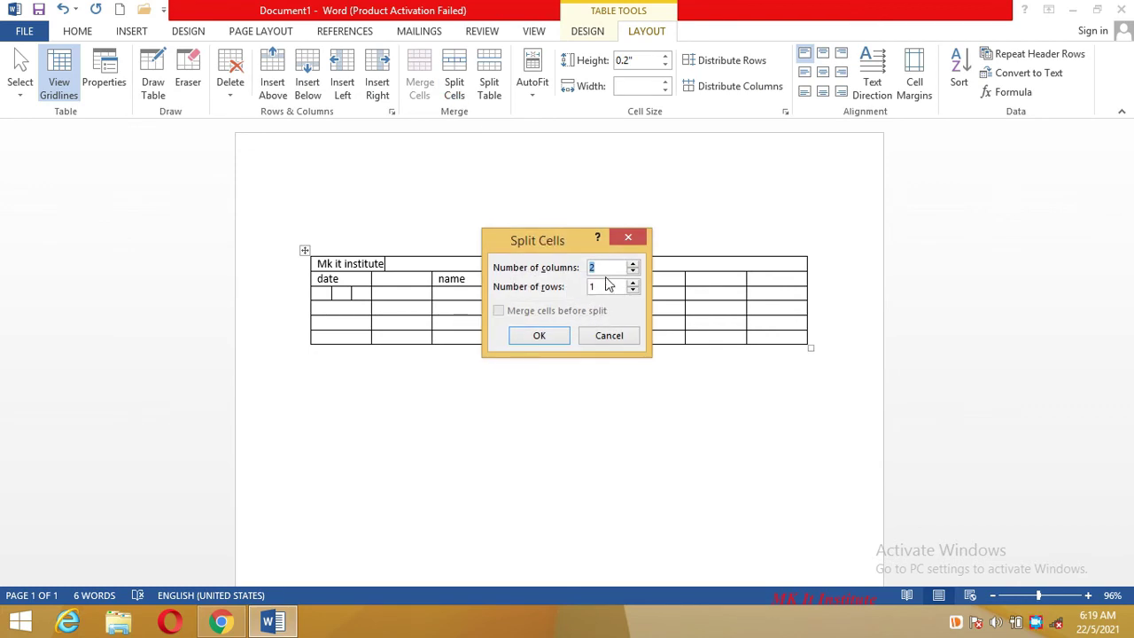
key("BackSpace")
type("5")
left_click(554, 336)
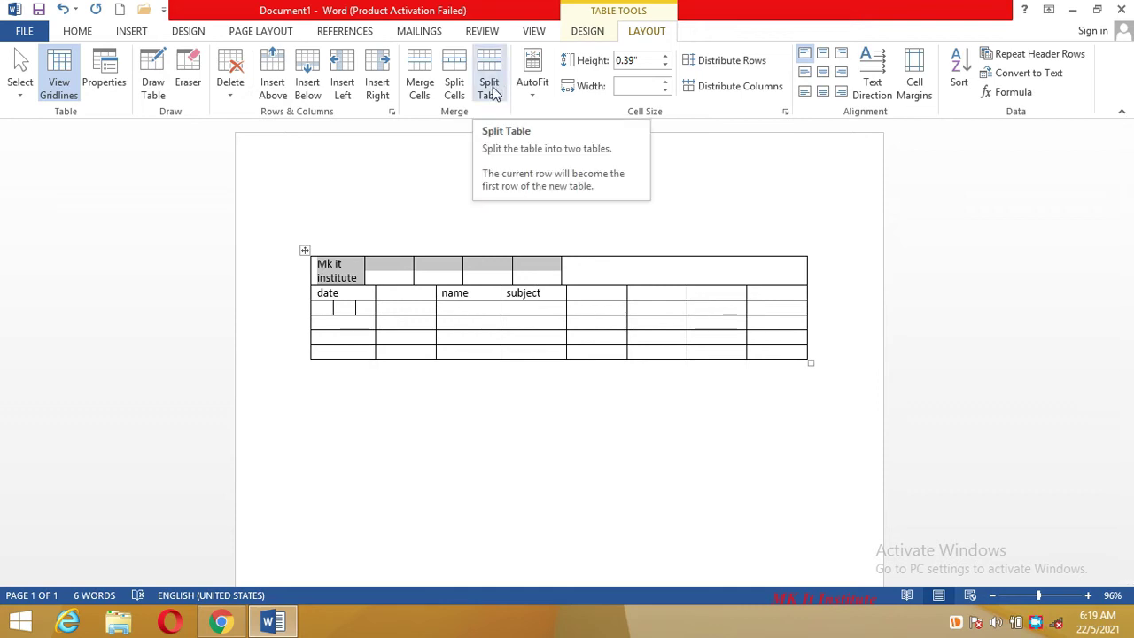
Merge all cells of the "Mk it institute" title row back into one cell
left_click(445, 275)
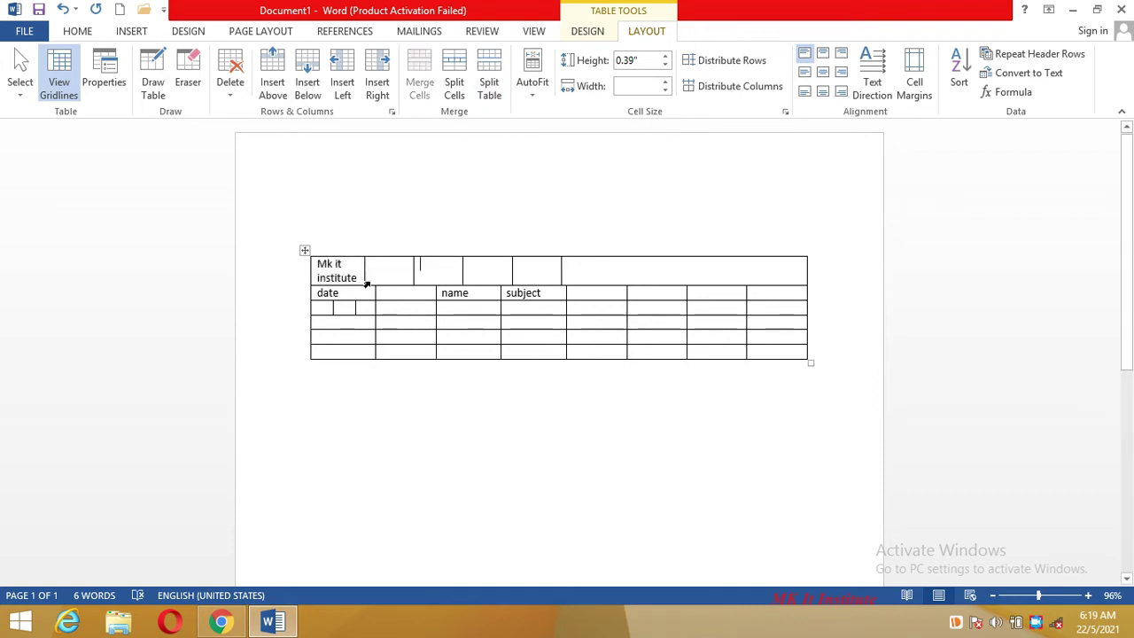
left_click_drag(359, 265, 558, 254)
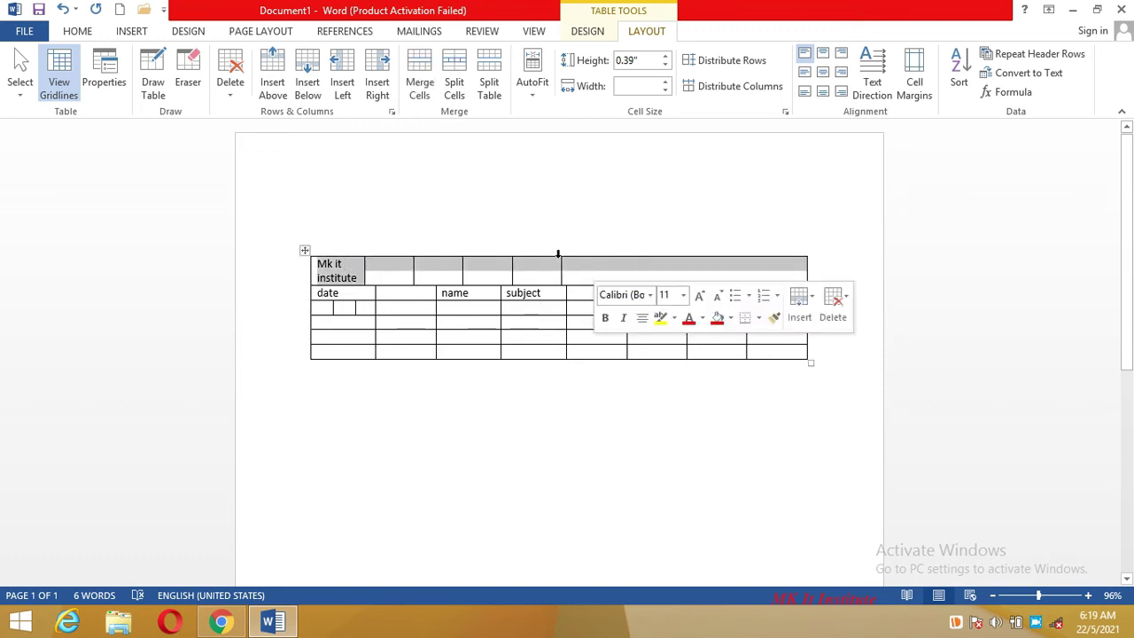
left_click(422, 83)
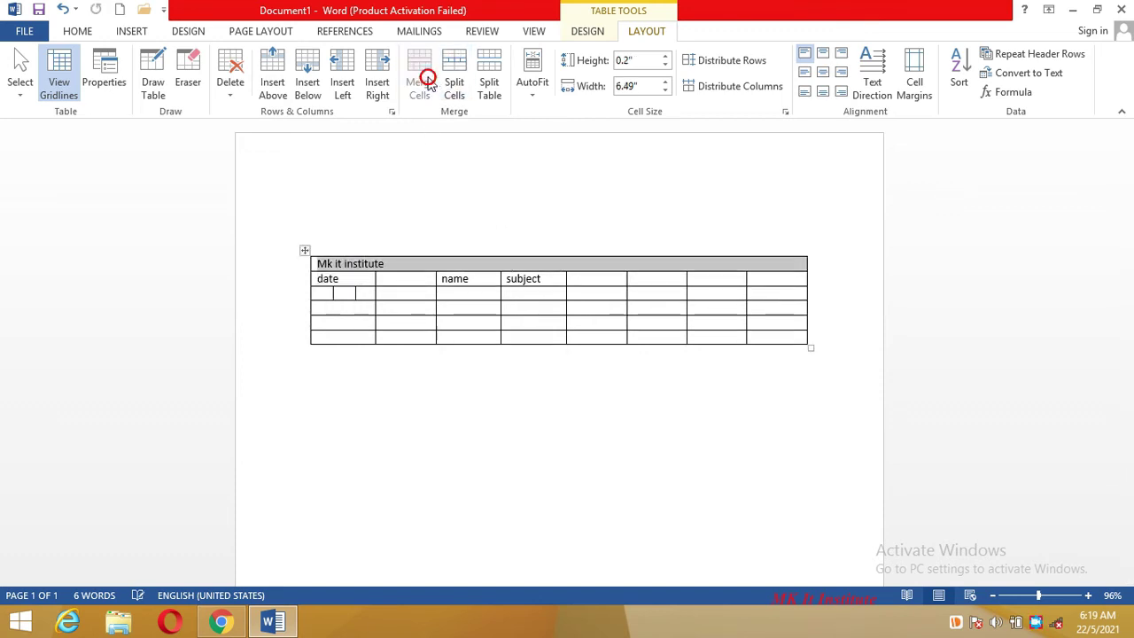
Split the table at the "date" row, and rejoin the two parts by deleting the blank line between them
left_click(370, 280)
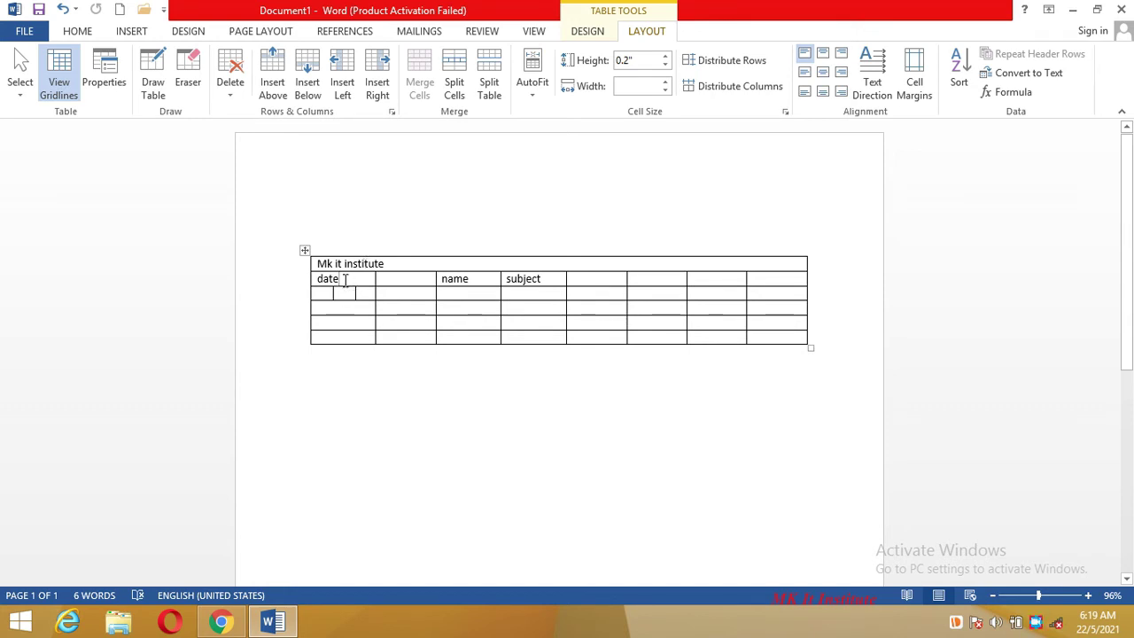
left_click(490, 88)
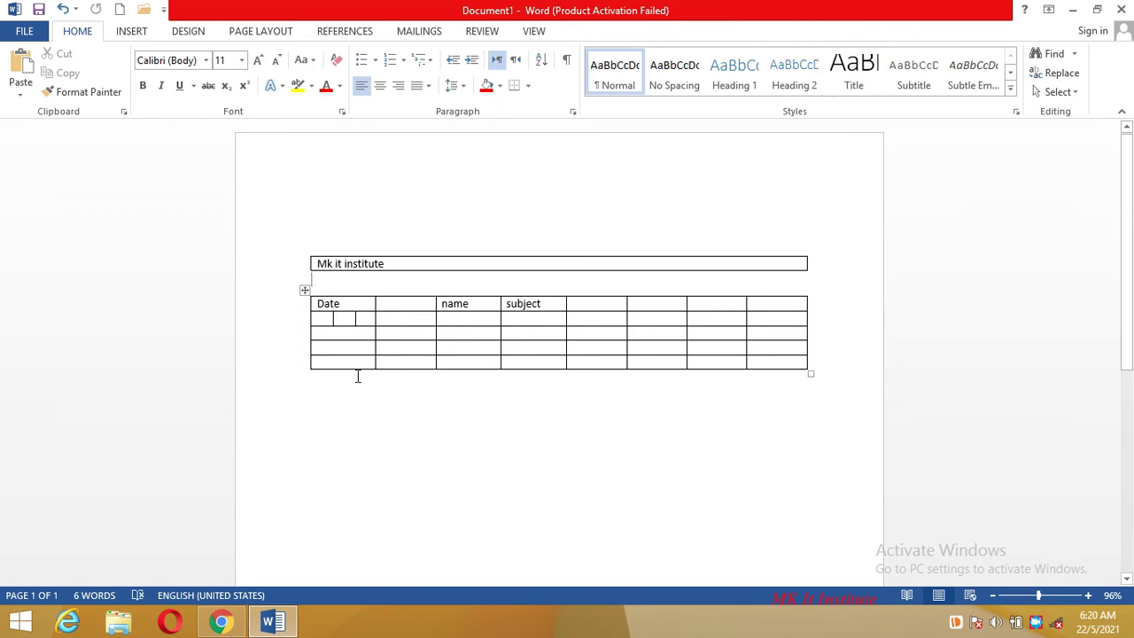
key("Delete")
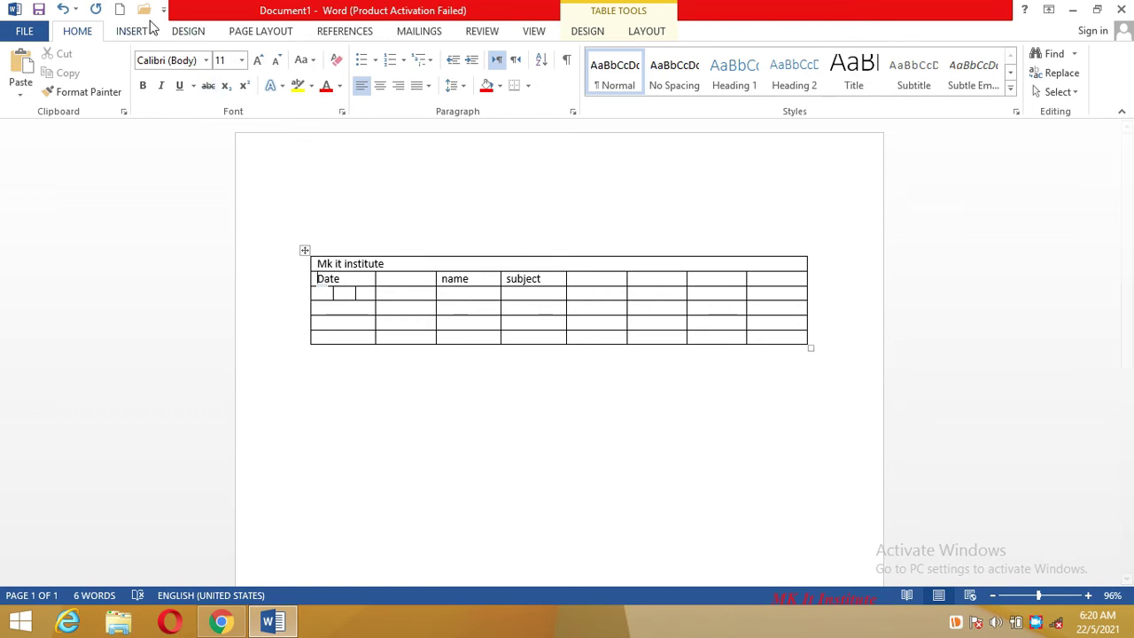
left_click(646, 33)
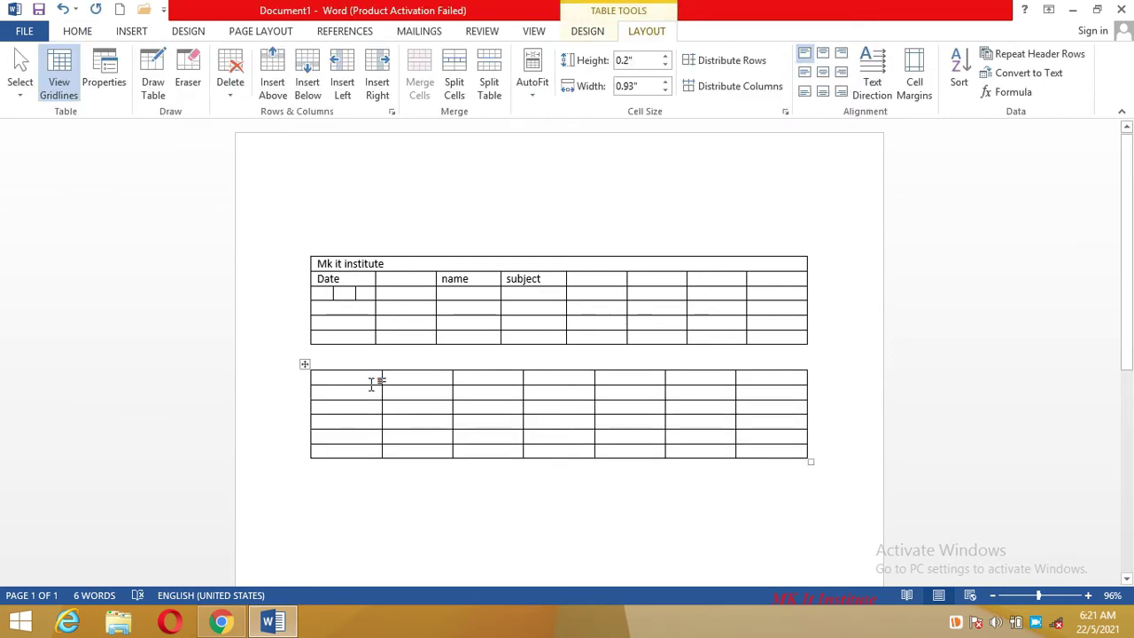
Fill the top row of the empty seven-column table with the headings sun, monday, tue, wed, thu, fri and sat
type("sun")
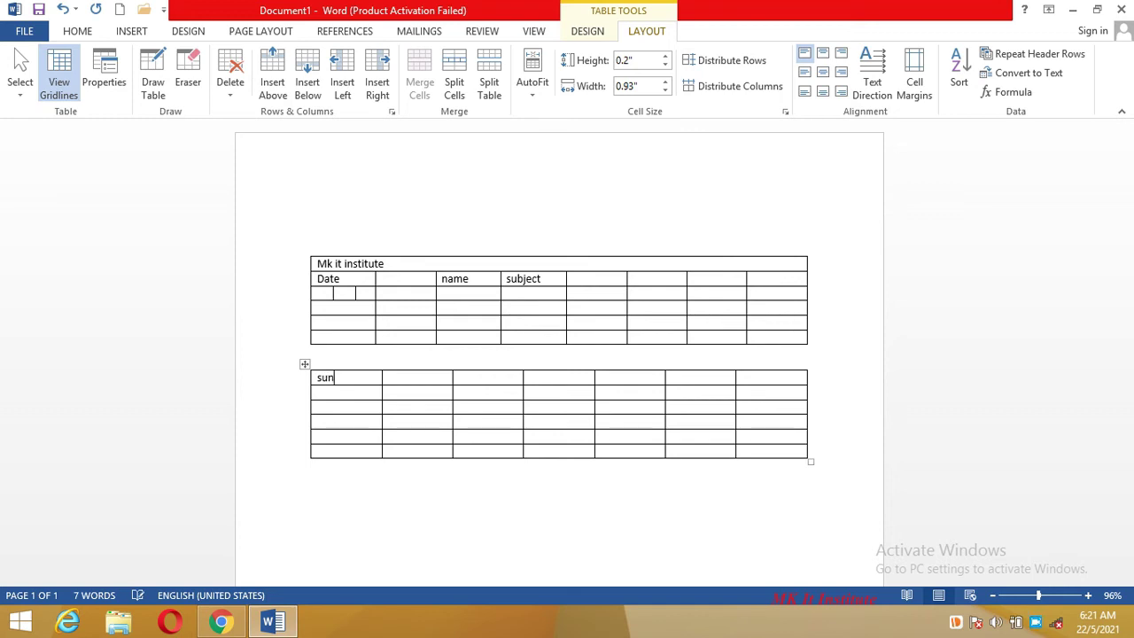
type("monday")
key("Tab")
key("Tab")
type("wed th")
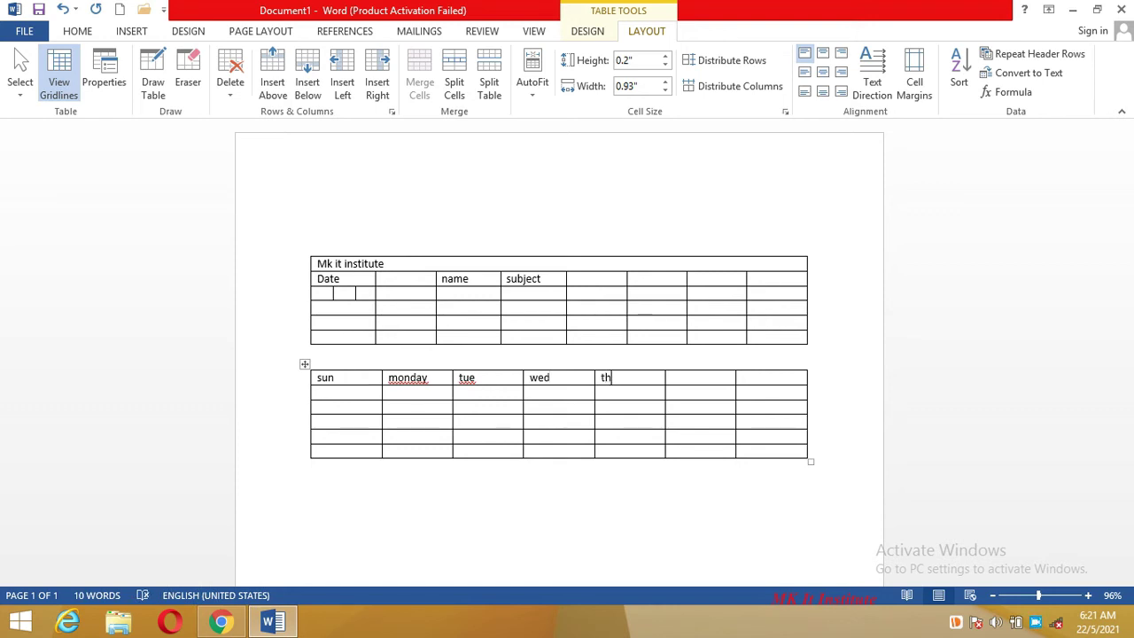
type("u fri")
key("Tab")
type("sa")
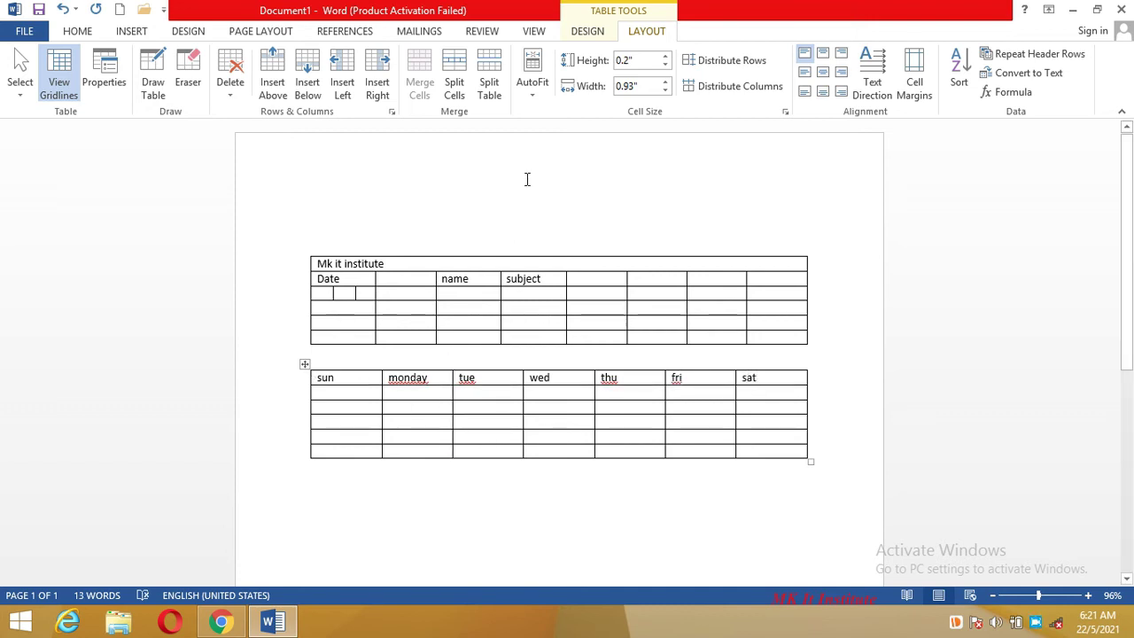
AutoFit the weekday table to its contents, and then to the window width
left_click(537, 92)
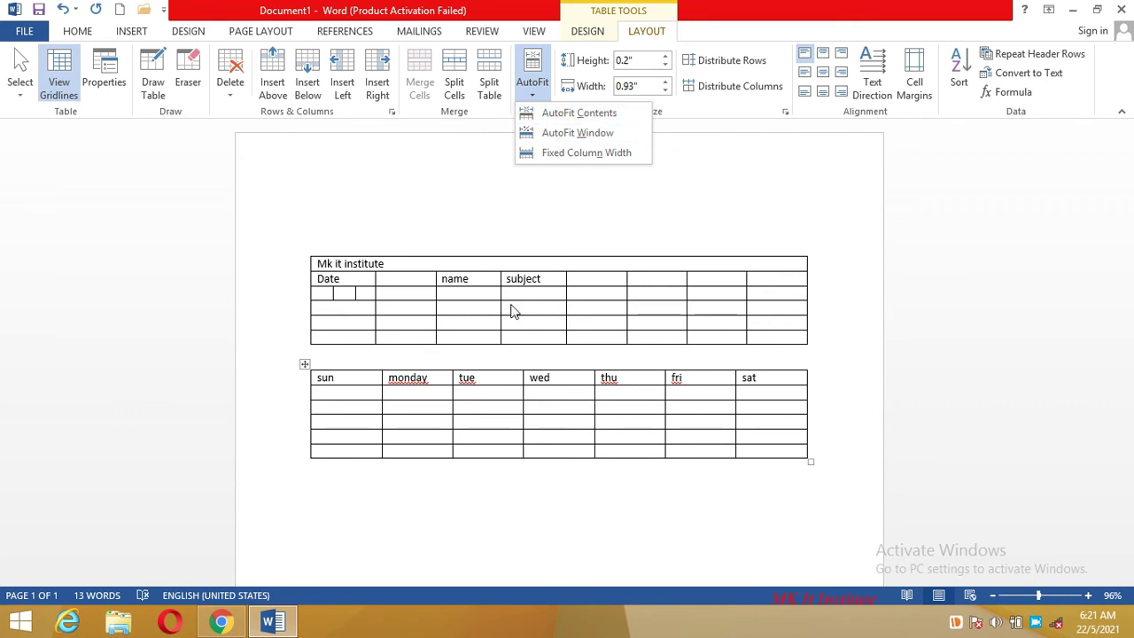
left_click(570, 116)
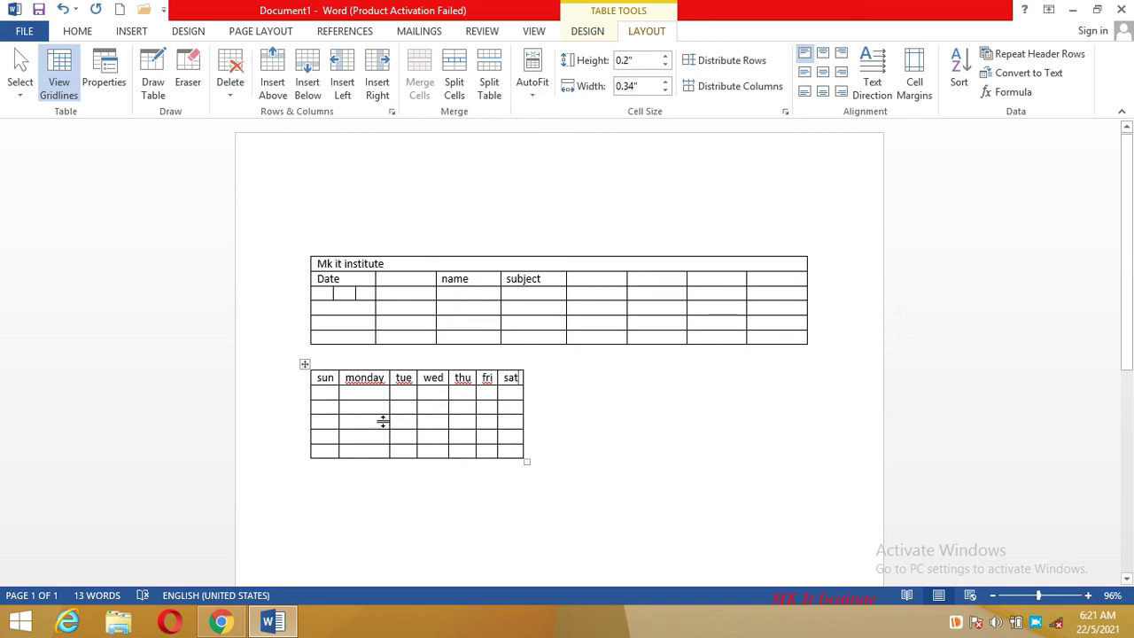
left_click(537, 92)
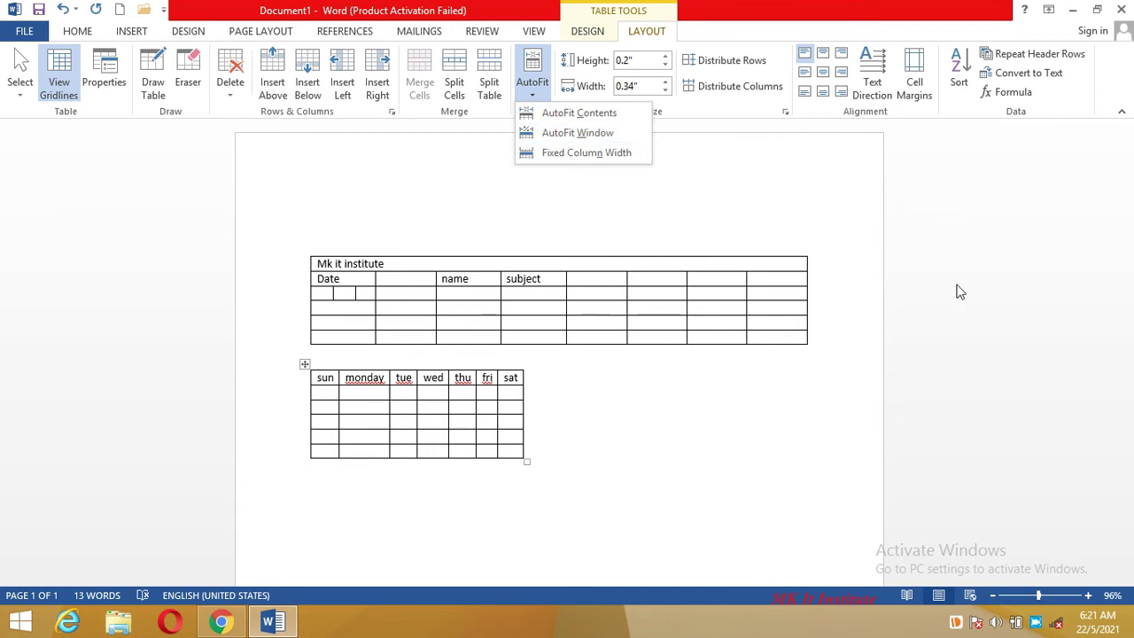
left_click(581, 133)
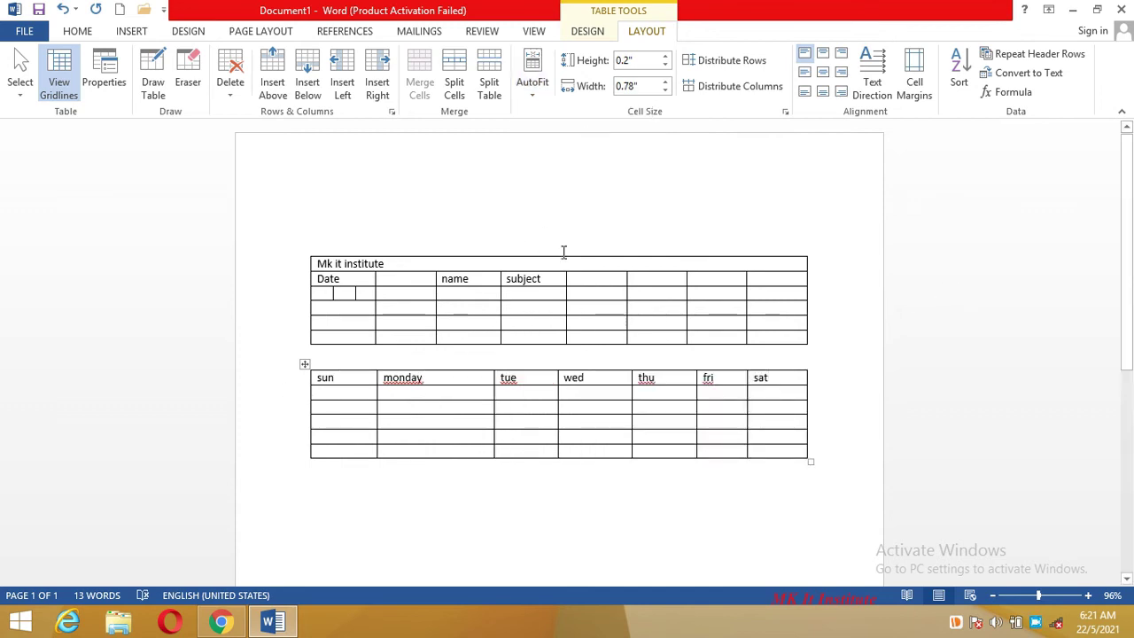
Test the automatic column resizing by entering a long run of filler letters in the cell below "monday", and erase it
left_click(534, 95)
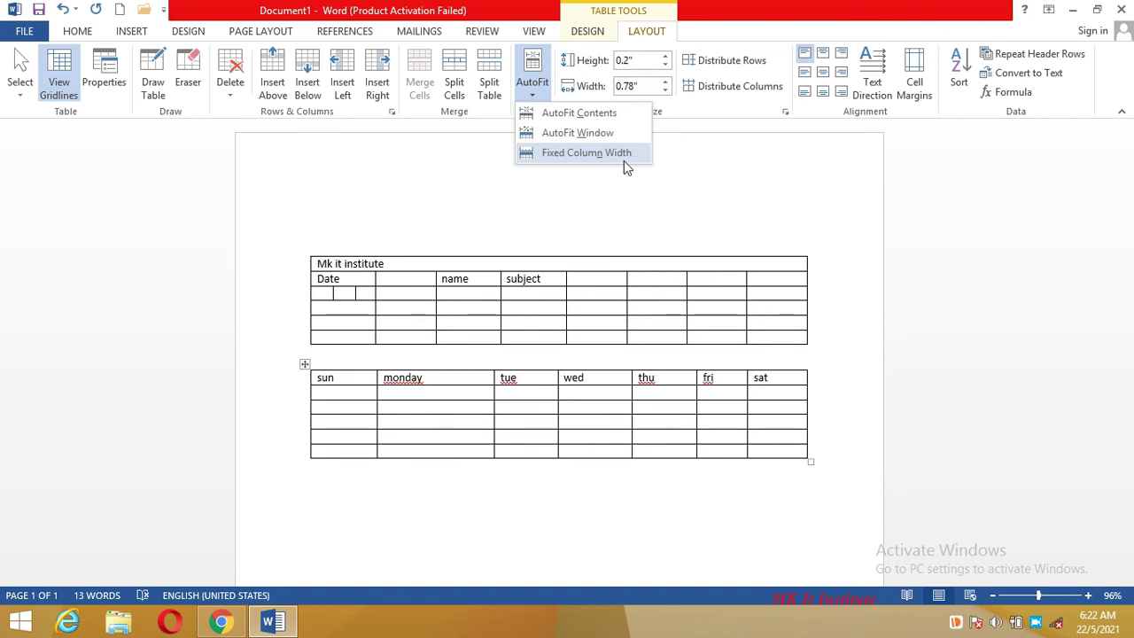
left_click(416, 394)
left_click(416, 391)
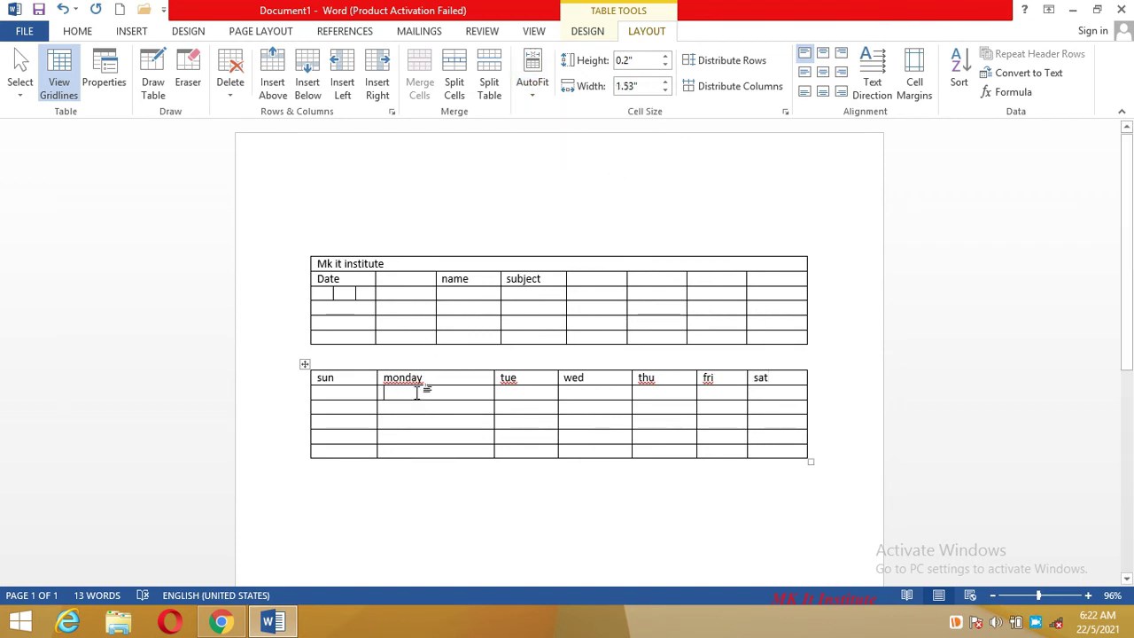
type("Lsgjsdlgjsd;lgjs;ldkgjks;d")
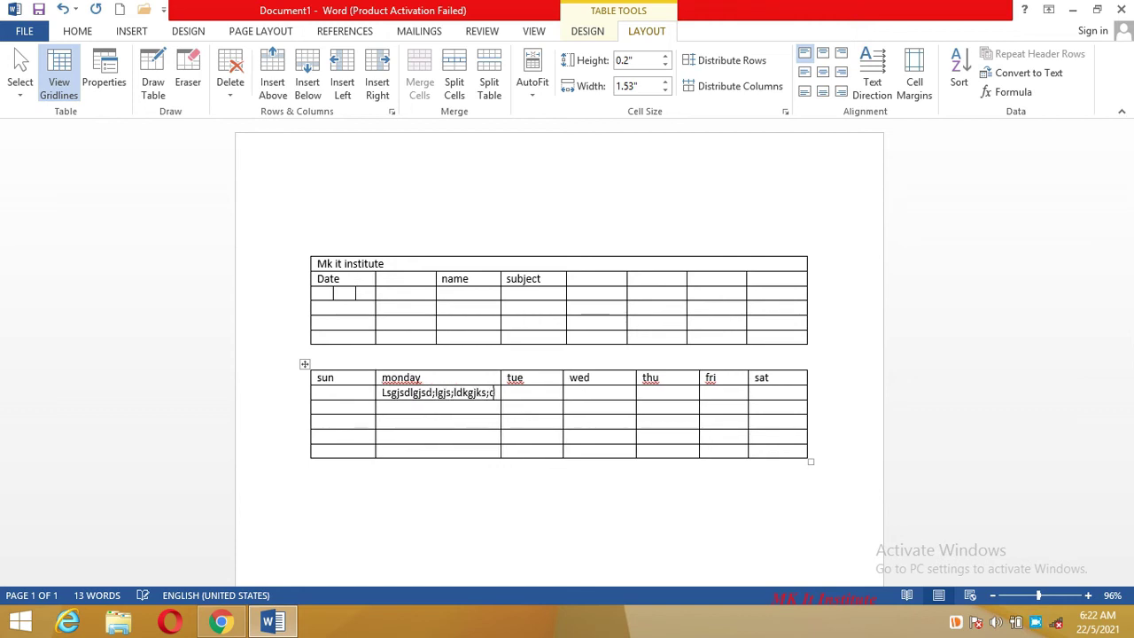
type("lgjs;dlgjs;gjklgjs;dljglskdg")
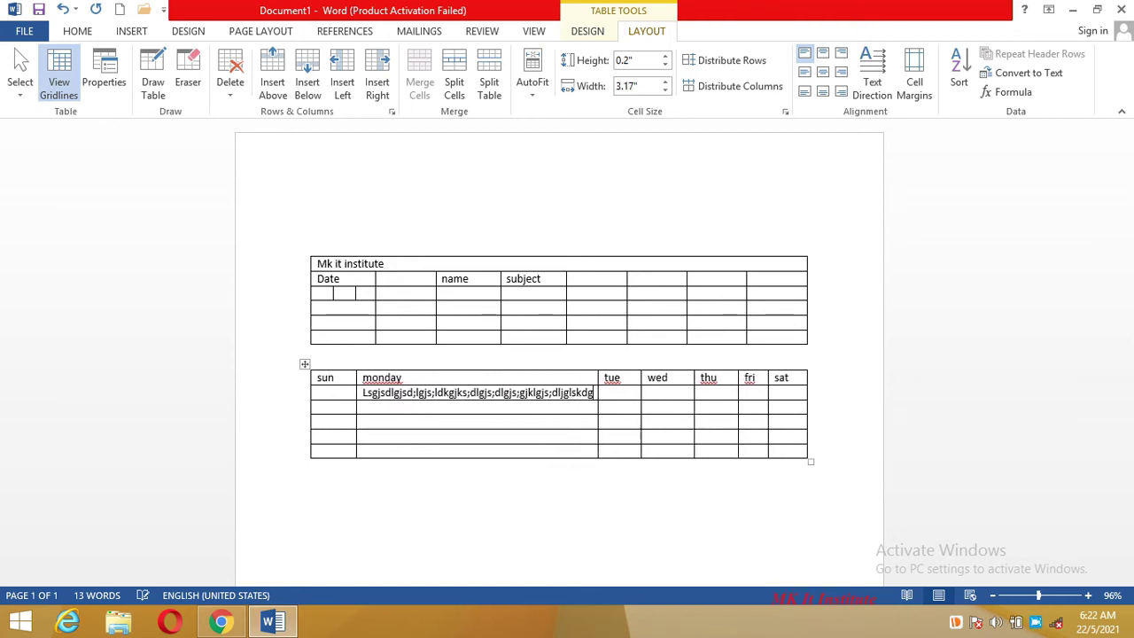
key("BackSpace")
key("BackSpace")
key("BackSpace")
key("BackSpace")
key("BackSpace")
key("BackSpace")
key("BackSpace")
key("BackSpace")
key("BackSpace")
key("BackSpace")
key("BackSpace")
key("BackSpace")
key("BackSpace")
key("BackSpace")
key("BackSpace")
key("BackSpace")
key("BackSpace")
key("BackSpace")
key("BackSpace")
key("BackSpace")
key("BackSpace")
key("BackSpace")
key("BackSpace")
key("BackSpace")
key("BackSpace")
key("BackSpace")
key("BackSpace")
key("BackSpace")
key("BackSpace")
key("BackSpace")
key("BackSpace")
key("BackSpace")
key("BackSpace")
key("BackSpace")
key("BackSpace")
key("BackSpace")
key("BackSpace")
key("BackSpace")
key("BackSpace")
key("BackSpace")
key("BackSpace")
key("BackSpace")
key("BackSpace")
key("BackSpace")
key("BackSpace")
key("BackSpace")
key("BackSpace")
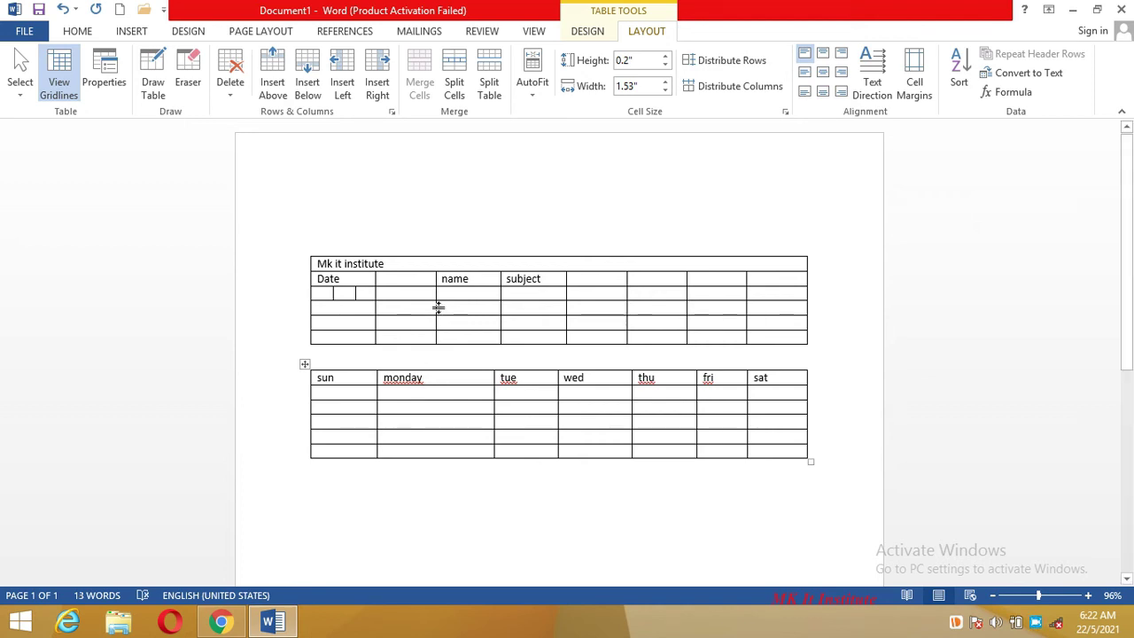
Set the weekday table to Fixed Column Width, and test it with filler text below "monday" that is undone again
left_click(531, 92)
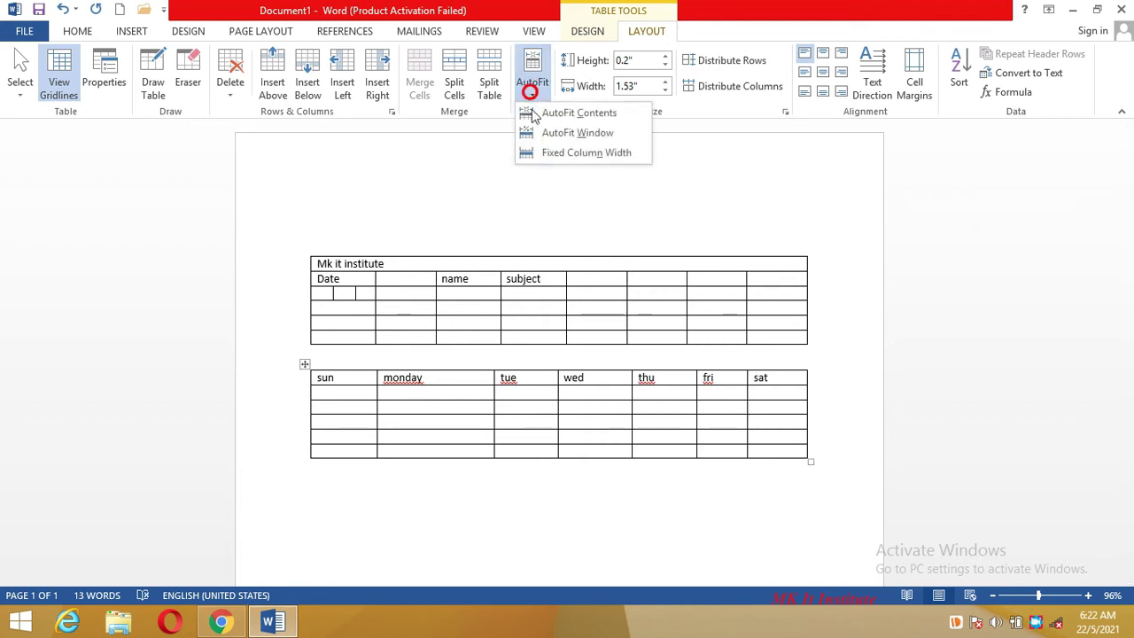
left_click(549, 154)
type("Dsgjksldjglds;kjglkdsjgs;ljkg;ldkjgl;dsjg;ldkgd;lgkdgkd;gjdfklgjsd;lgjkdlkgd")
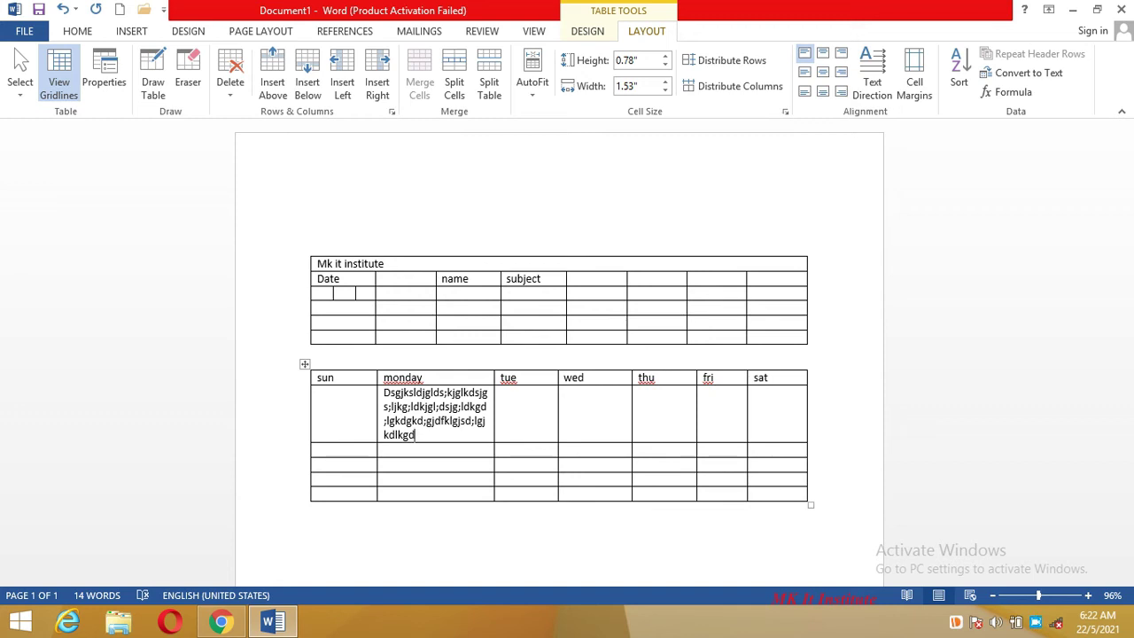
key("ctrl+z")
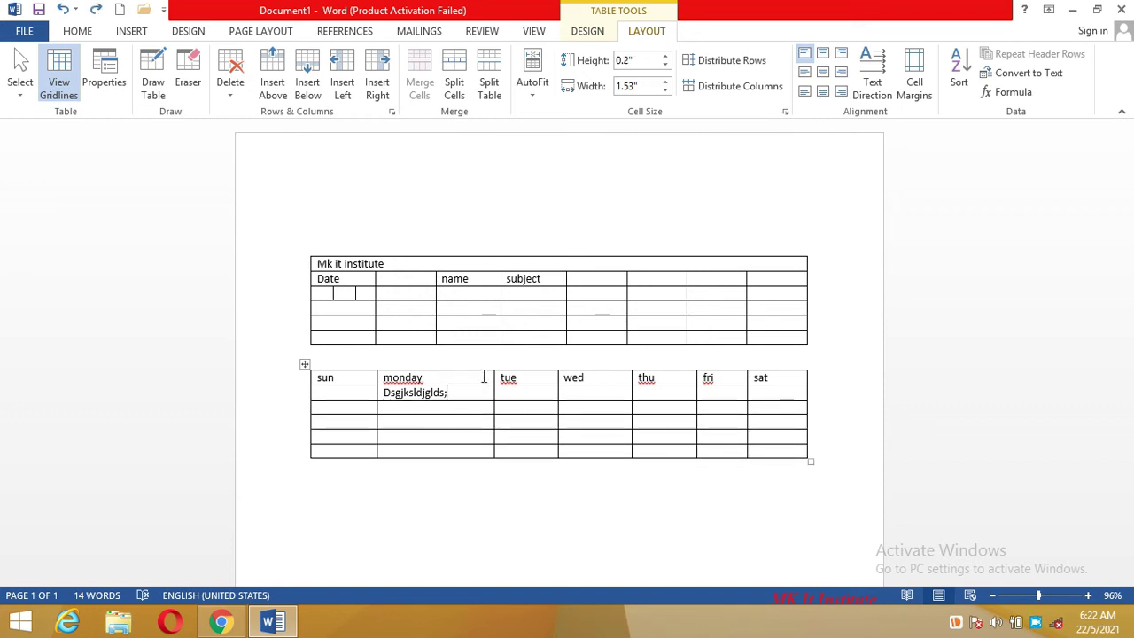
key("ctrl+z")
Set the cell below "monday" to a height of 1.2" and a width of 2.2"
left_click(664, 57)
left_click(664, 56)
left_click(664, 57)
left_click(664, 57)
left_click(664, 58)
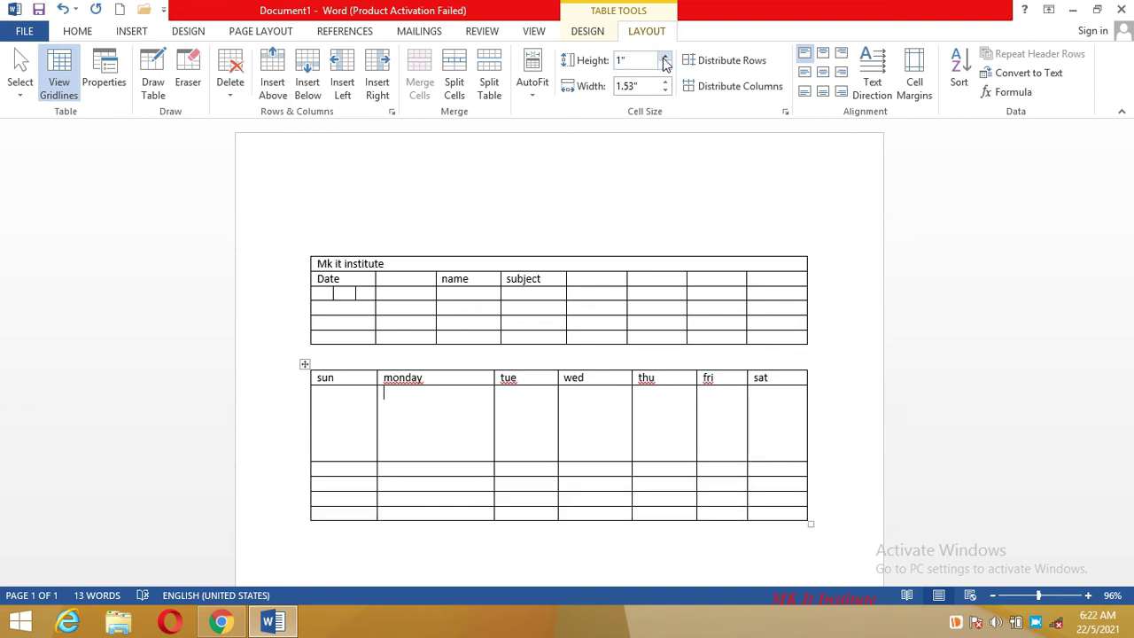
left_click(664, 56)
left_click(665, 57)
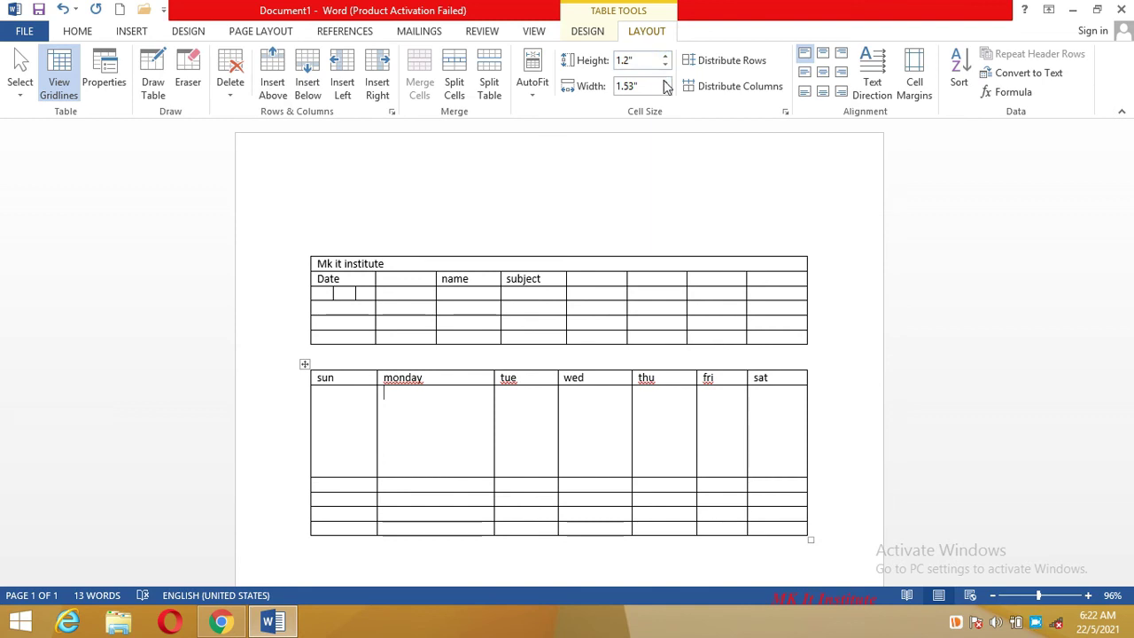
left_click(665, 83)
left_click(665, 82)
left_click(665, 82)
left_click(665, 83)
left_click(665, 82)
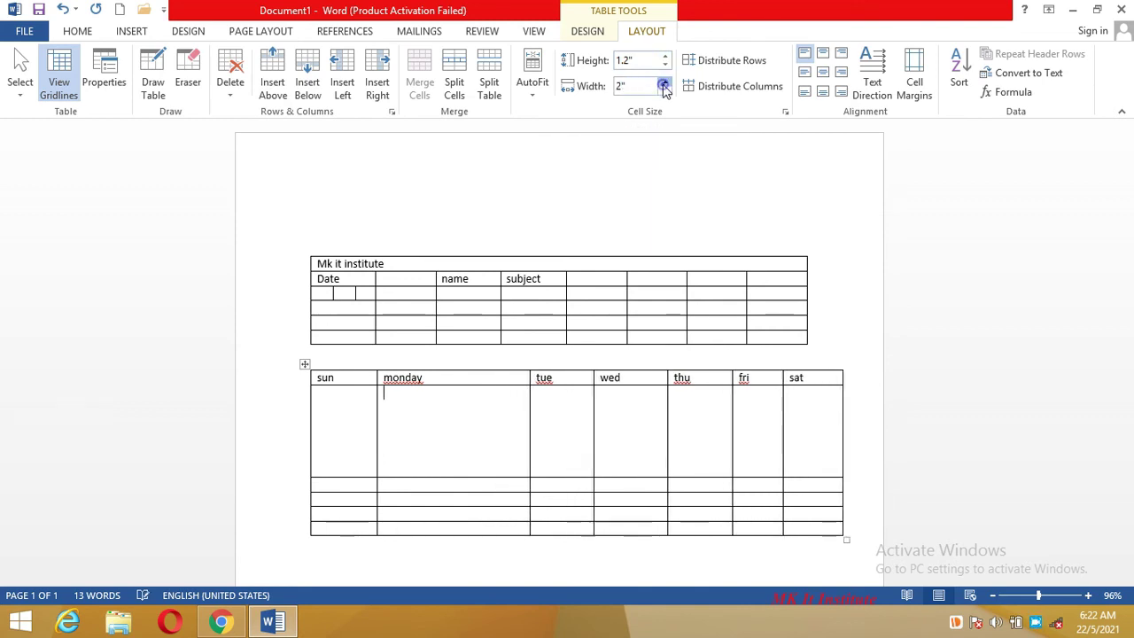
left_click(665, 82)
left_click(665, 83)
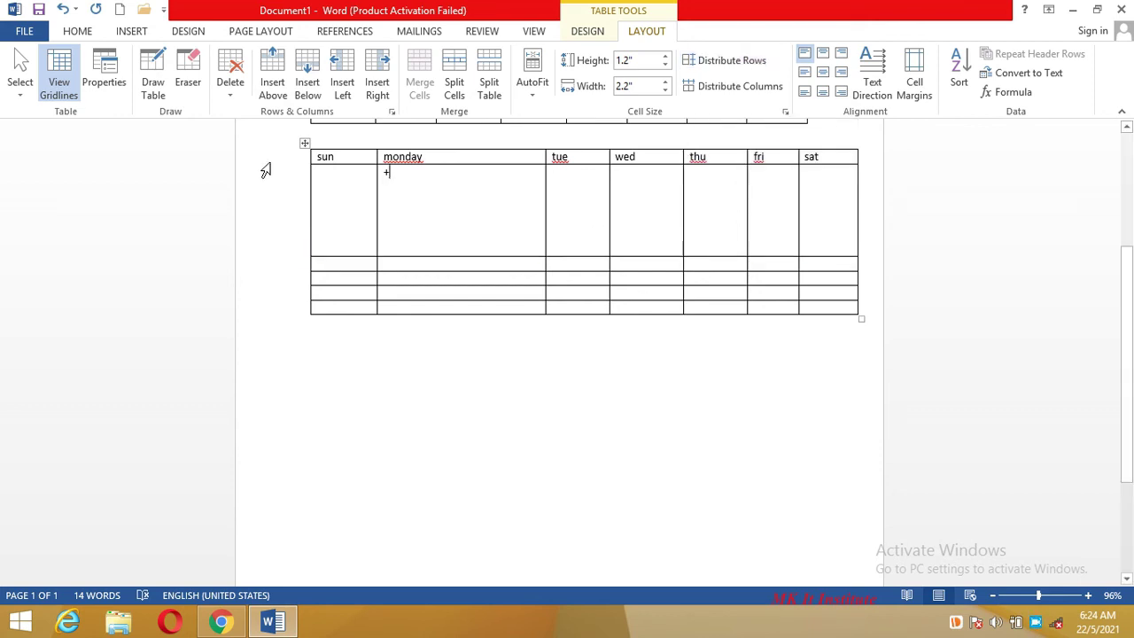
Draw a new table by hand below the weekday table and divide it into three rows and four columns
left_click(152, 75)
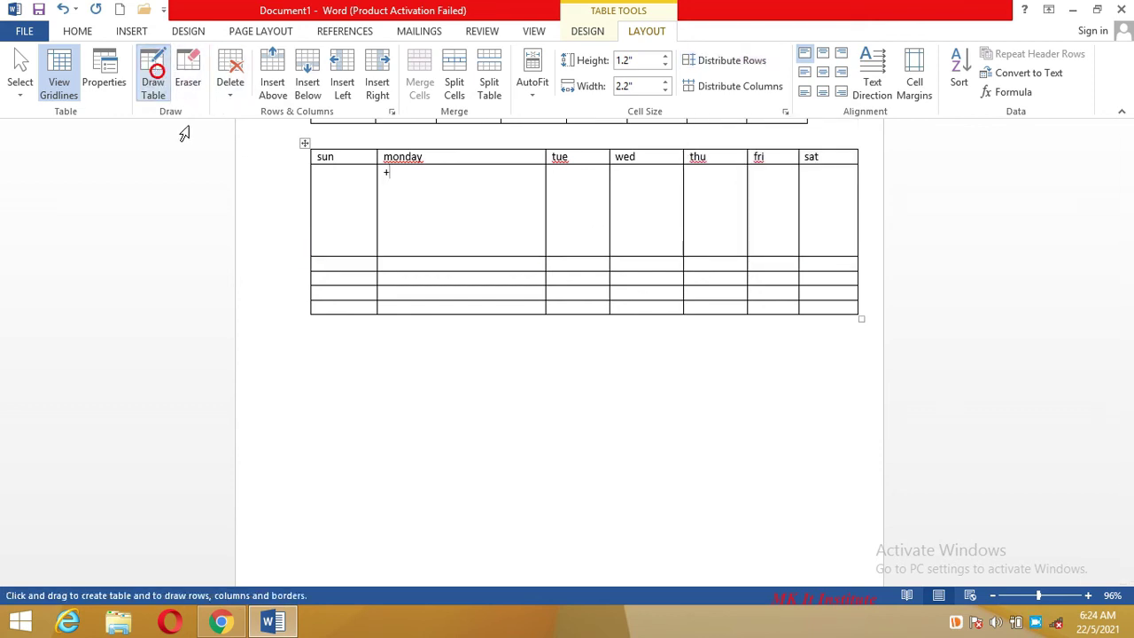
mouse_move(330, 359)
left_mouse_down()
mouse_move(370, 390)
mouse_move(714, 507)
mouse_move(772, 498)
mouse_move(766, 483)
left_mouse_up()
left_click_drag(337, 389, 656, 395)
left_click(549, 357)
left_click_drag(549, 357, 552, 469)
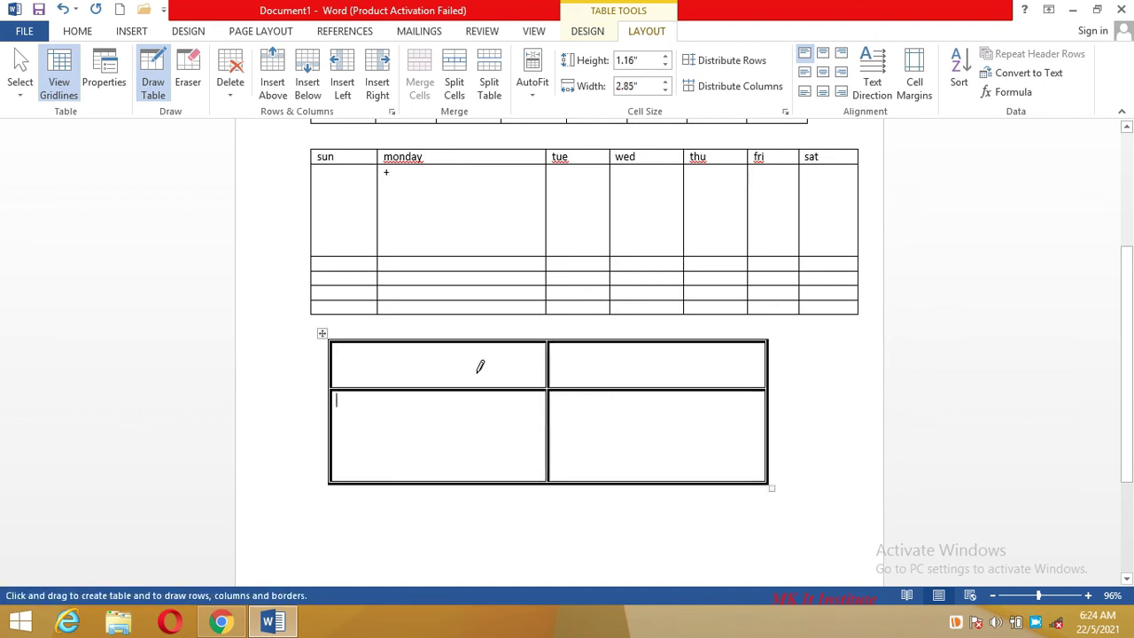
left_click_drag(458, 347, 464, 476)
mouse_move(632, 374)
left_mouse_down()
mouse_move(640, 364)
mouse_move(661, 440)
mouse_move(638, 439)
left_mouse_up()
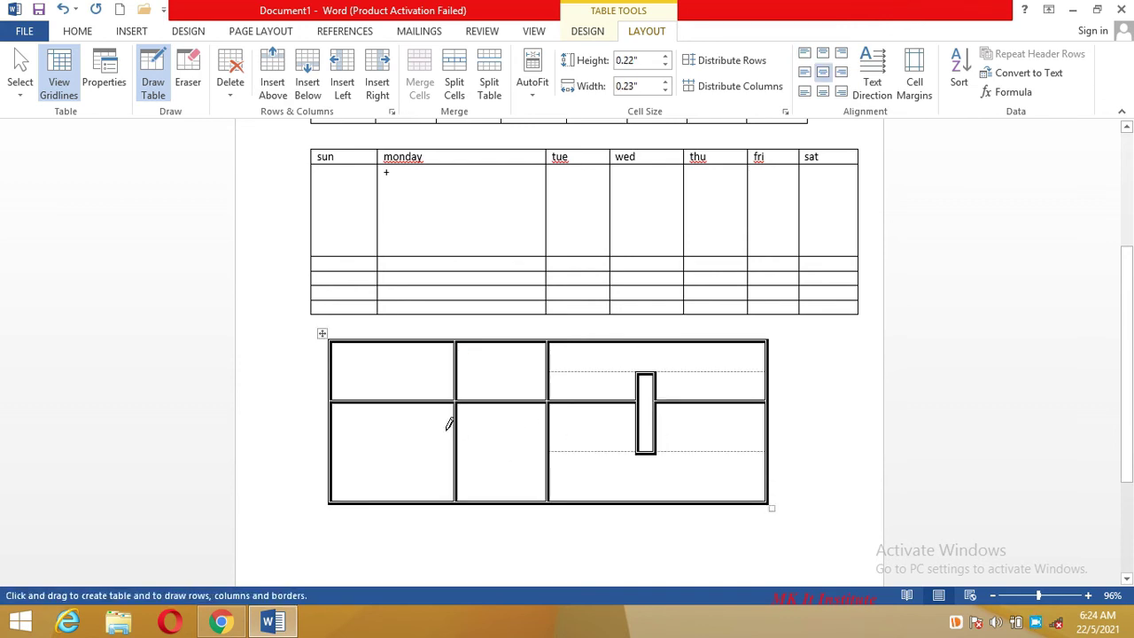
mouse_move(614, 421)
left_mouse_down()
mouse_move(629, 374)
mouse_move(643, 430)
left_mouse_up()
mouse_move(420, 431)
left_mouse_down()
mouse_move(749, 400)
mouse_move(749, 410)
left_mouse_up()
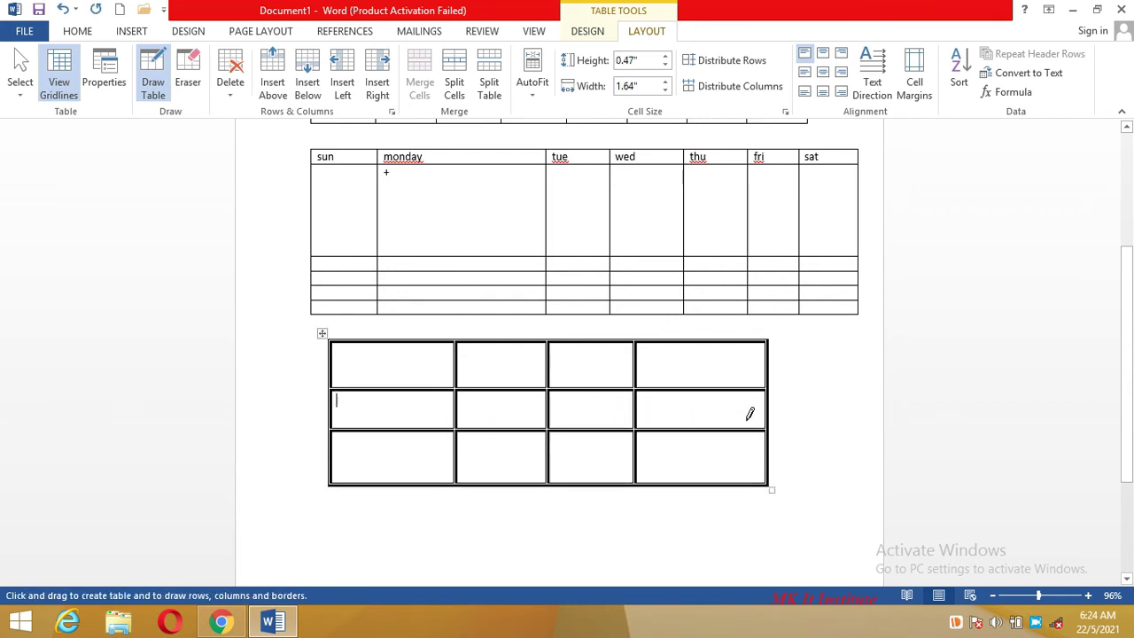
Distribute the rows and columns of the hand-drawn table evenly
left_click(734, 62)
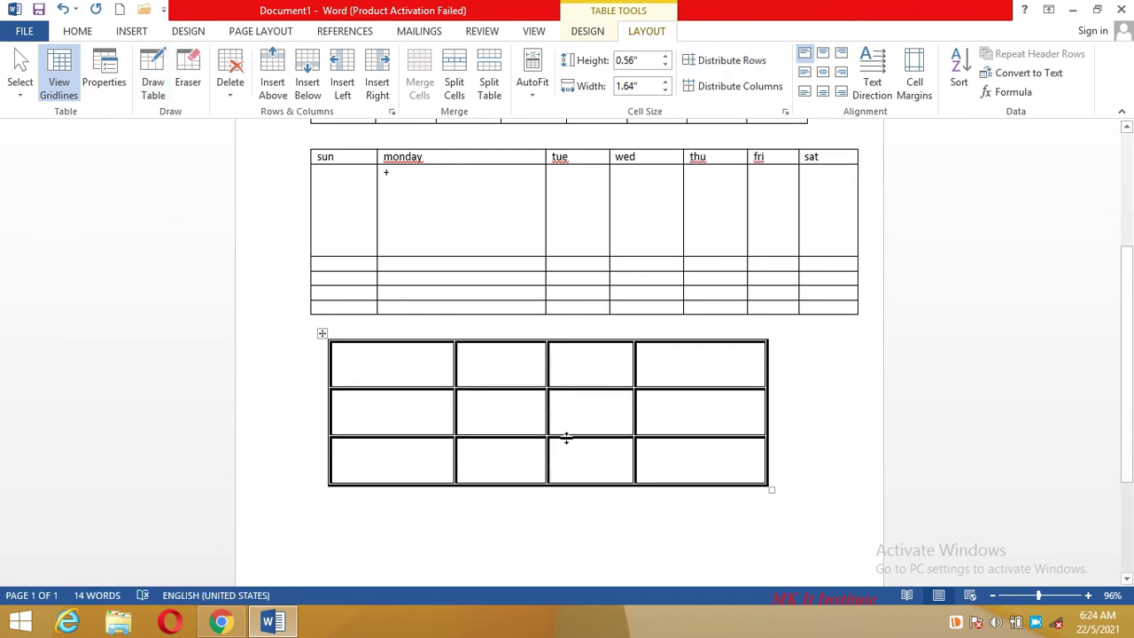
left_click(753, 89)
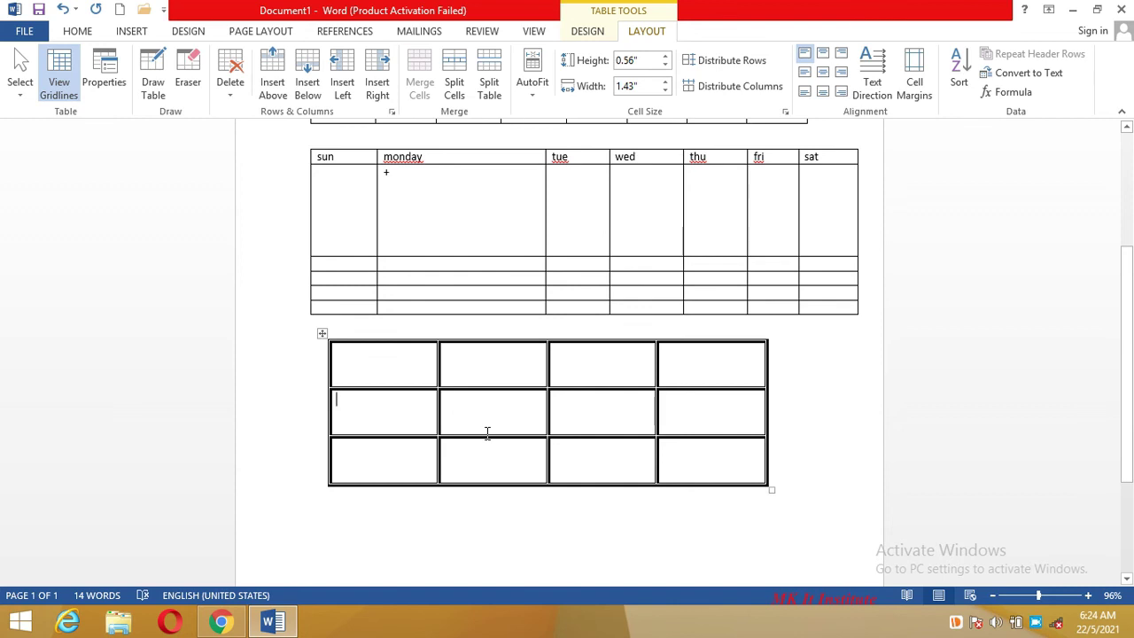
left_click(395, 372)
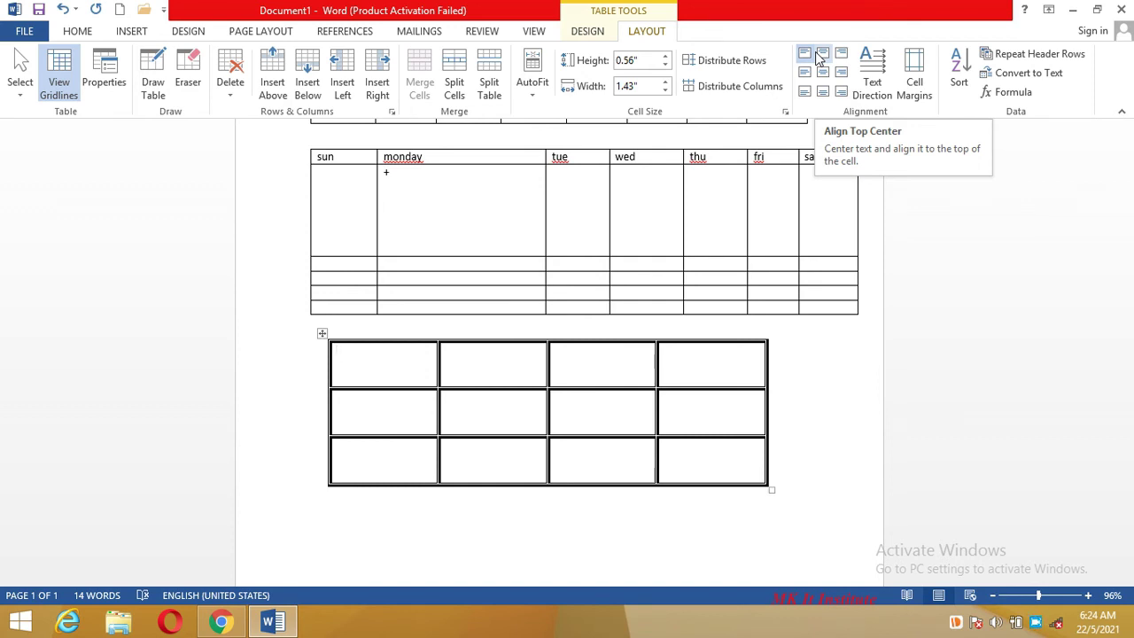
Try Align Top Center on the "sun" heading cell, and set it to Align Top Right
left_click(472, 156)
left_click(367, 157)
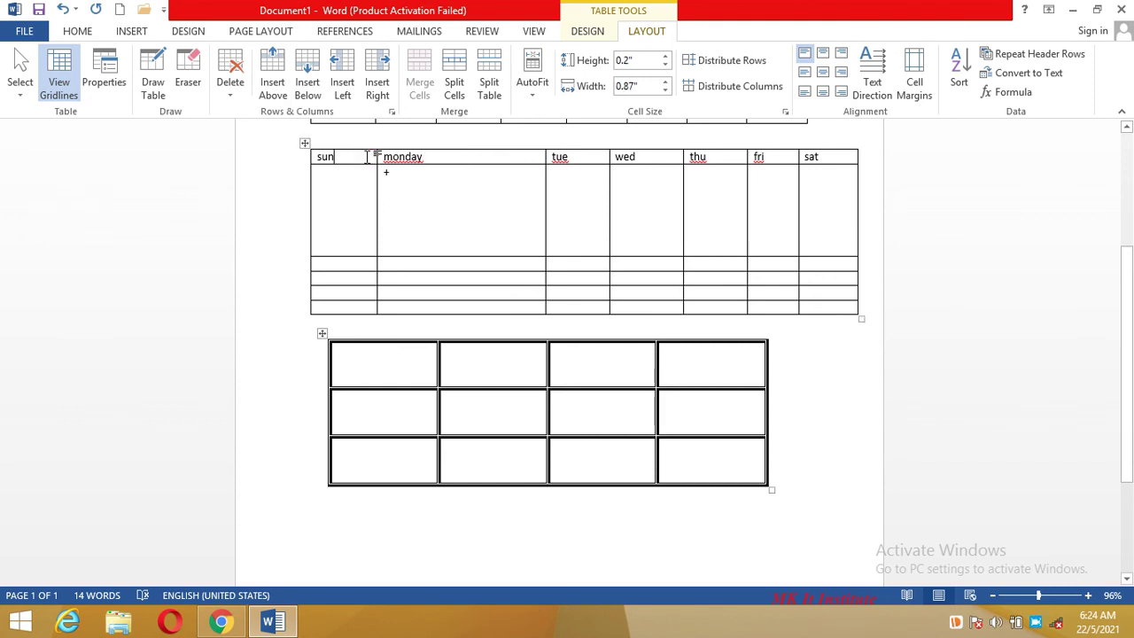
left_click(823, 57)
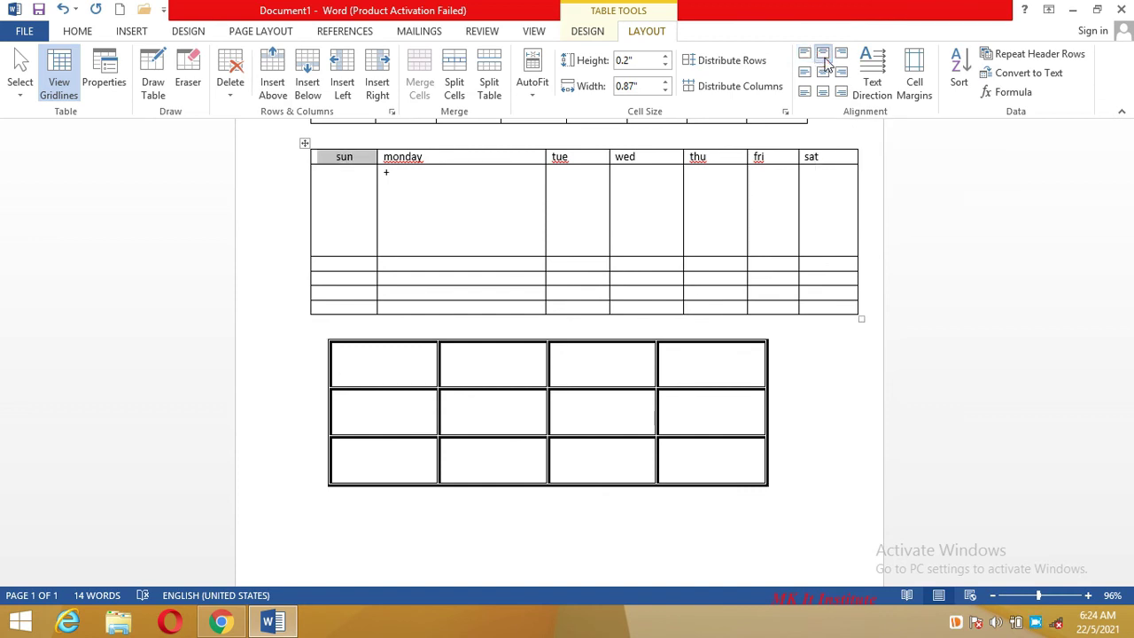
left_click(842, 55)
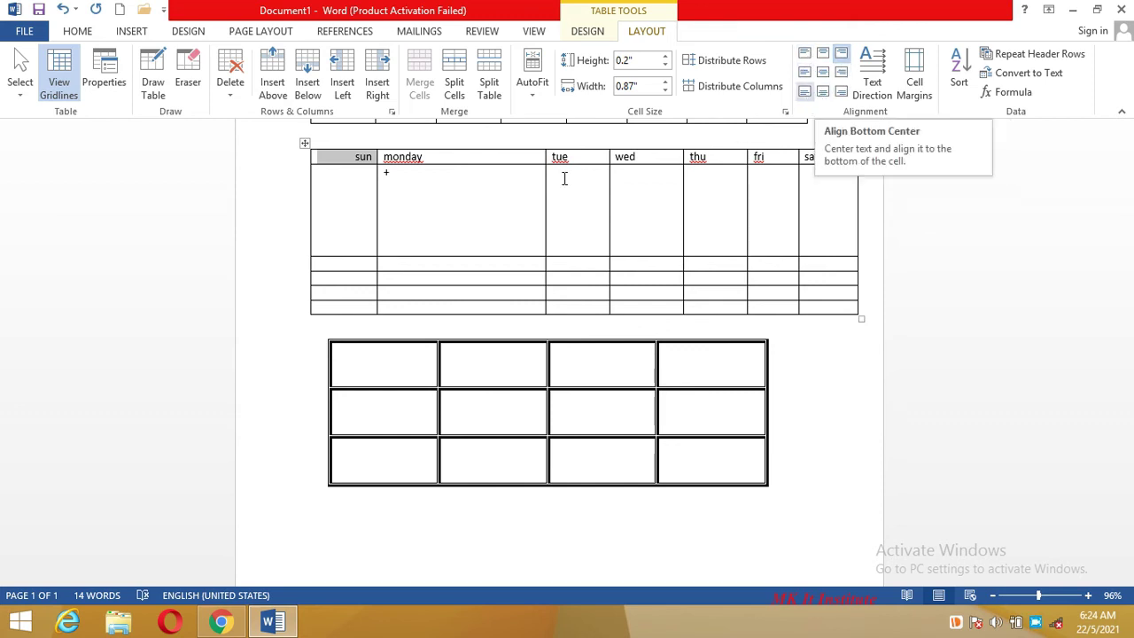
Try the center, center right, center left, bottom left, bottom center and bottom right alignments on the "monday" heading cell
left_click(457, 159)
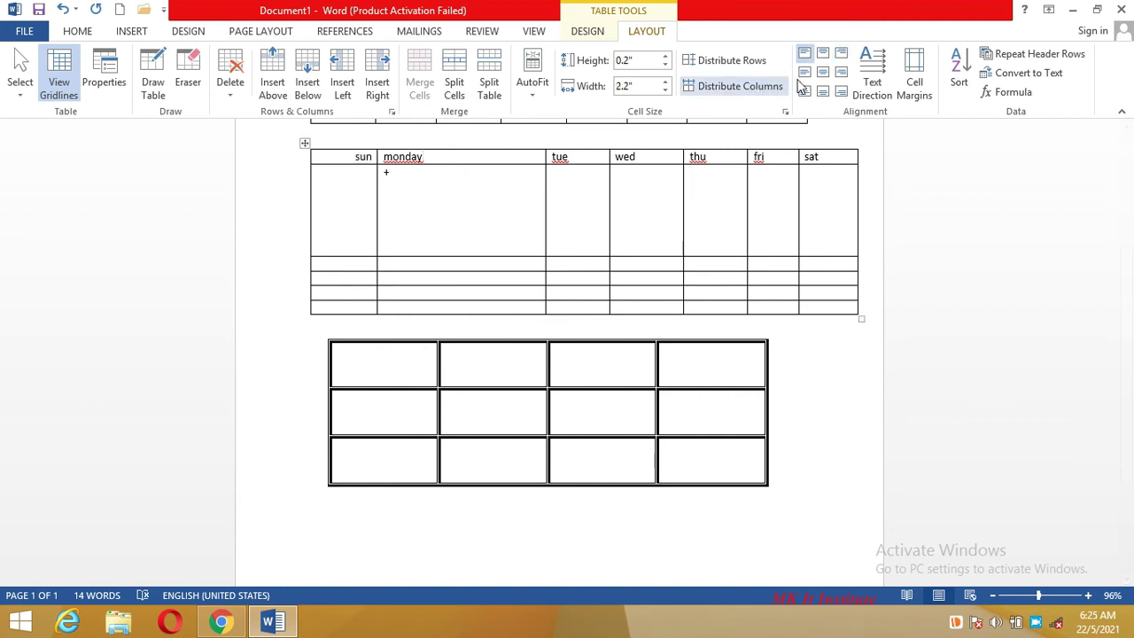
left_click(823, 73)
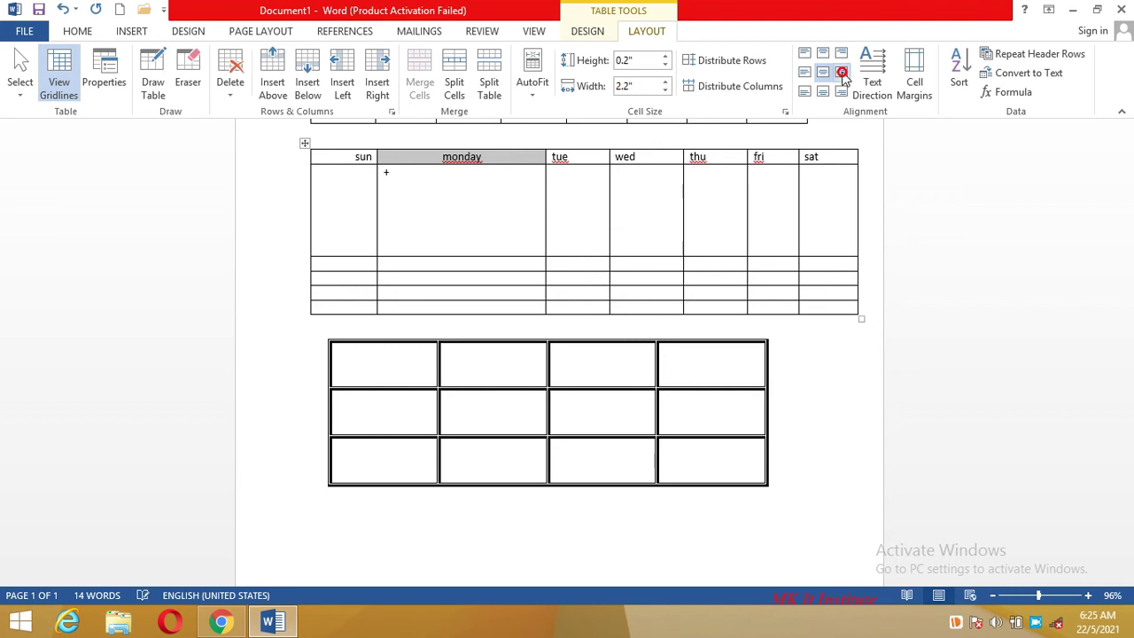
left_click(841, 74)
left_click(805, 74)
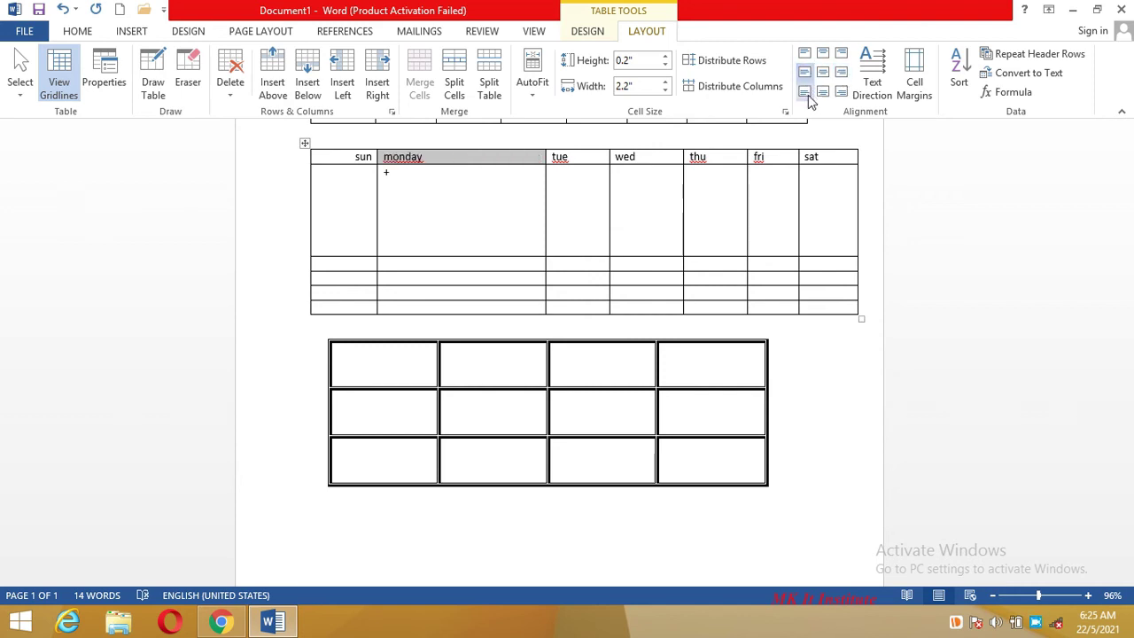
left_click(805, 94)
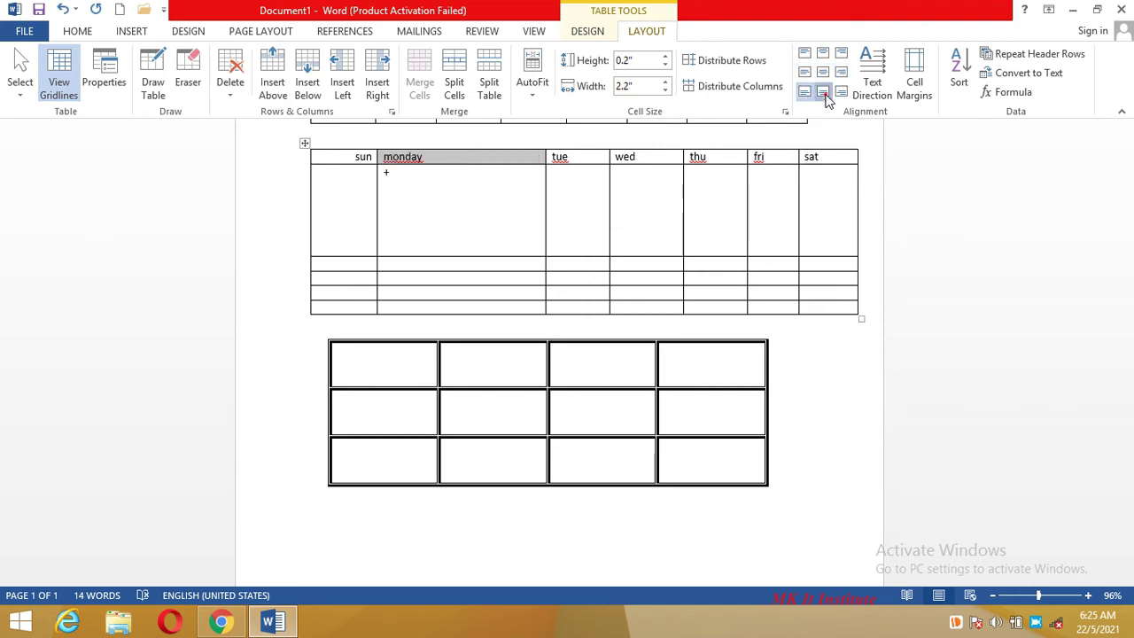
left_click(823, 94)
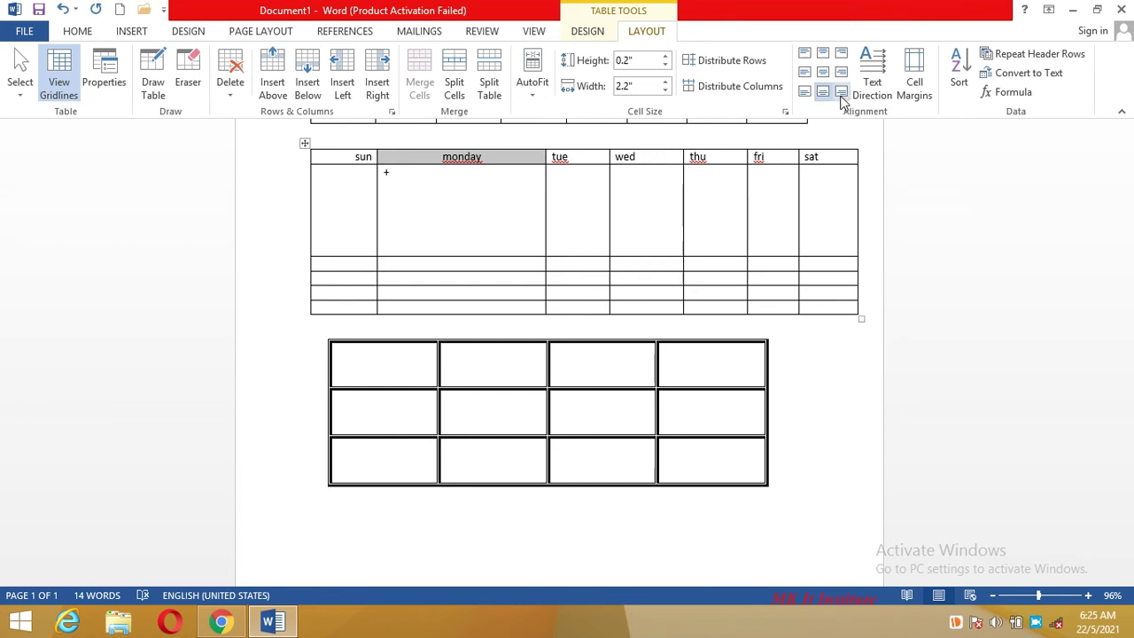
left_click(841, 94)
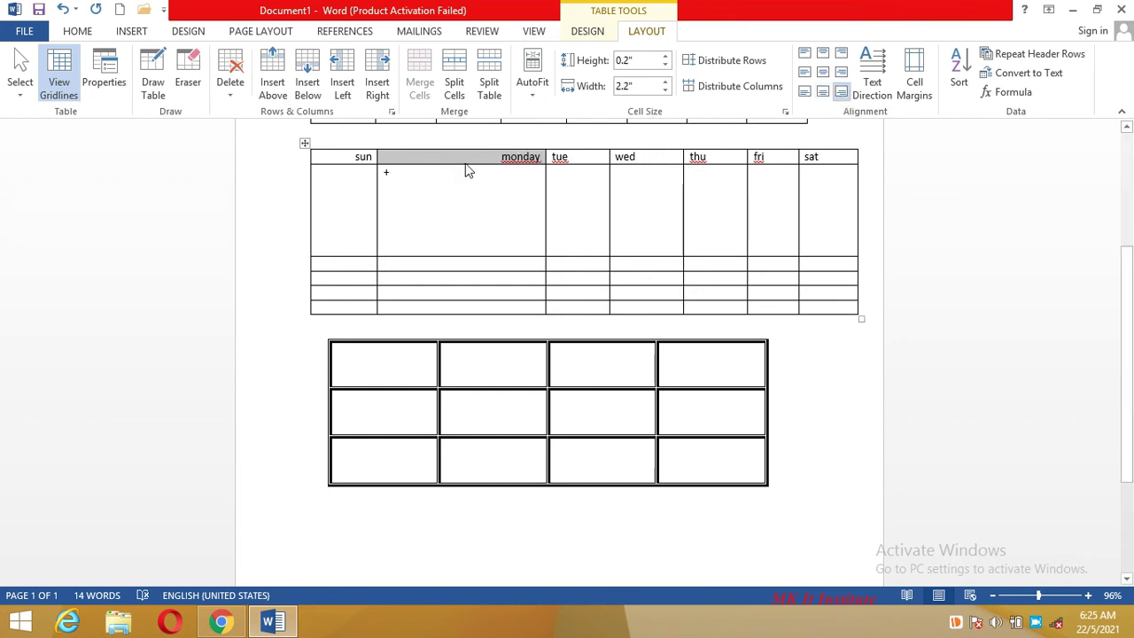
Enlarge the weekday heading row to about 0.45" high, and align "monday" bottom center, center, and finally top center
left_click_drag(466, 163, 467, 184)
left_click(822, 92)
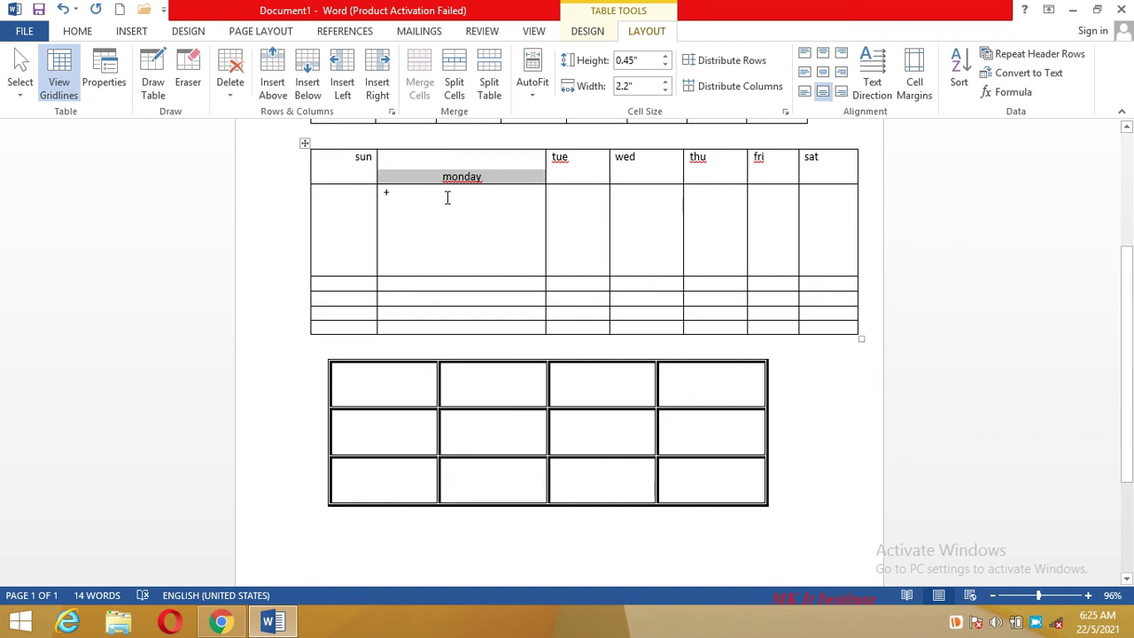
left_click(823, 72)
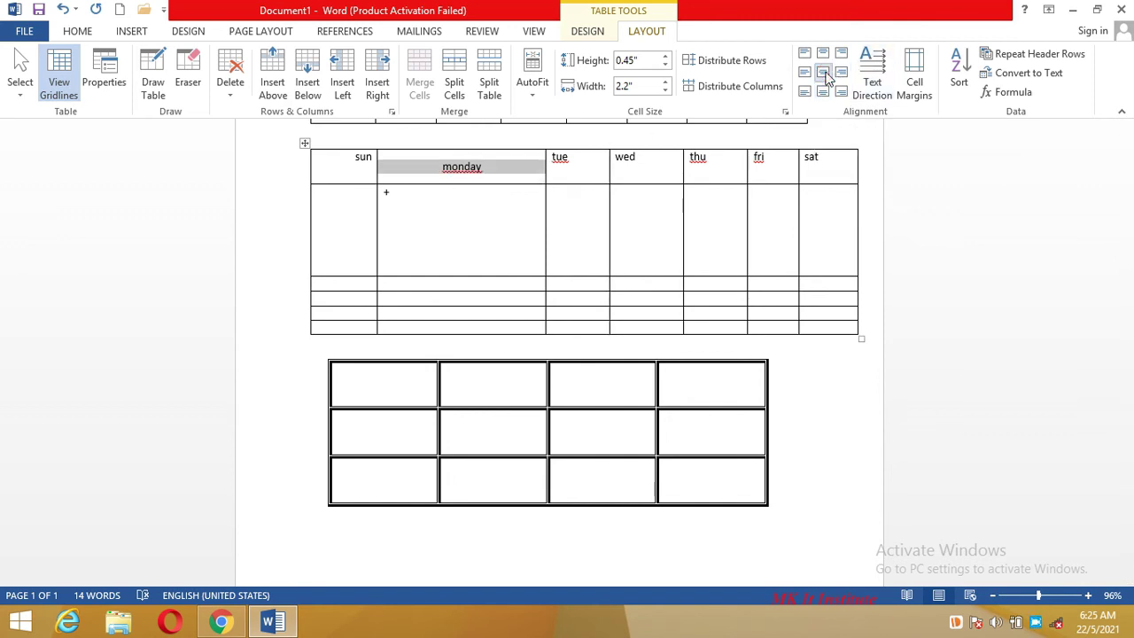
left_click(823, 56)
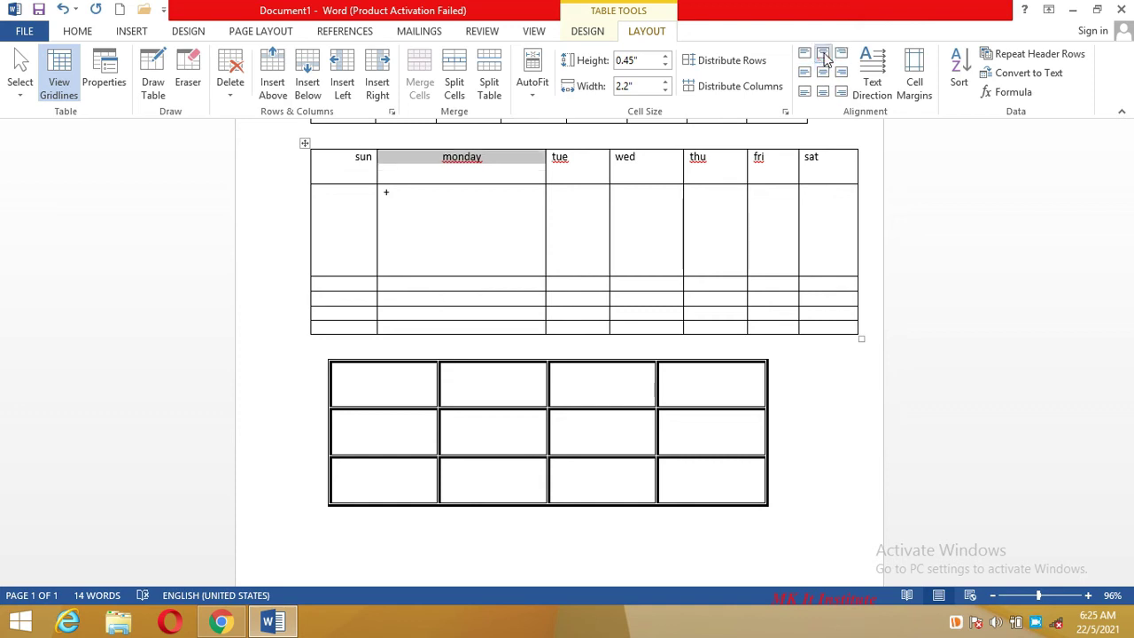
Try Align Center Right on "monday", set it to Align Bottom Center, and cycle the text direction of the weekday heading row
left_click(841, 73)
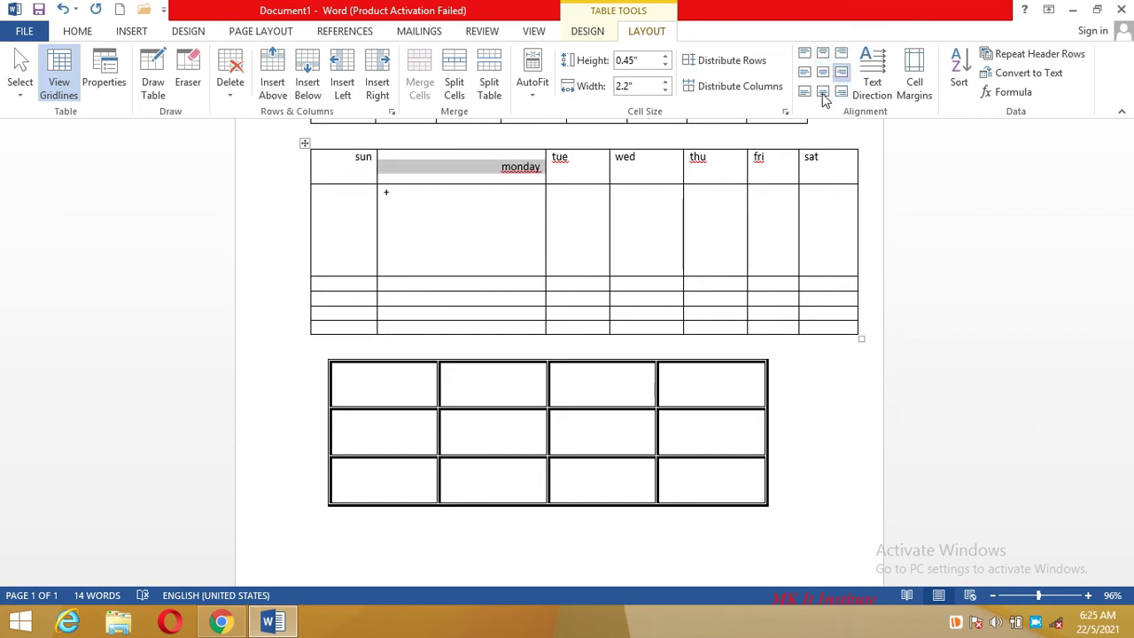
left_click(823, 92)
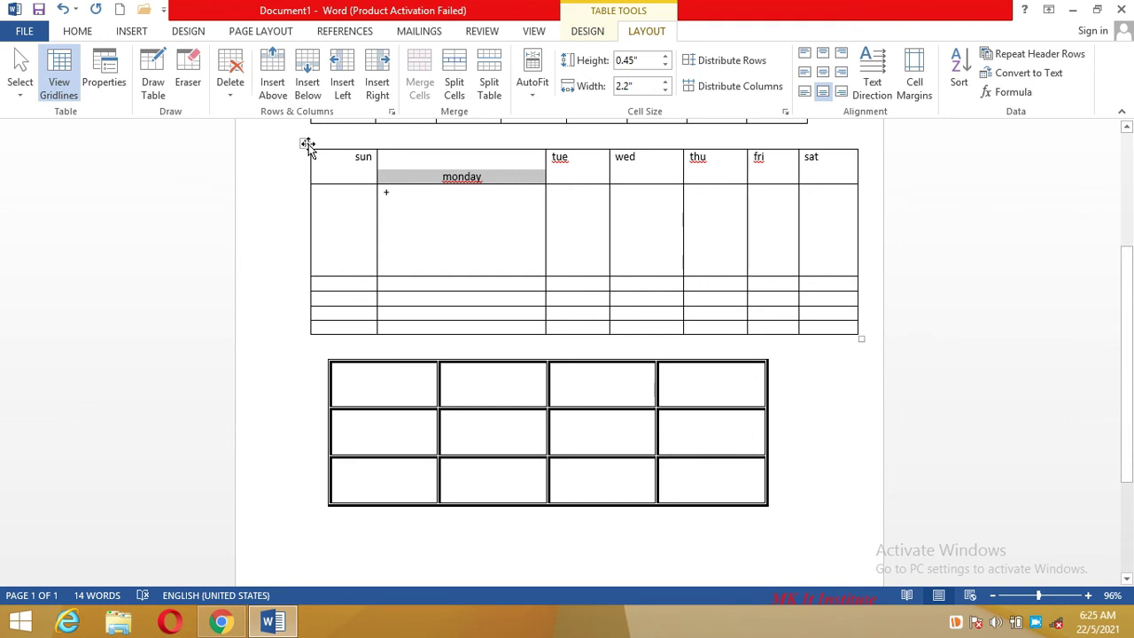
left_click_drag(326, 162, 815, 167)
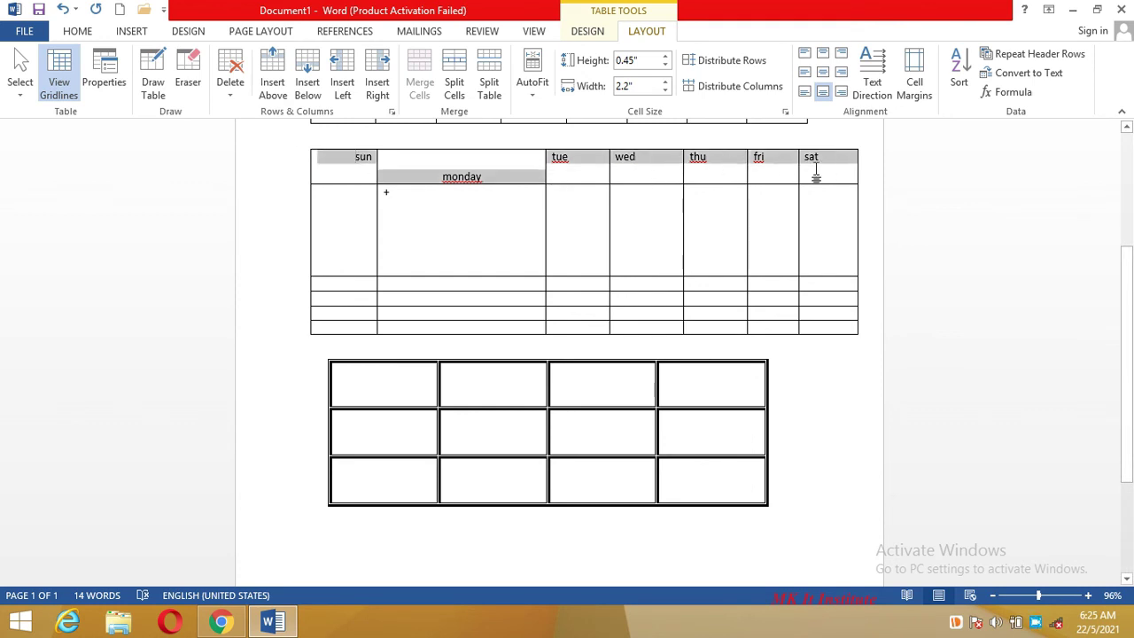
left_click(872, 84)
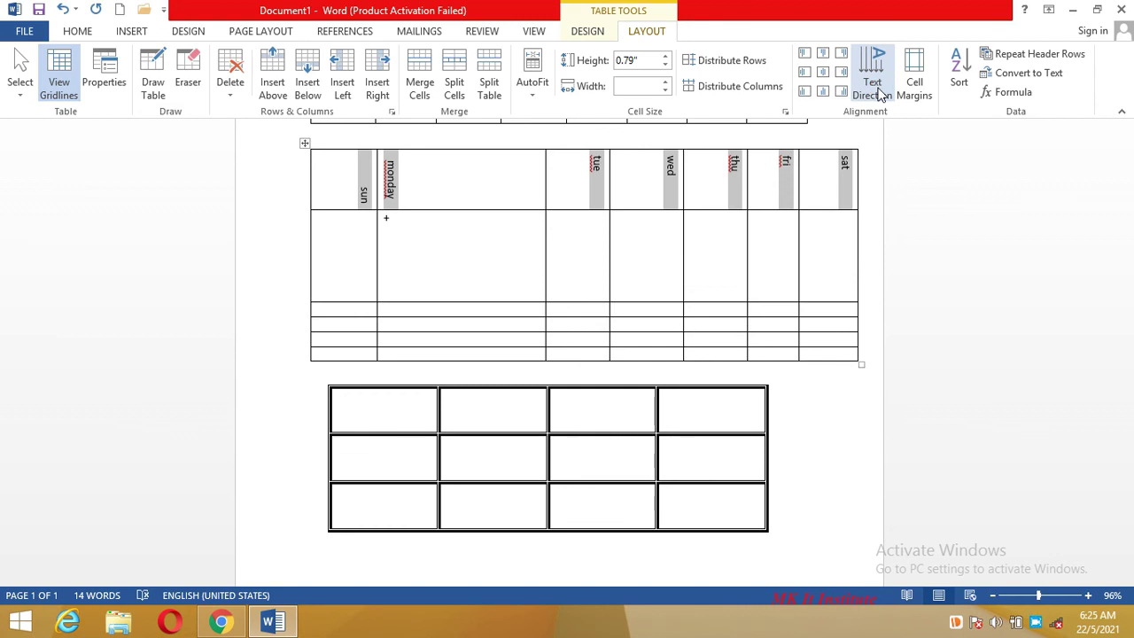
left_click(879, 93)
left_click(879, 93)
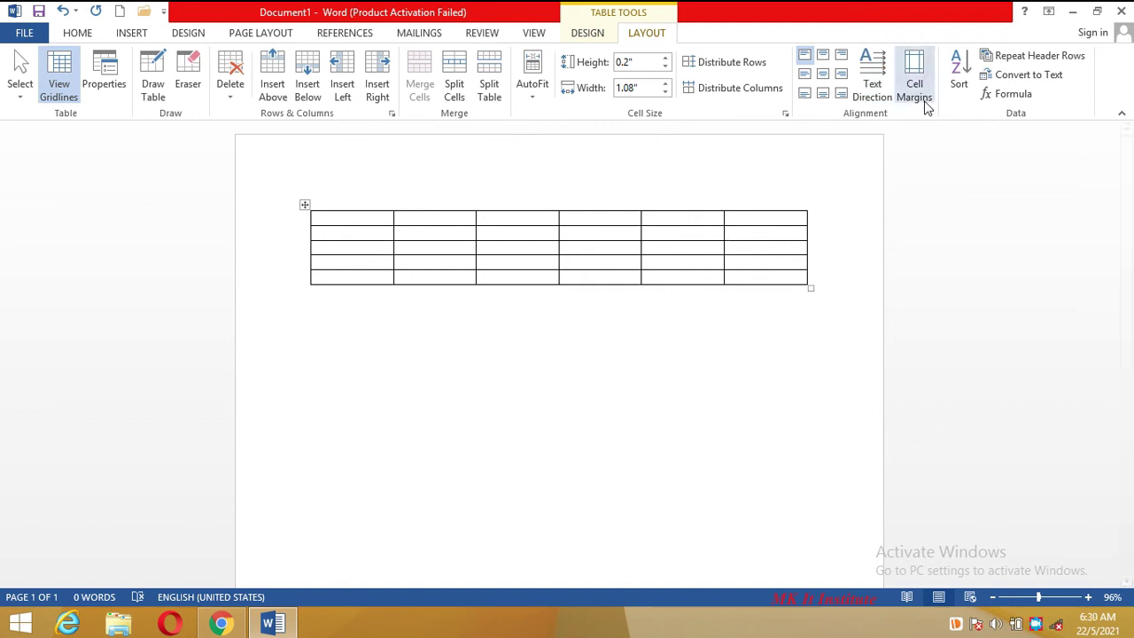
Set the default top and bottom cell margins of the whole table to 0.06"
left_click(305, 205)
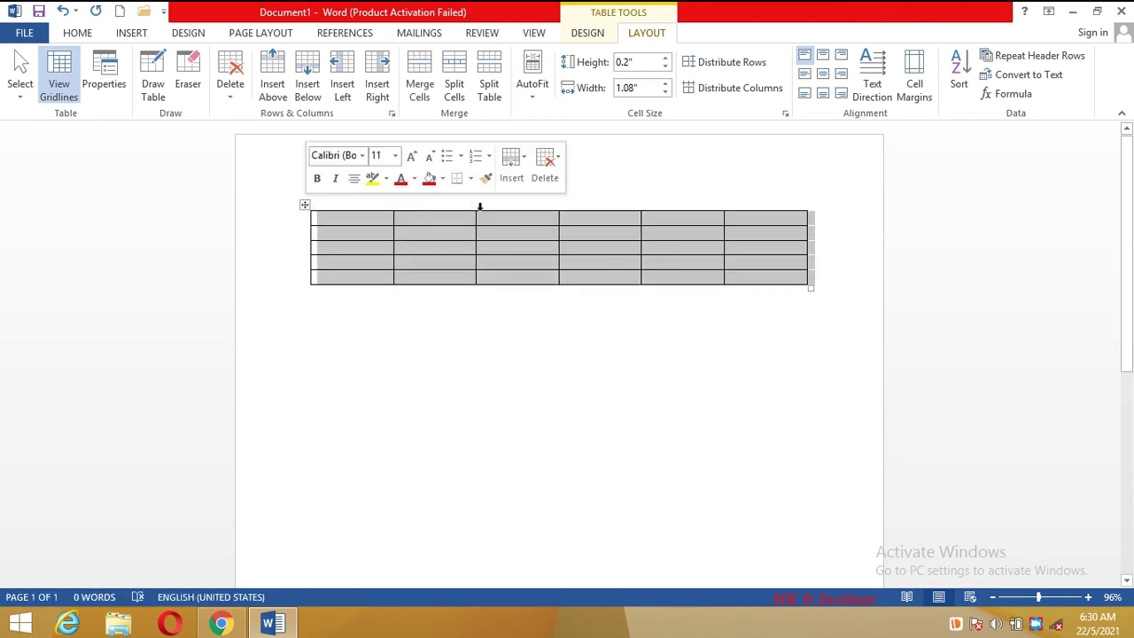
left_click(913, 90)
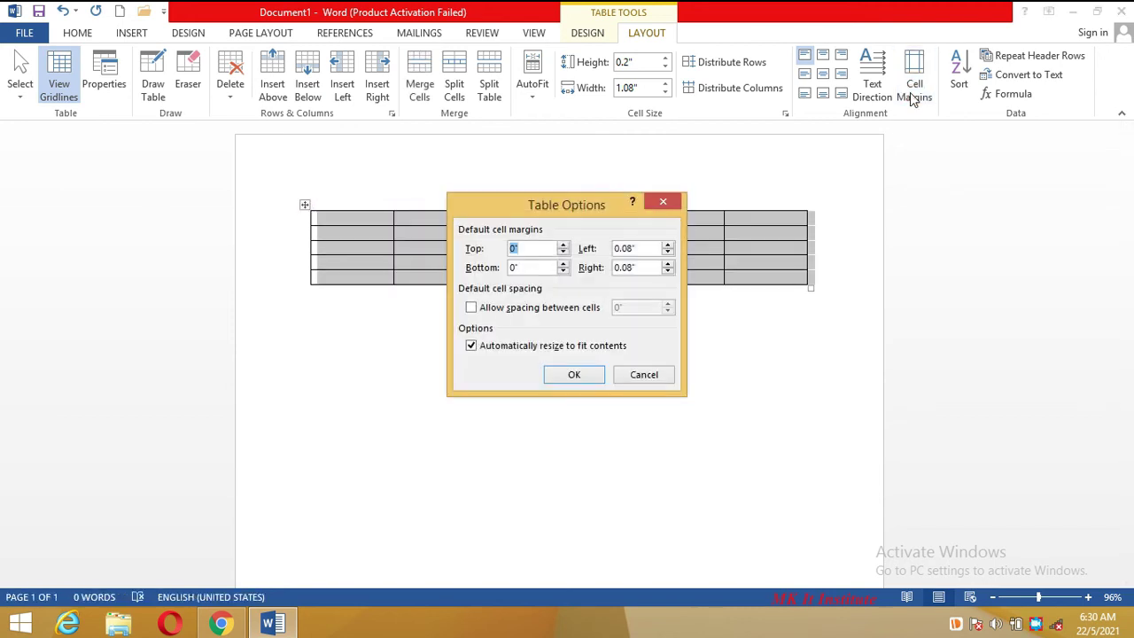
left_click(563, 245)
left_click(563, 245)
left_click(563, 245)
left_click(563, 246)
left_click(563, 245)
left_click(563, 264)
left_click(564, 264)
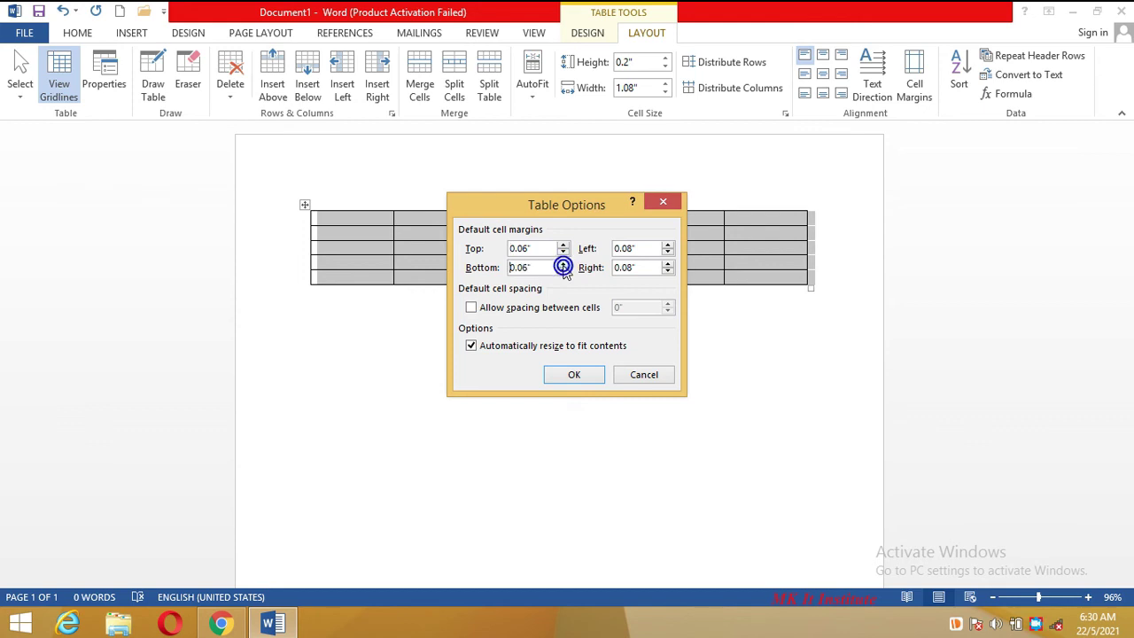
left_click(574, 375)
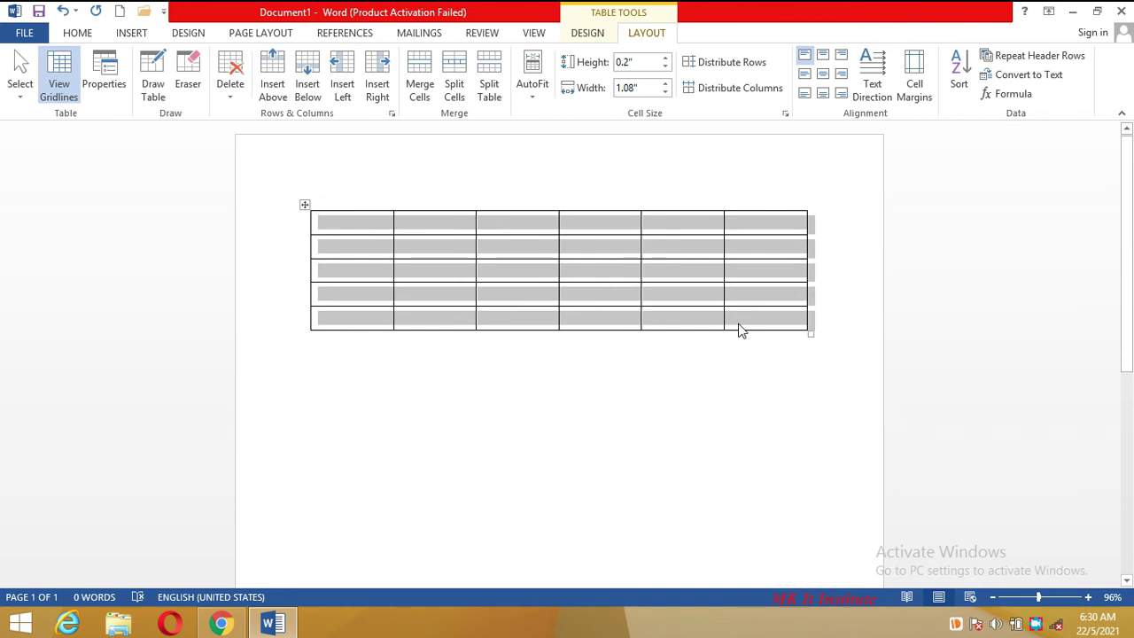
Allow spacing between the table's cells and set it to 0.05"
left_click(913, 93)
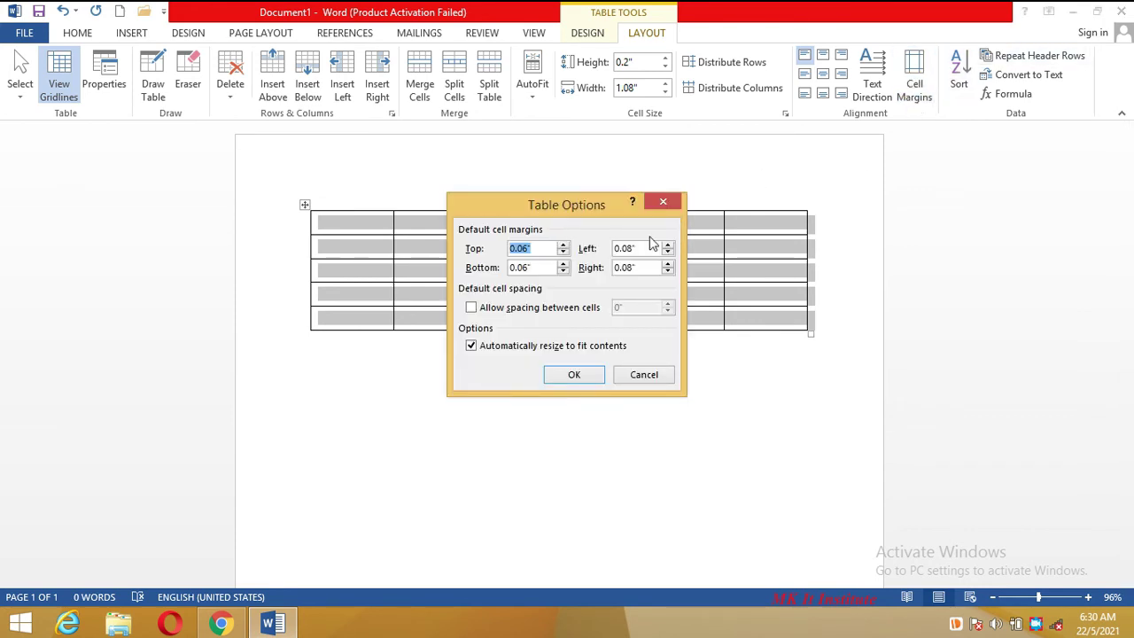
left_click(470, 309)
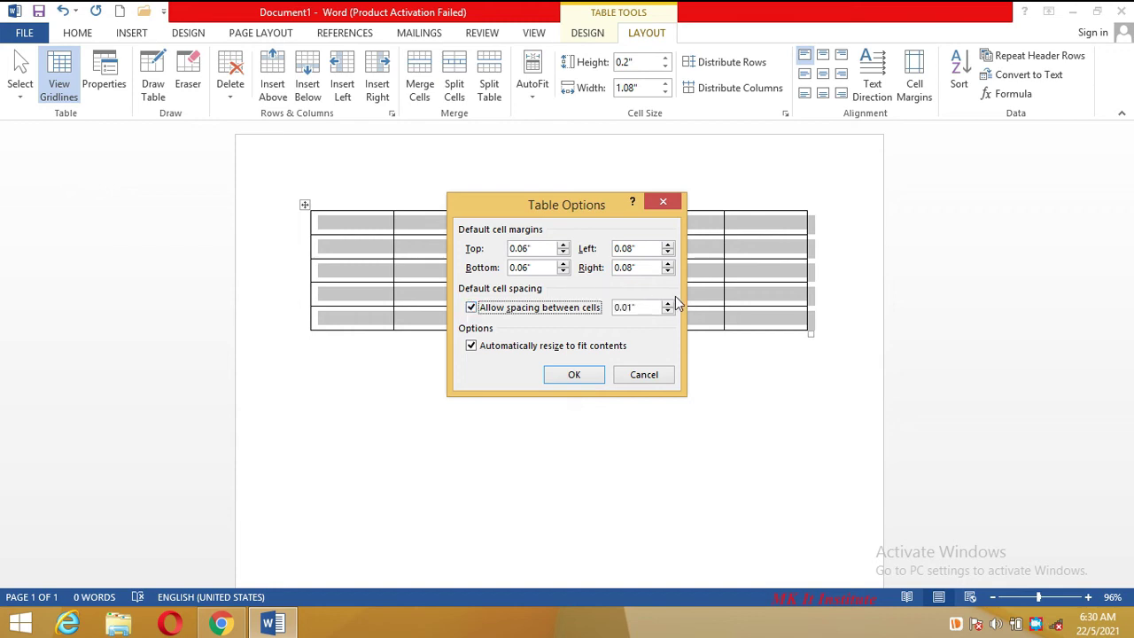
left_click(672, 304)
left_click(672, 304)
left_click(672, 304)
left_click(672, 303)
left_click(672, 304)
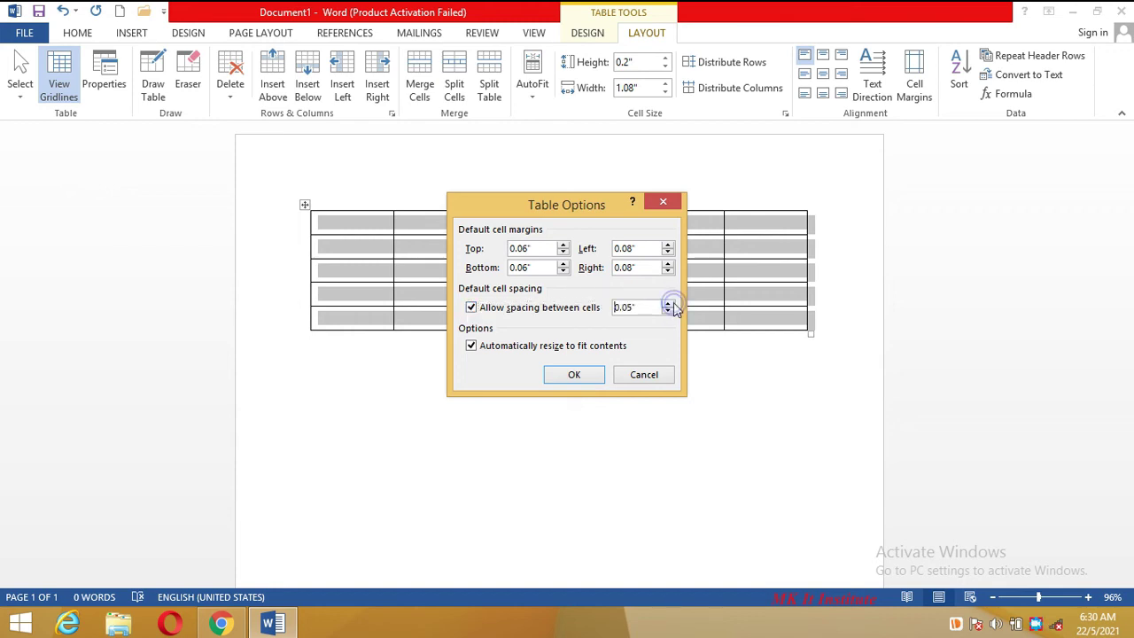
left_click(574, 375)
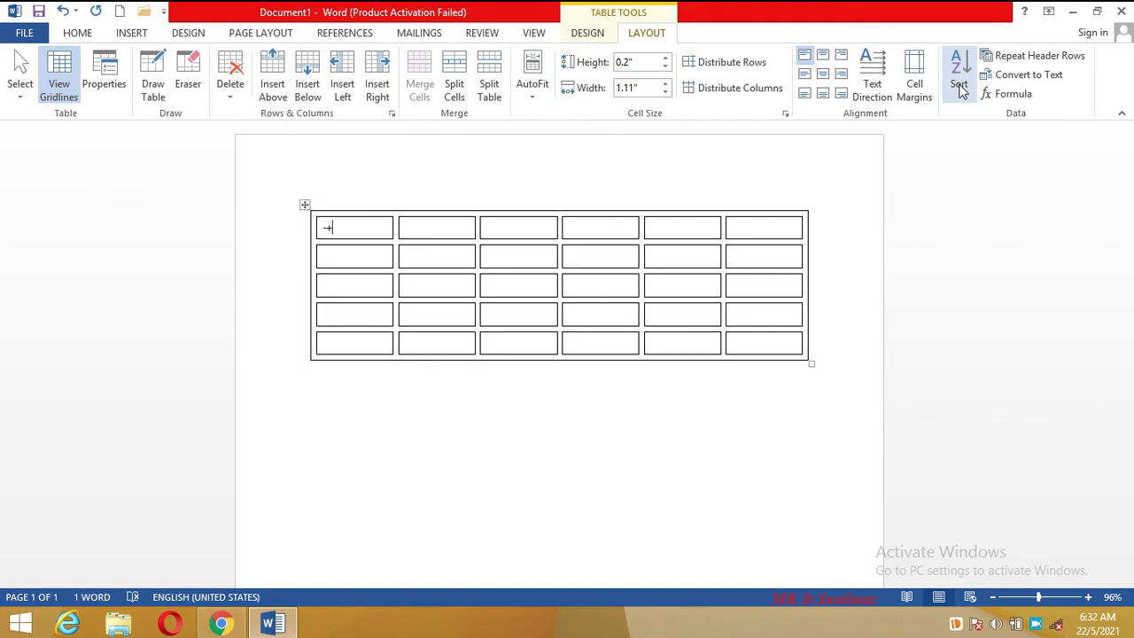
Undo the cell spacing and cell margin changes on the table
key("ctrl+z")
key("ctrl+z")
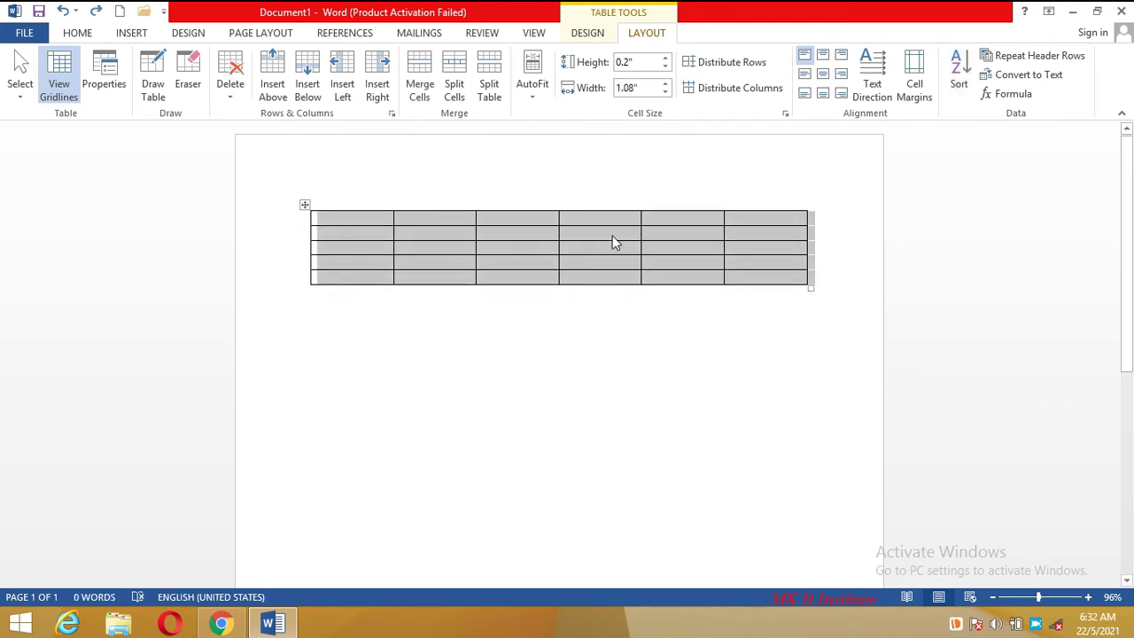
left_click(614, 242)
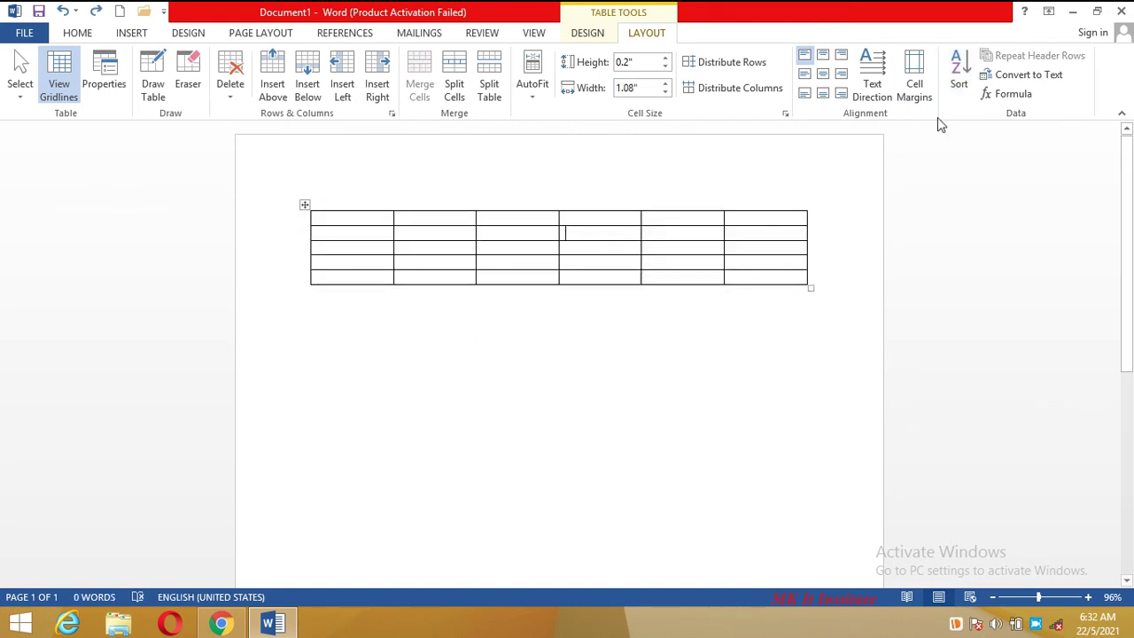
Fill the first column from the first row down with V, Y, A, Z and c
left_click(338, 220)
type("V ")
type("Y")
key("Down")
type("A")
key("Down")
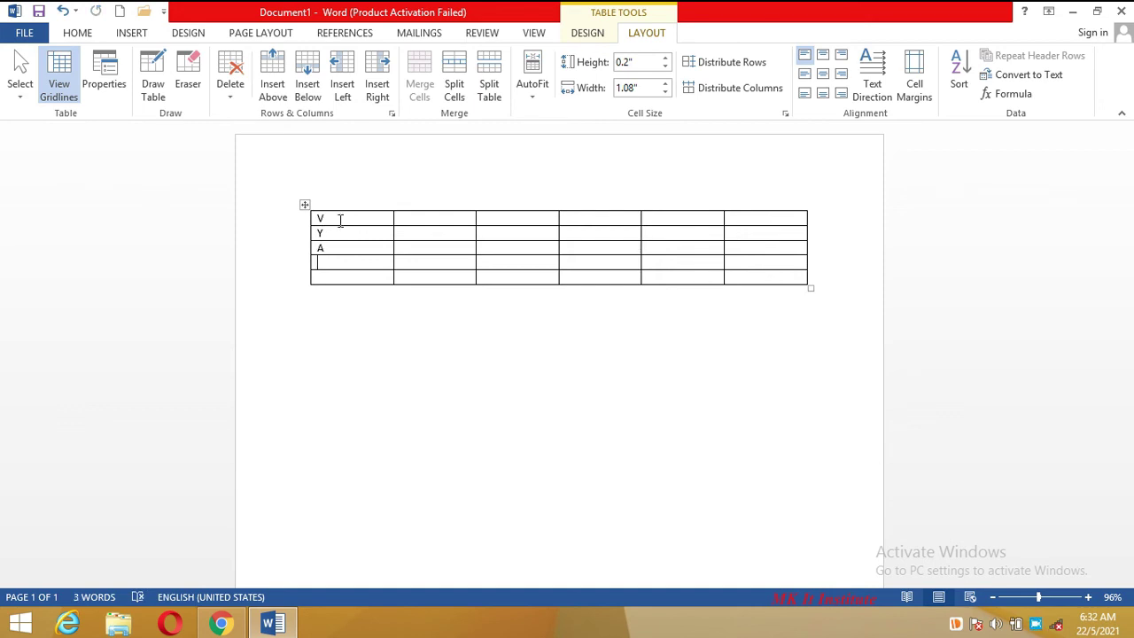
type("Z")
key("Down")
type("C")
Sort the table rows by Column 1 as Text in ascending order, with no header row
left_click_drag(339, 220, 348, 279)
left_click(968, 80)
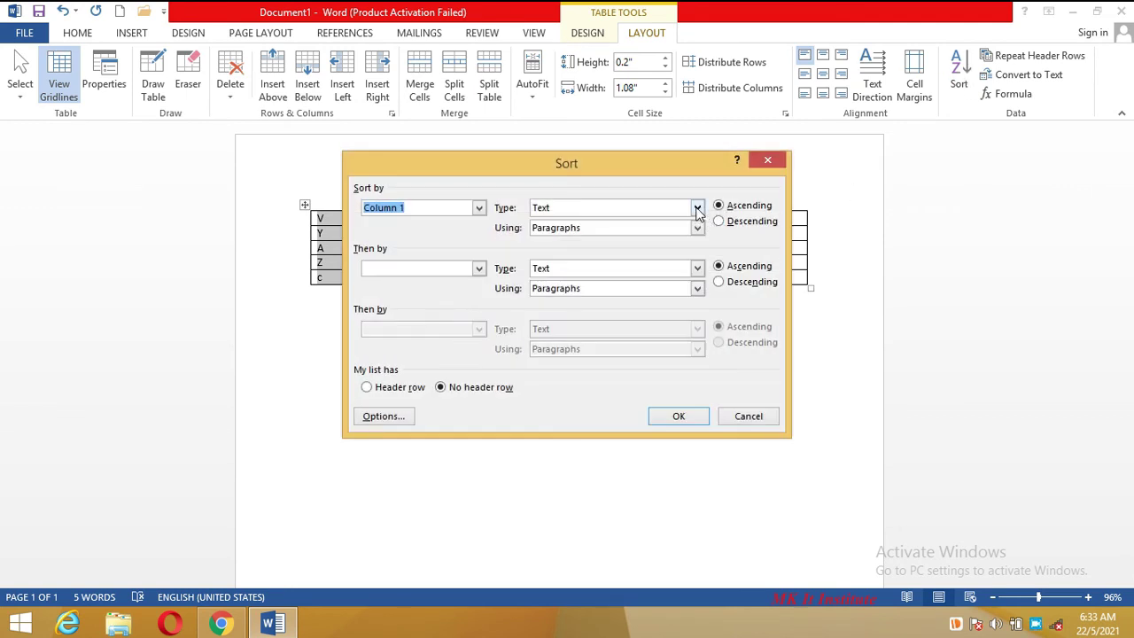
left_click(664, 209)
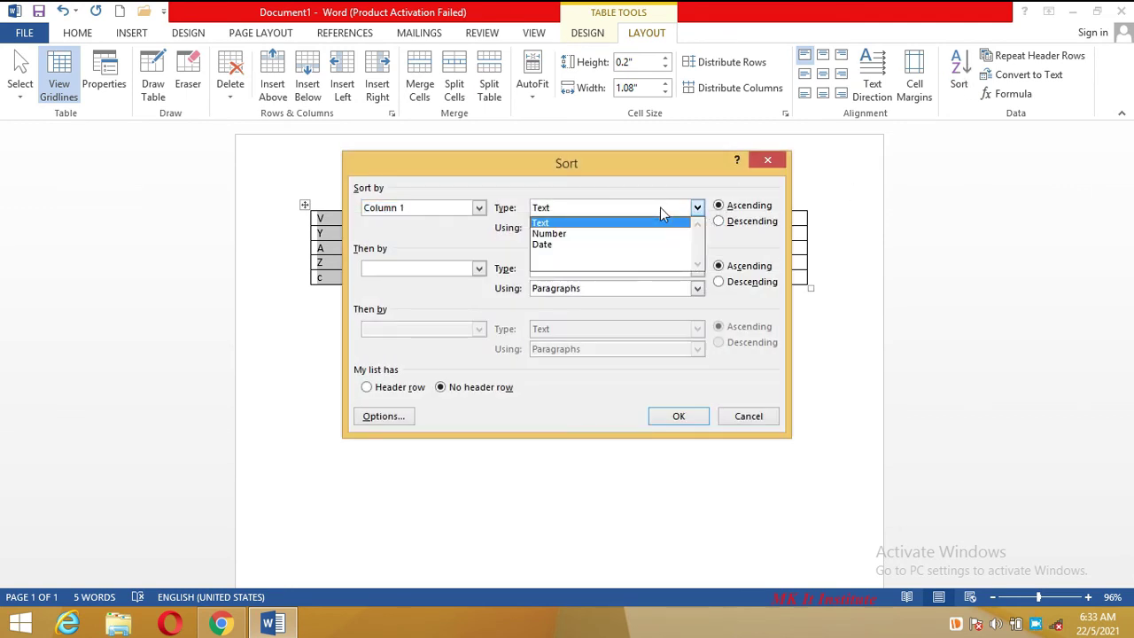
left_click(660, 223)
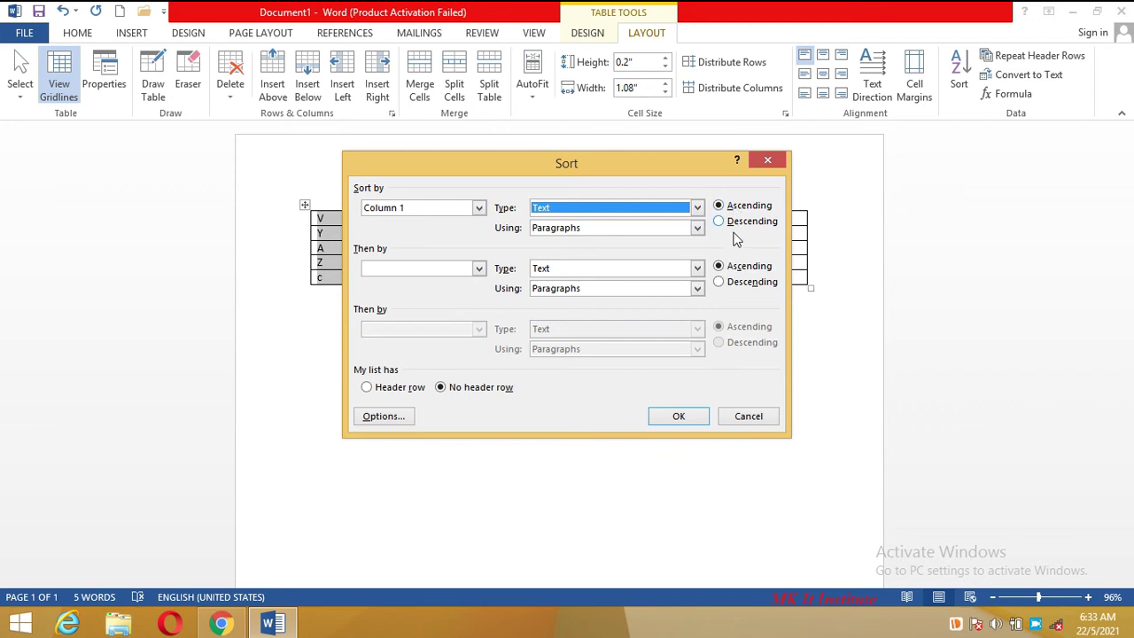
left_click(679, 417)
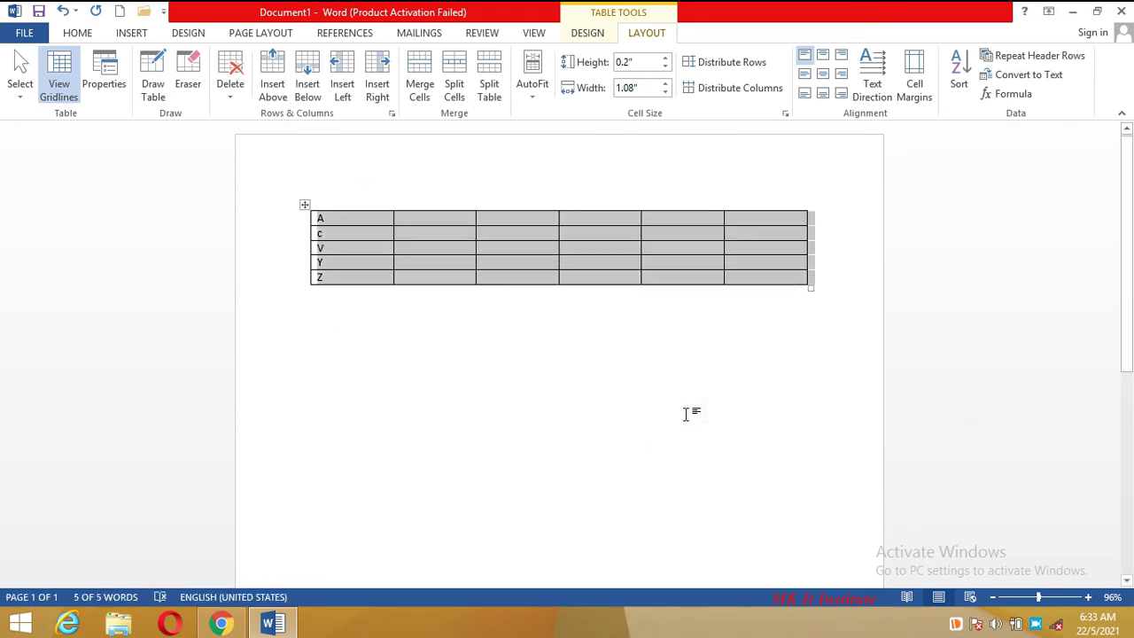
Sort the table rows by Column 1 as Text in descending order, with no header row
left_click(353, 265)
left_click_drag(354, 220, 357, 278)
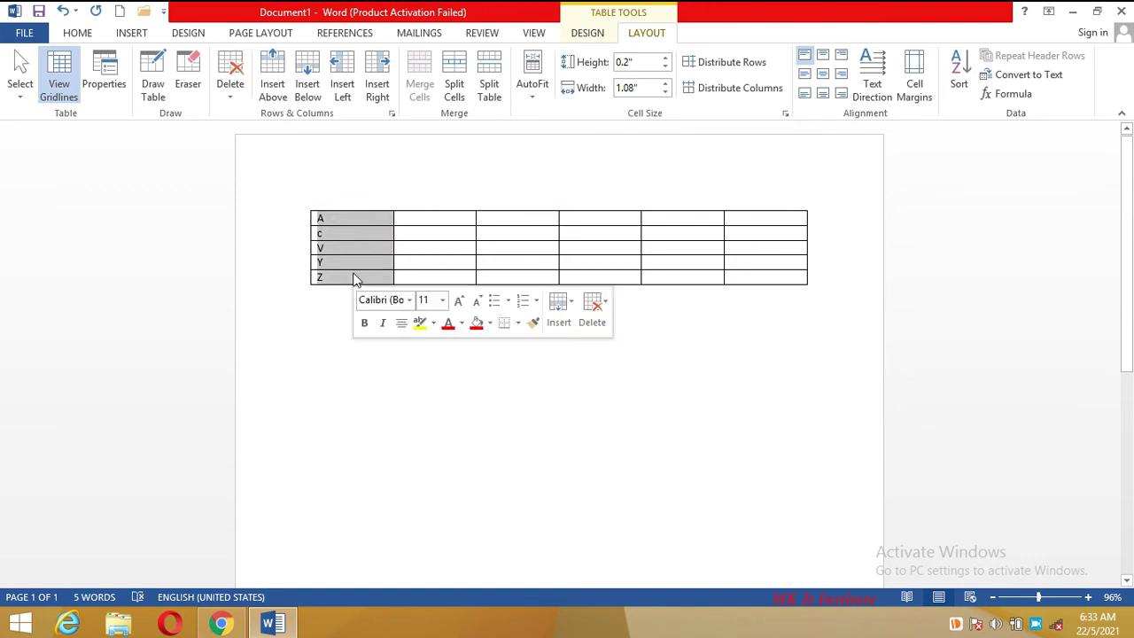
left_click(959, 81)
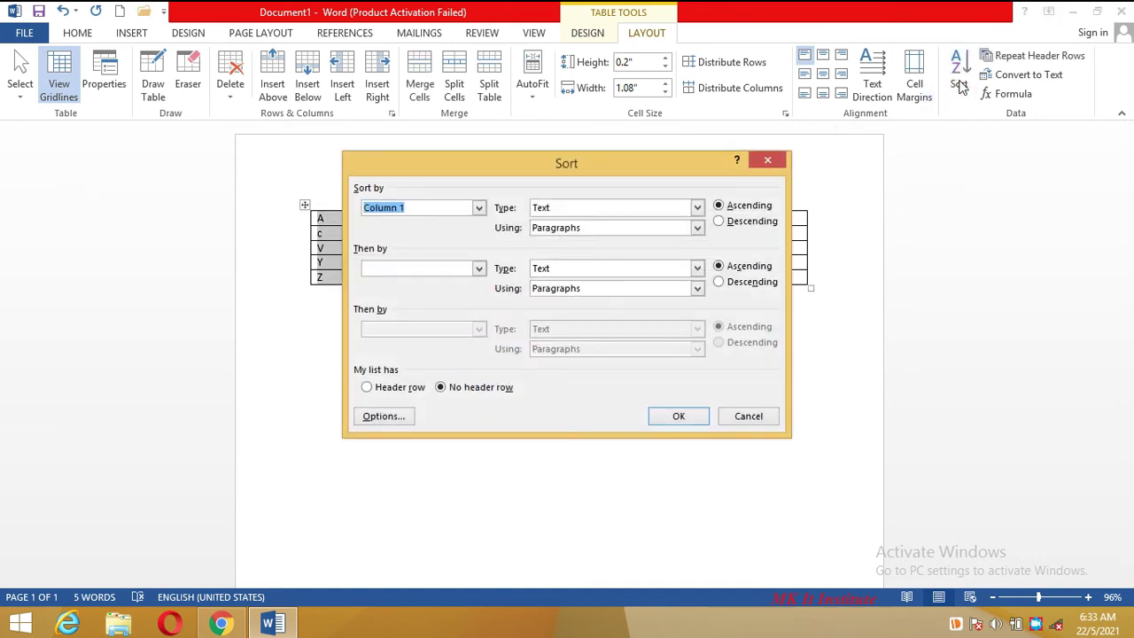
left_click(720, 222)
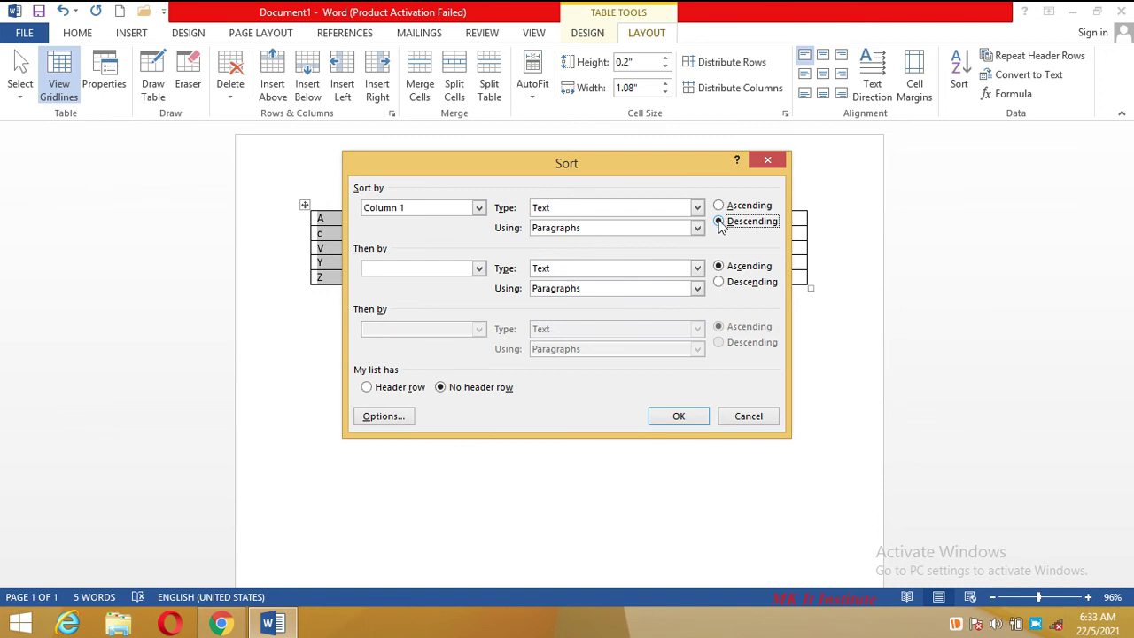
left_click(678, 416)
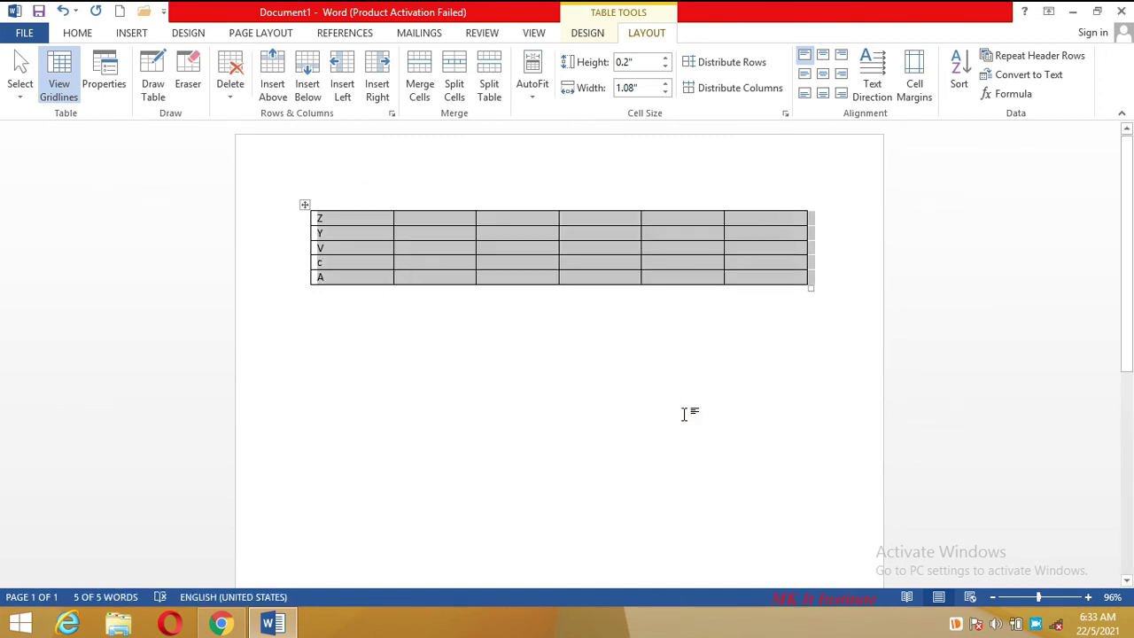
left_click(350, 249)
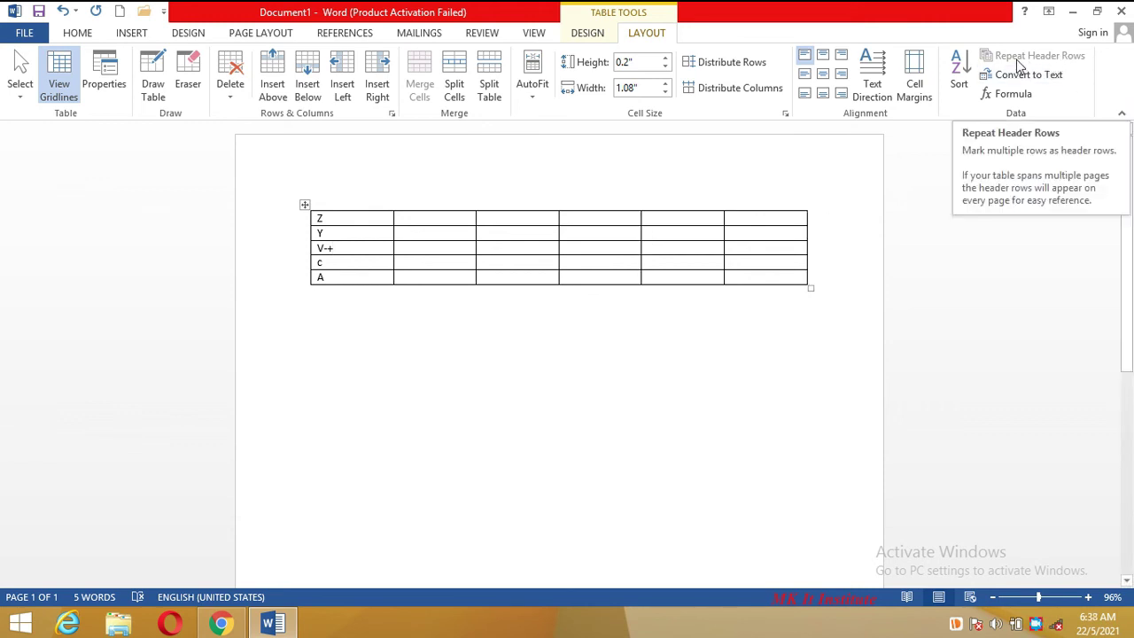
Undo the sorts, the first-column letters and the table insertion, and return to a blank page
key("ctrl+z")
key("ctrl+z")
key("ctrl+z")
key("ctrl+z")
key("ctrl+z")
key("ctrl+z")
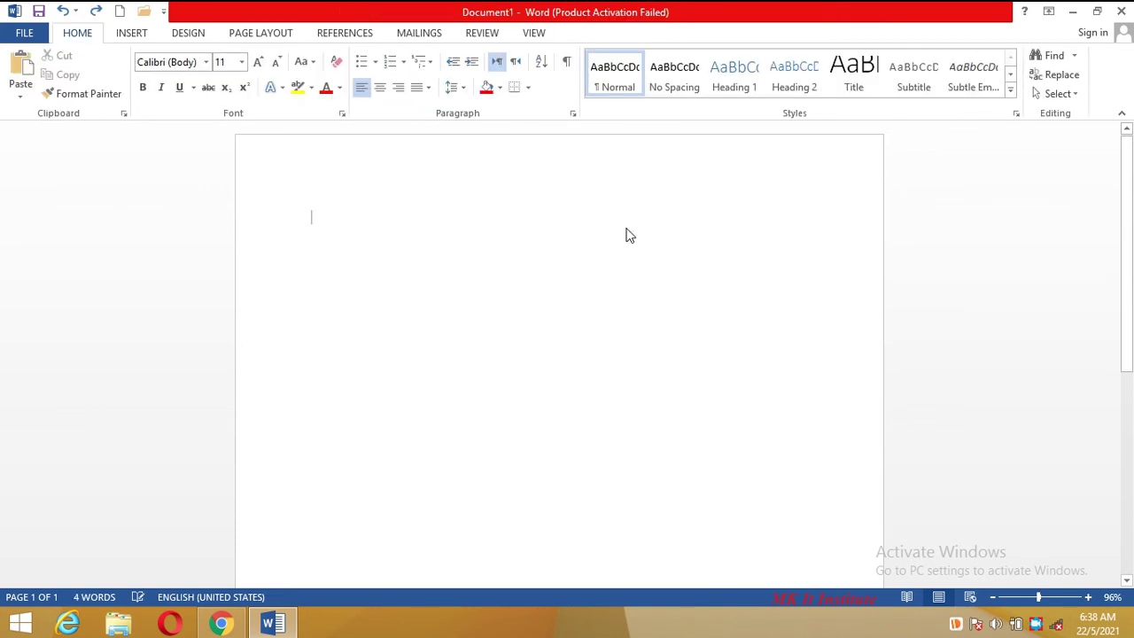
key("ctrl+z")
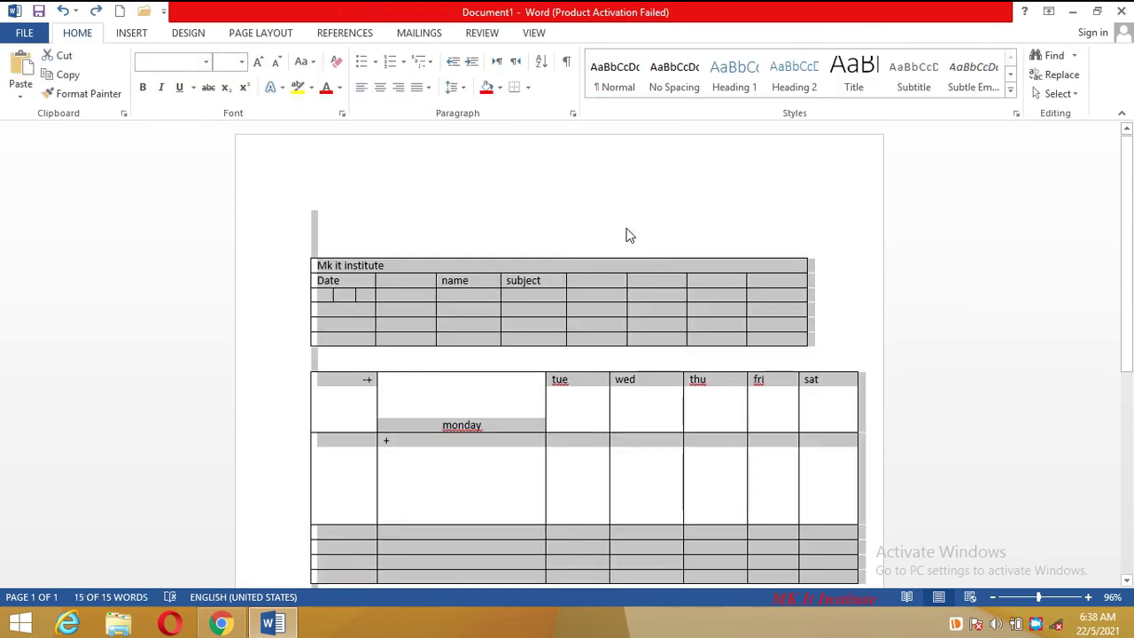
key("ctrl+z")
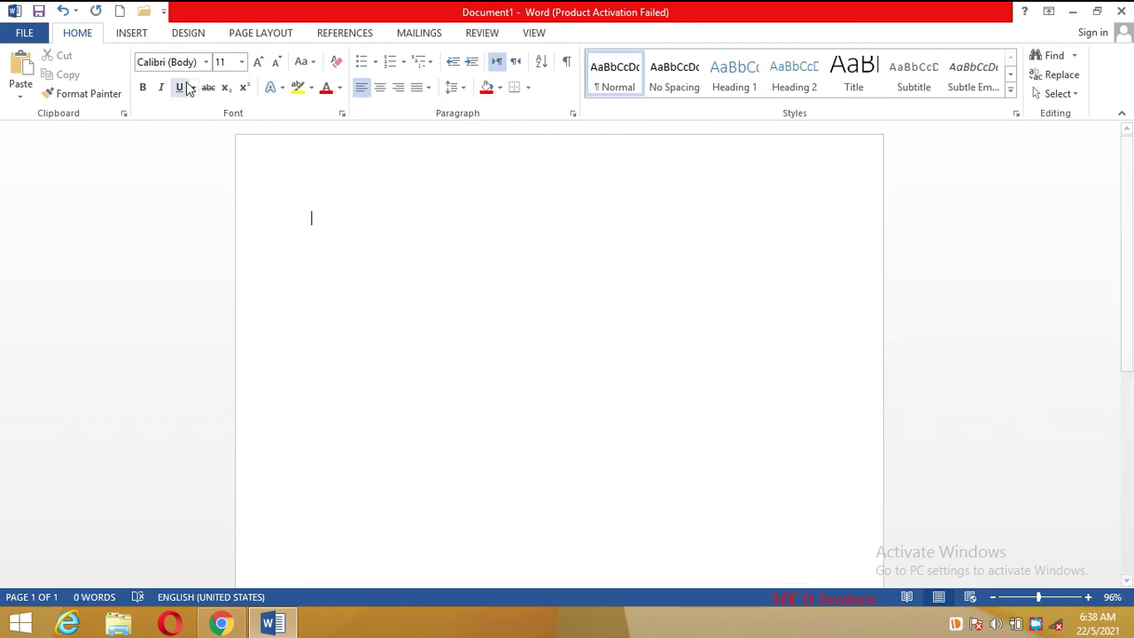
Insert a table with 5 columns and 1000 rows, and place the cursor in the first cell of its fourth row
left_click(131, 33)
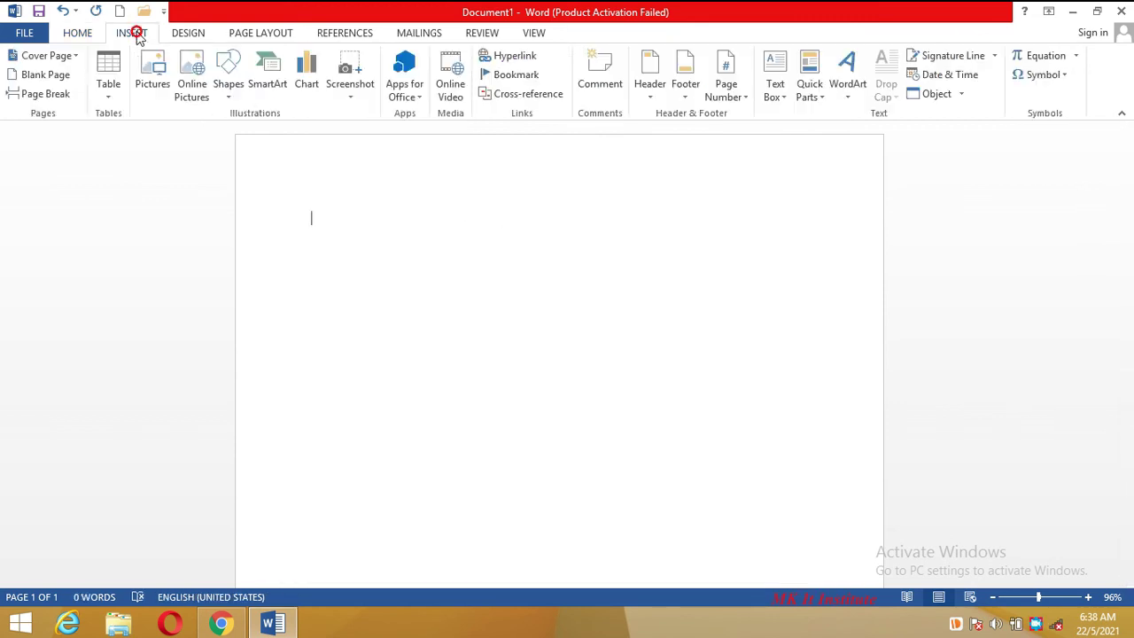
left_click(115, 92)
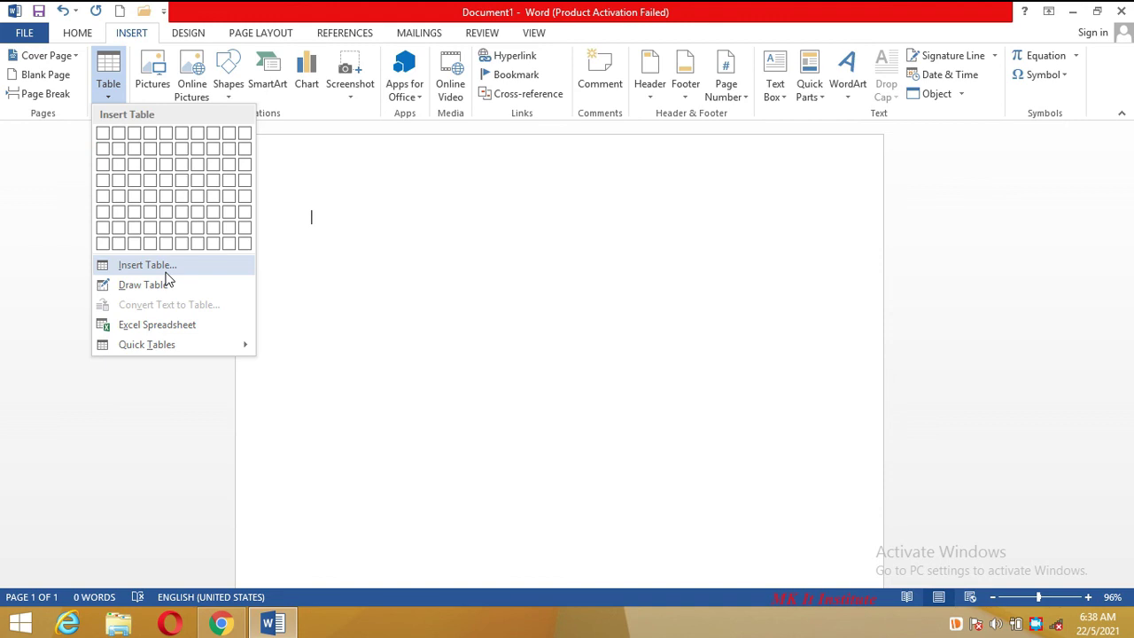
left_click(166, 271)
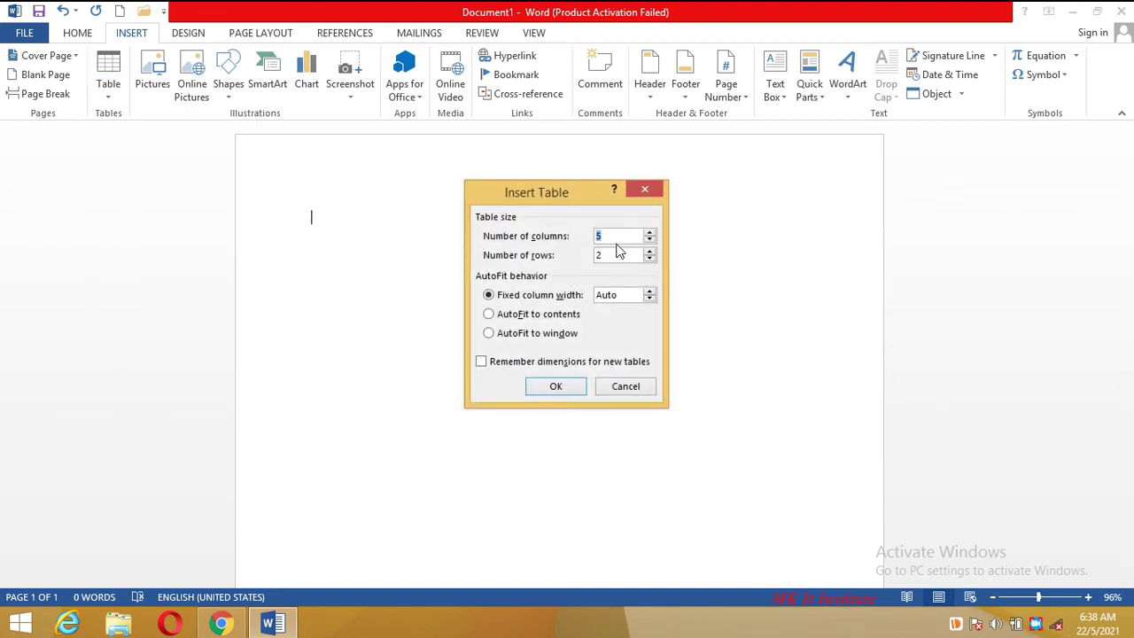
key("BackSpace")
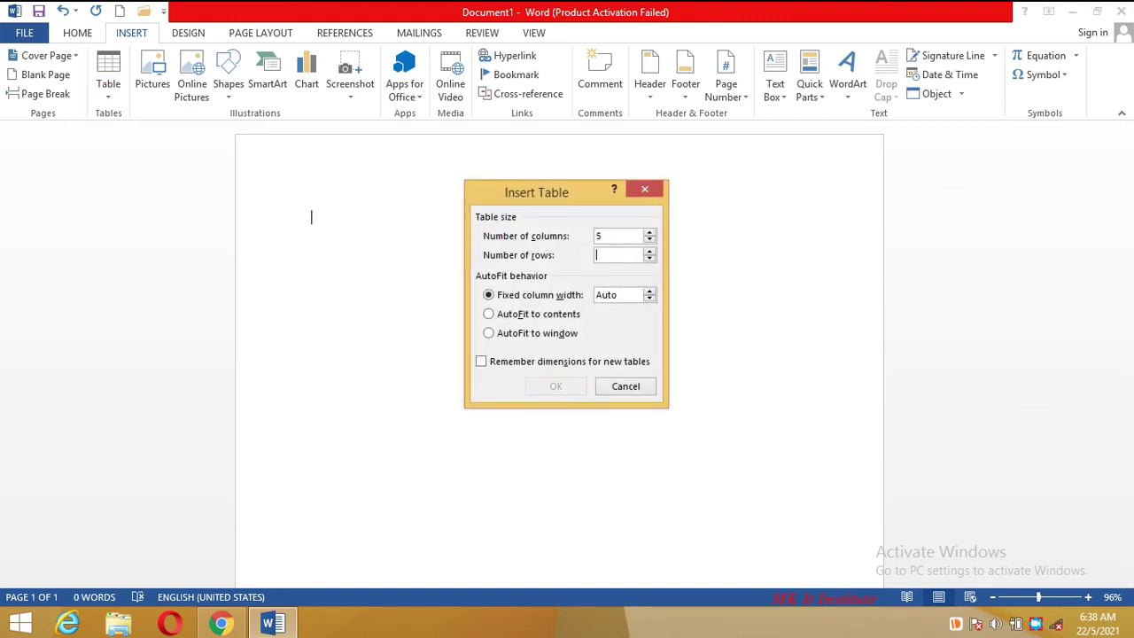
type("1000")
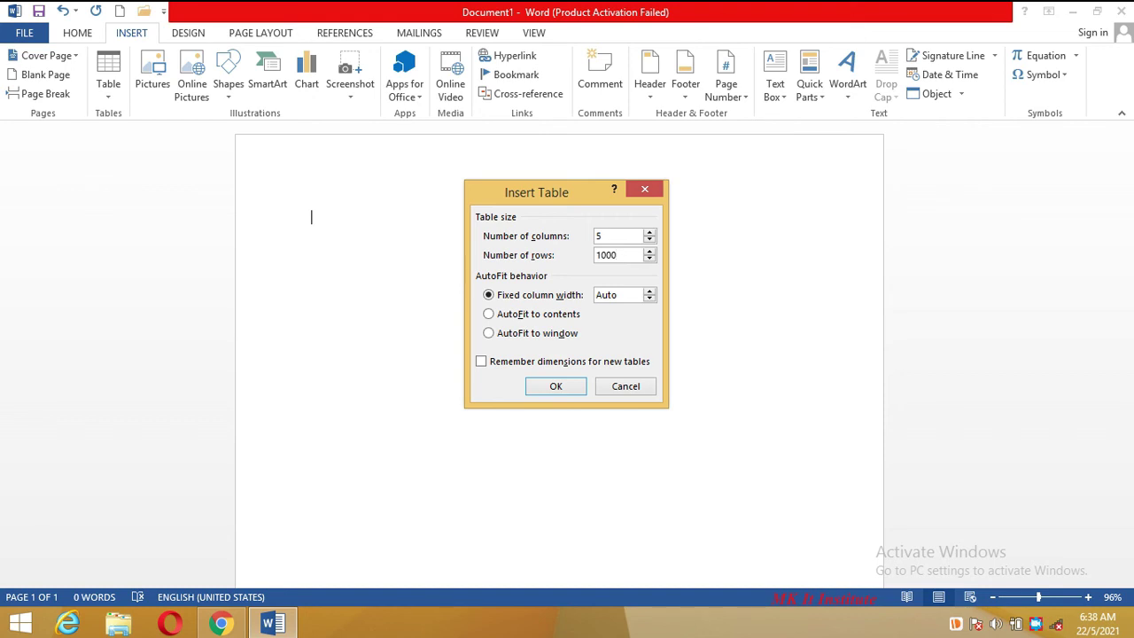
left_click(559, 387)
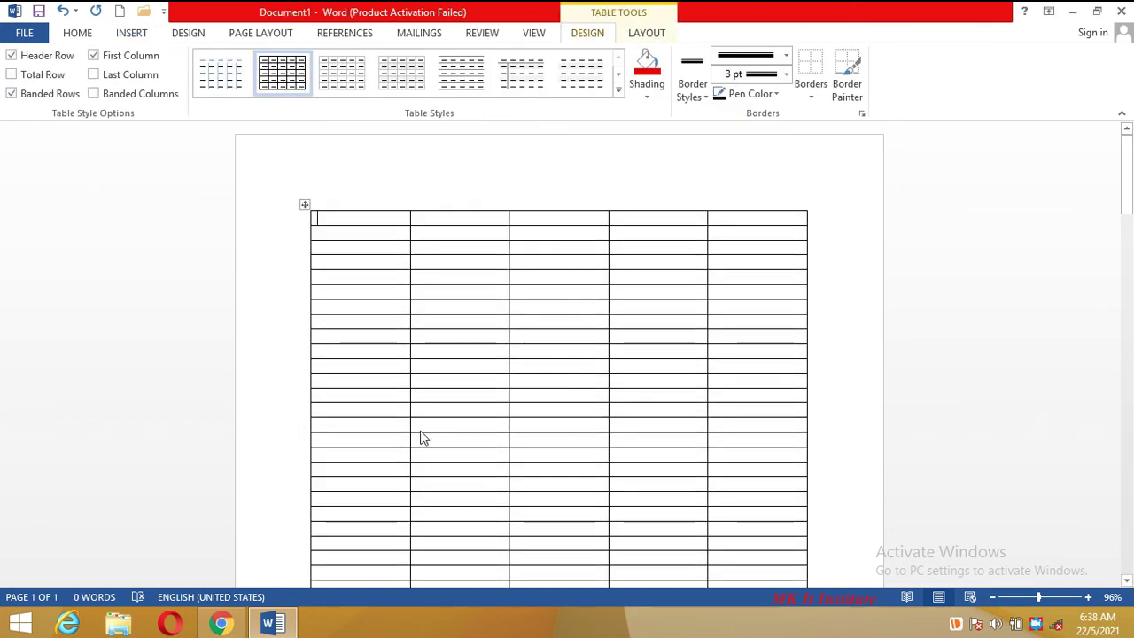
left_click(362, 262)
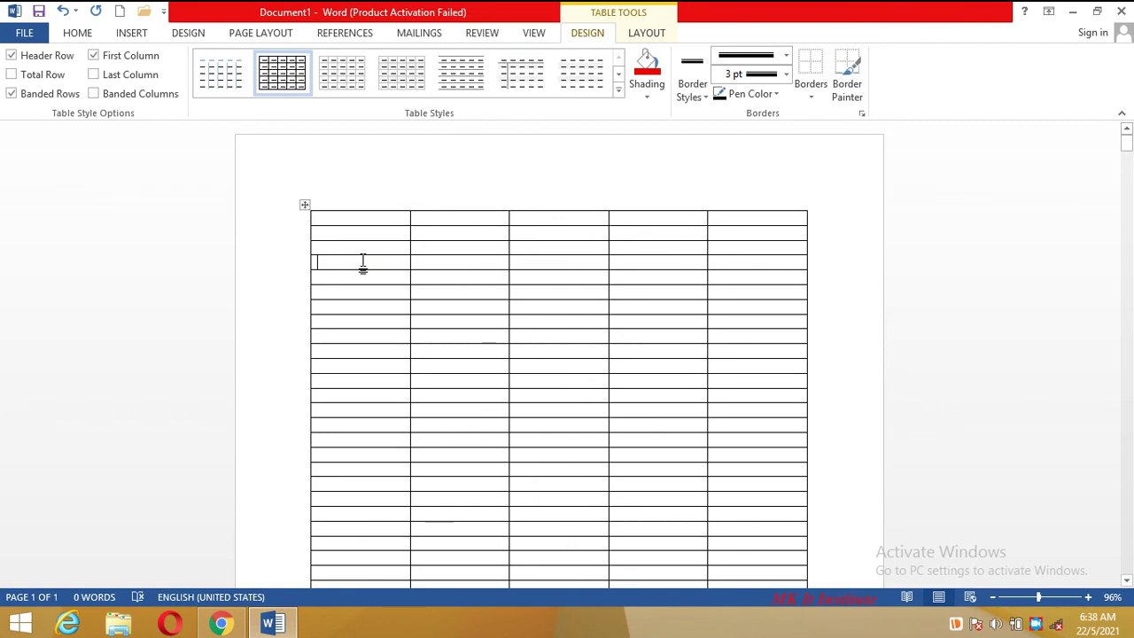
type("name")
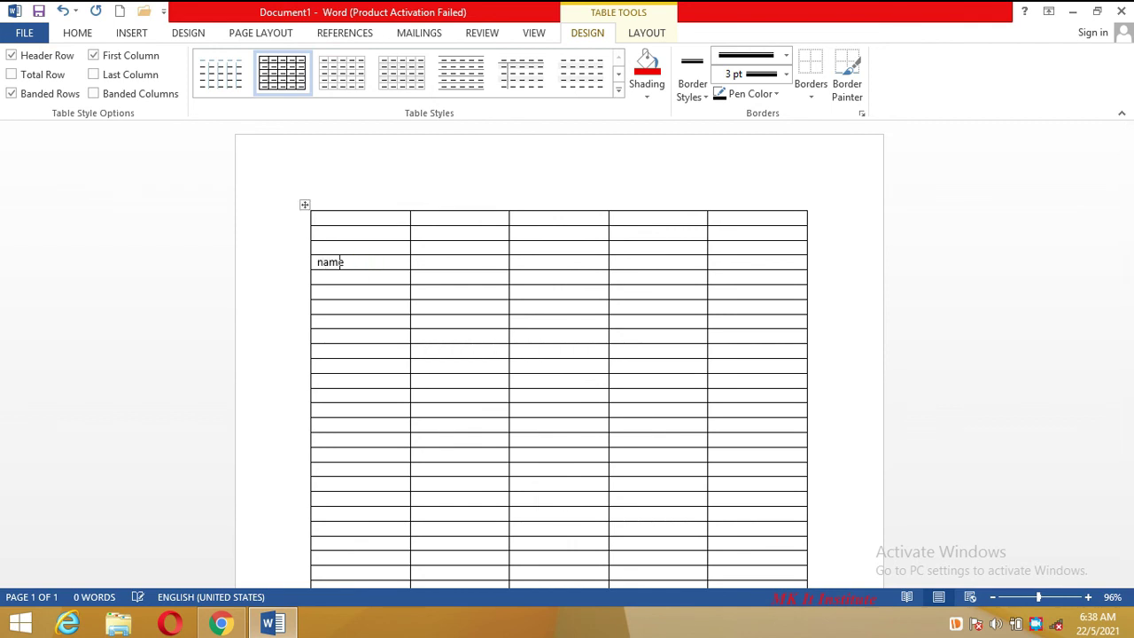
key("BackSpace")
key("BackSpace")
key("BackSpace")
key("BackSpace")
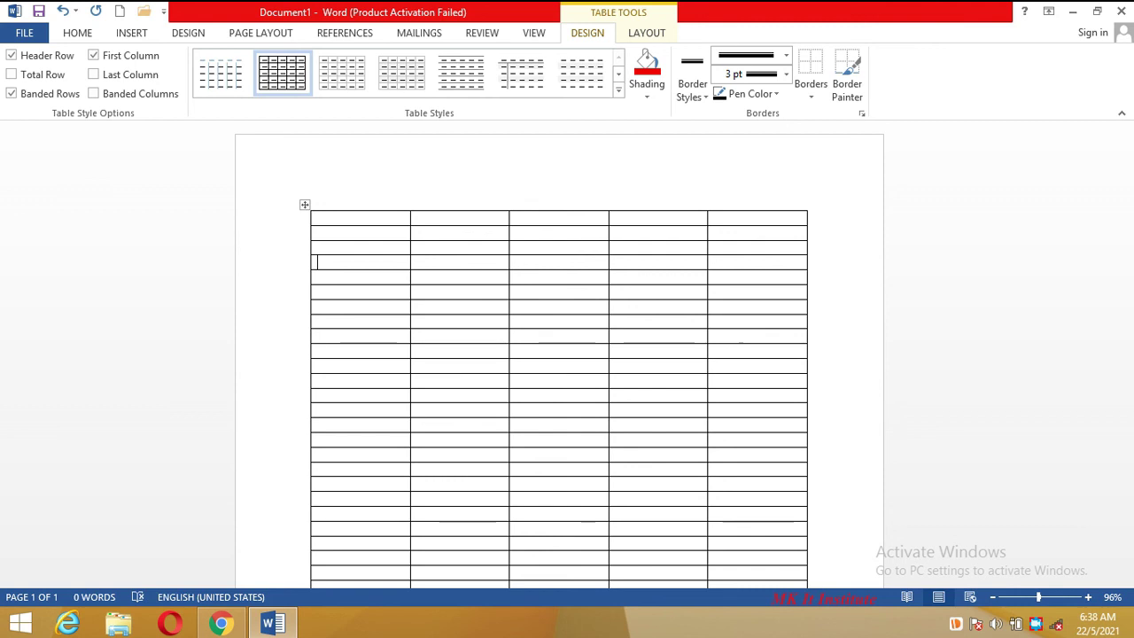
Fill the table's first row with the column headings name, Roll no, subject, marks and total
left_click(353, 220)
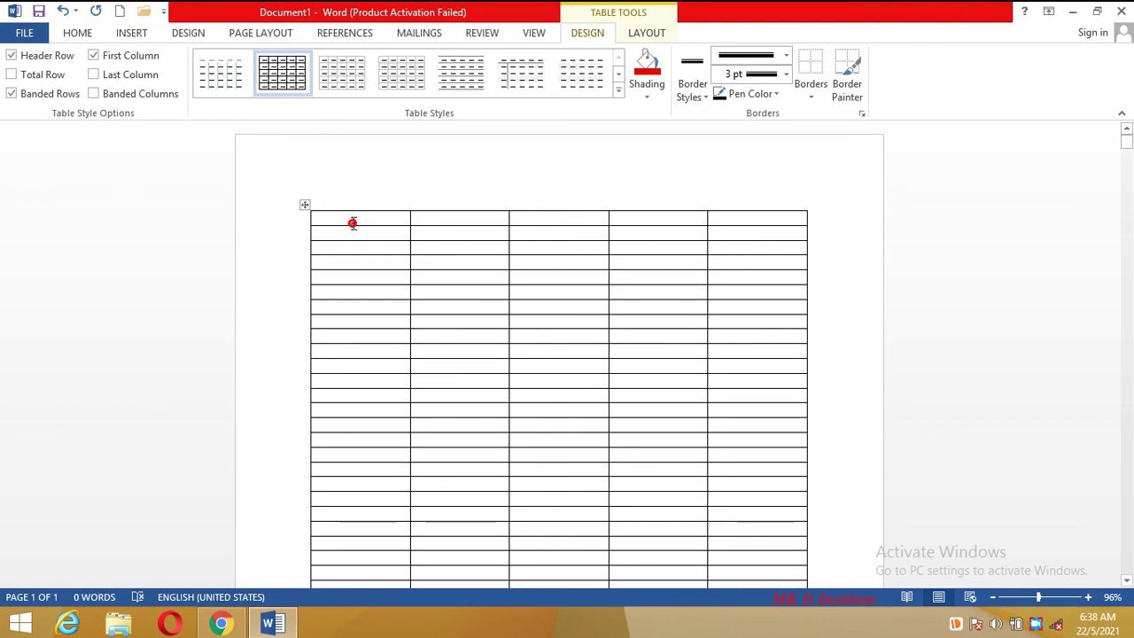
type("name")
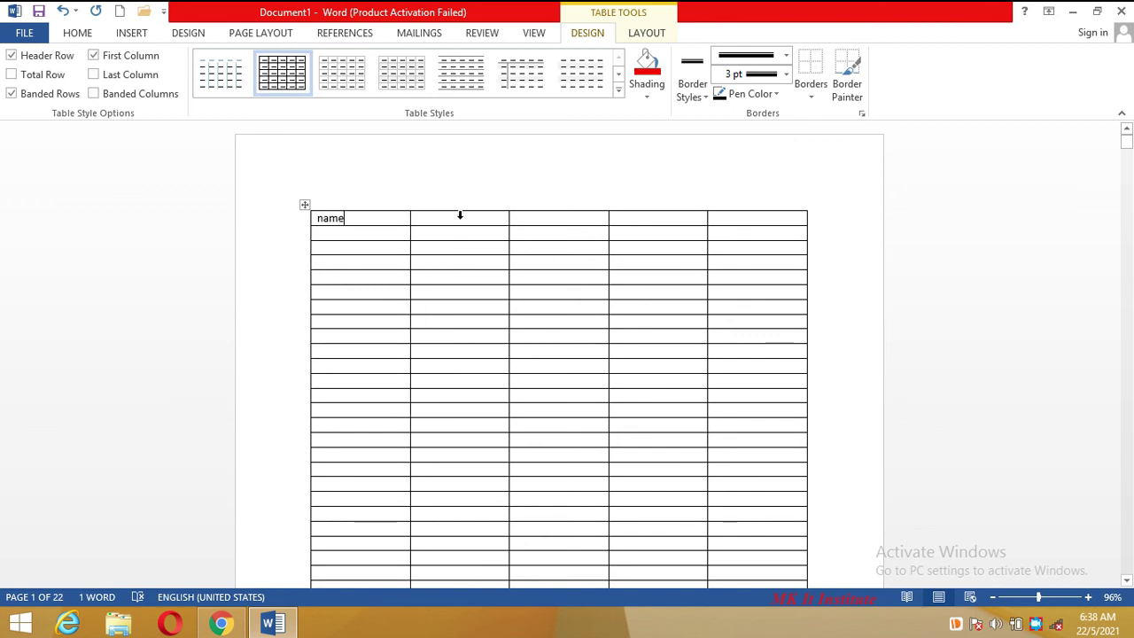
left_click(461, 218)
type("roll n")
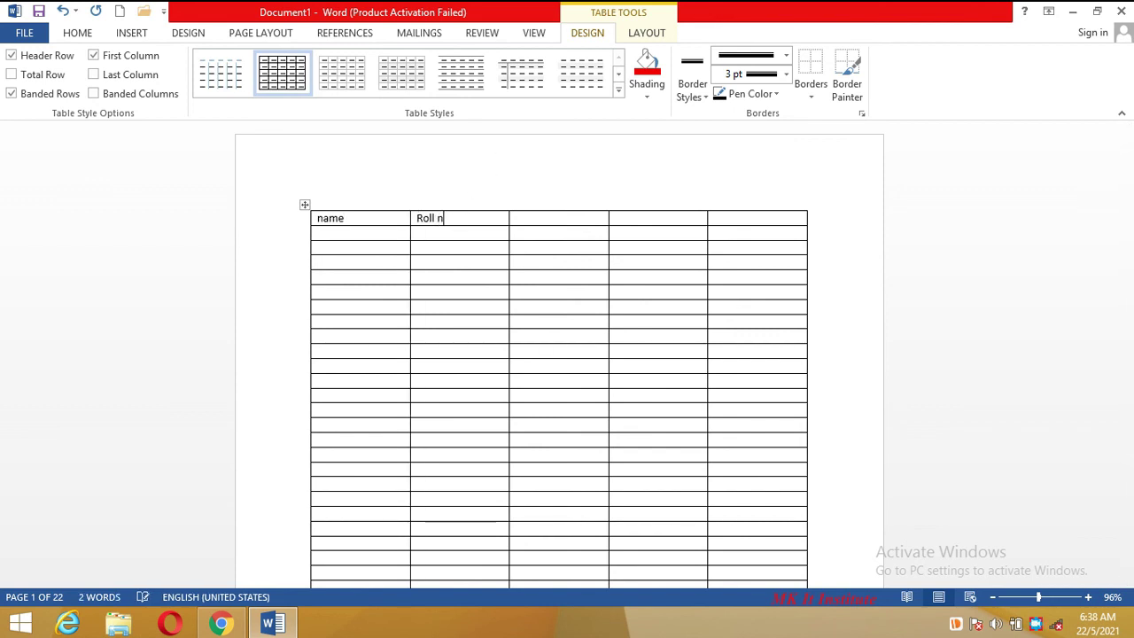
type("o")
key("Tab")
type("subject")
key("Tab")
type("marks")
key("Tab")
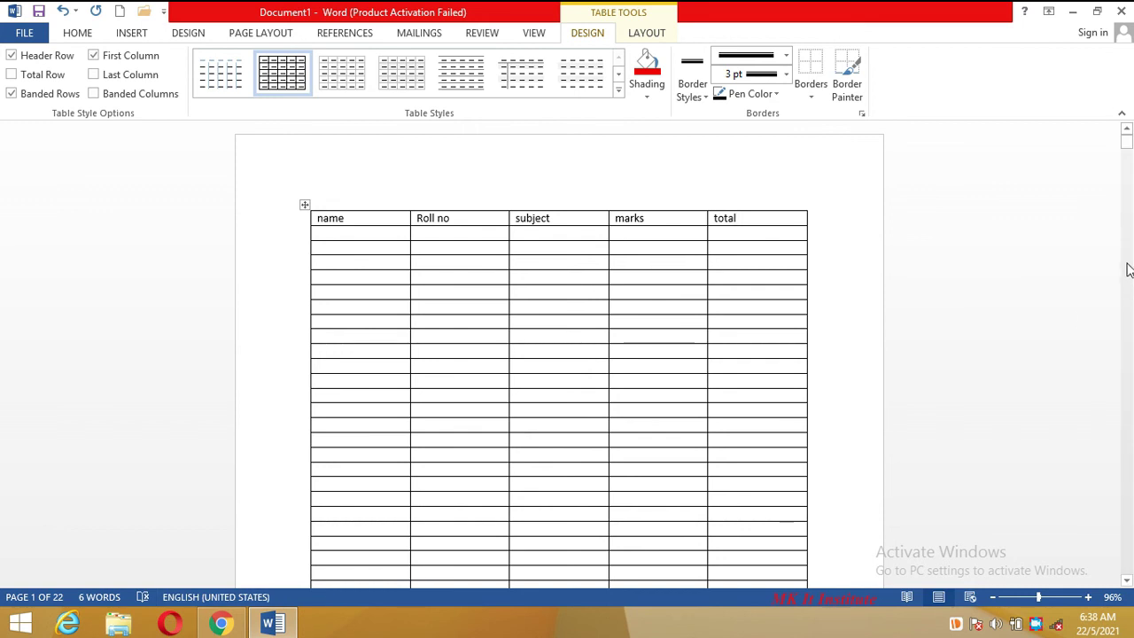
Repeat the heading row at the start of every page the table spans and check it on the following pages
left_click(1127, 142)
mouse_move(1126, 142)
left_mouse_down()
mouse_move(1127, 235)
mouse_move(1125, 139)
mouse_move(1113, 139)
left_mouse_up()
mouse_move(387, 219)
left_mouse_down()
mouse_move(561, 222)
mouse_move(738, 203)
left_mouse_up()
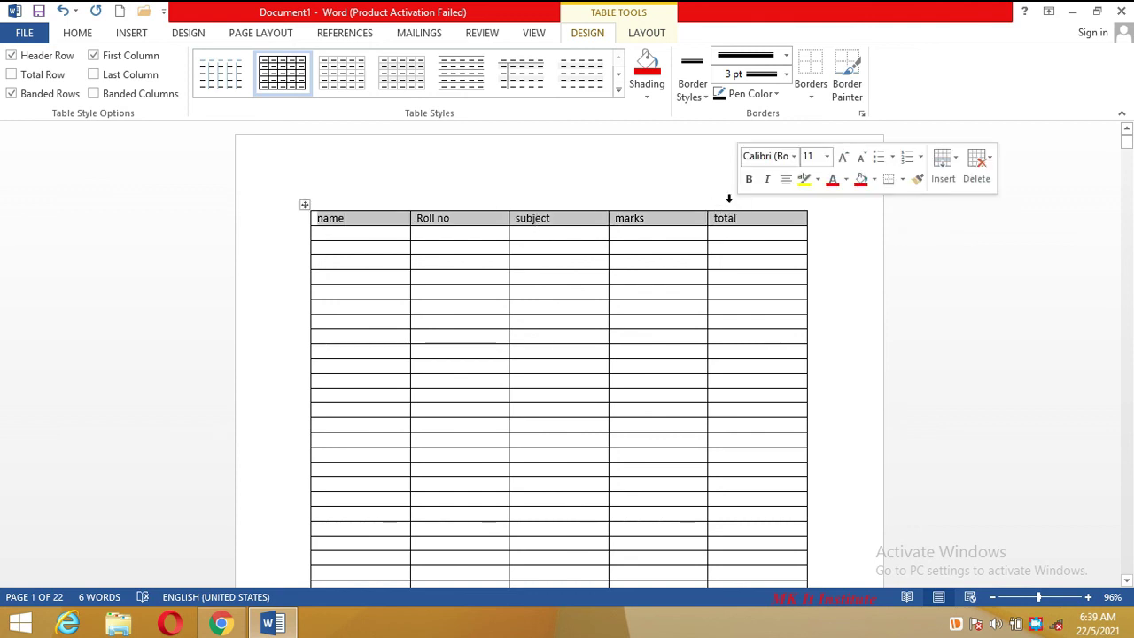
left_click(643, 38)
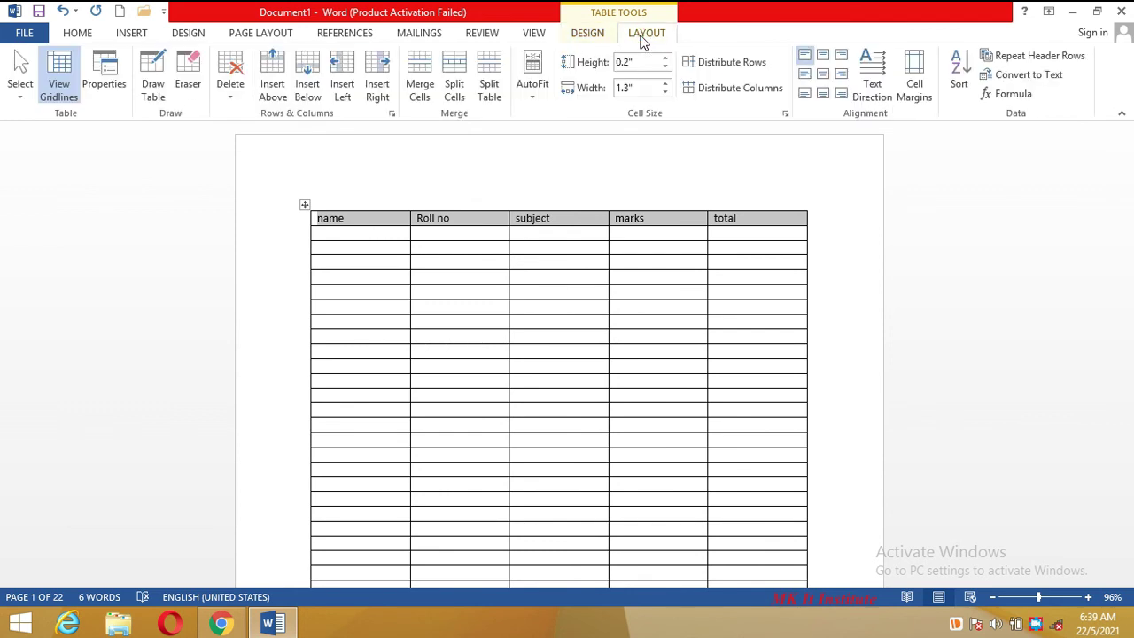
left_click(1009, 64)
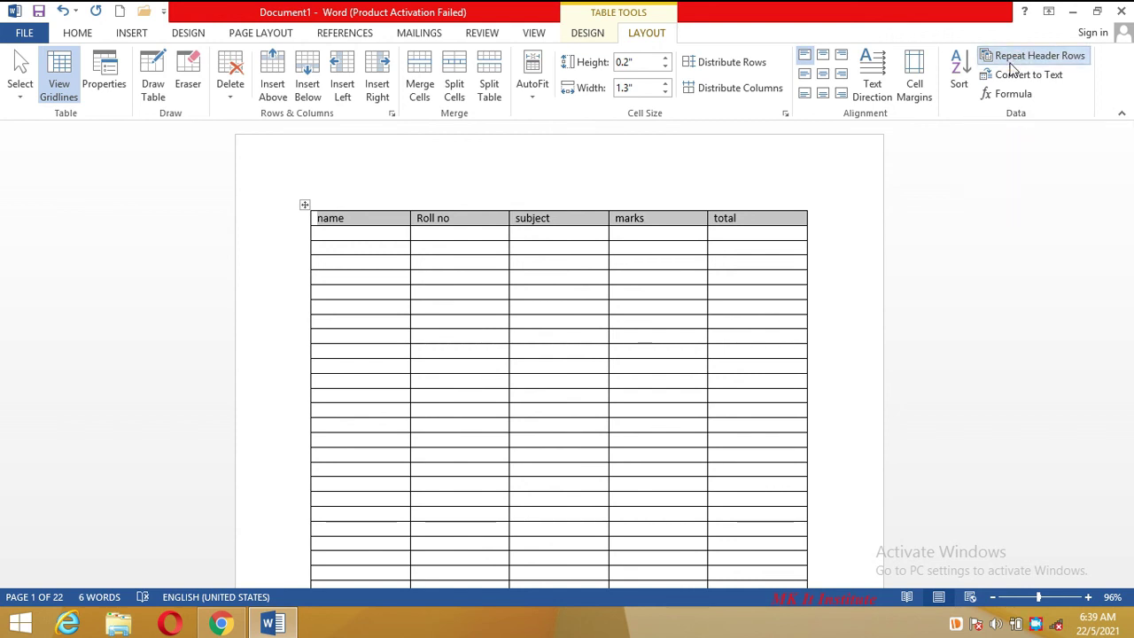
left_click_drag(1126, 142, 1128, 177)
scroll(1128, 176, "up", 2)
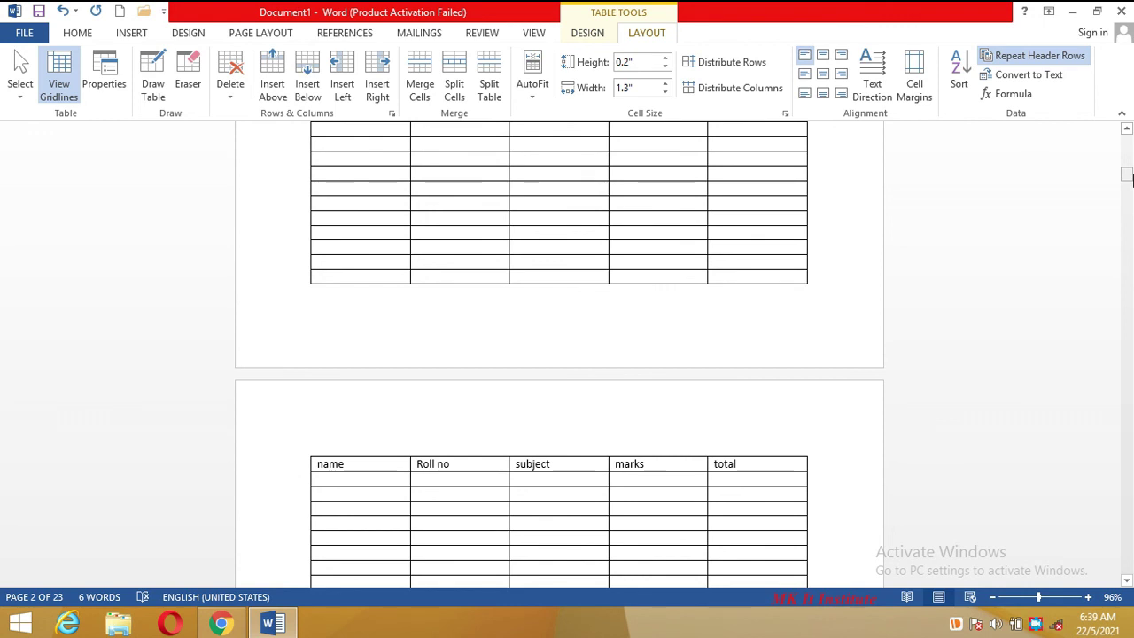
Turn off Repeat Header Rows for the table and return to its heading row on the first page
left_click(1063, 57)
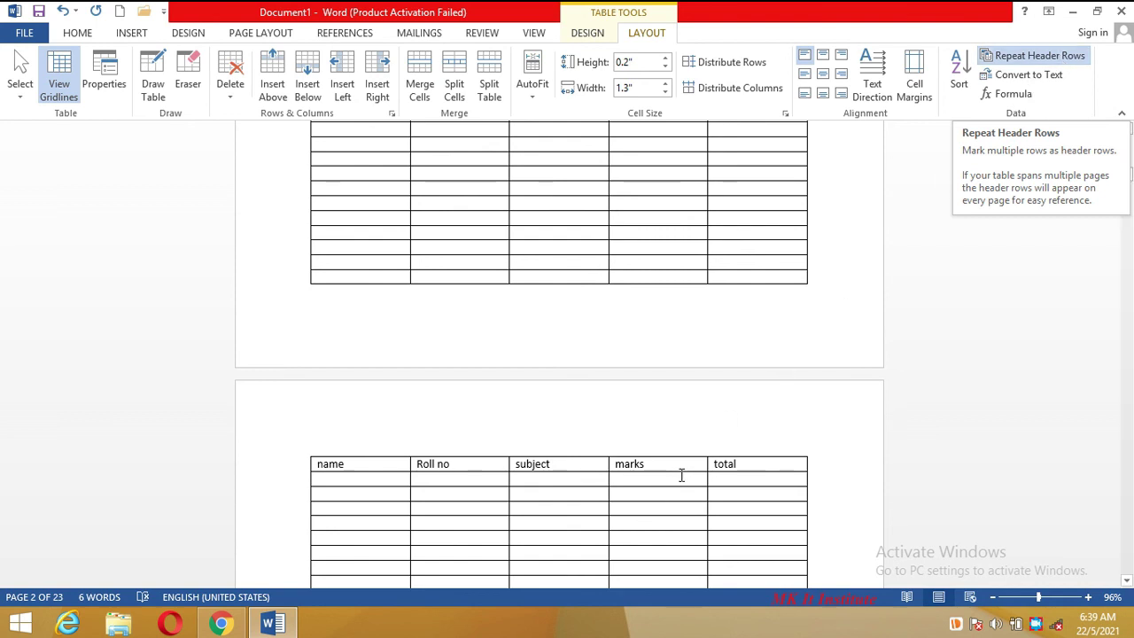
left_click(1032, 58)
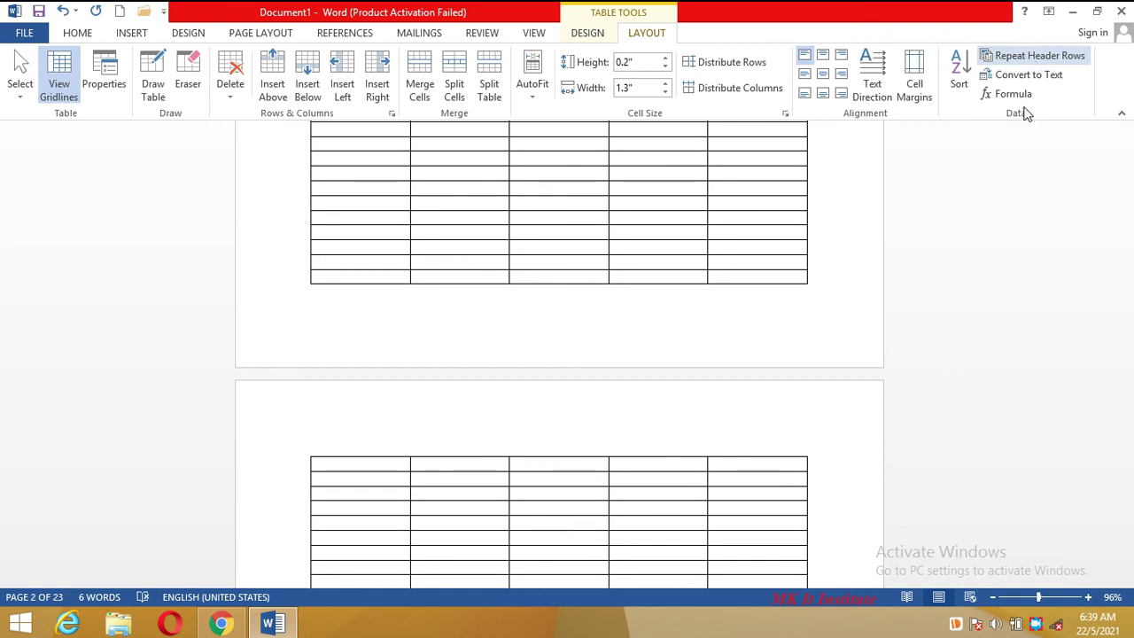
left_click_drag(1125, 181, 1126, 139)
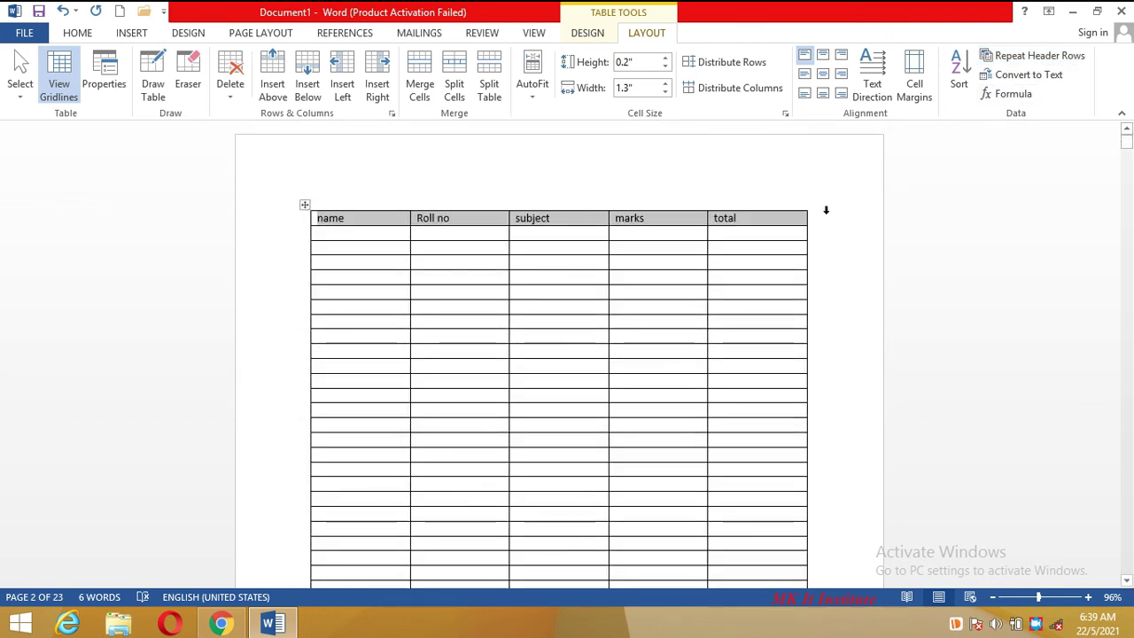
left_click(753, 223)
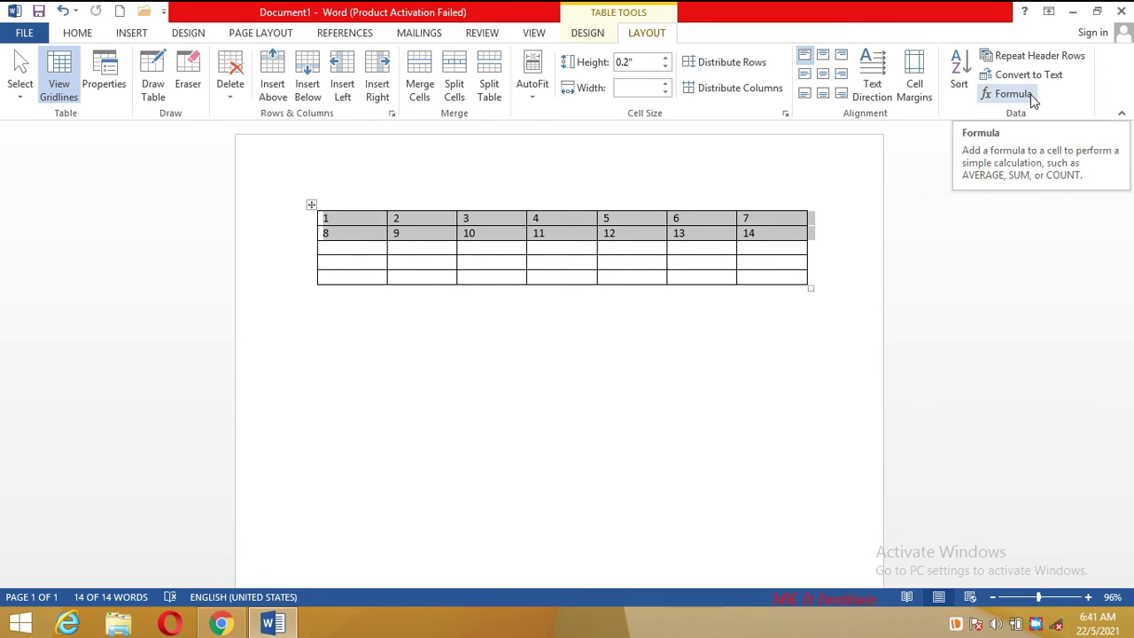
Undo the number entries in the seven-column table until all of its cells are empty
left_click(454, 255)
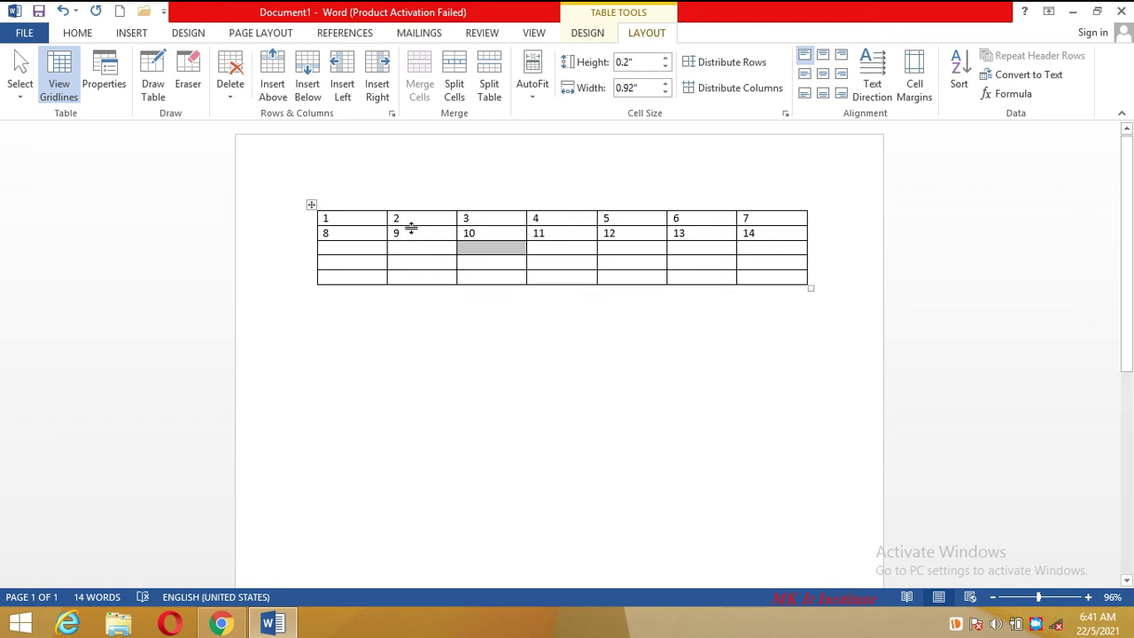
key("ctrl+z")
key("ctrl+z")
key("ctrl+z")
key("ctrl+z")
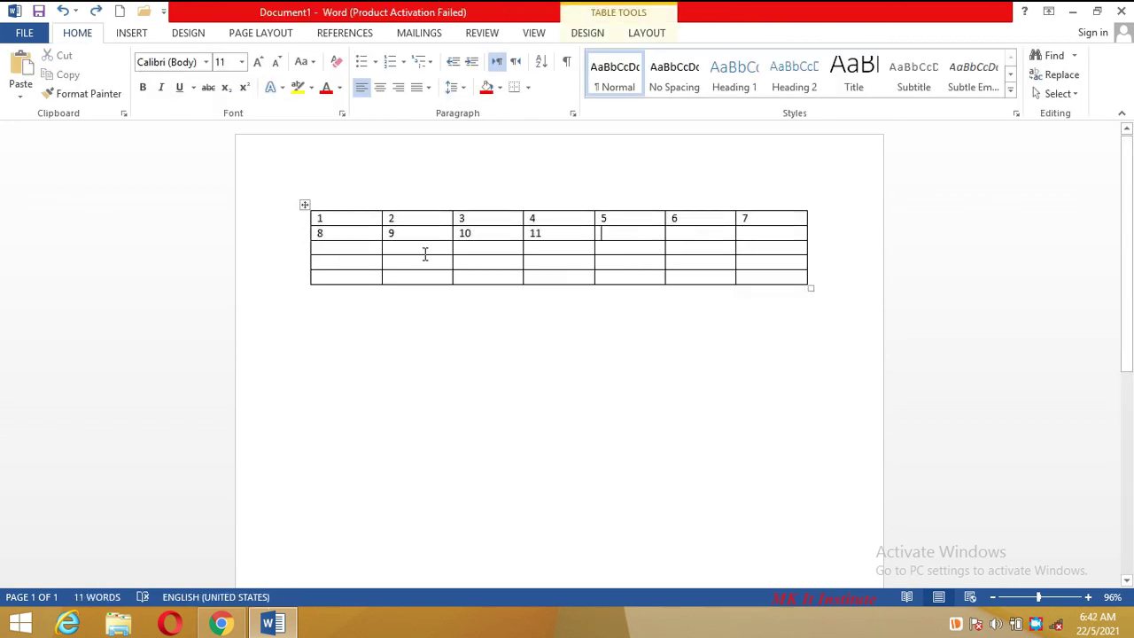
key("ctrl+z")
key("ctrl+z")
key("ctrl+z")
key("ctrl+z")
key("ctrl+z")
key("ctrl+z")
key("ctrl+z")
key("ctrl+z")
key("ctrl+z")
key("ctrl+z")
key("ctrl+z")
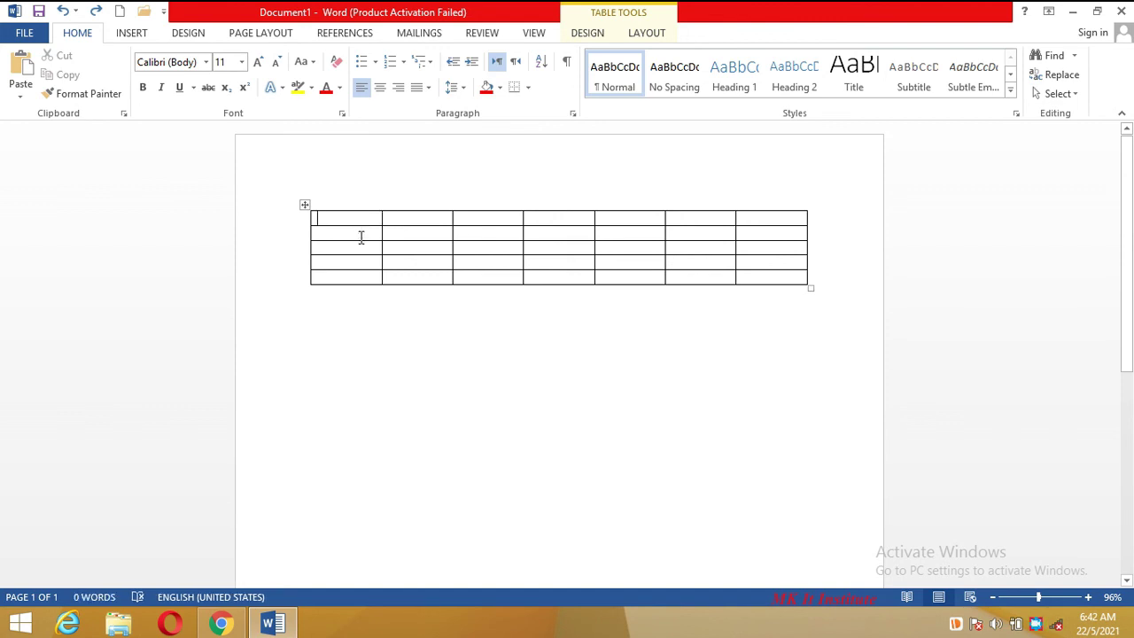
Enter 500, 200, 300 and 400 down the first four cells of the table's first column
type("500")
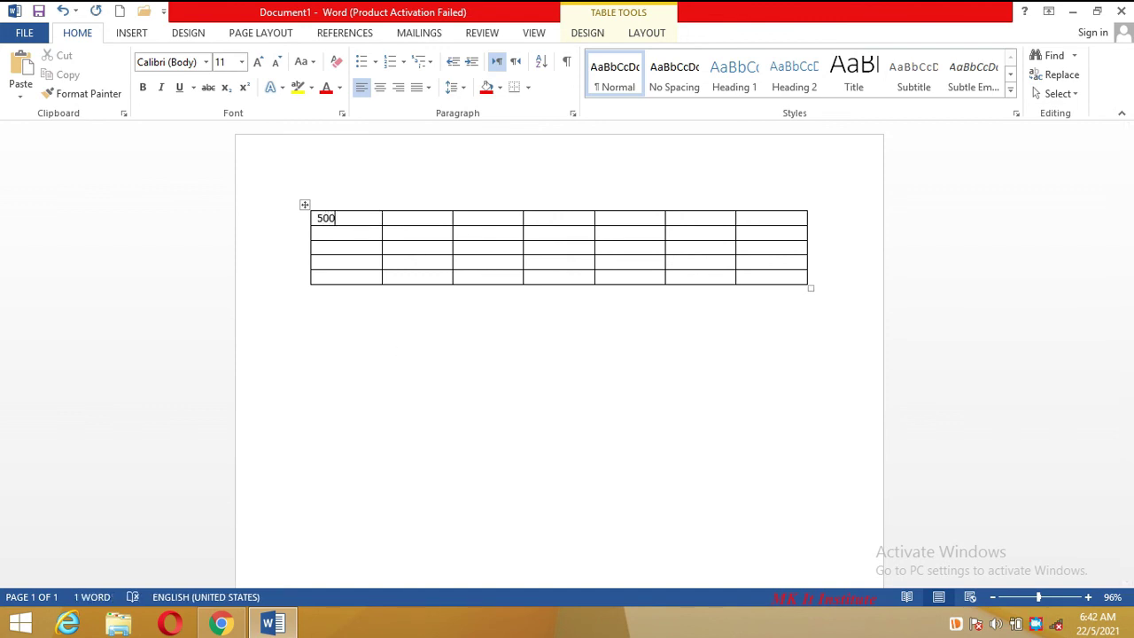
key("Down")
type("200")
key("Down")
type("300")
key("Down")
type("400")
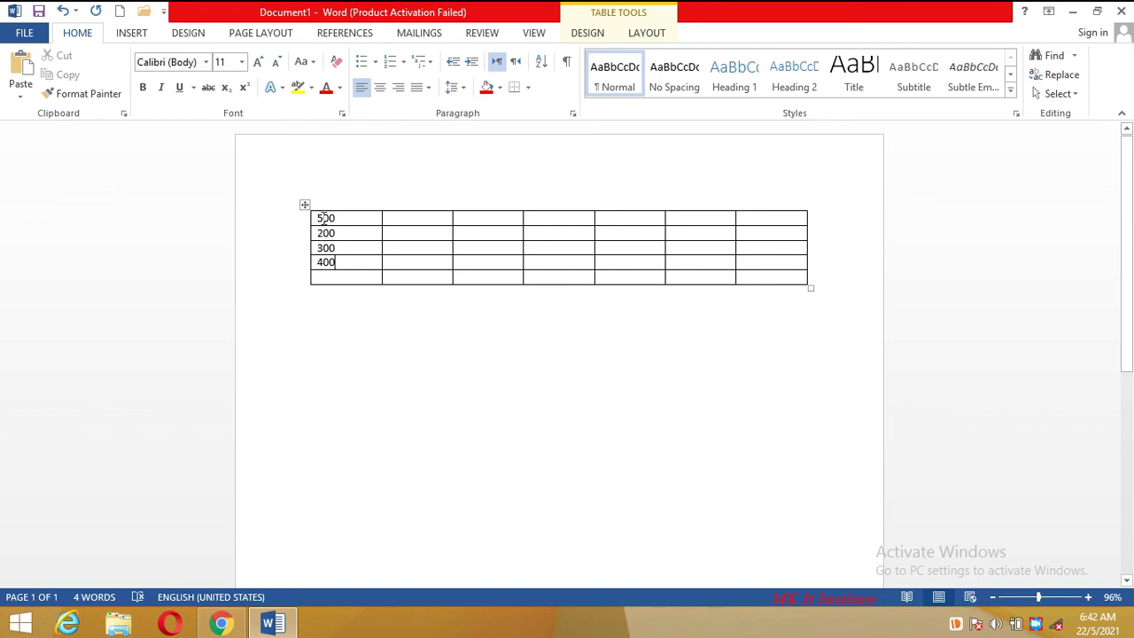
Insert the formula =SUM(ABOVE) in the fifth cell of the first column
left_click(345, 281)
left_click(136, 32)
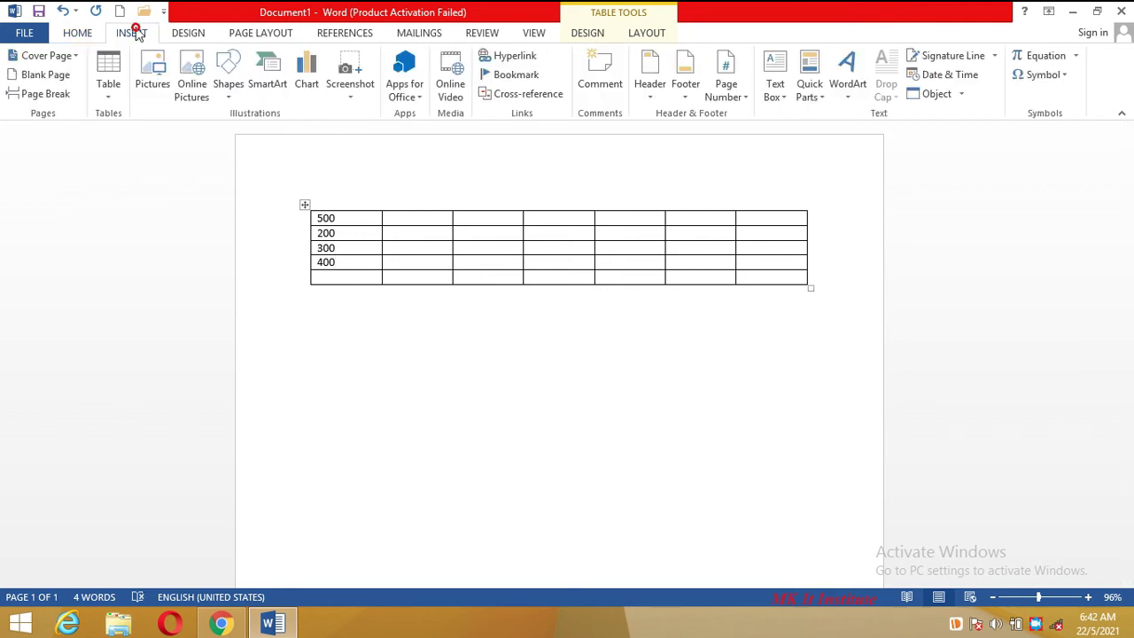
left_click(658, 35)
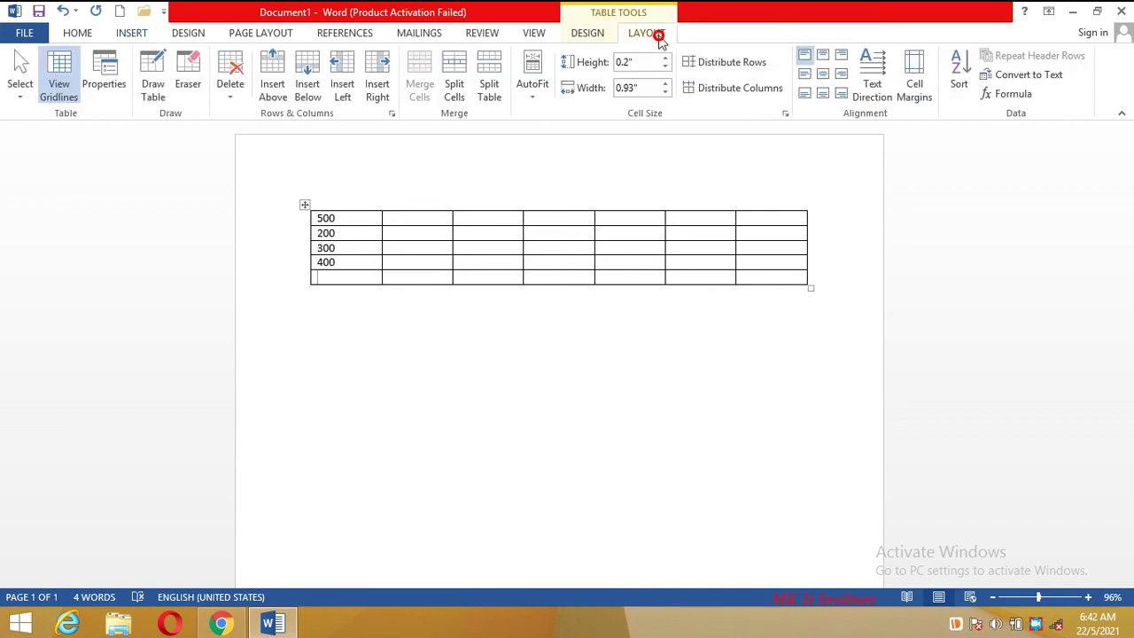
left_click(999, 94)
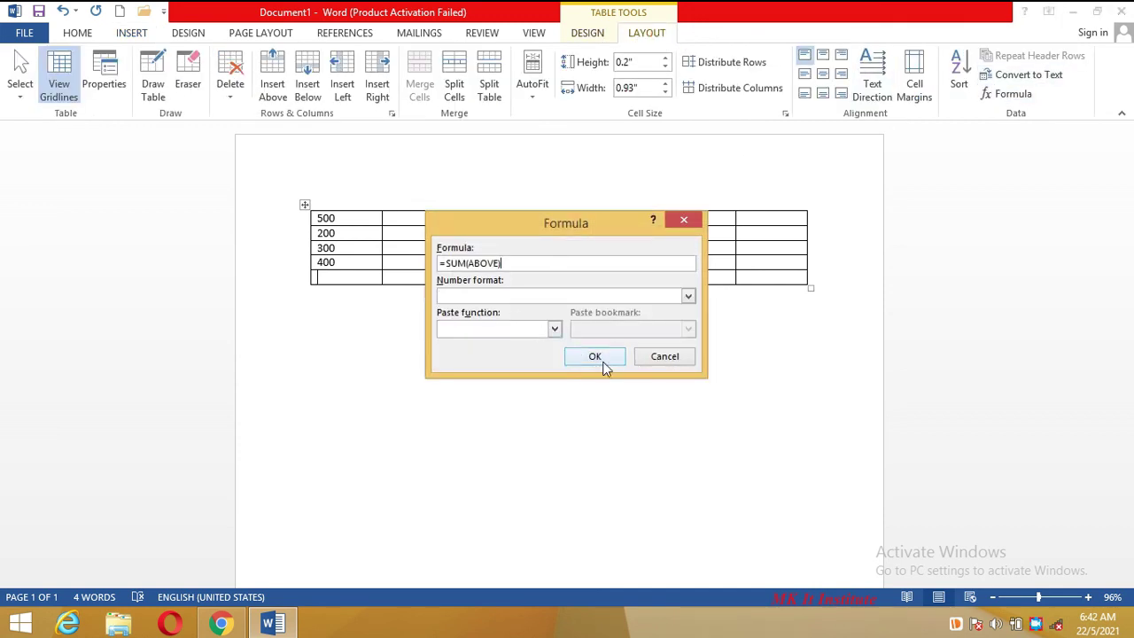
left_click(603, 365)
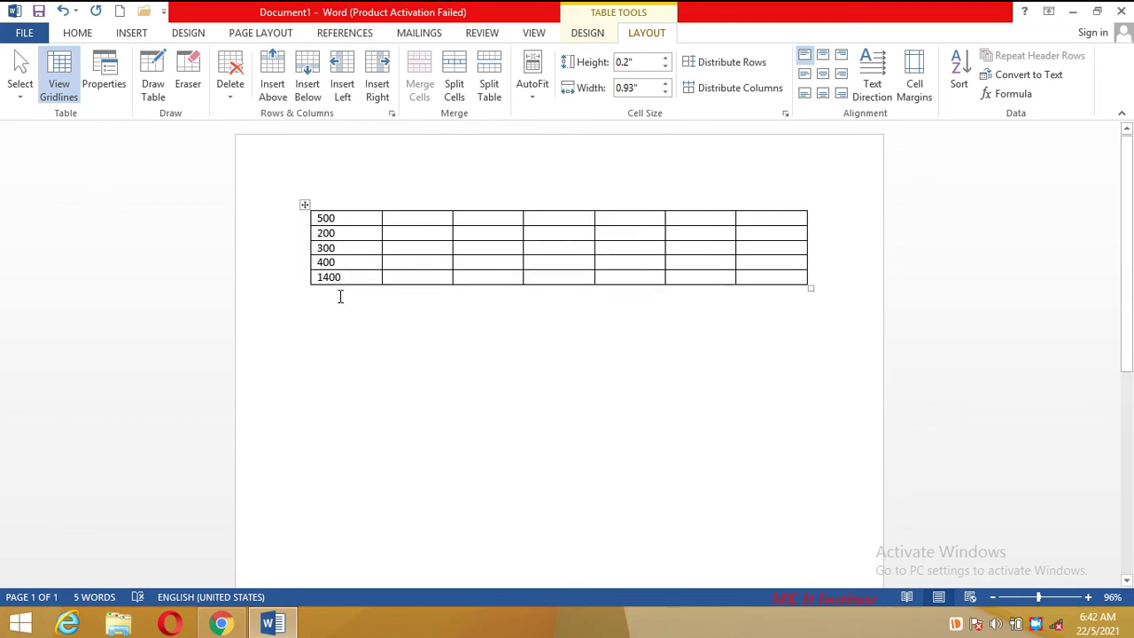
left_click(133, 34)
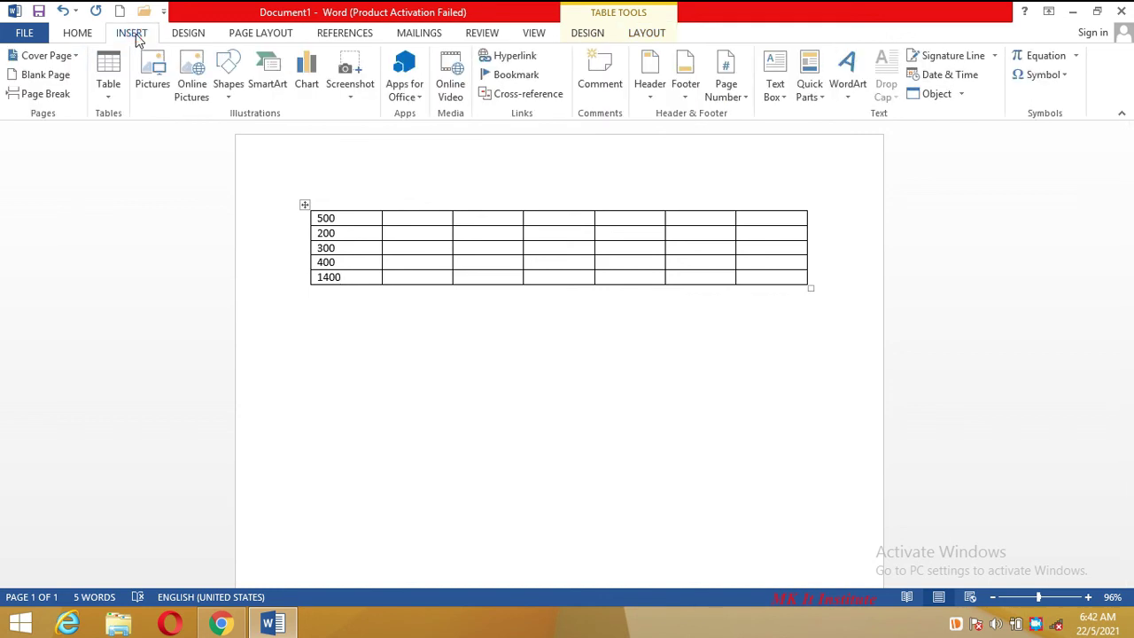
left_click(184, 36)
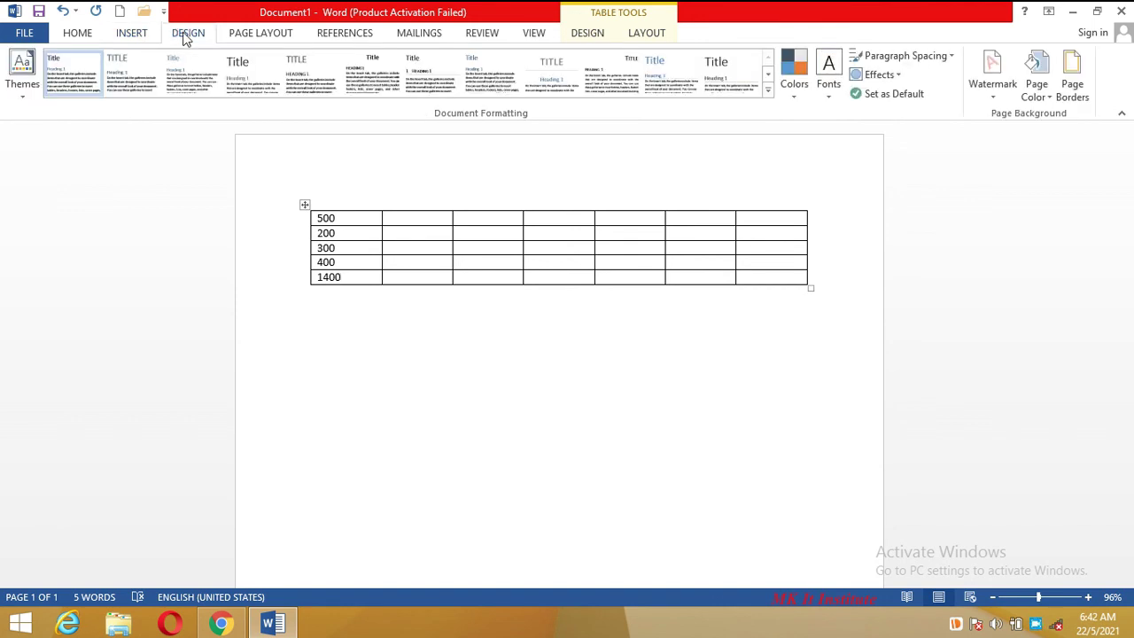